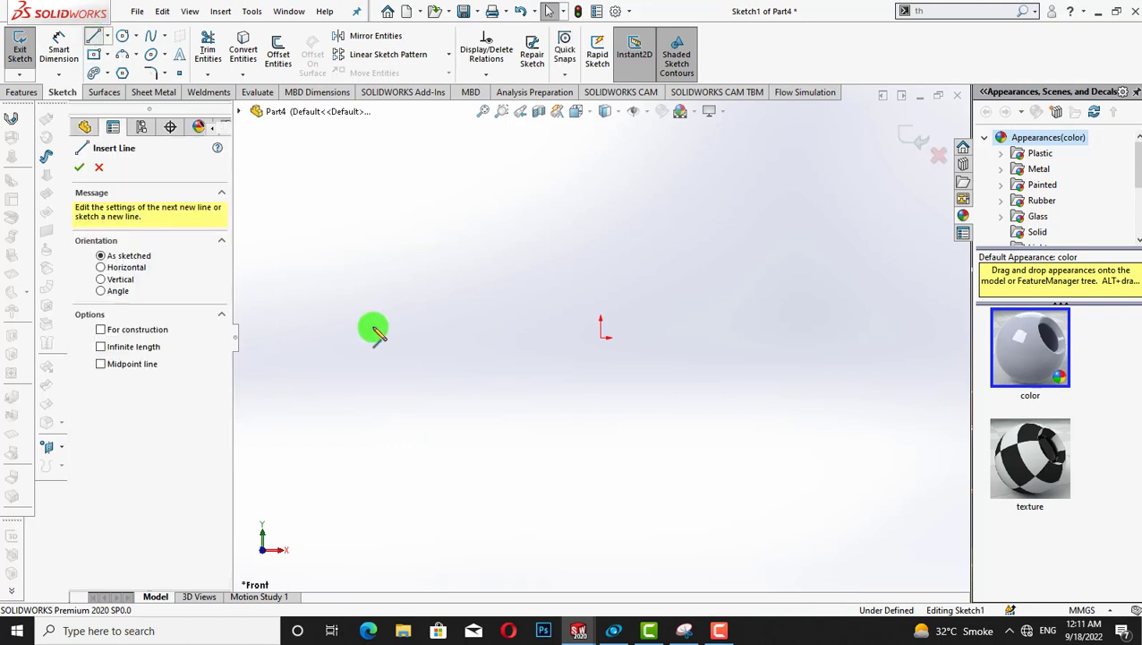
# Sketch a connected line chain on the Front plane: horizontal about 152 mm ending at the origin, a rising slope, and another horizontal segment
pyautogui.click(276, 338)
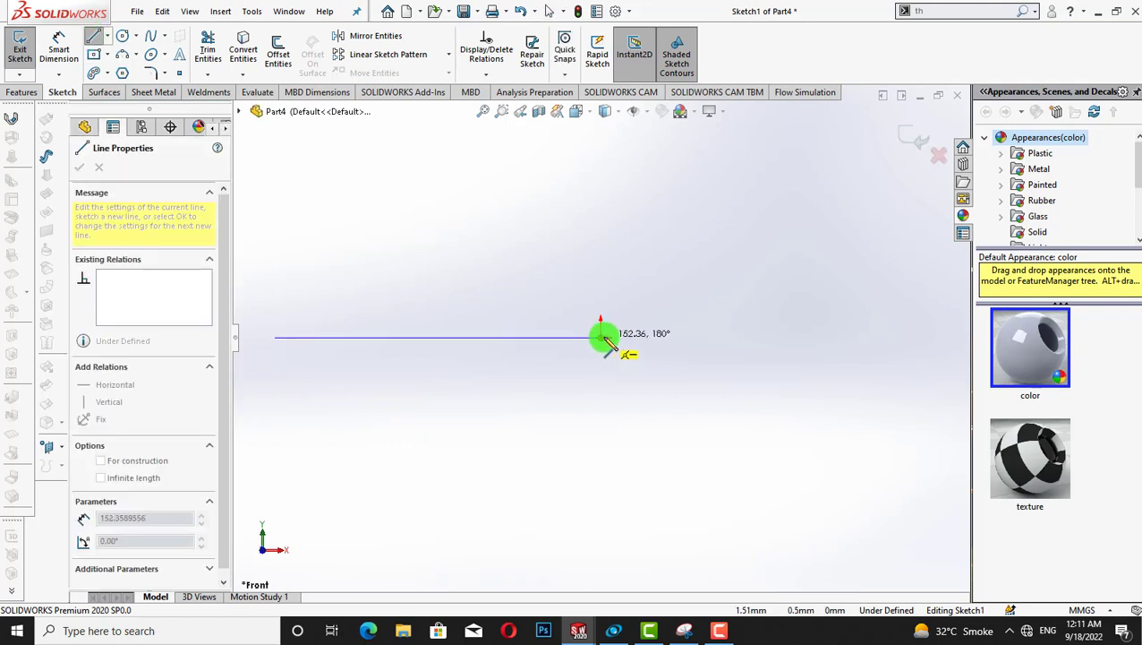
pyautogui.click(601, 338)
pyautogui.click(703, 287)
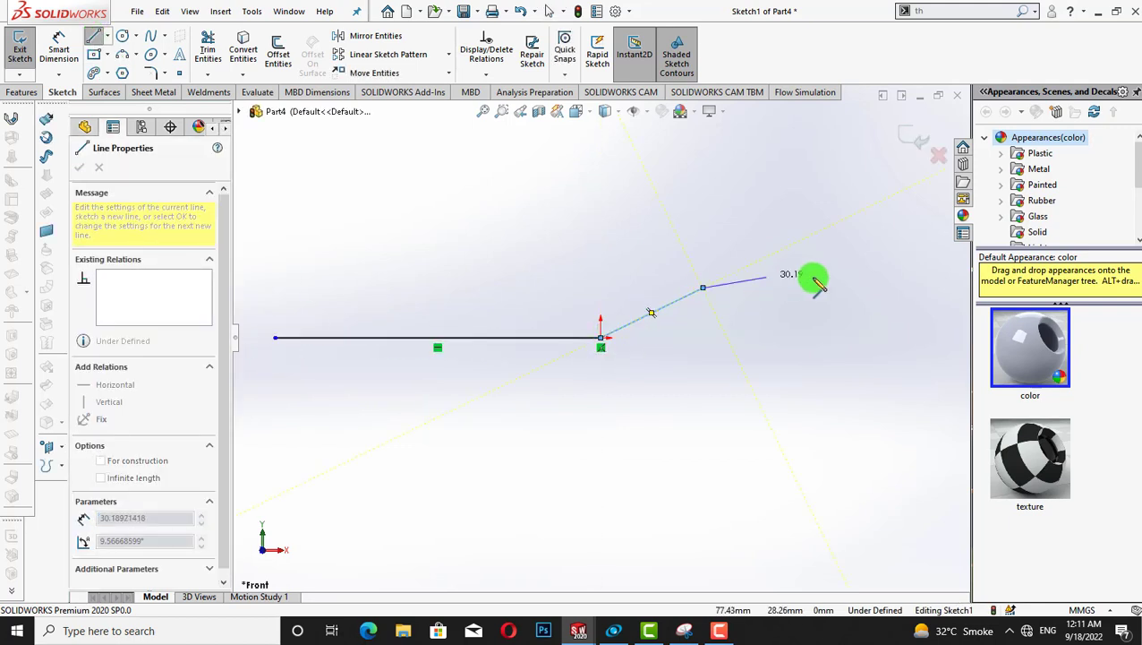
pyautogui.doubleClick(927, 288)
pyautogui.press('Escape')
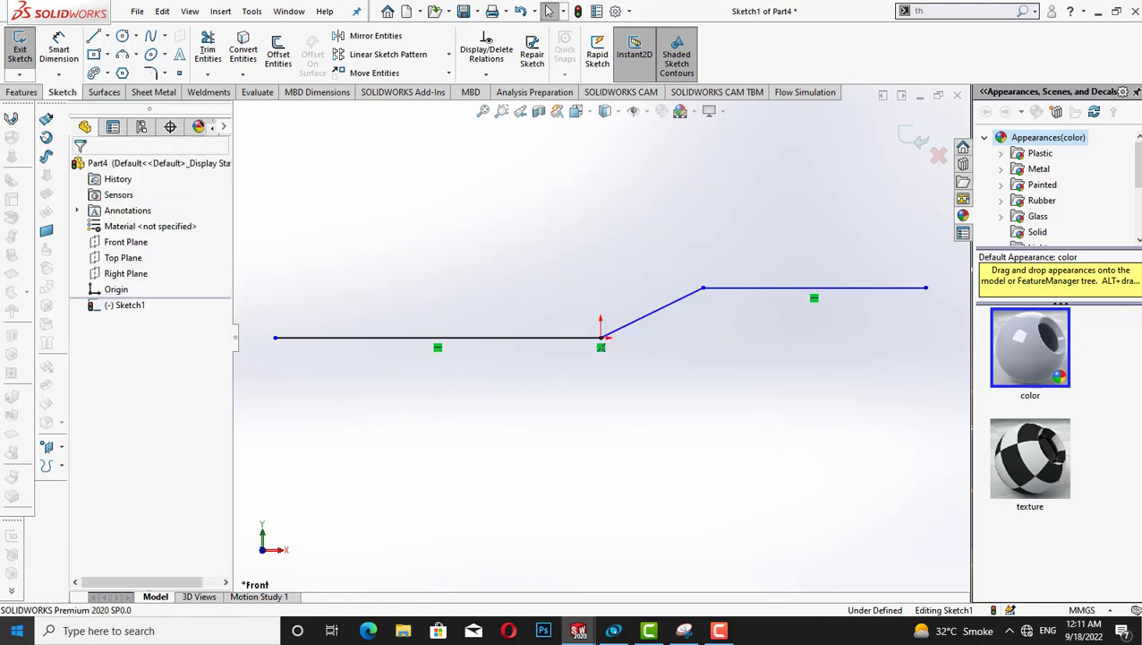
# Offset the whole line chain by 7.5 mm in both directions with dimensions added
pyautogui.click(108, 58)
pyautogui.click(296, 148)
pyautogui.click(109, 58)
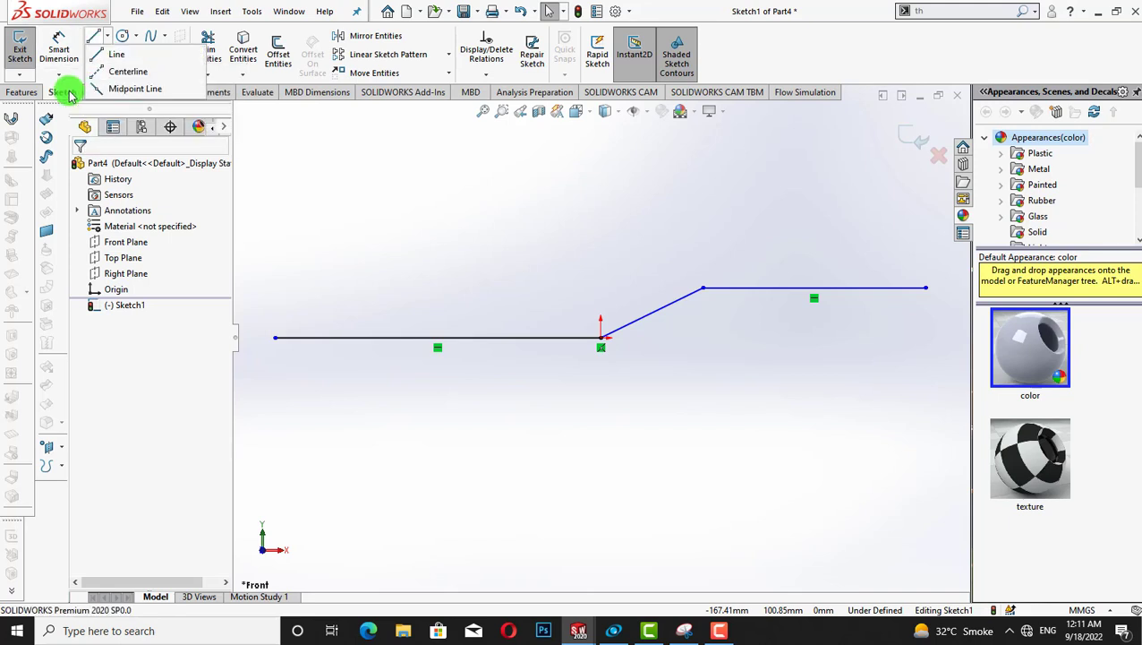
pyautogui.click(277, 52)
pyautogui.click(598, 336)
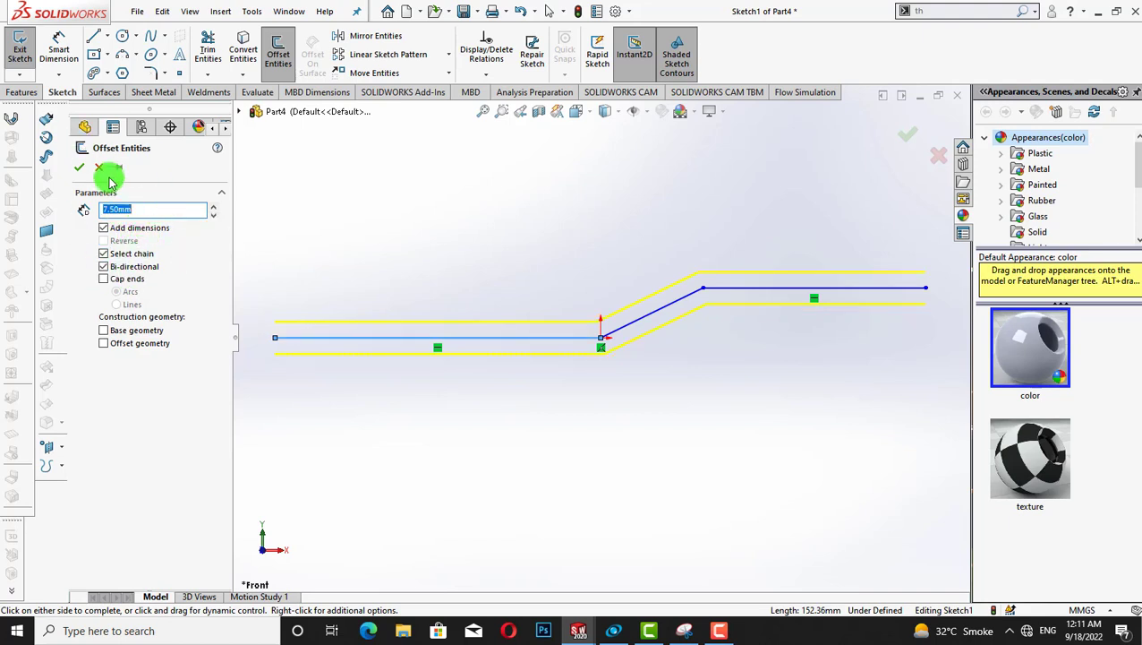
pyautogui.click(79, 168)
# Close both open ends of the offset profile with vertical lines
pyautogui.click(93, 36)
pyautogui.click(276, 321)
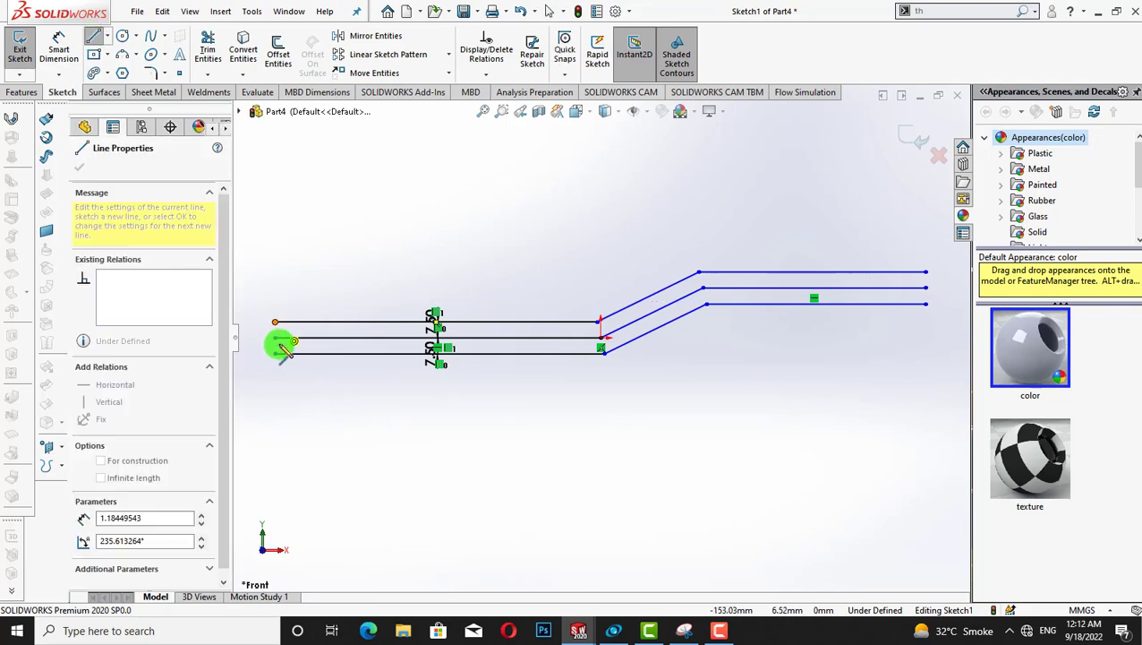
pyautogui.click(274, 353)
pyautogui.click(927, 272)
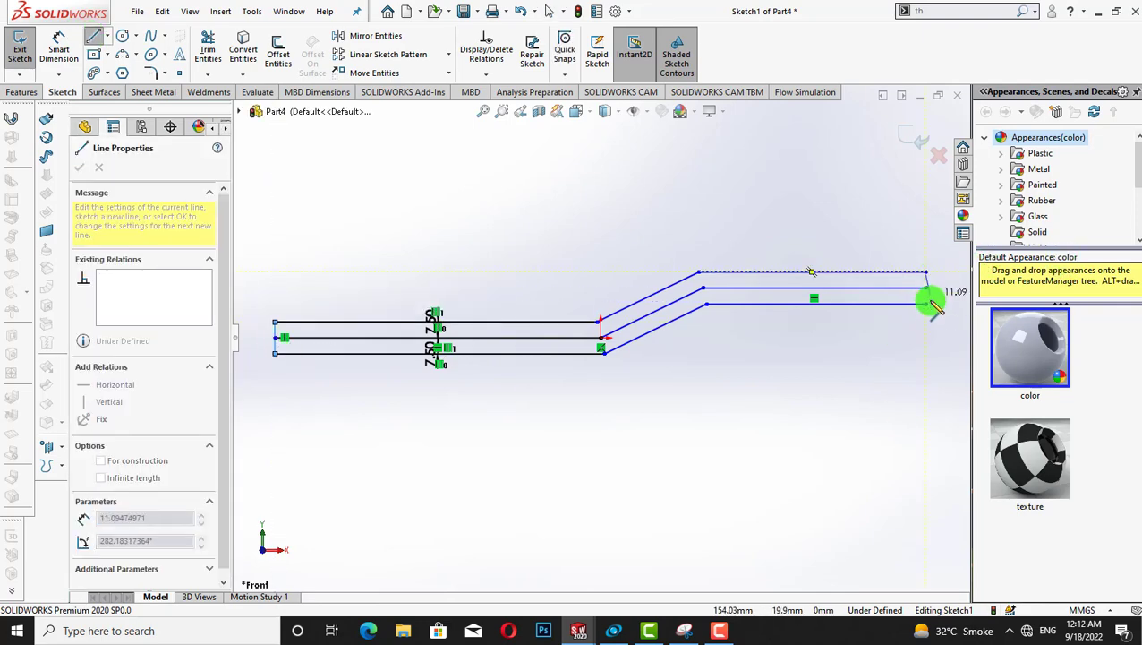
pyautogui.click(927, 305)
pyautogui.rightClick(863, 349)
pyautogui.click(879, 360)
# Trim away the original centre line chain inside the closed profile
pyautogui.click(208, 49)
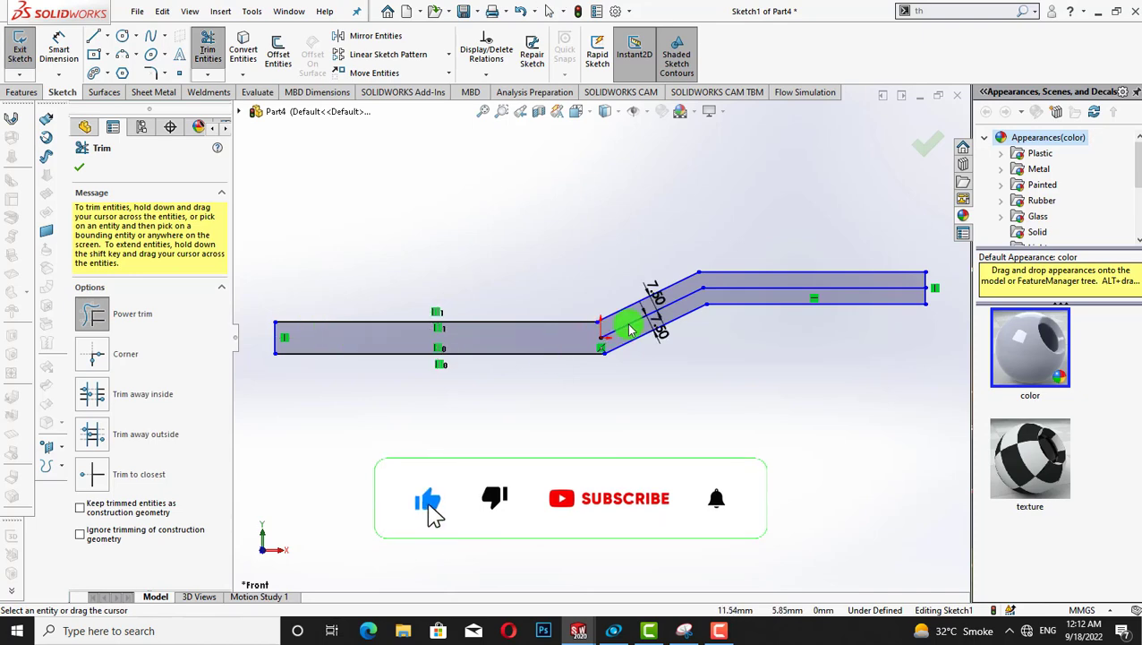
pyautogui.moveTo(629, 329)
pyautogui.mouseDown()
pyautogui.moveTo(688, 288)
pyautogui.moveTo(761, 288)
pyautogui.mouseUp()
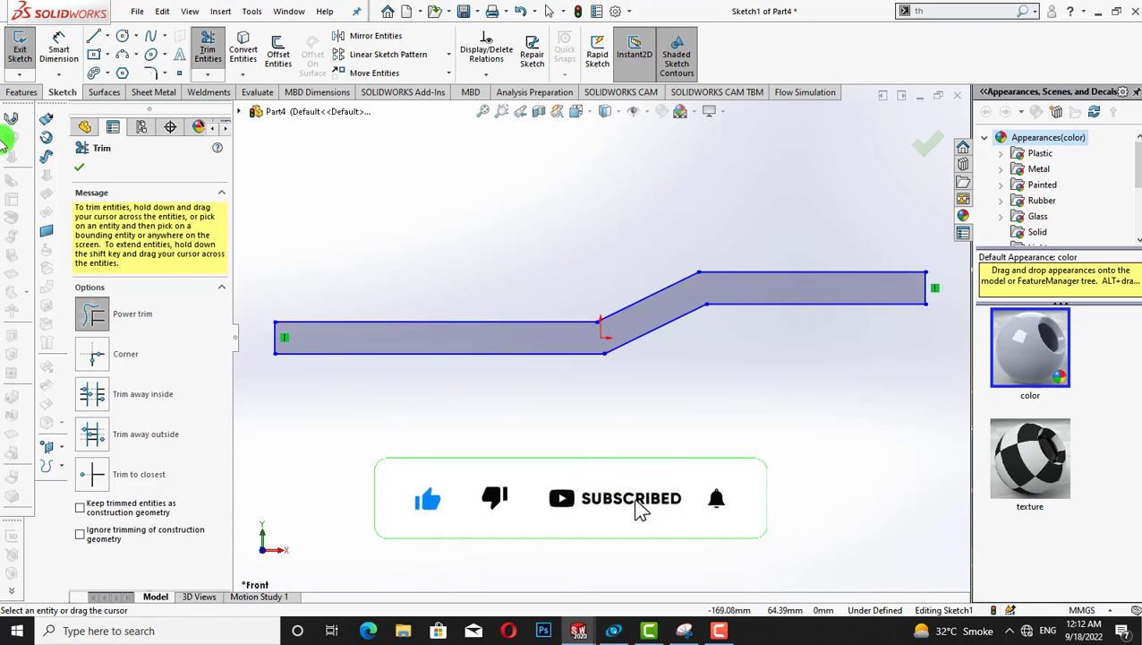
pyautogui.click(77, 165)
# Extrude the bent profile as a Mid Plane boss with a total depth of 90 mm
pyautogui.click(21, 92)
pyautogui.click(25, 49)
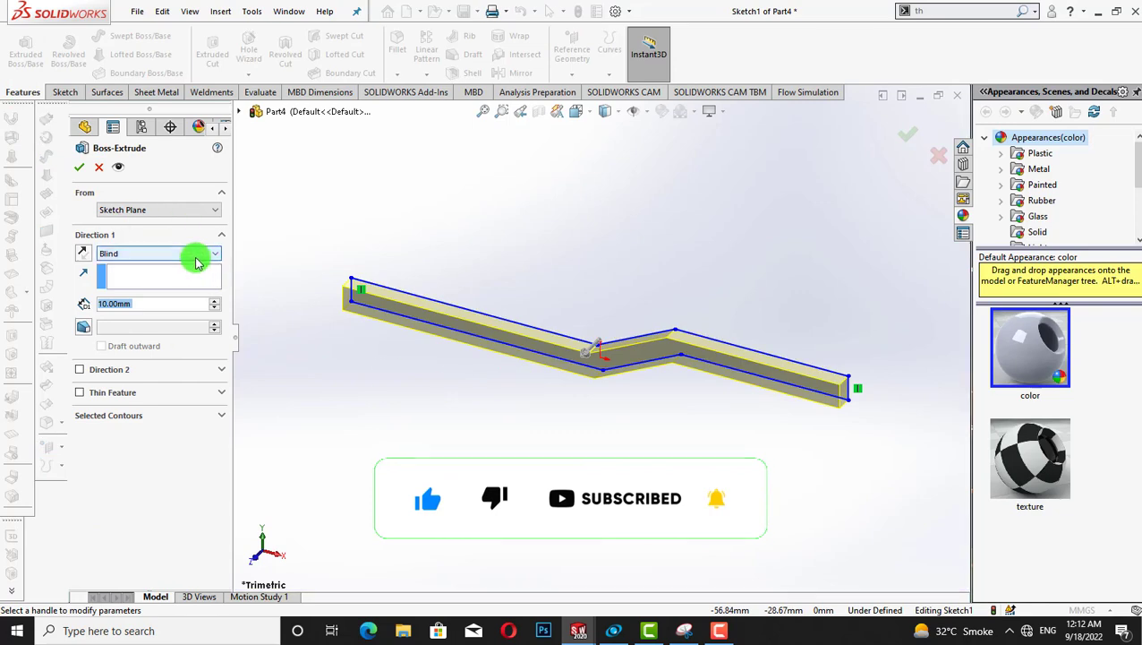
pyautogui.click(196, 255)
pyautogui.click(193, 306)
pyautogui.click(214, 304)
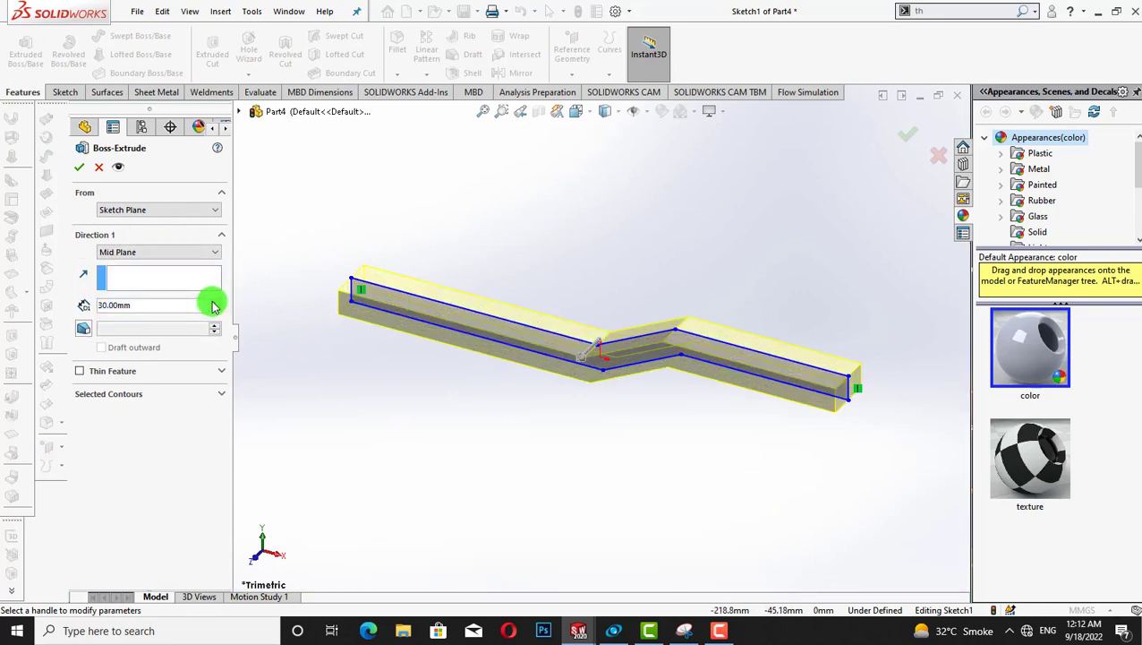
pyautogui.press('Down')
pyautogui.press('Down')
pyautogui.press('Down')
pyautogui.press('Down')
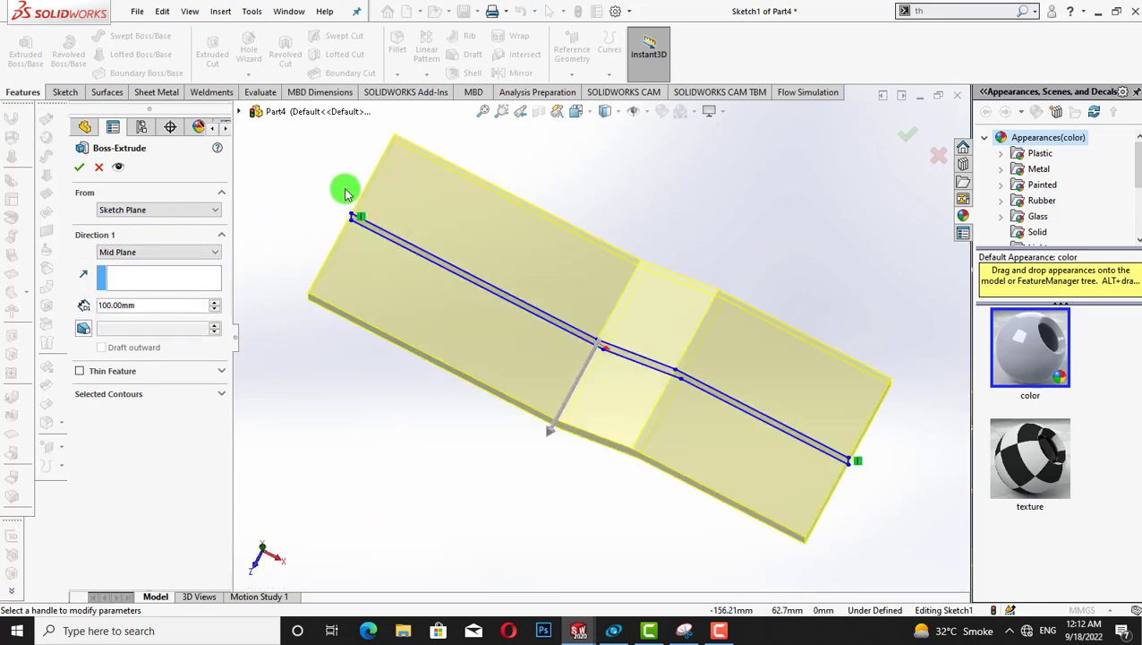
pyautogui.click(214, 310)
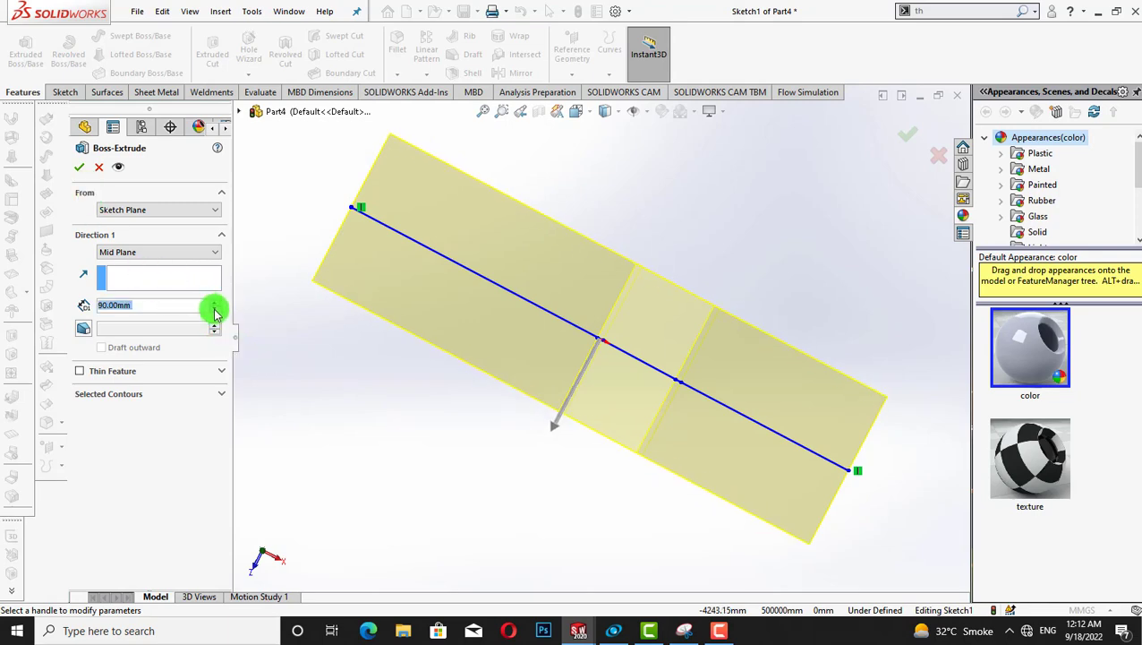
pyautogui.click(78, 166)
# On the Top Plane, sketch a center rectangle of about 287 by 65 mm centred on the origin
pyautogui.rightClick(120, 272)
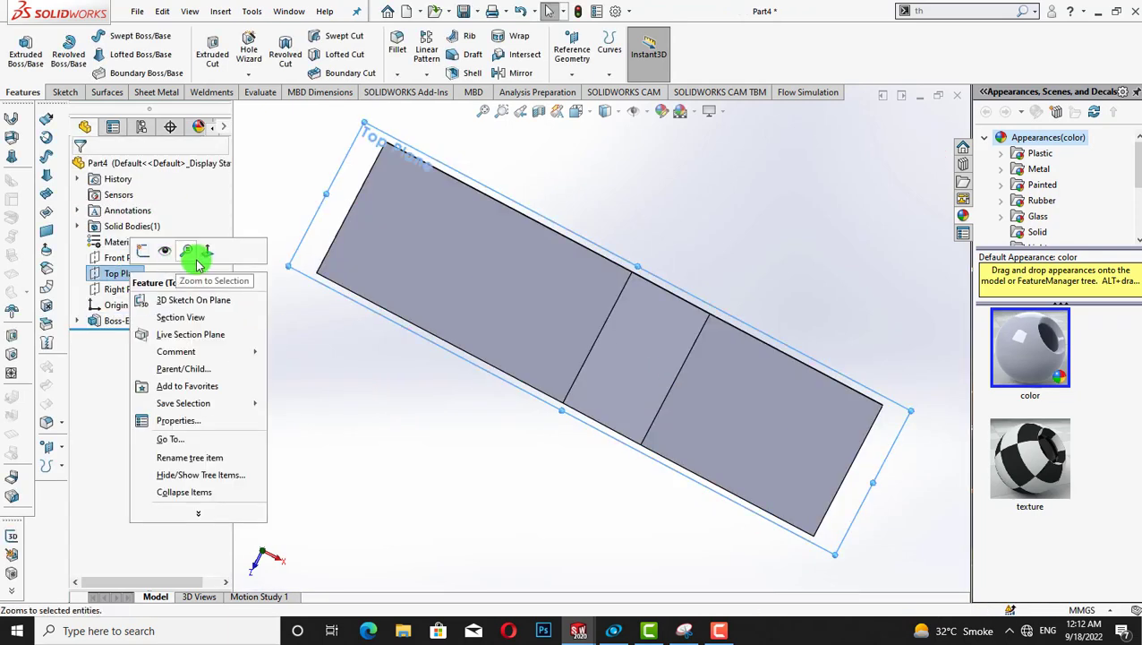
pyautogui.click(207, 252)
pyautogui.rightClick(121, 273)
pyautogui.click(143, 251)
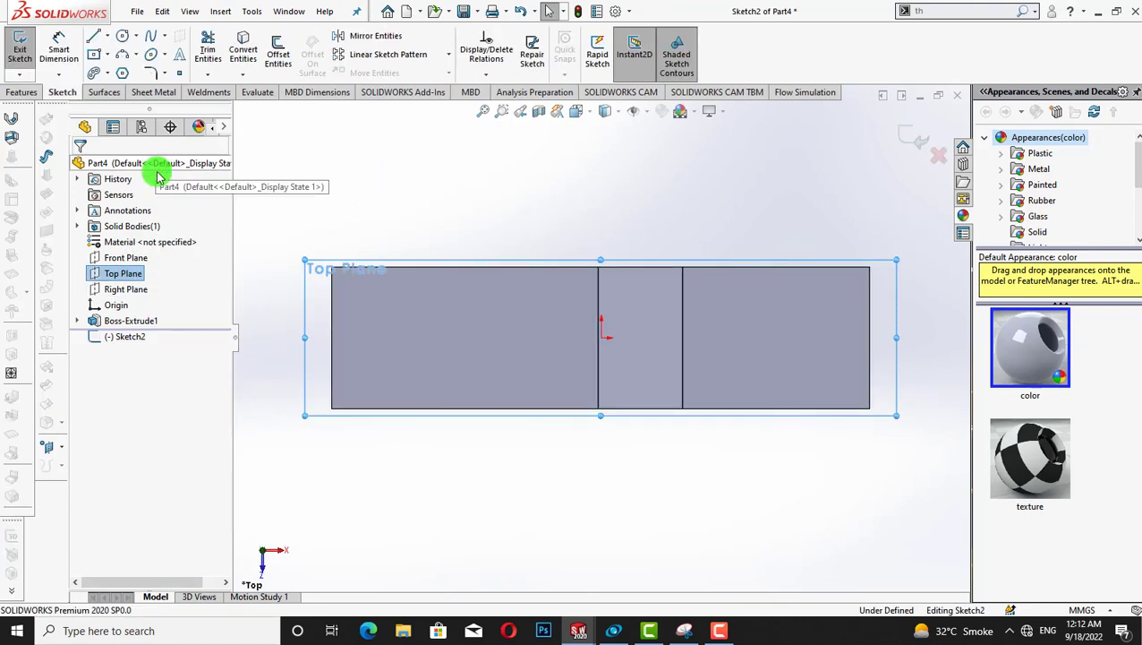
pyautogui.click(106, 55)
pyautogui.click(143, 89)
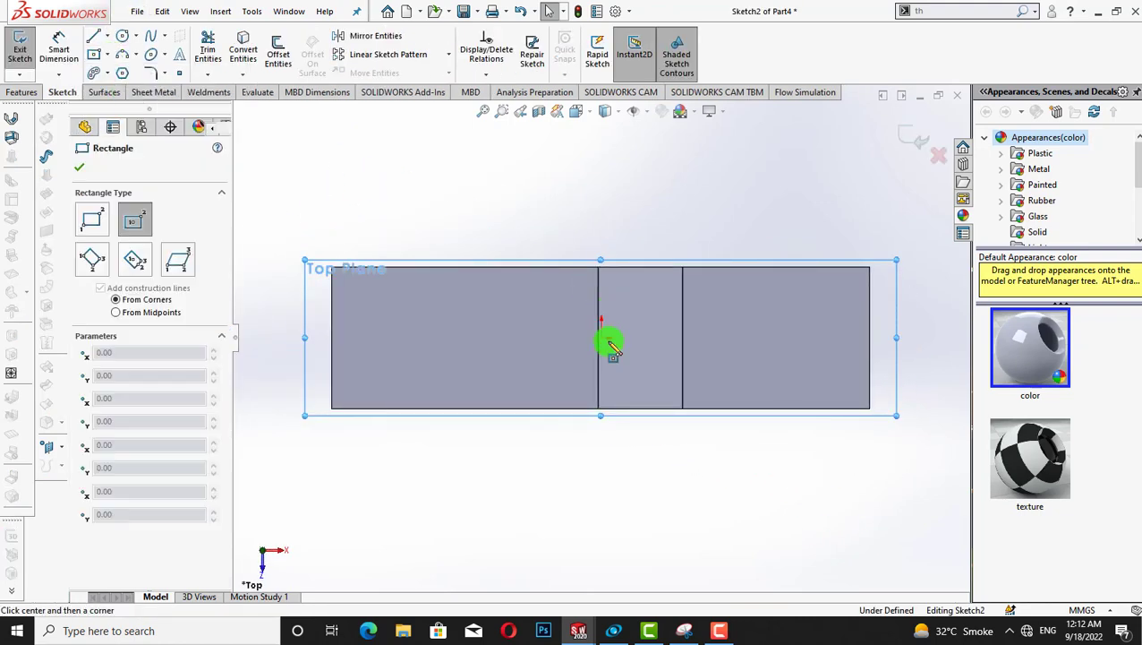
pyautogui.click(601, 337)
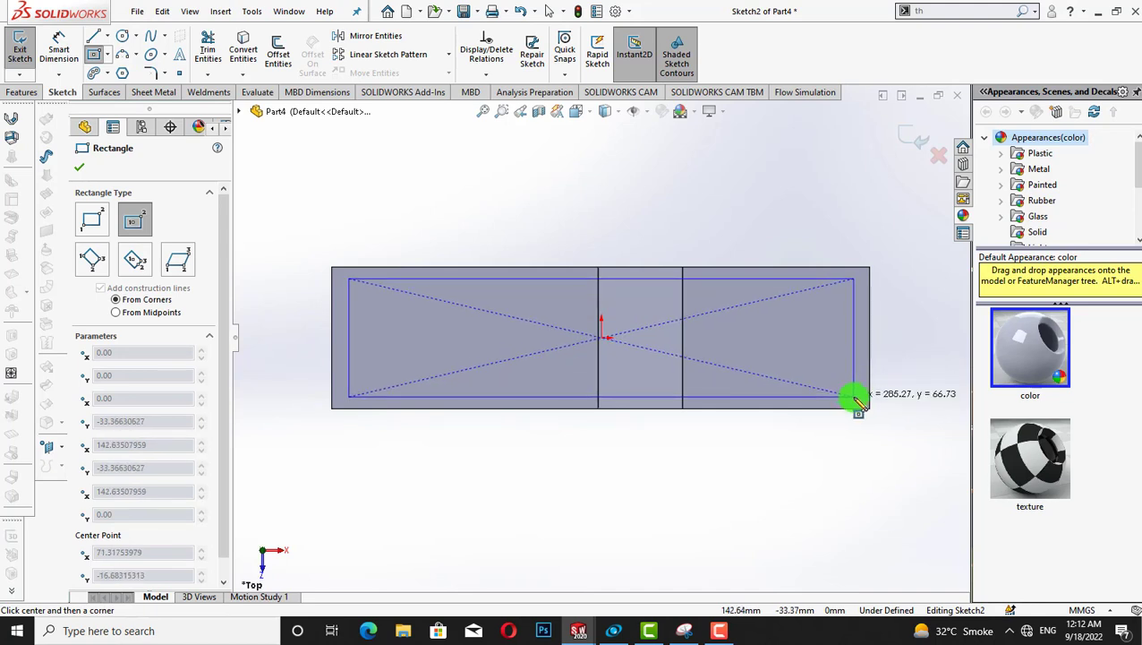
pyautogui.click(857, 396)
pyautogui.rightClick(582, 175)
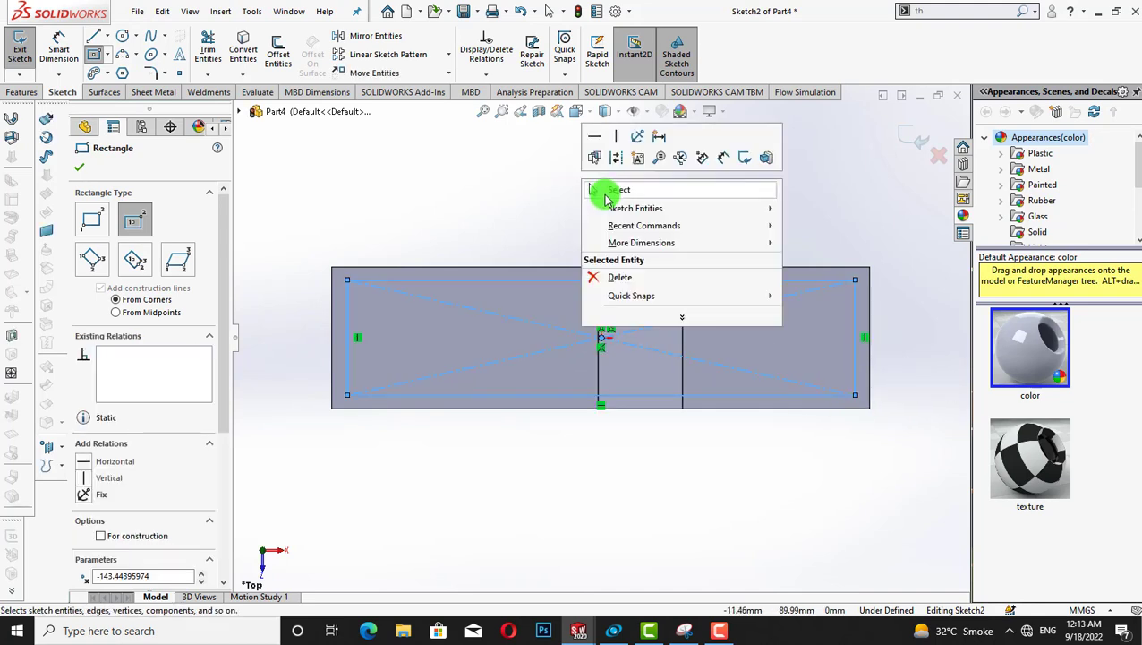
pyautogui.click(593, 186)
# Dimension the rectangle's short side 10 mm from the body's adjacent end edge
pyautogui.click(350, 333)
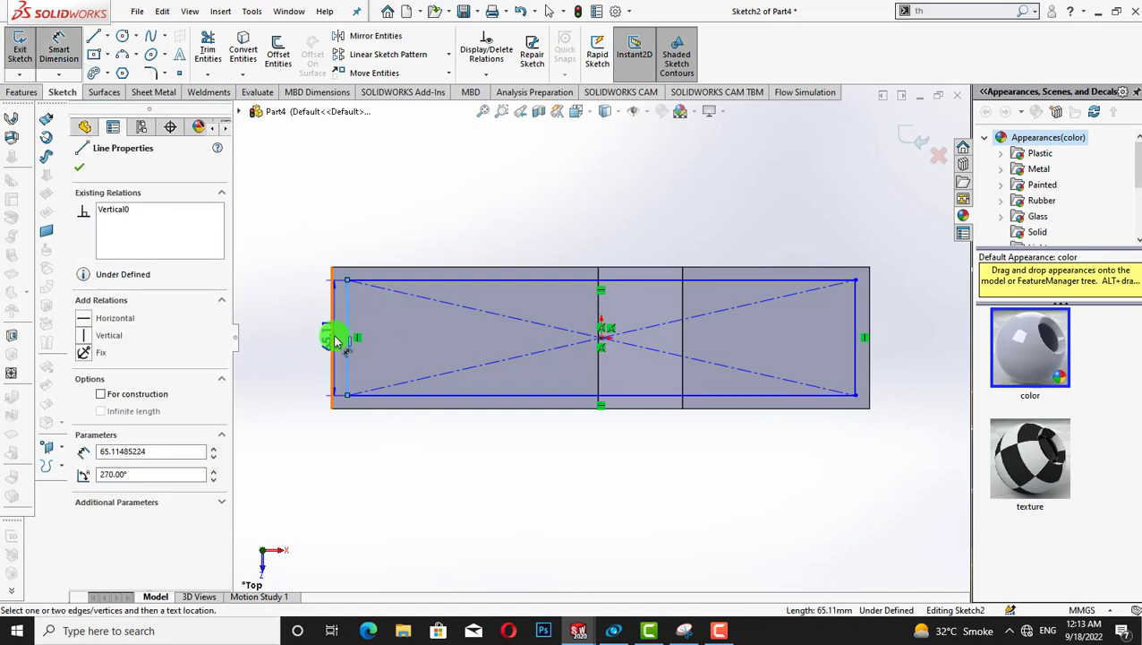
pyautogui.click(311, 284)
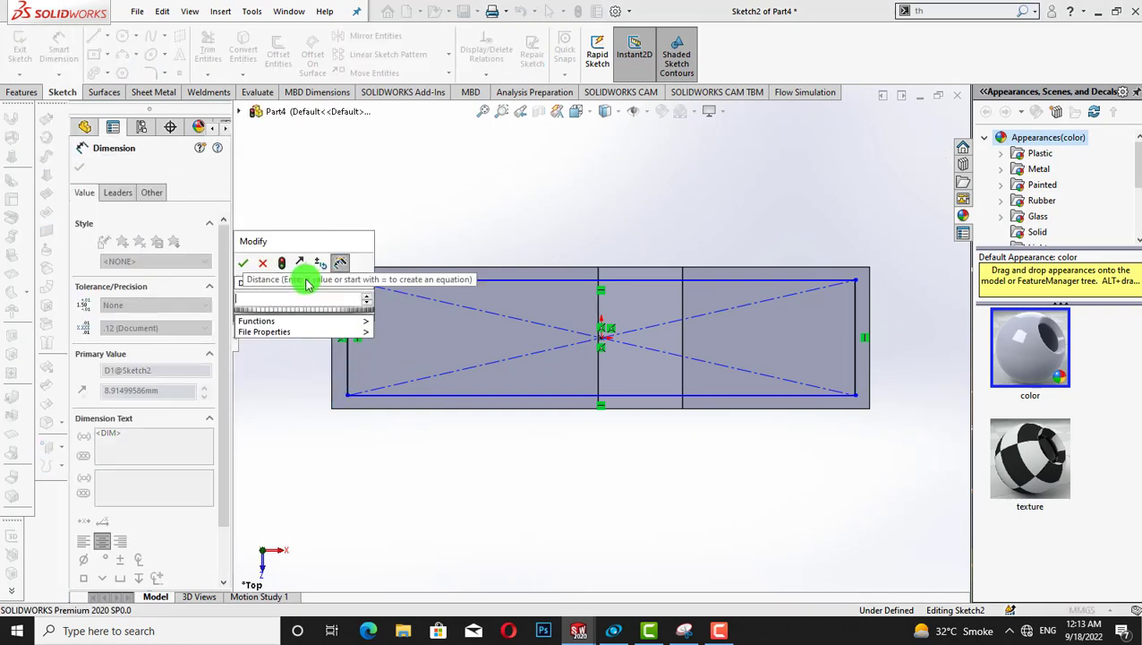
pyautogui.write('10')
pyautogui.press('Return')
# Dimension the rectangle's long side 10 mm from the body's adjacent long edge
pyautogui.click(427, 268)
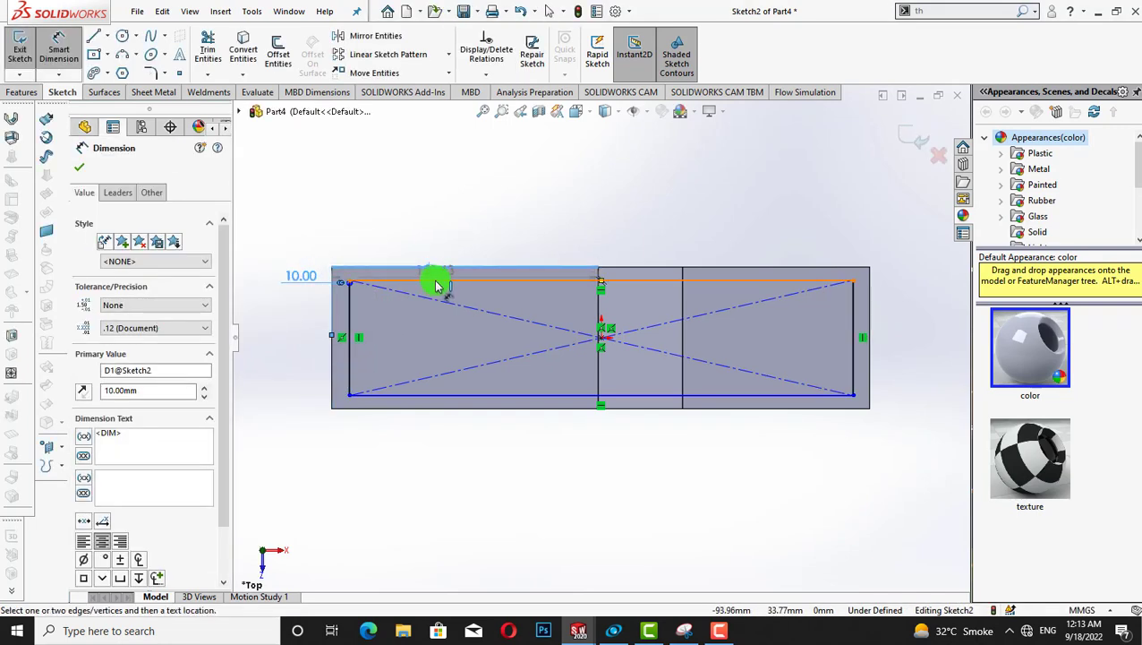
pyautogui.click(436, 284)
pyautogui.click(424, 308)
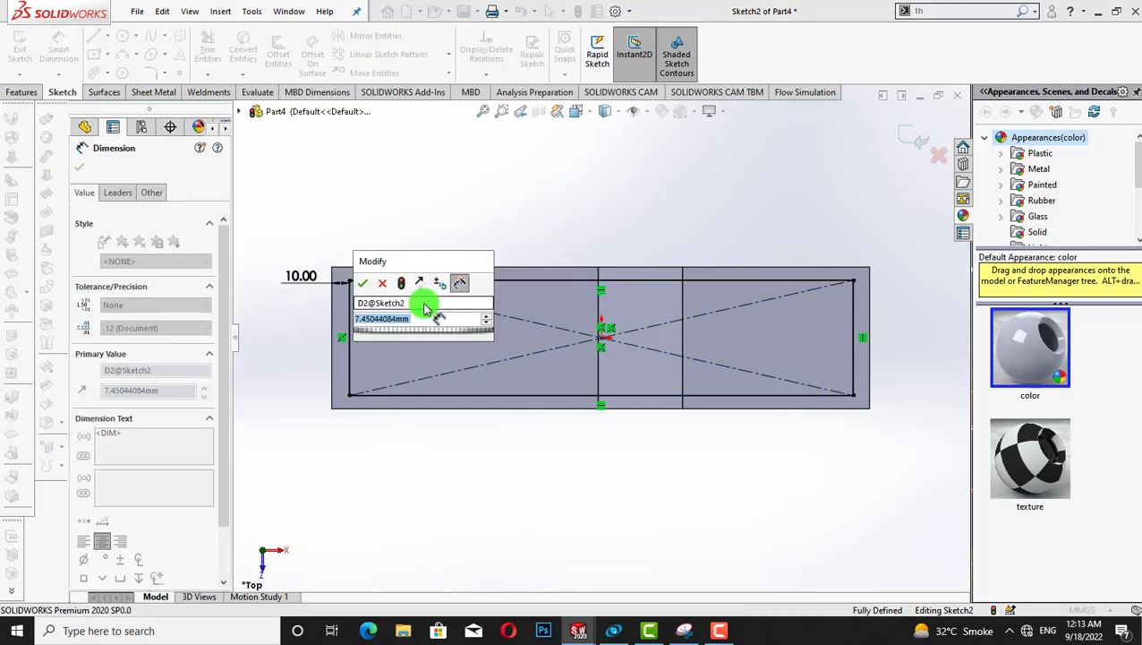
pyautogui.press('BackSpace')
pyautogui.write('7')
pyautogui.press('BackSpace')
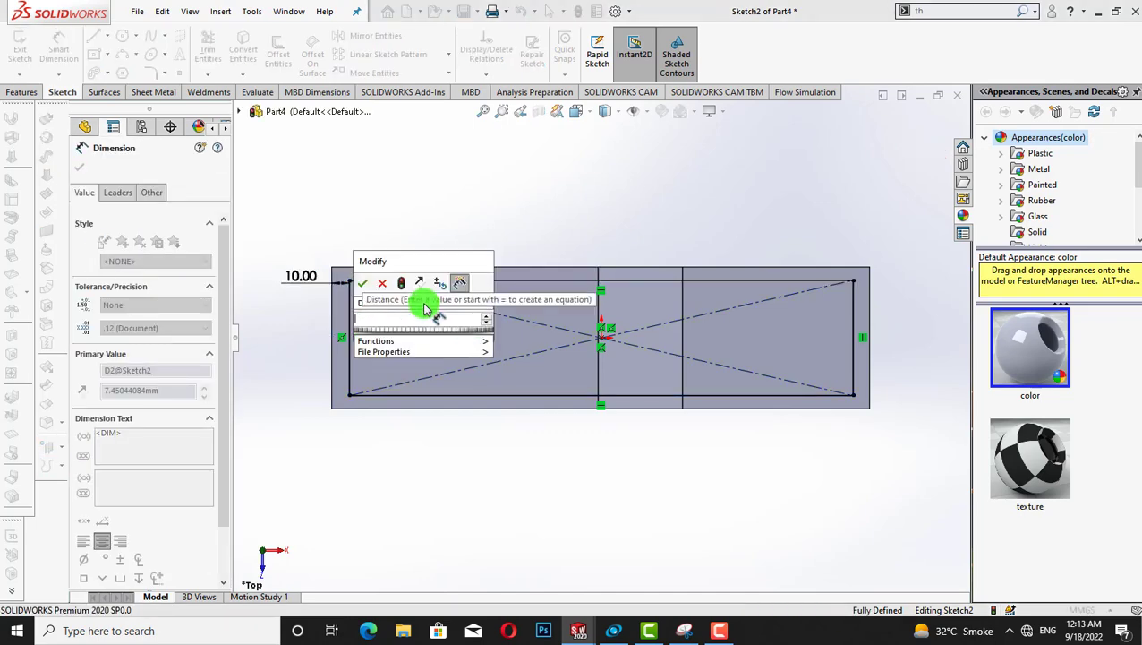
pyautogui.write('10')
pyautogui.press('Return')
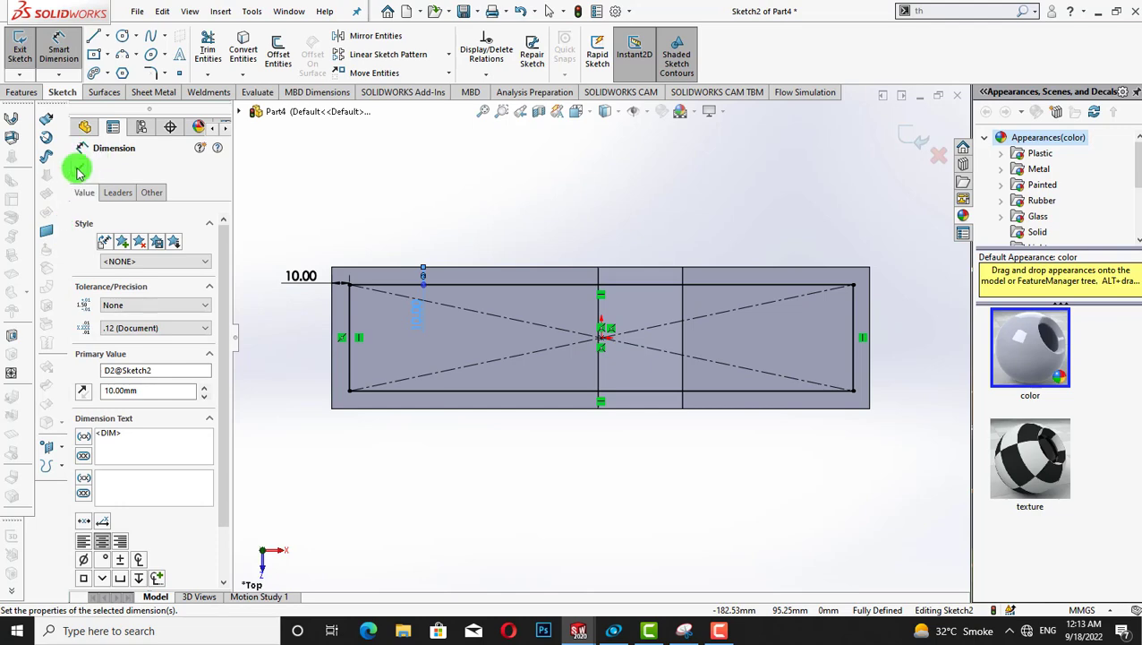
pyautogui.click(78, 170)
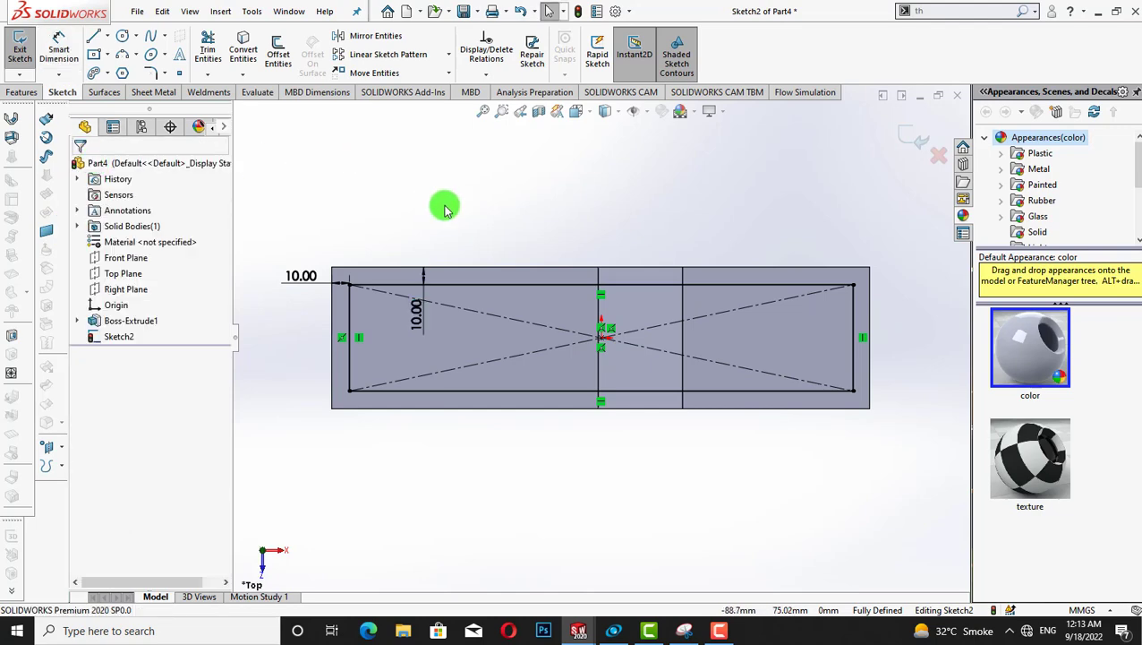
# Extrude-cut the rectangle completely through the body on both sides of the sketch plane, leaving an open frame
pyautogui.click(32, 93)
pyautogui.click(212, 49)
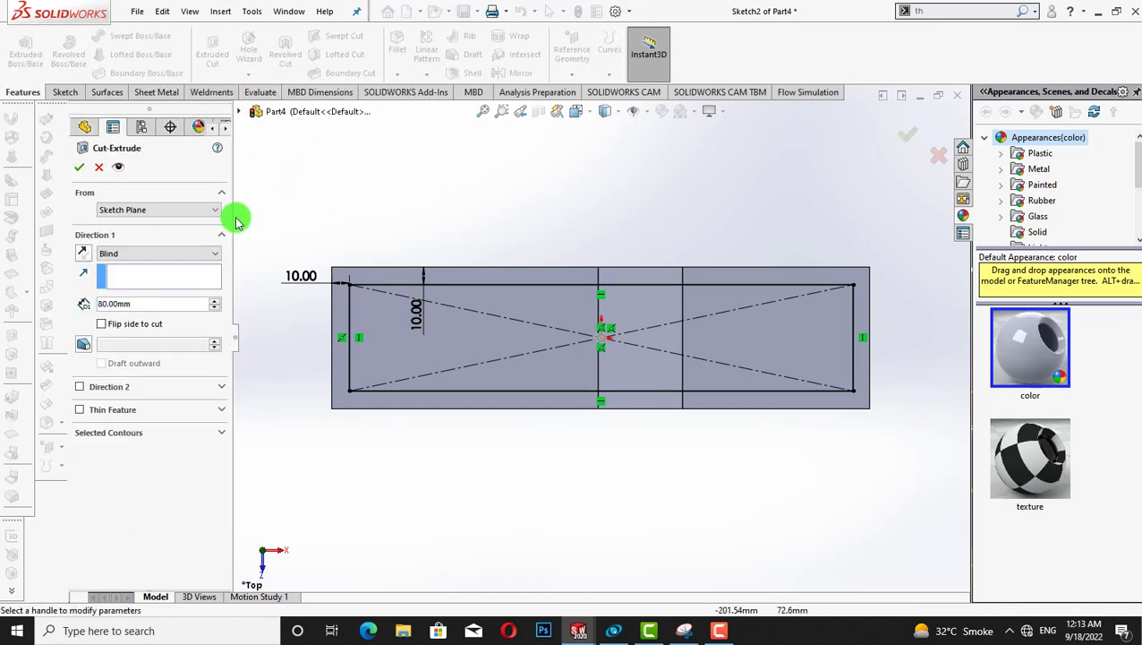
pyautogui.click(157, 254)
pyautogui.click(134, 288)
pyautogui.click(84, 168)
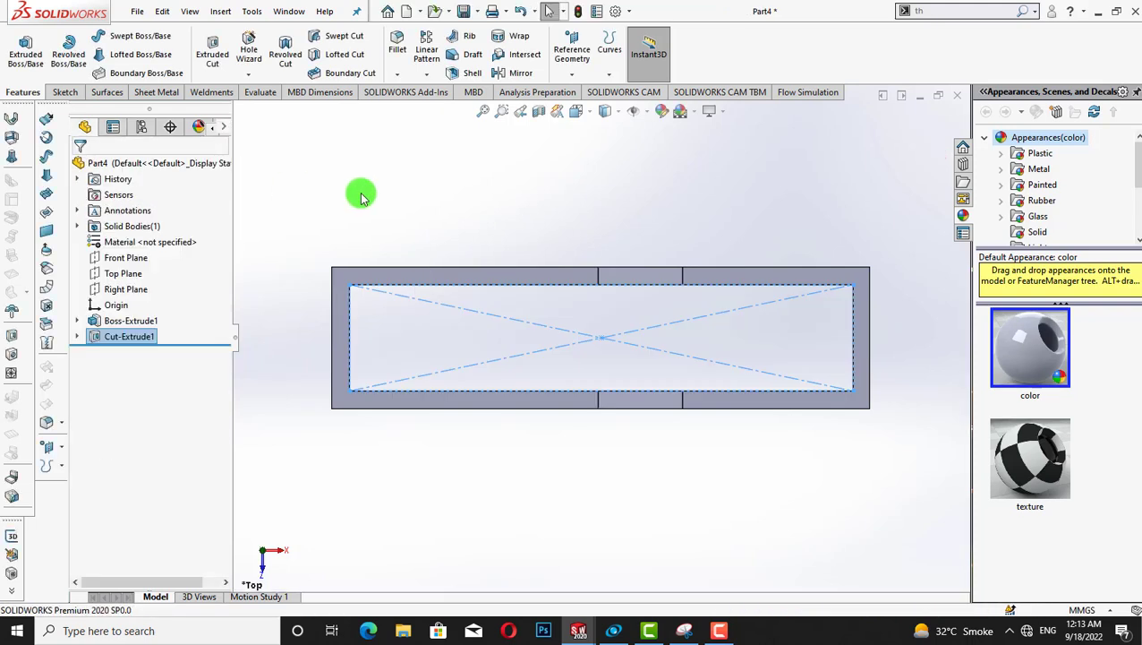
# Begin a Shell feature and select the four inner wall faces of the frame as the faces to remove
pyautogui.click(364, 195)
pyautogui.press('Up')
pyautogui.press('Up')
pyautogui.press('Up')
pyautogui.press('Up')
pyautogui.press('Up')
pyautogui.press('Down')
pyautogui.press('Down')
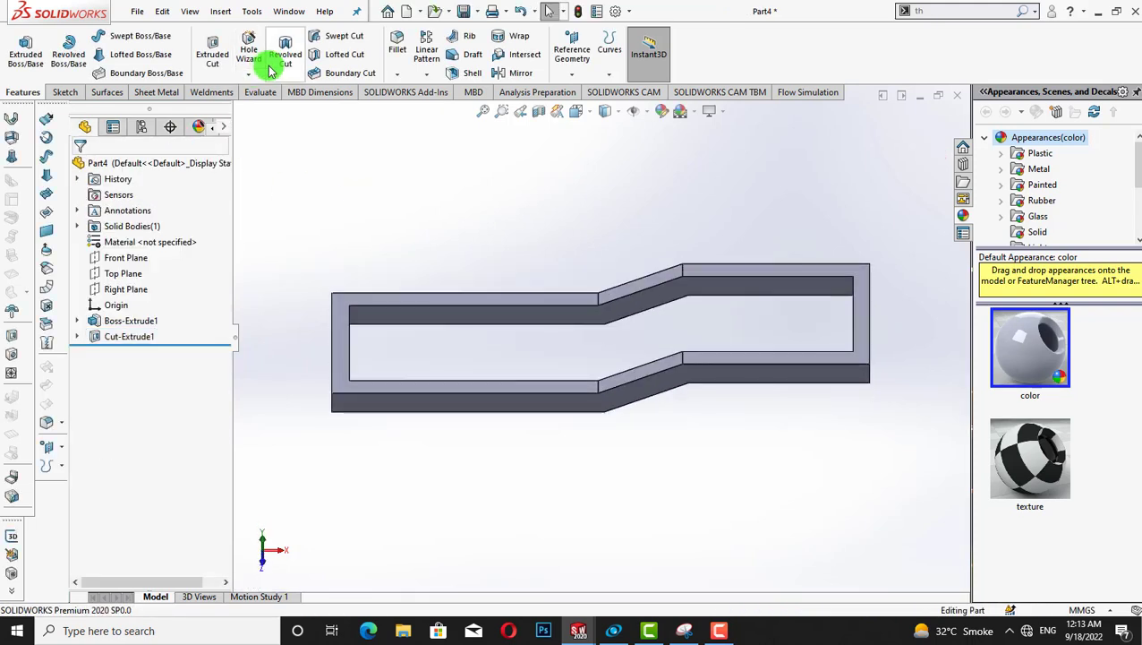
pyautogui.click(474, 76)
pyautogui.click(508, 318)
pyautogui.moveTo(467, 209); pyautogui.dragTo(651, 267, button='middle')
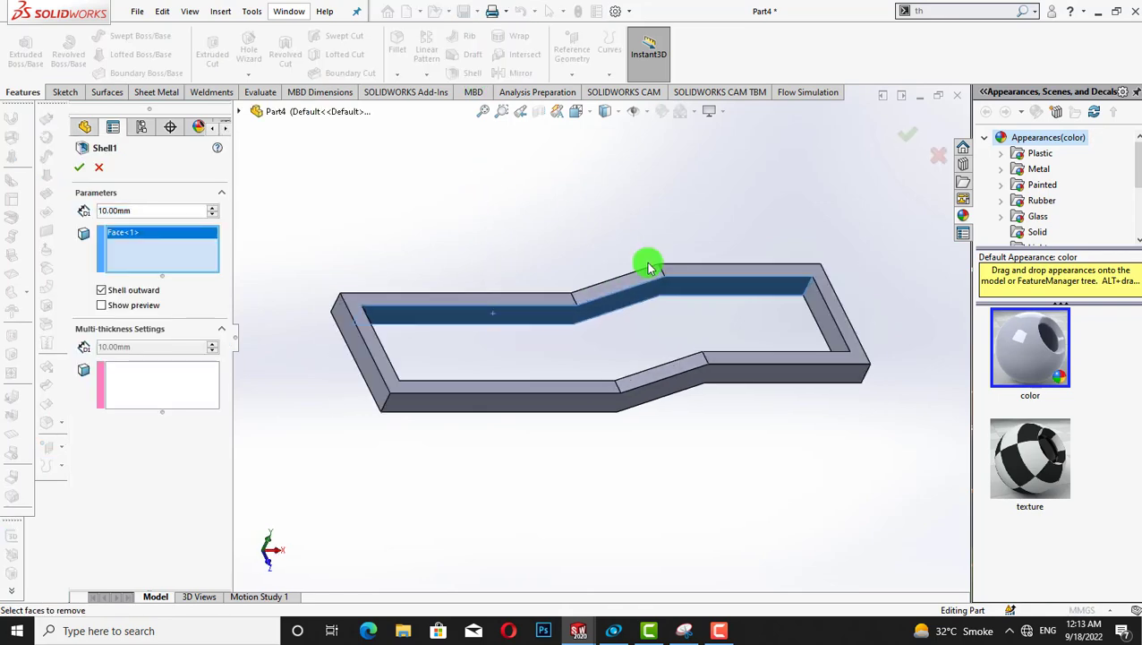
pyautogui.click(819, 313)
pyautogui.press('Left')
pyautogui.press('Left')
pyautogui.press('Left')
pyautogui.press('Left')
pyautogui.press('Left')
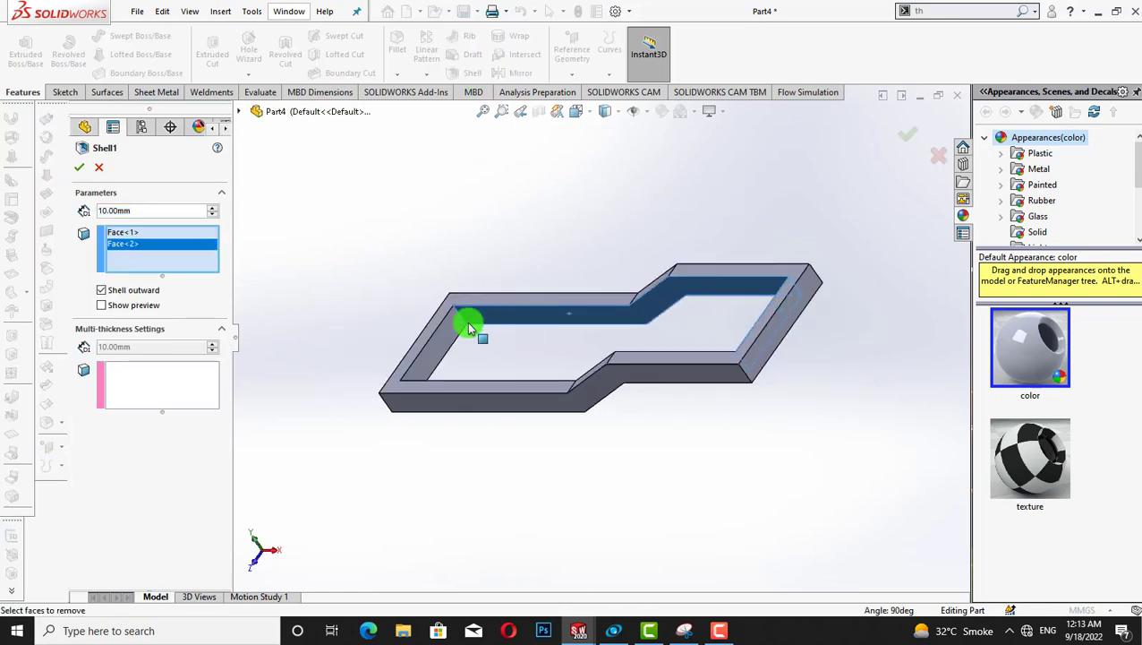
pyautogui.click(459, 324)
pyautogui.moveTo(488, 238); pyautogui.dragTo(493, 301, button='middle')
pyautogui.click(663, 451)
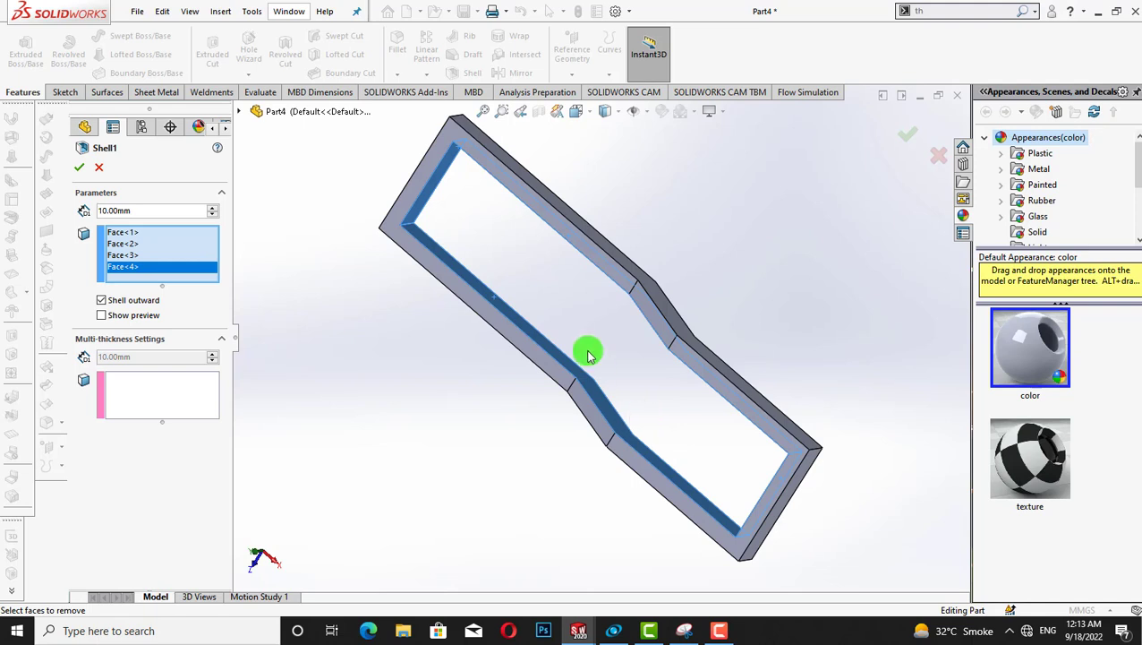
# Set the shell thickness to 2 mm and apply the outward shell to the frame
pyautogui.moveTo(589, 352); pyautogui.dragTo(619, 216, button='middle')
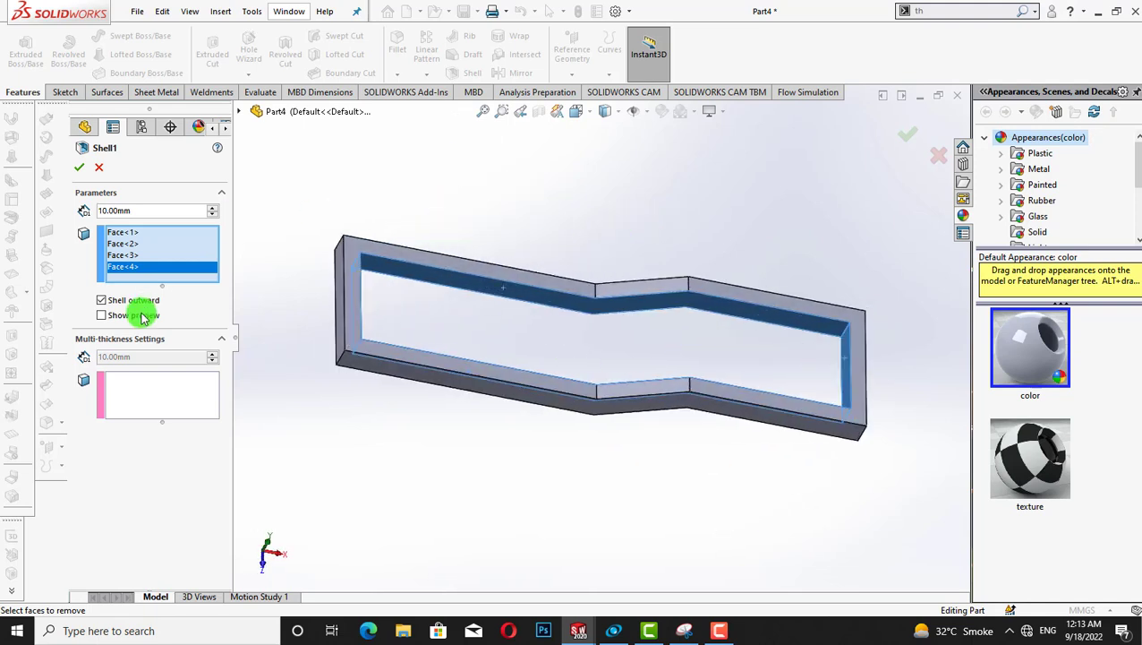
pyautogui.doubleClick(138, 210)
pyautogui.write('2')
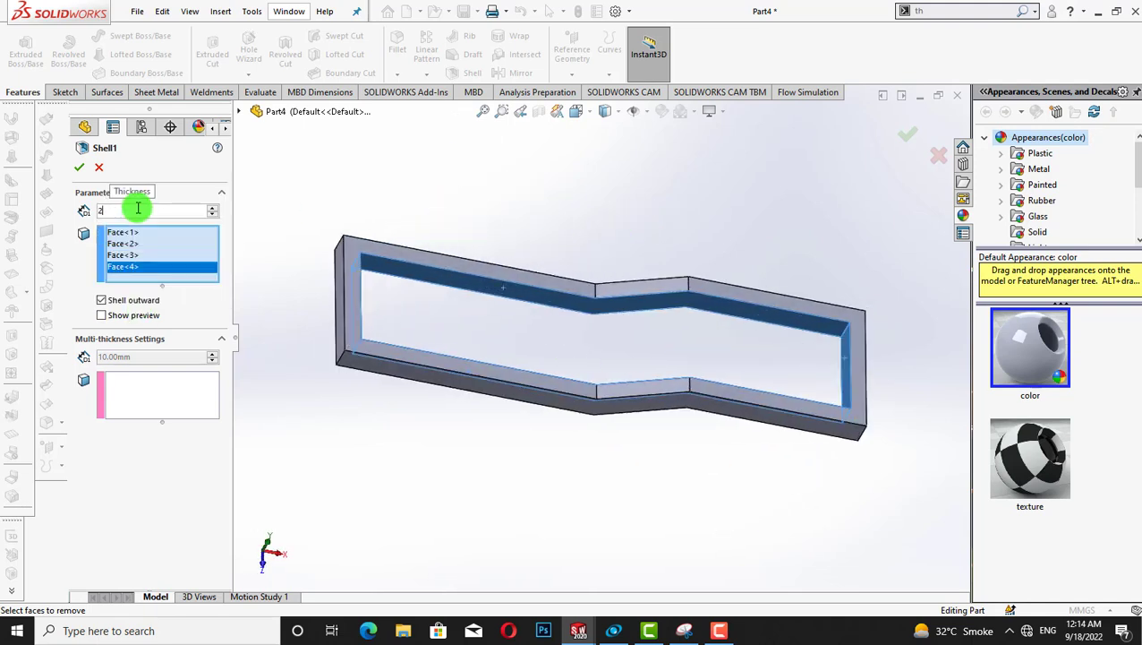
pyautogui.click(82, 171)
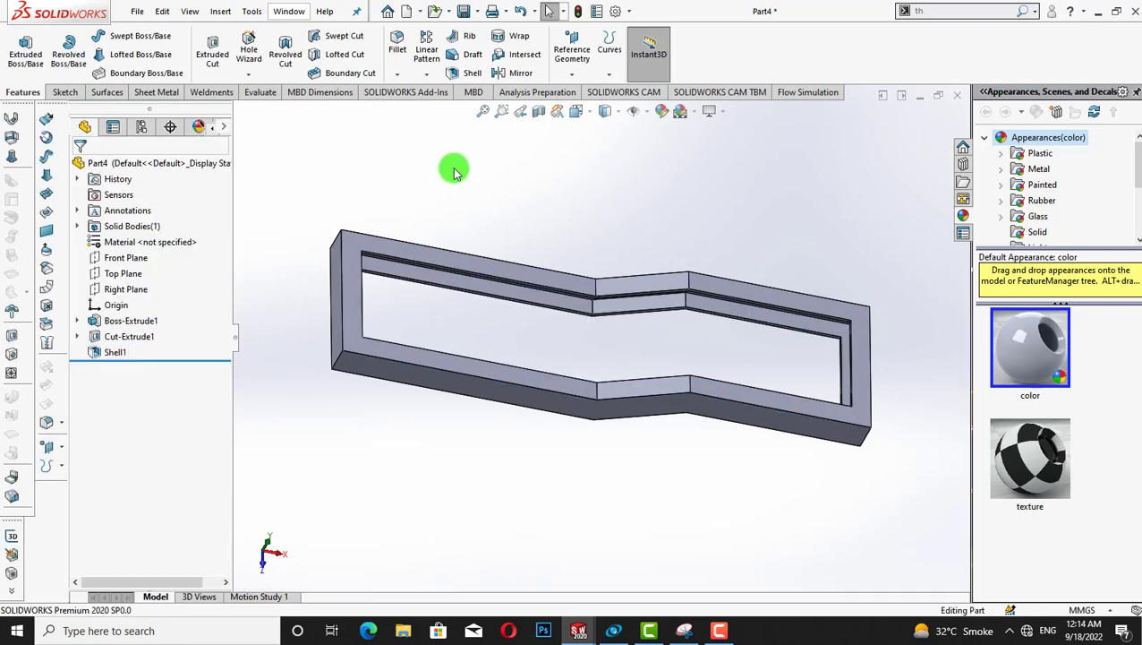
# Examine the shelled frame and its inner channel from several angles
pyautogui.press('Up')
pyautogui.press('Up')
pyautogui.press('Up')
pyautogui.press('Right')
pyautogui.press('Right')
pyautogui.press('Right')
pyautogui.press('Down')
pyautogui.press('Down')
pyautogui.press('Down')
pyautogui.press('Left')
pyautogui.press('Left')
pyautogui.press('Left')
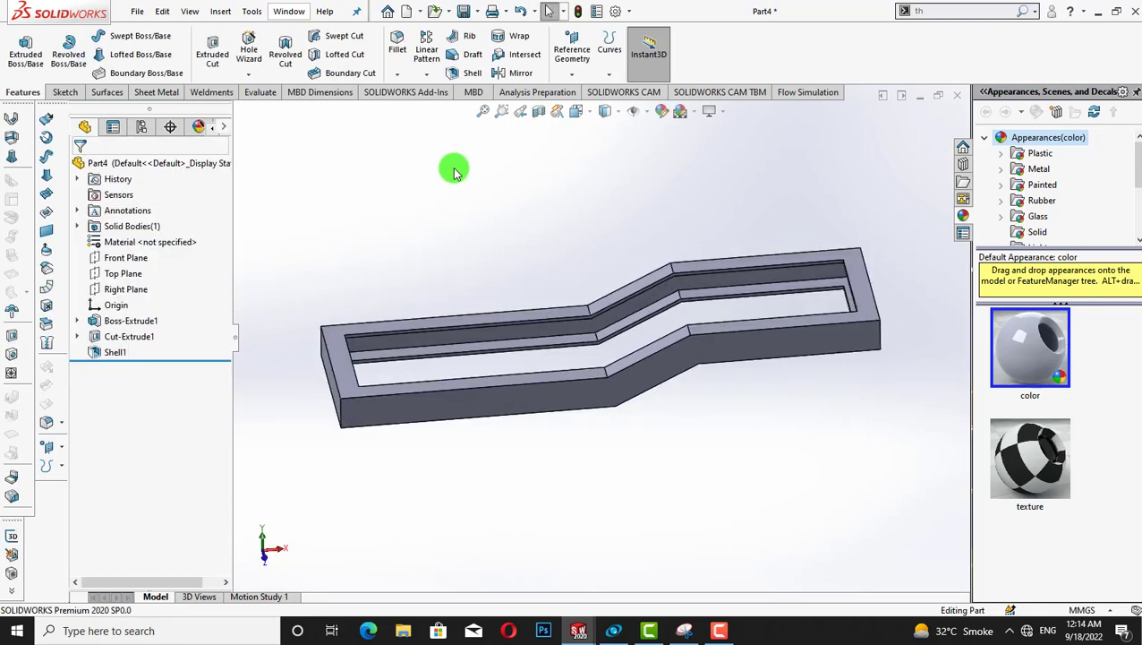
# Inspect the frame's open channel and bent side walls from above, below and the side
pyautogui.press('Up')
pyautogui.press('Up')
pyautogui.press('Up')
pyautogui.press('Left')
pyautogui.press('Down')
pyautogui.press('Down')
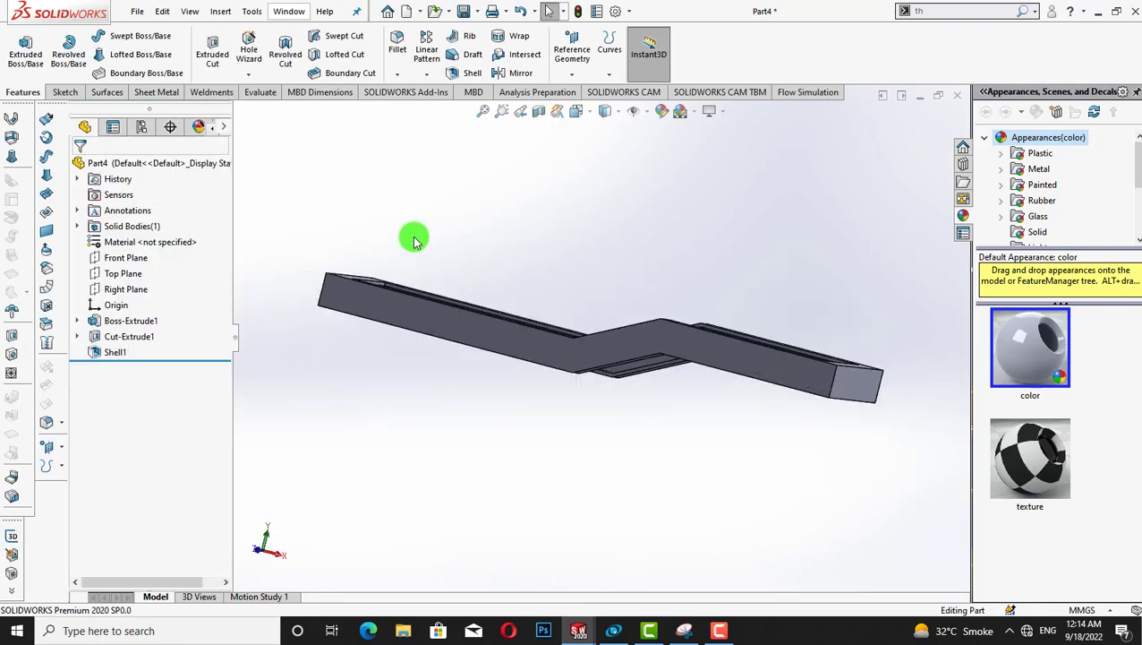
pyautogui.press('Right')
pyautogui.press('Right')
pyautogui.press('Down')
pyautogui.press('Down')
pyautogui.press('Down')
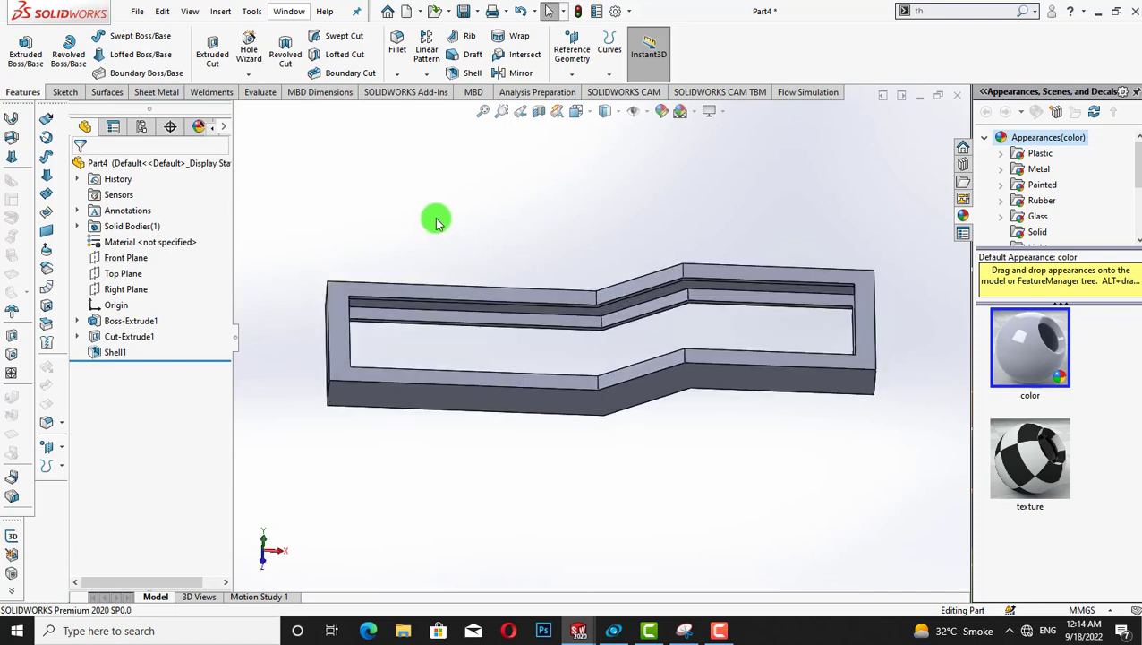
pyautogui.press('Up')
pyautogui.press('Up')
pyautogui.press('Up')
pyautogui.press('Up')
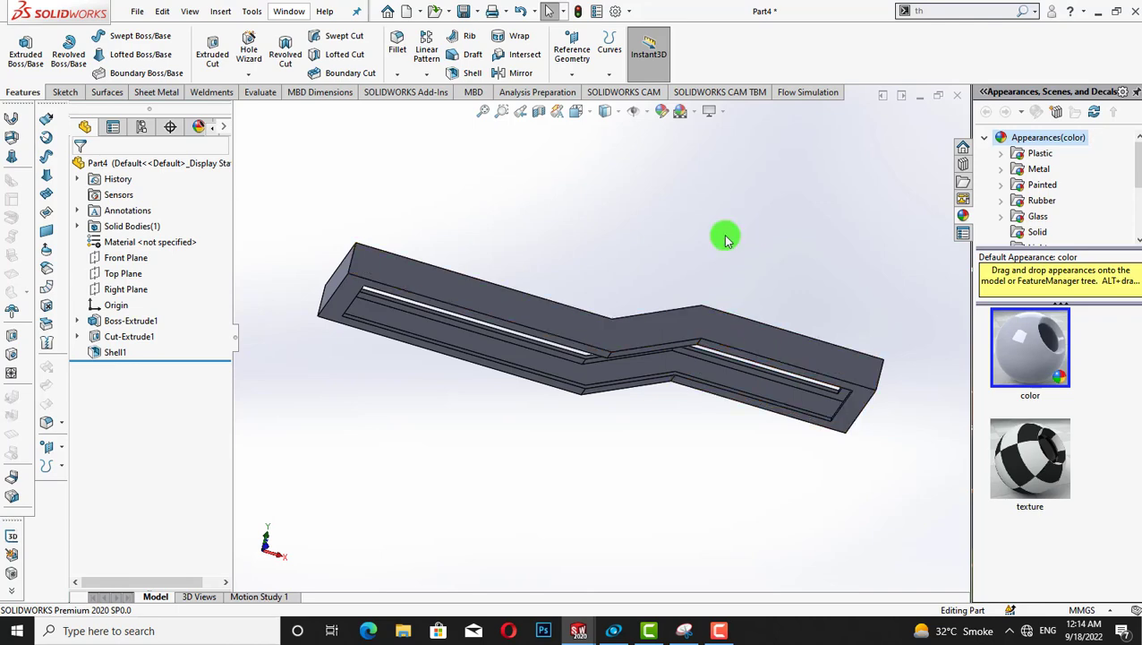
pyautogui.press('Down')
pyautogui.press('Down')
pyautogui.press('Down')
pyautogui.press('Down')
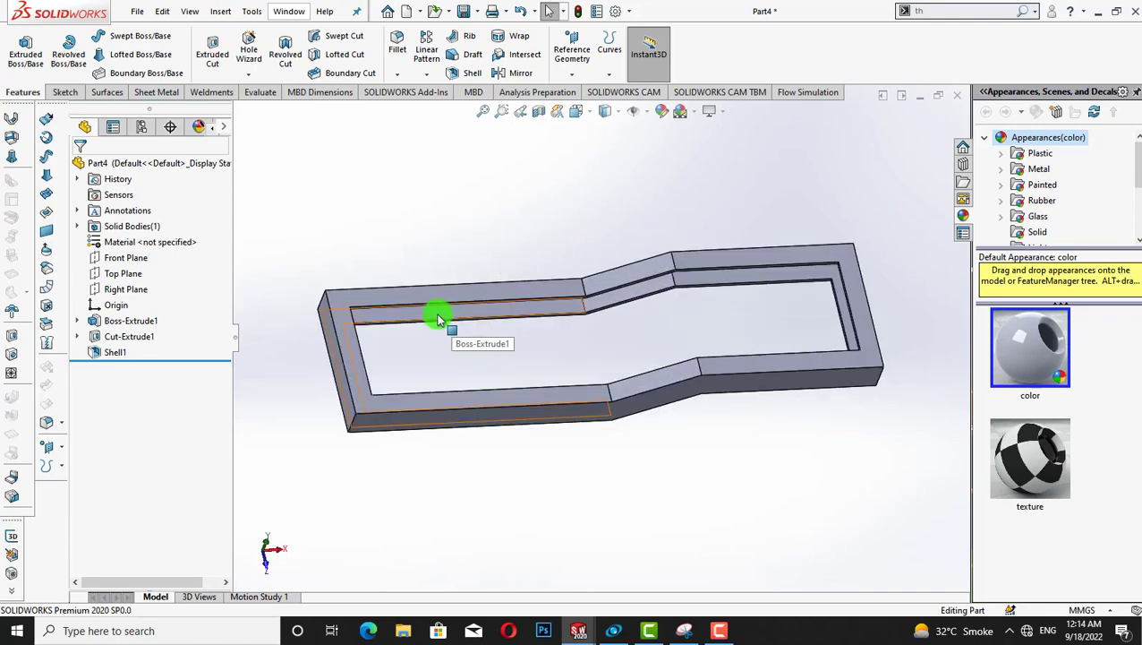
# On the flat channel face of the lower section, sketch a corner rectangle about 19 mm wide spanning the frame's full 84 mm depth
pyautogui.rightClick(440, 319)
pyautogui.click(531, 248)
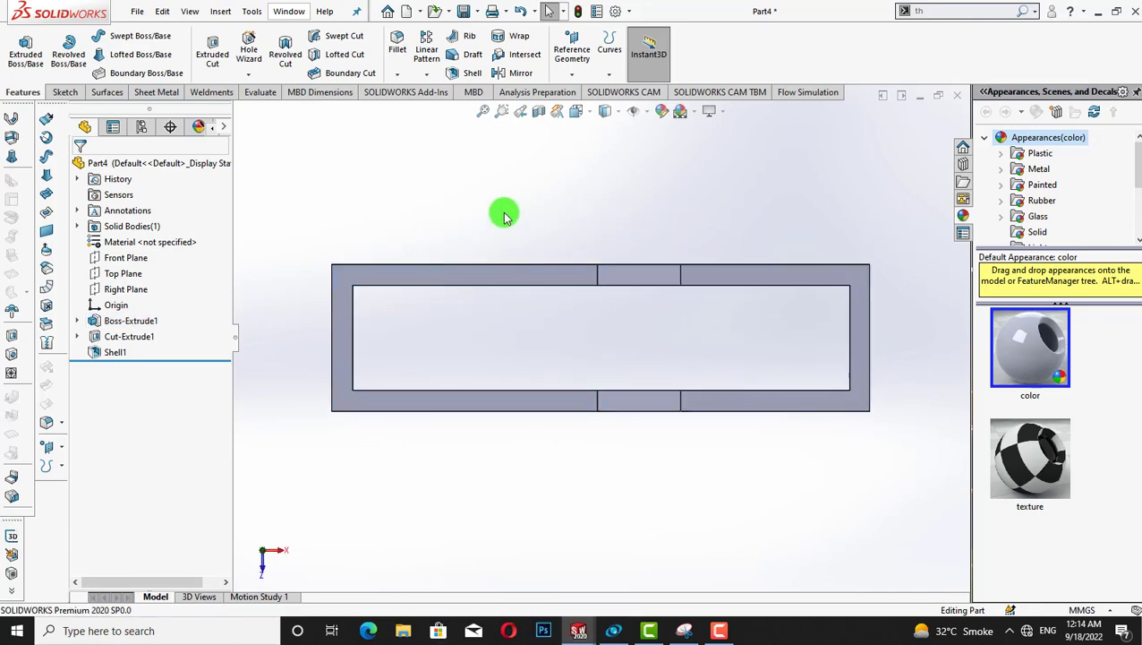
pyautogui.rightClick(457, 301)
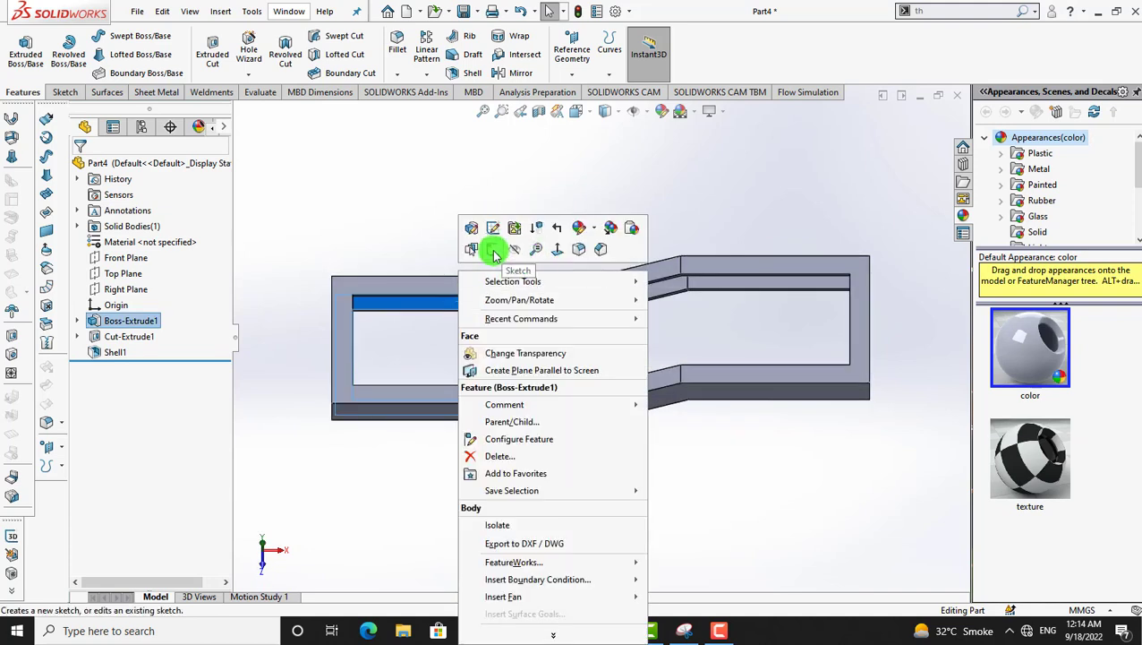
pyautogui.click(495, 254)
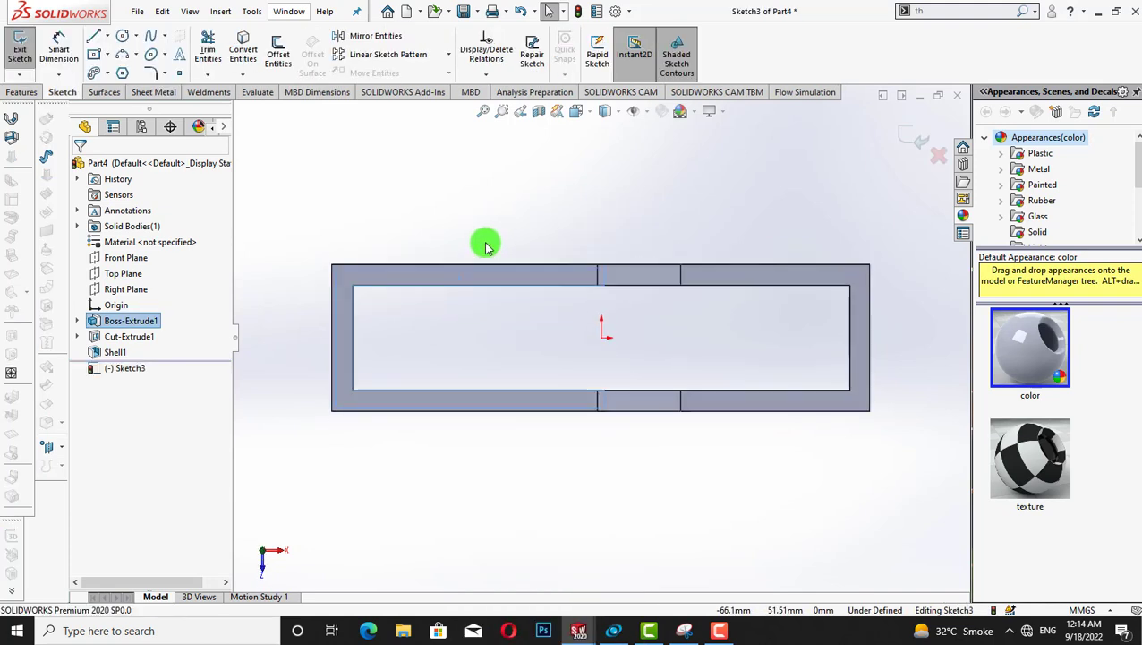
pyautogui.click(103, 57)
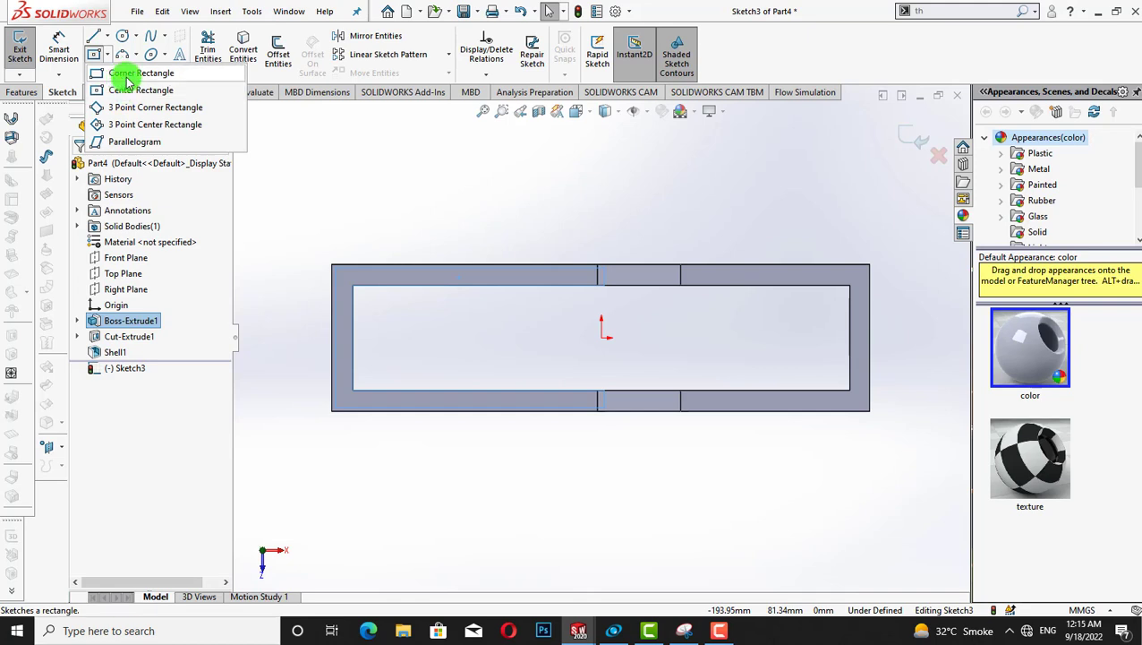
pyautogui.click(123, 75)
pyautogui.moveTo(432, 266); pyautogui.dragTo(465, 414)
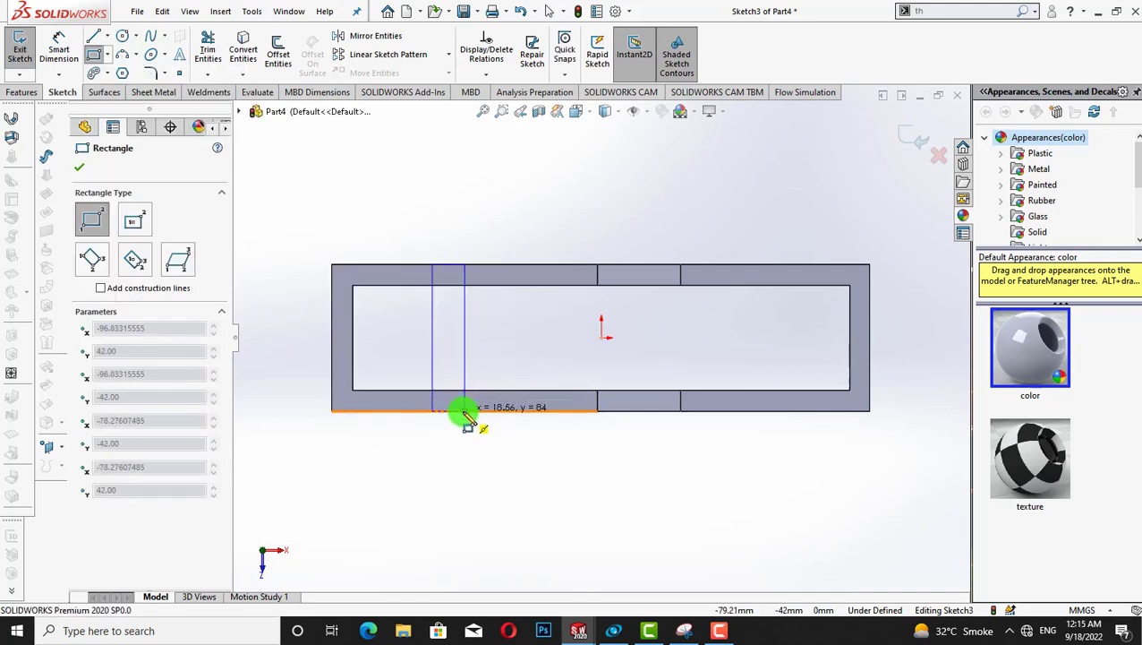
pyautogui.click(465, 412)
pyautogui.rightClick(331, 215)
pyautogui.click(351, 226)
# Dimension the rectangle's width to 15 mm
pyautogui.click(59, 50)
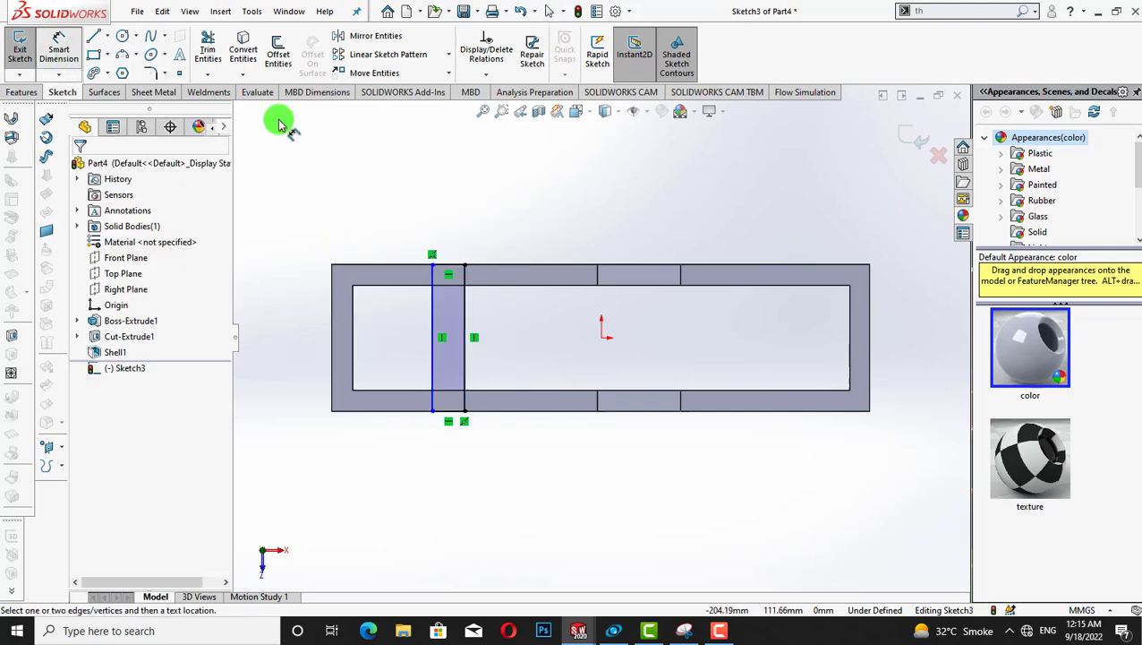
pyautogui.click(450, 270)
pyautogui.click(449, 226)
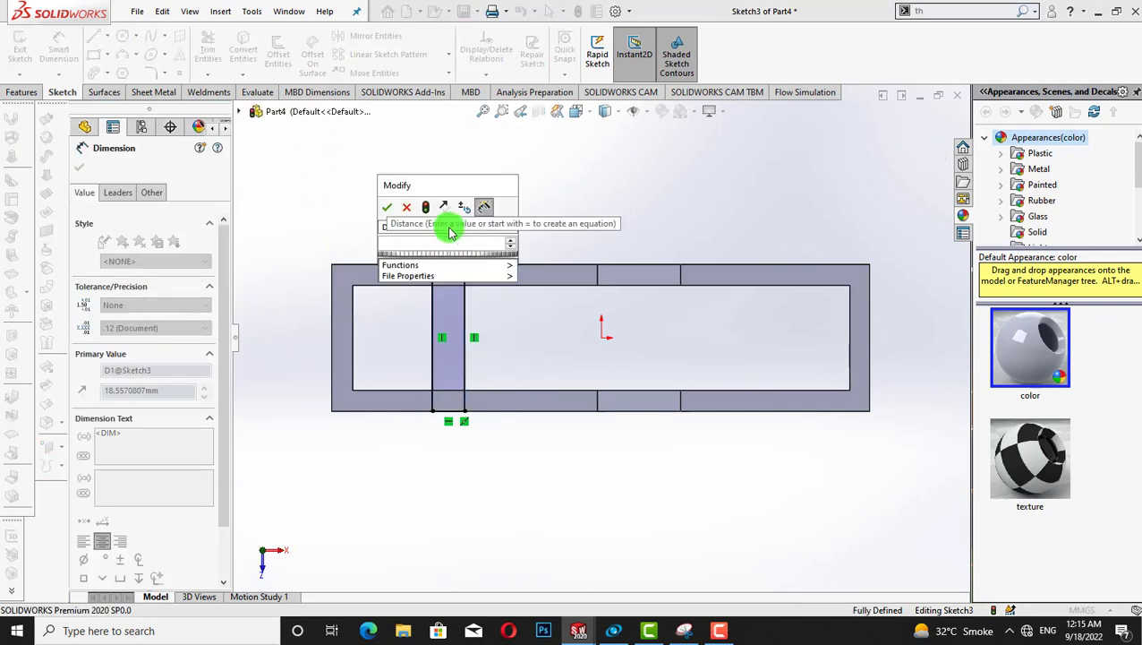
pyautogui.write('15')
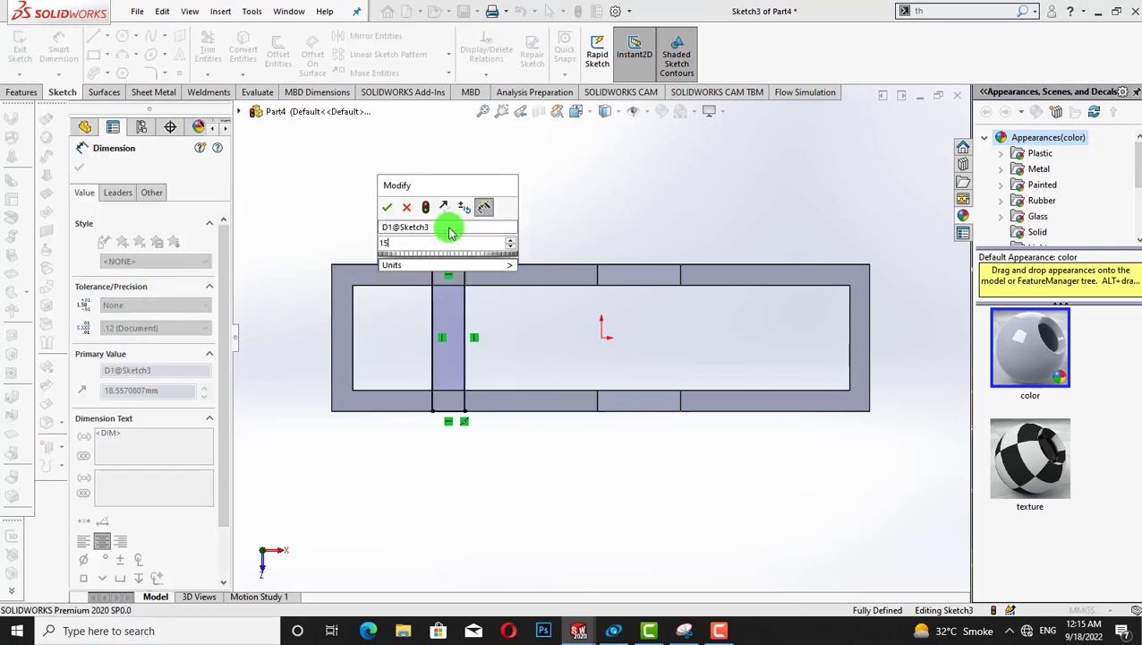
pyautogui.press('Return')
pyautogui.click(439, 318)
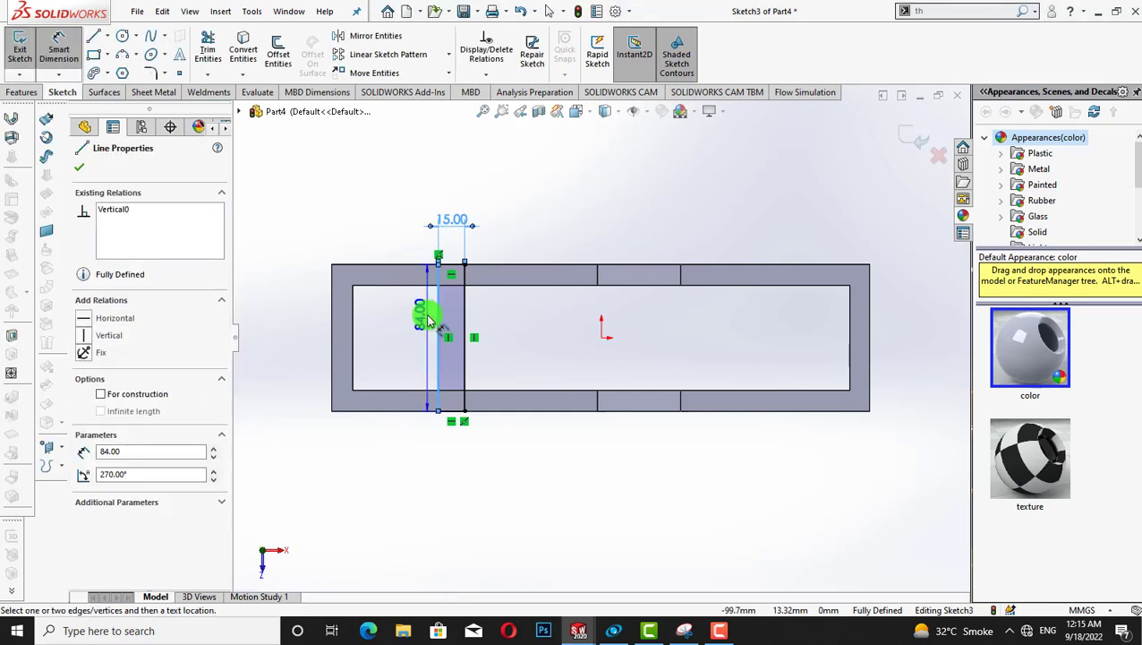
pyautogui.click(428, 318)
pyautogui.click(677, 279)
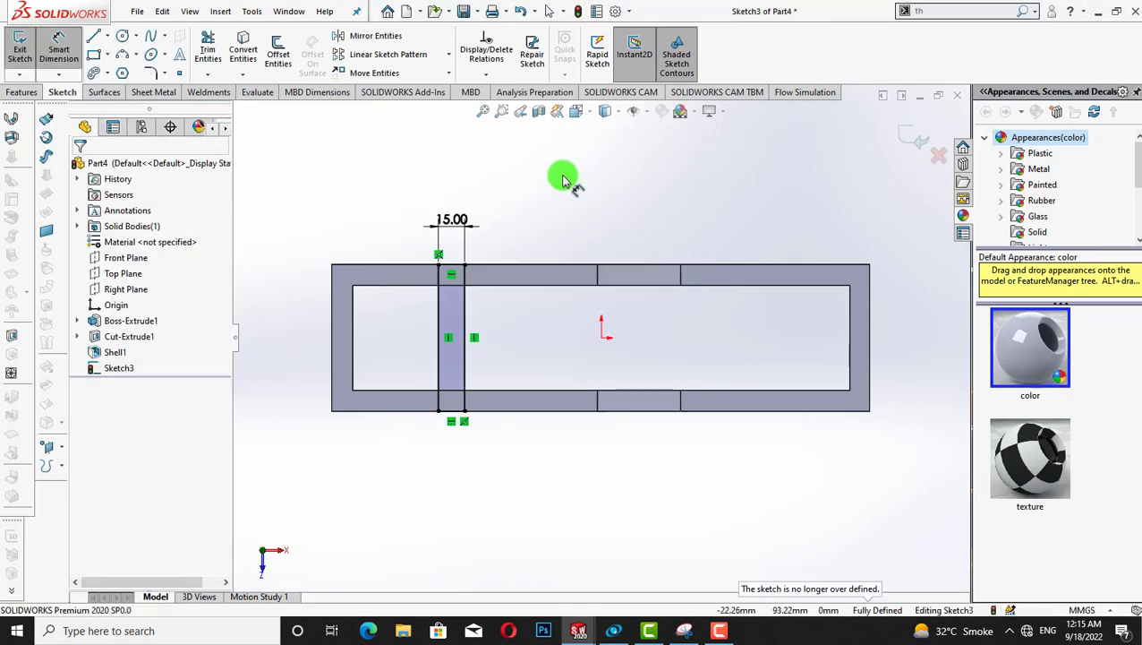
# Extrude the rectangle as a merged boss with the Up To Surface condition, ending at the opposite flange face of the lower section
pyautogui.click(21, 92)
pyautogui.click(25, 51)
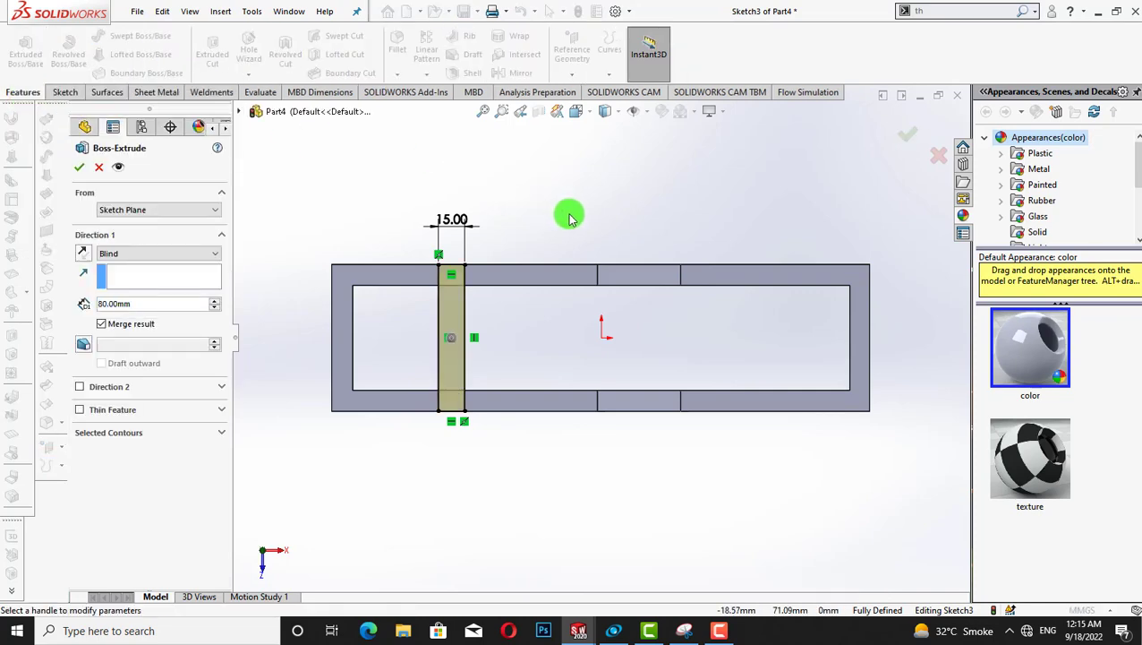
pyautogui.hotkey('ctrl', '1')
pyautogui.press('Down')
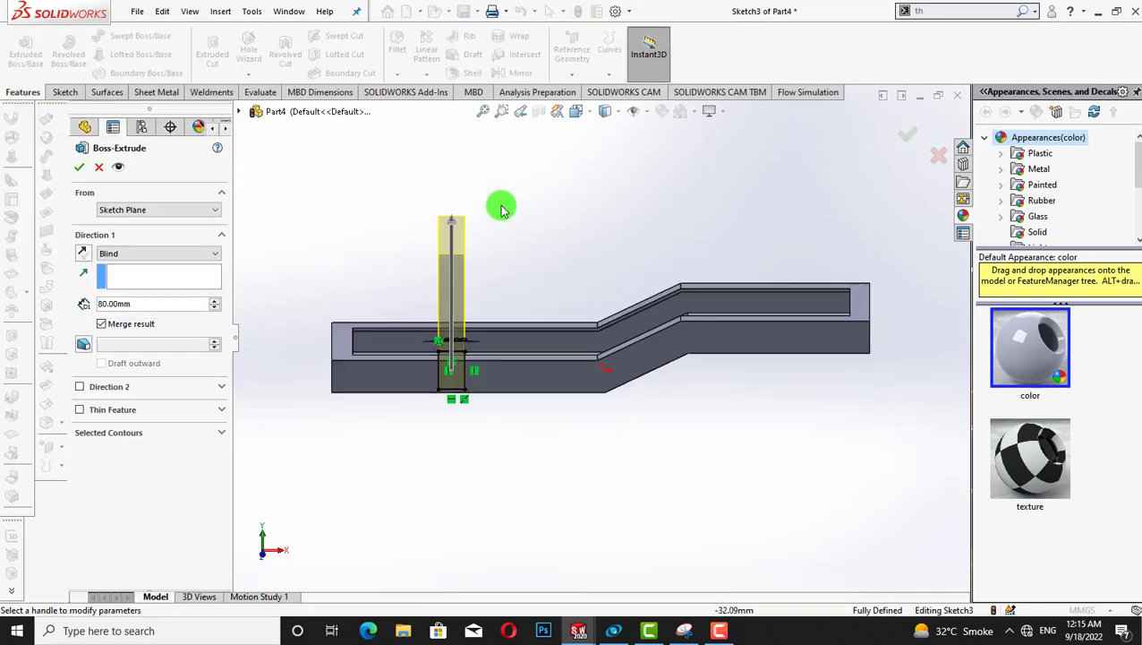
pyautogui.click(173, 254)
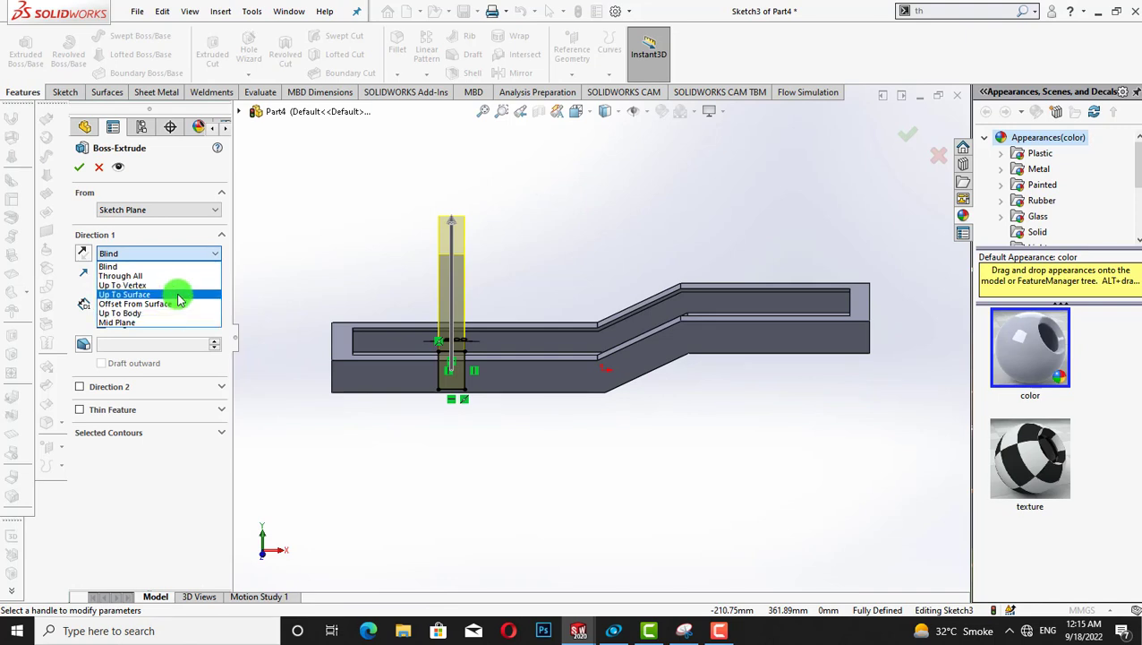
pyautogui.click(179, 294)
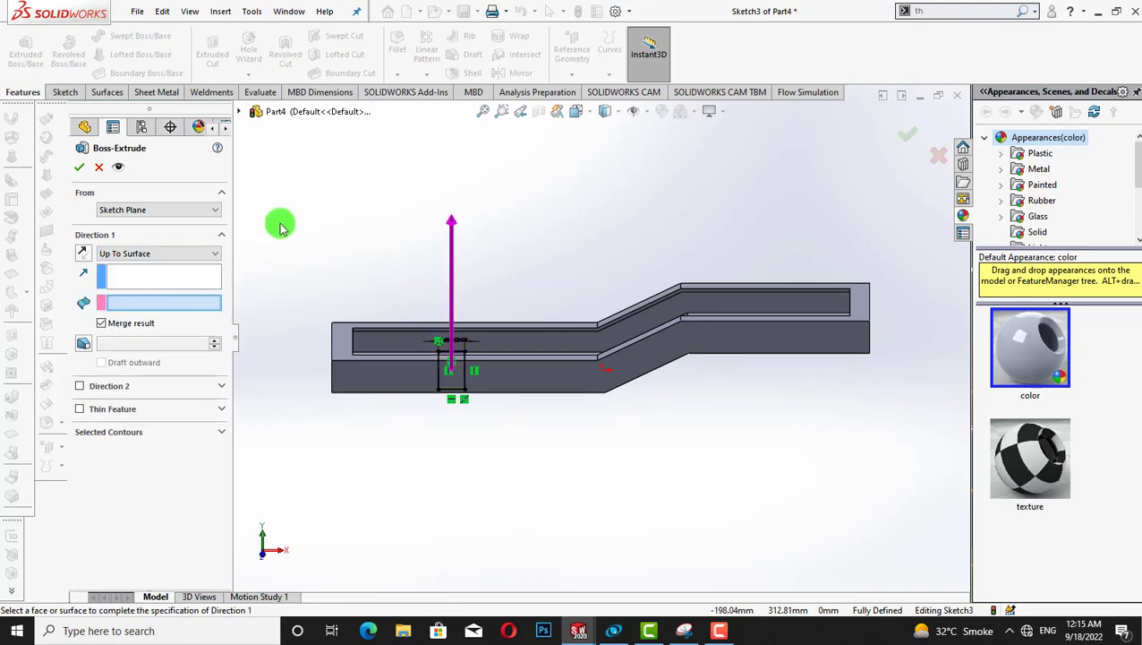
pyautogui.click(215, 259)
pyautogui.click(204, 280)
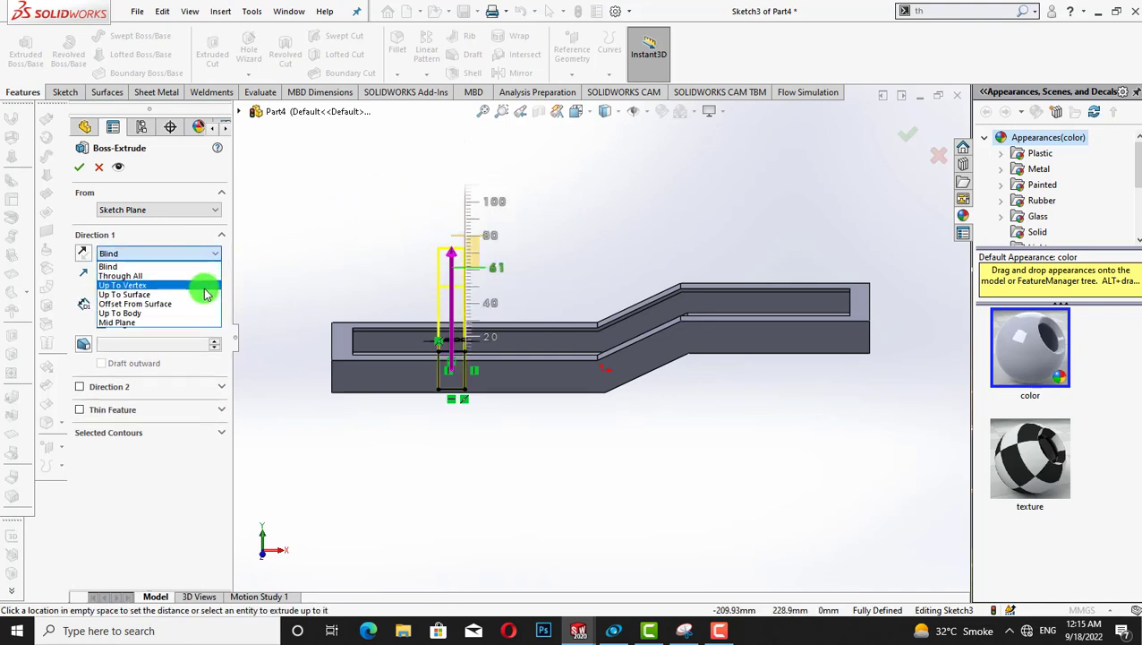
pyautogui.moveTo(543, 235); pyautogui.dragTo(511, 378, button='middle')
pyautogui.click(513, 378)
pyautogui.click(79, 167)
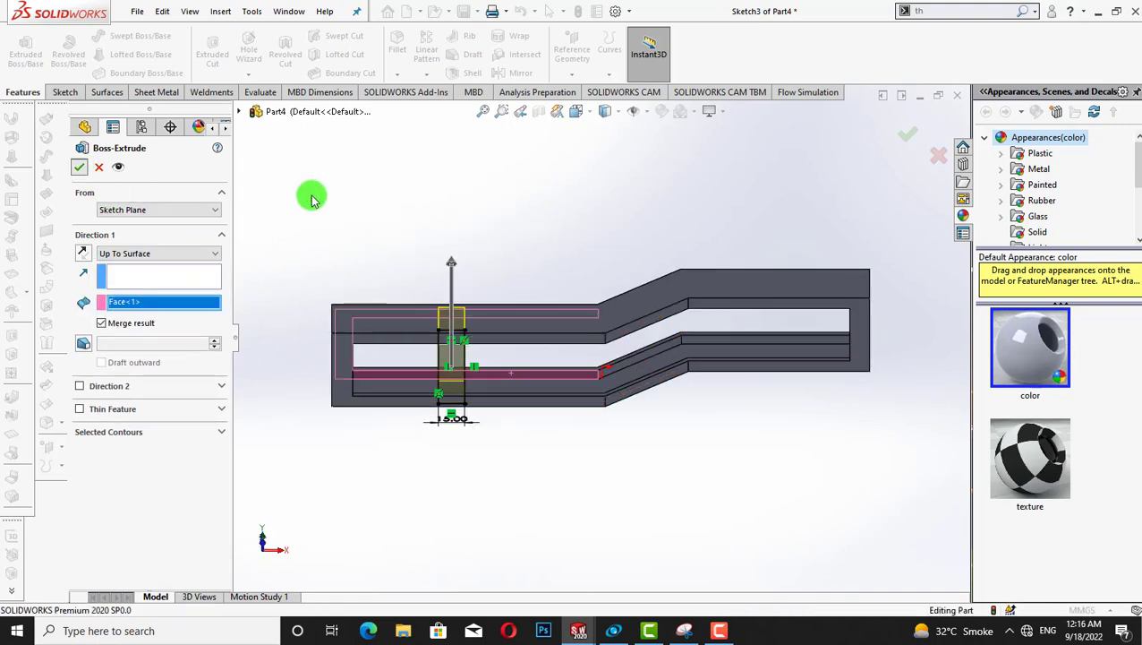
# Try a 2 mm outward shell with the new crossbar's side face removed, and undo it
pyautogui.hotkey('ctrl', '7')
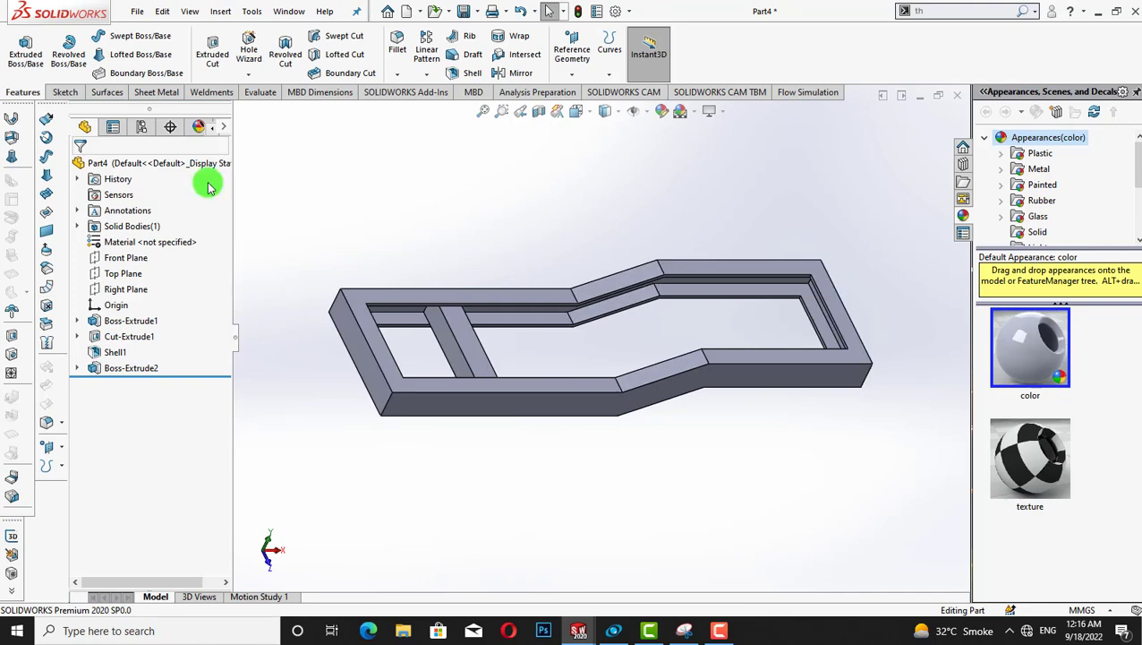
pyautogui.click(451, 74)
pyautogui.click(445, 334)
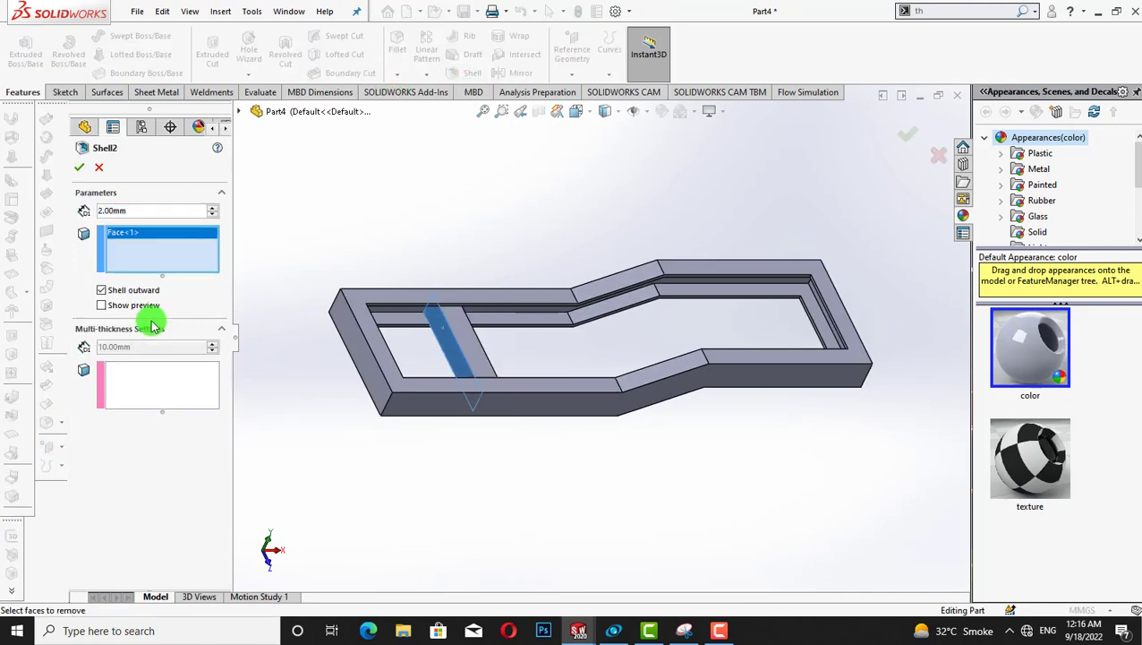
pyautogui.click(79, 170)
pyautogui.moveTo(349, 177); pyautogui.dragTo(343, 212, button='middle')
pyautogui.hotkey('ctrl', 'z')
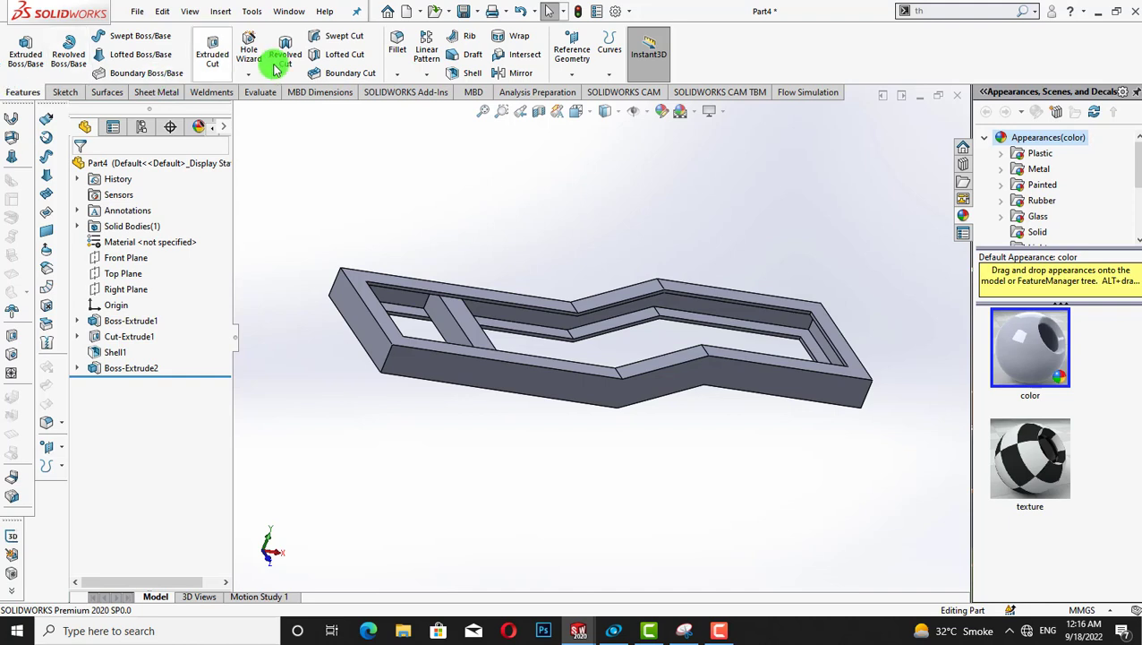
# Apply a 2 mm outward shell to the part, removing the crossbar's side face that faces the shorter opening
pyautogui.click(472, 73)
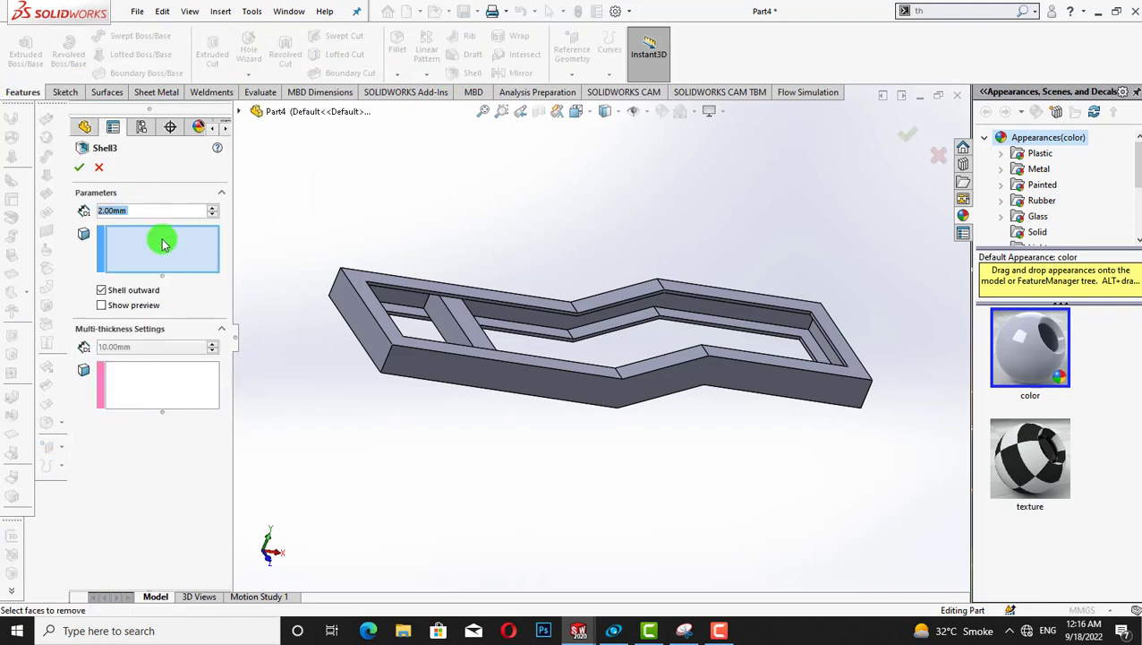
pyautogui.click(445, 318)
pyautogui.click(79, 170)
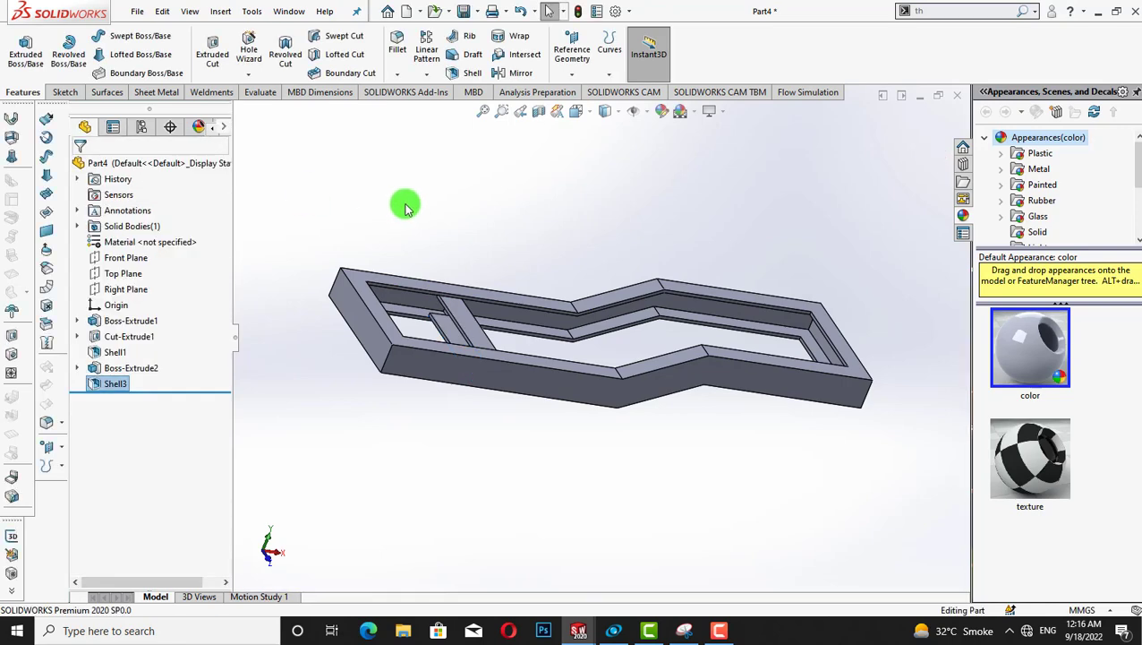
pyautogui.moveTo(519, 223); pyautogui.dragTo(464, 248, button='middle')
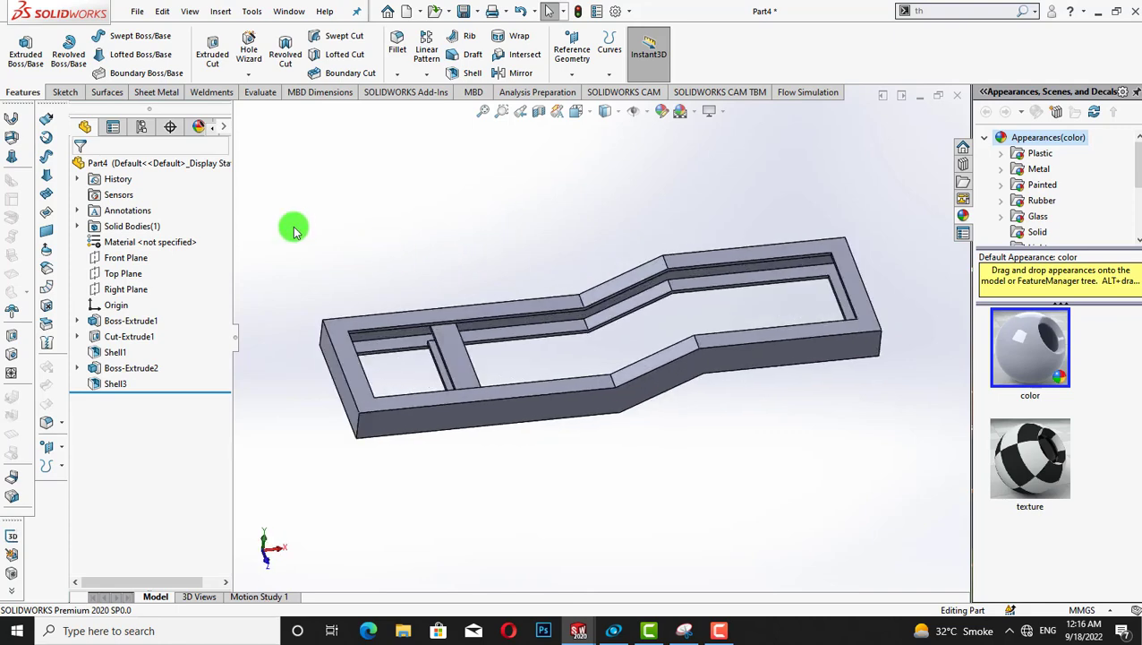
pyautogui.rightClick(727, 280)
pyautogui.click(815, 247)
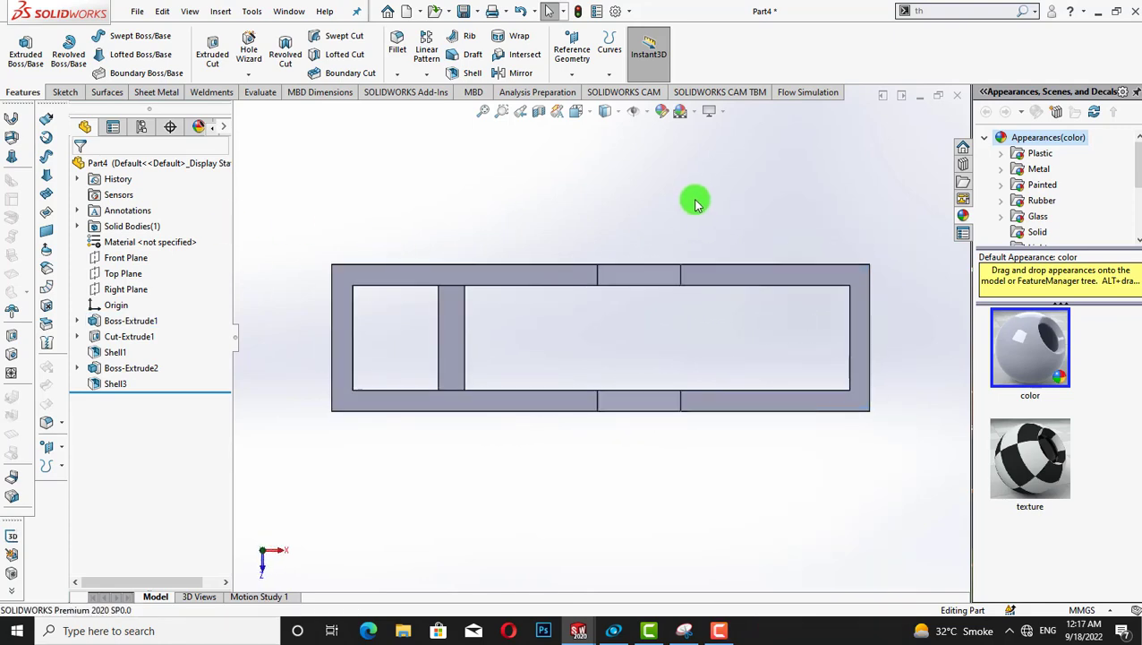
pyautogui.press('Up')
pyautogui.press('Up')
pyautogui.rightClick(729, 281)
pyautogui.click(760, 251)
pyautogui.press('Down')
pyautogui.press('Down')
pyautogui.press('Down')
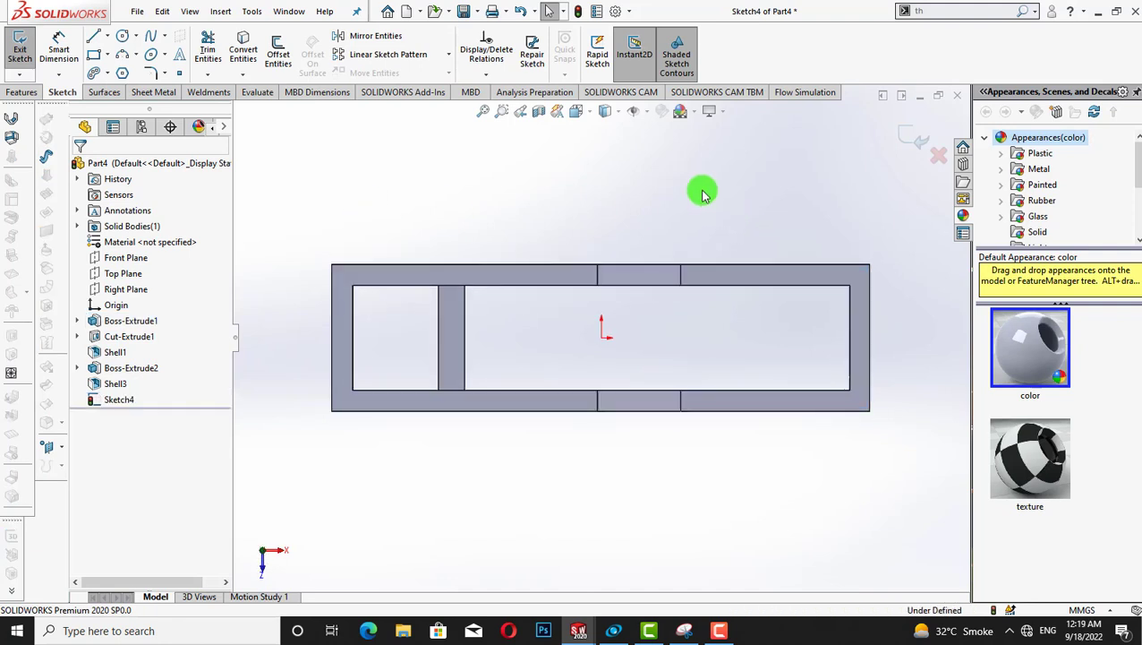
pyautogui.press('Up')
pyautogui.press('Up')
pyautogui.rightClick(734, 281)
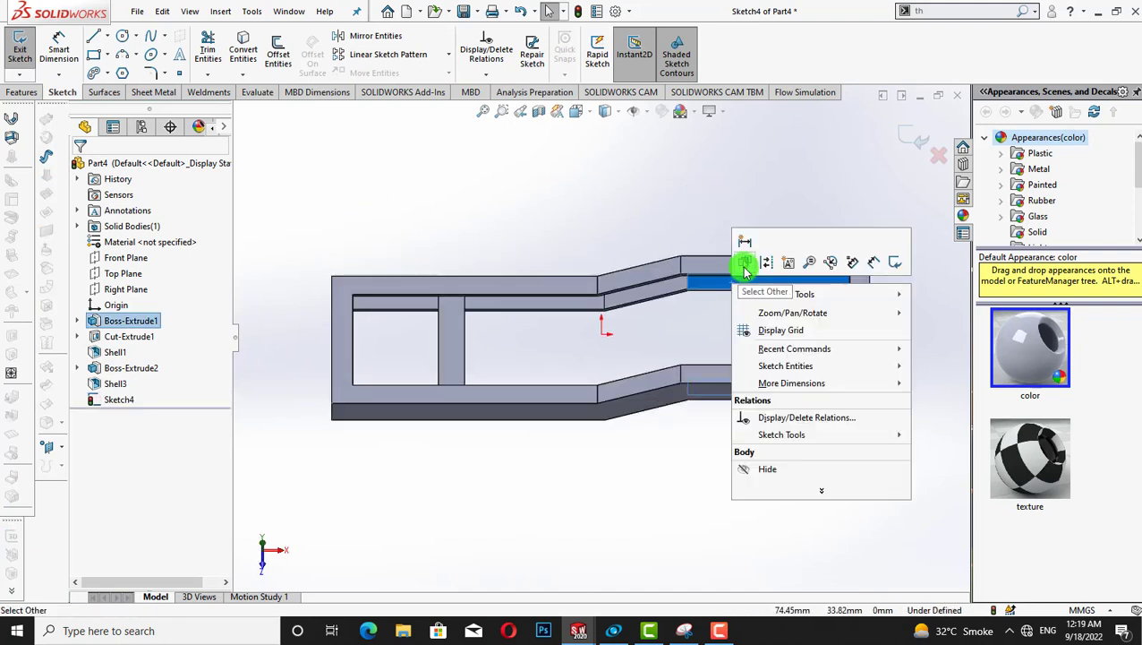
pyautogui.click(822, 205)
pyautogui.rightClick(722, 283)
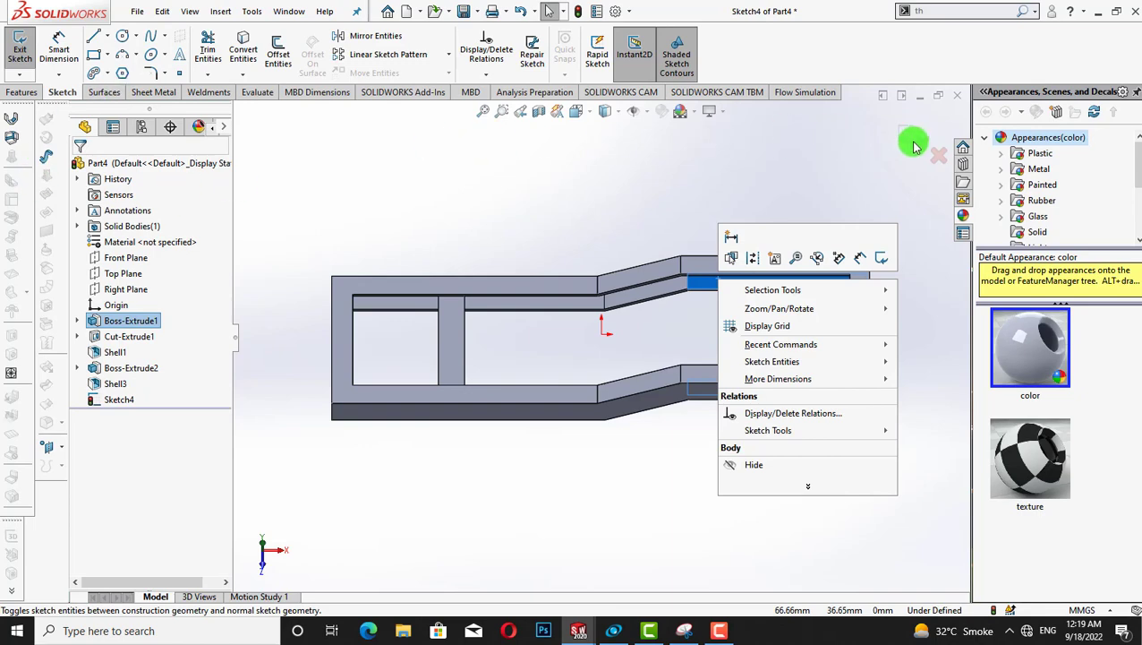
pyautogui.click(913, 142)
pyautogui.click(879, 151)
# Start a sketch on the flat channel face of the raised section and display the model as a wireframe
pyautogui.rightClick(731, 281)
pyautogui.click(764, 248)
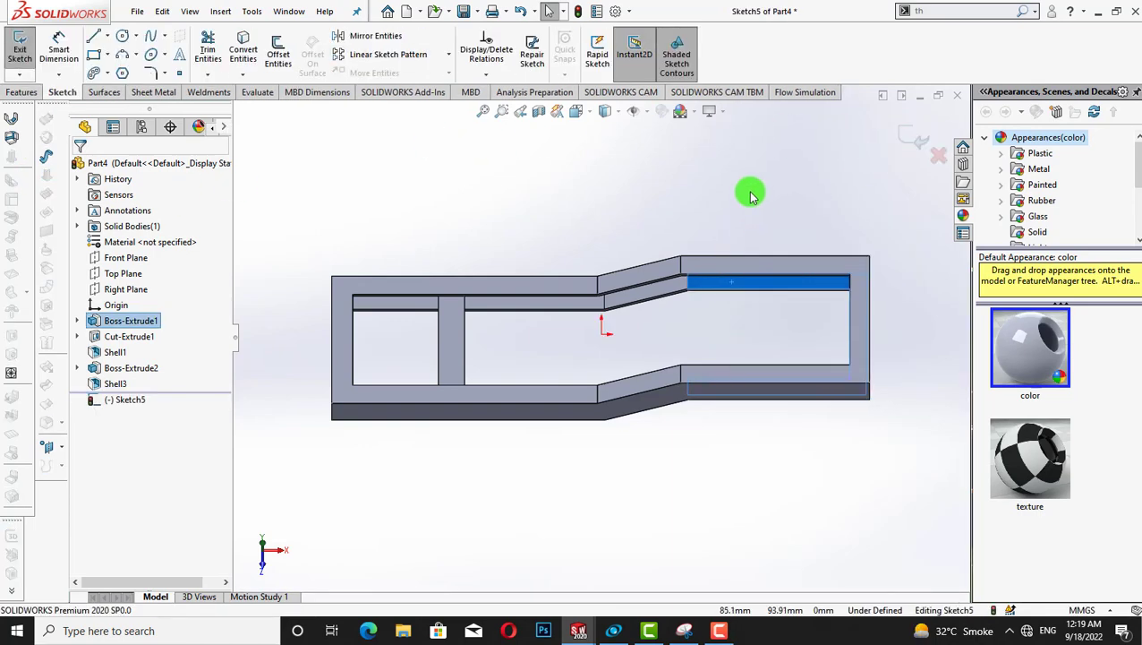
pyautogui.click(608, 111)
pyautogui.click(618, 198)
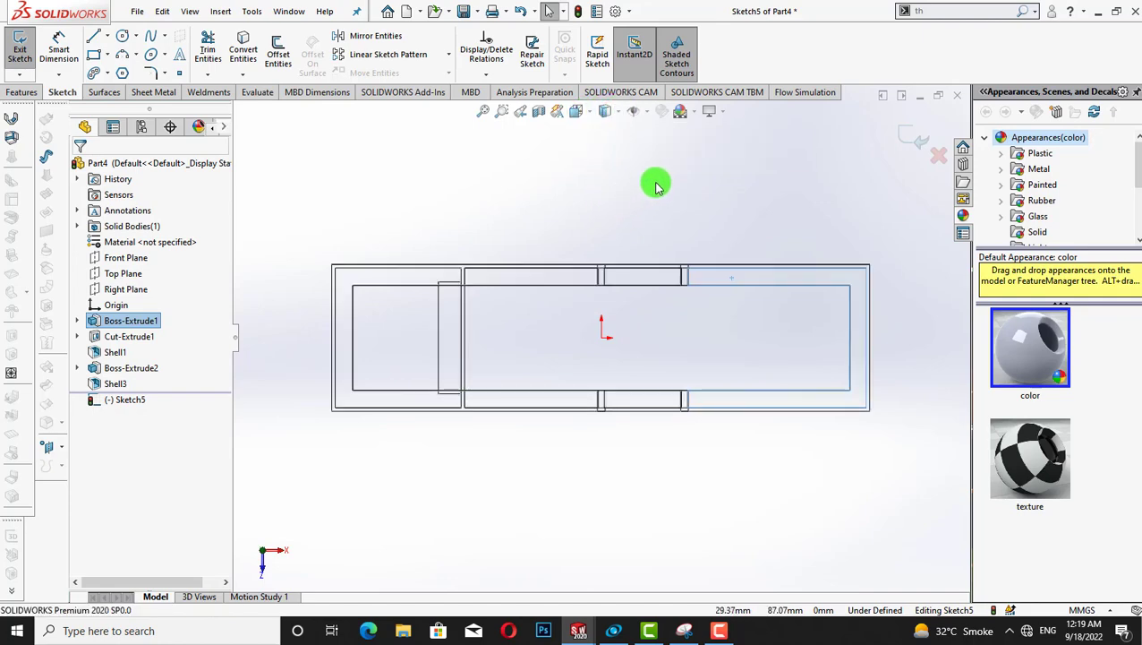
pyautogui.scroll(-2, 656, 187)
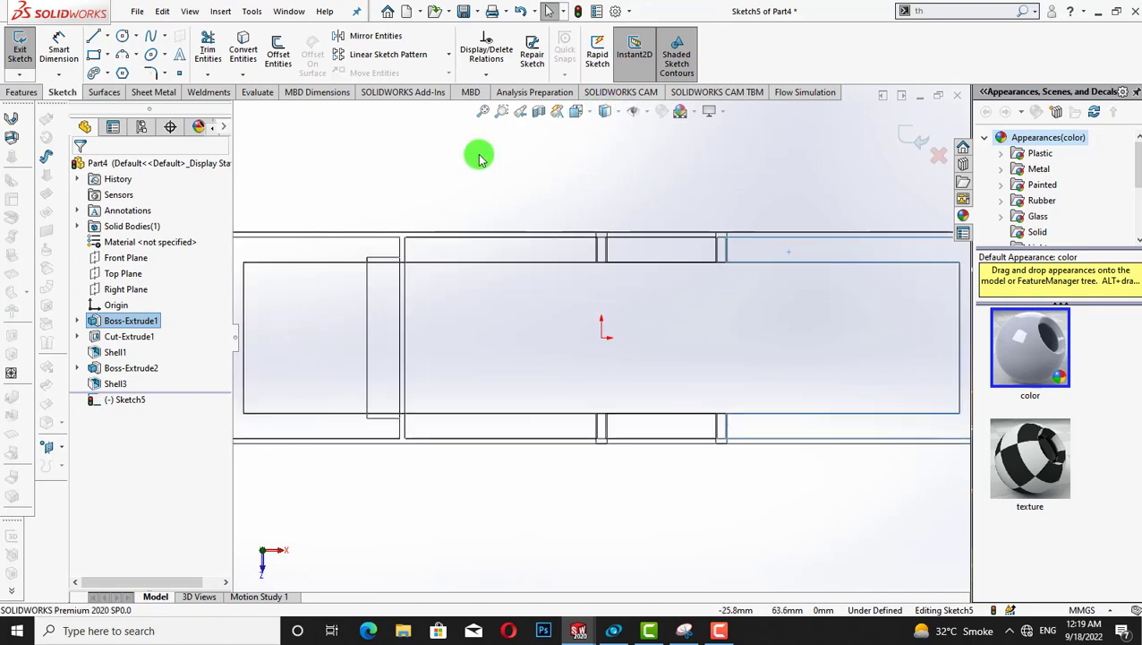
# Sketch a corner rectangle about 14.5 mm wide across the raised section, spanning the full channel width between the two long walls
pyautogui.click(105, 56)
pyautogui.click(139, 72)
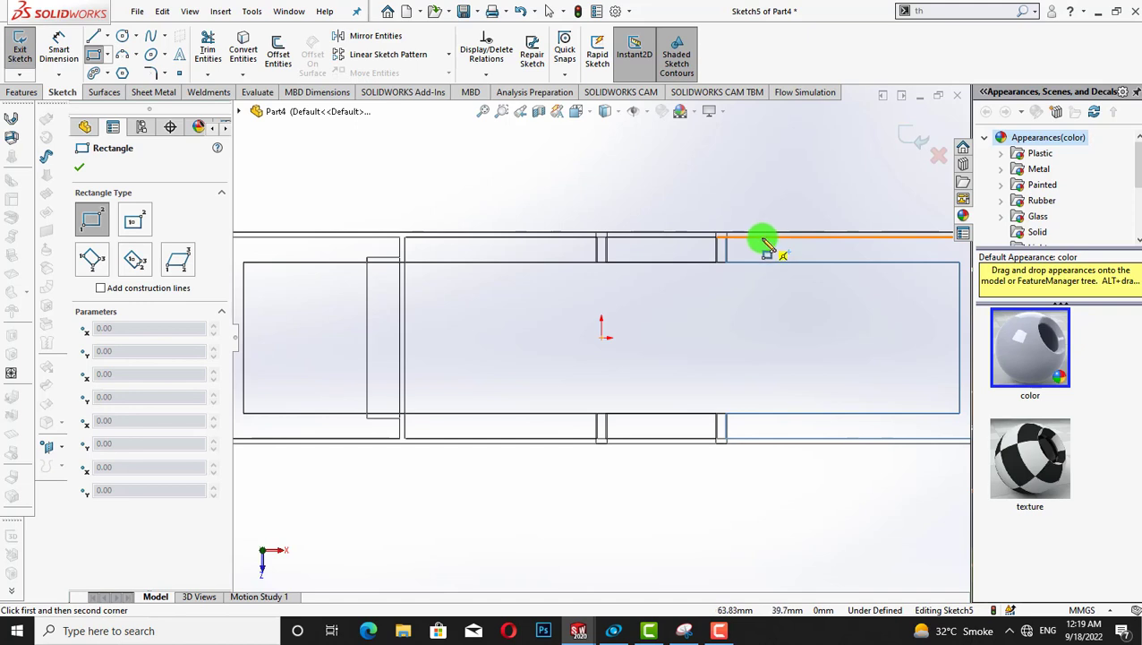
pyautogui.click(761, 238)
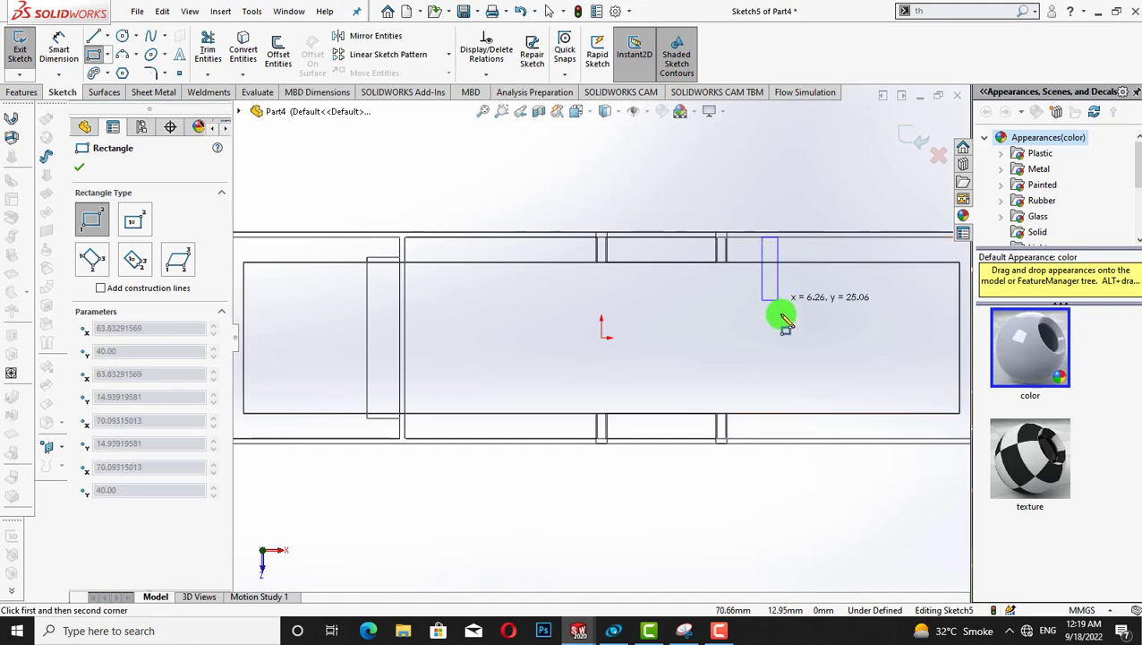
pyautogui.click(800, 439)
pyautogui.rightClick(533, 173)
pyautogui.click(547, 177)
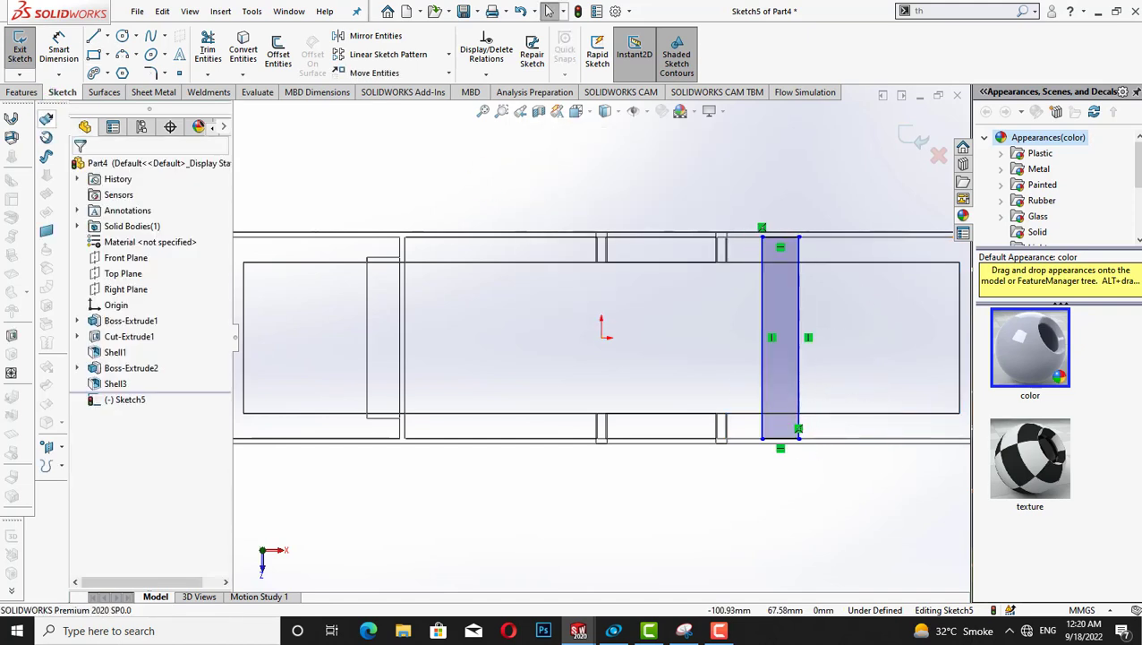
# Set the rectangle's width to 15 mm and return the model to a shaded display with edges
pyautogui.click(64, 60)
pyautogui.click(775, 237)
pyautogui.click(791, 202)
pyautogui.write('15')
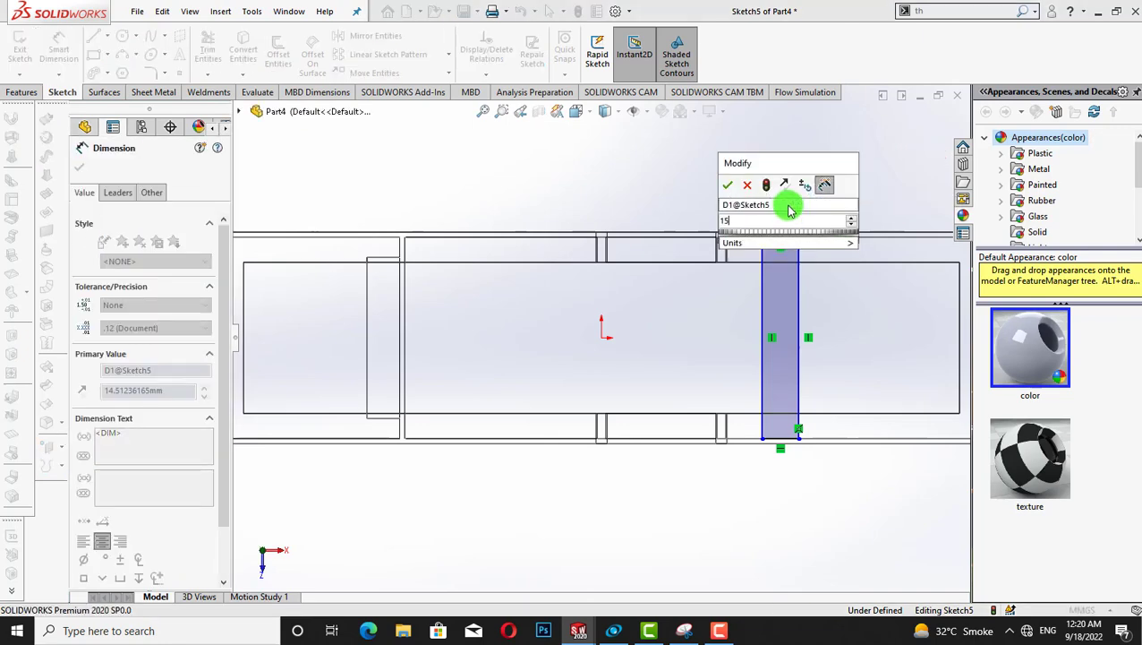
pyautogui.press('Return')
pyautogui.click(77, 169)
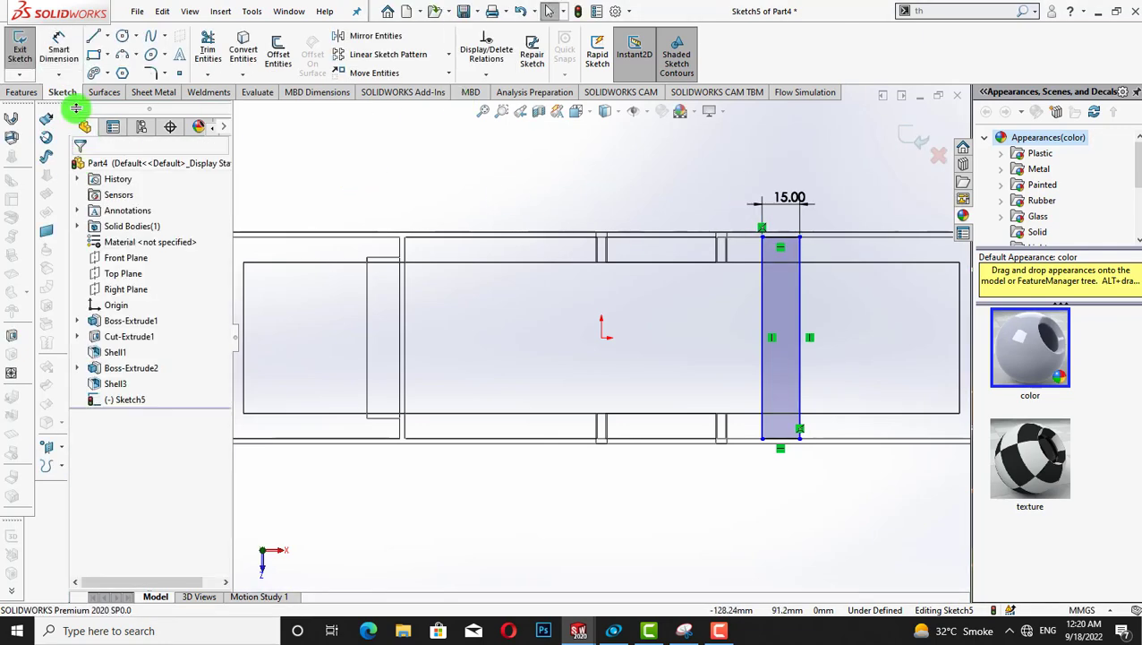
pyautogui.click(605, 111)
pyautogui.click(612, 128)
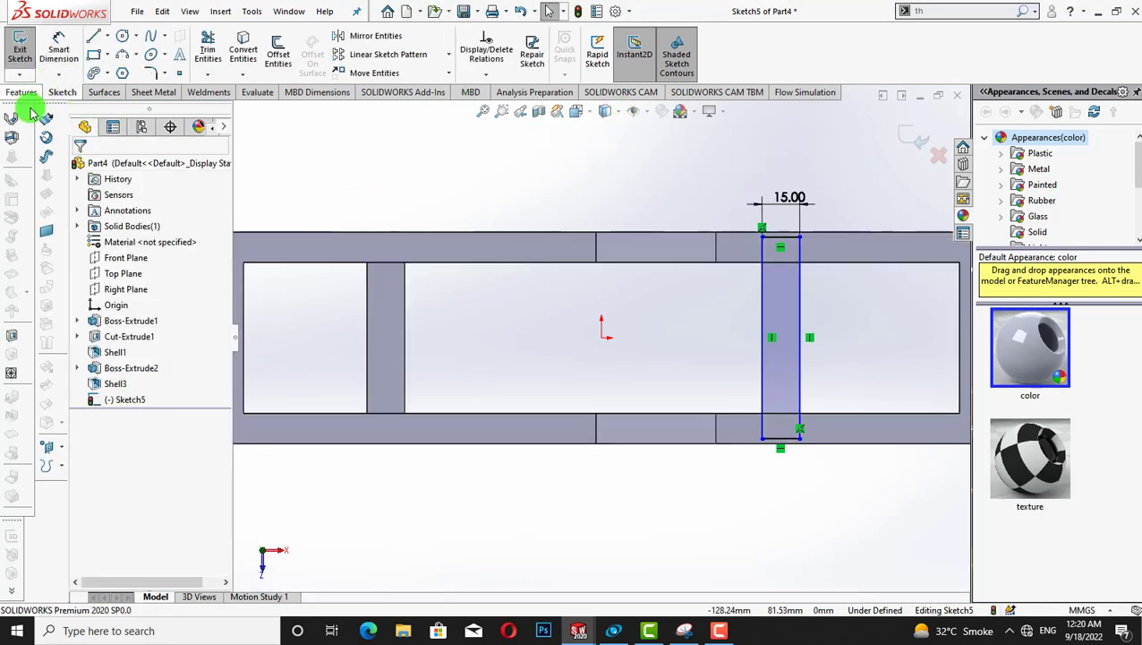
# Extrude the rectangle as an unmerged boss with the Up To Surface condition, ending at the opposite flange face of the raised section
pyautogui.click(23, 92)
pyautogui.click(25, 49)
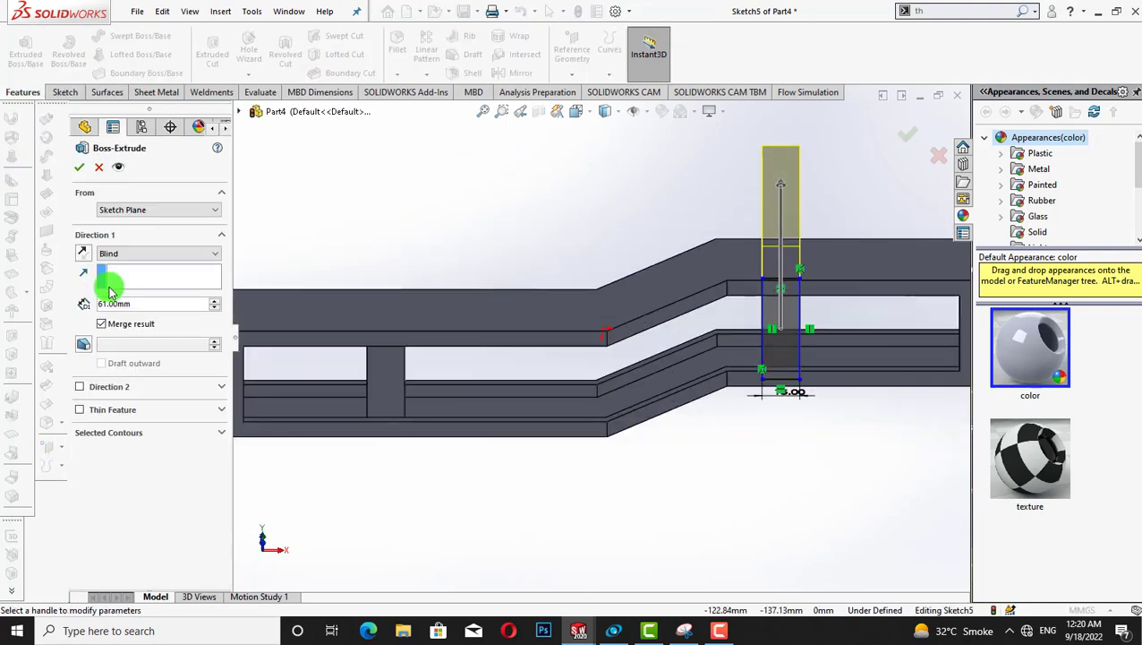
pyautogui.click(189, 254)
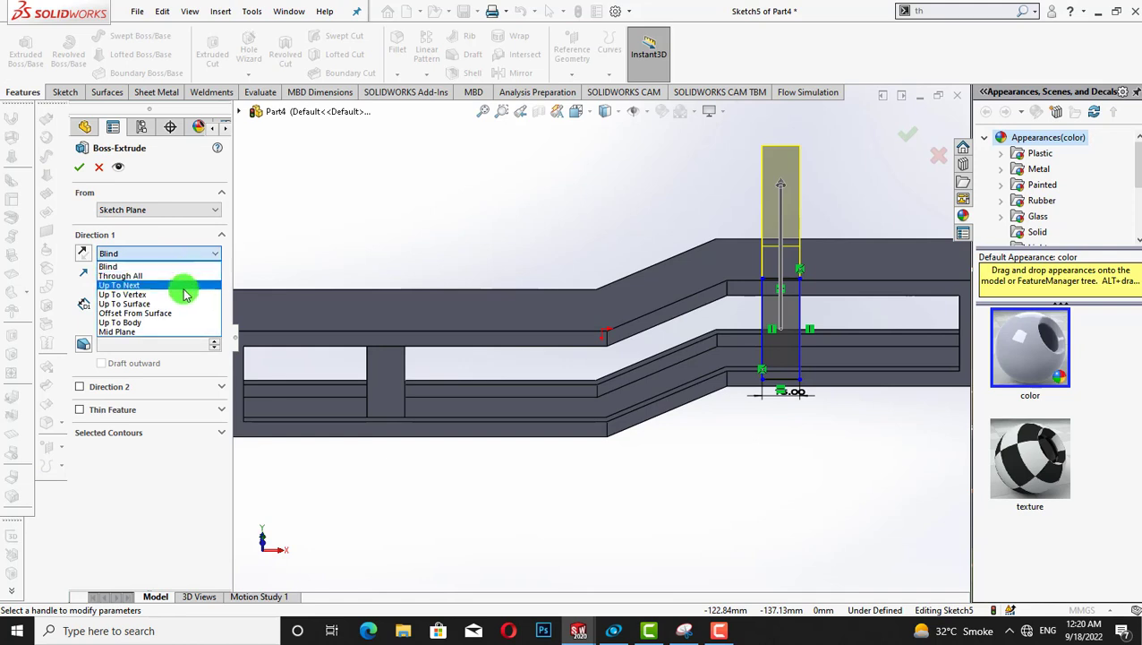
pyautogui.click(183, 288)
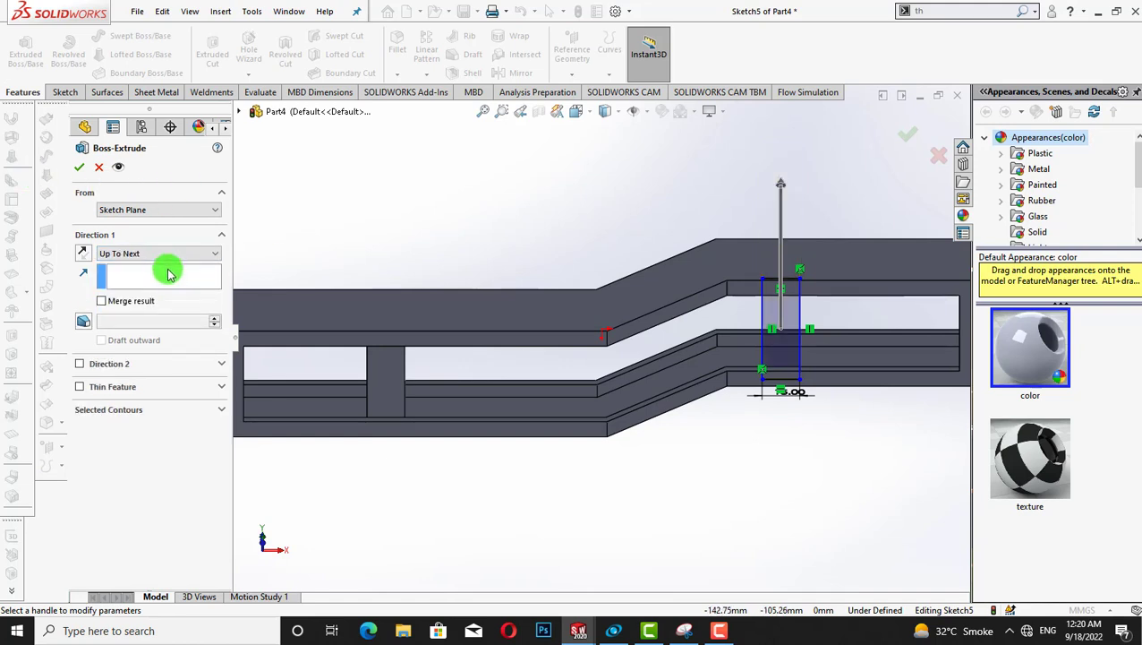
pyautogui.click(188, 253)
pyautogui.click(179, 308)
pyautogui.click(836, 339)
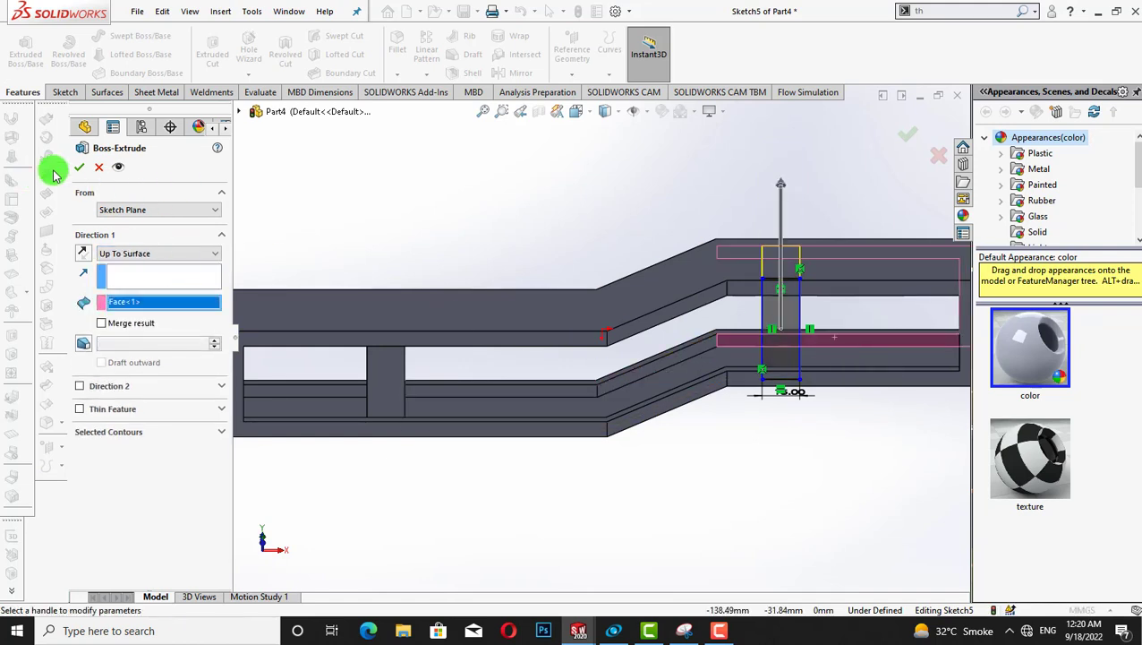
pyautogui.click(78, 169)
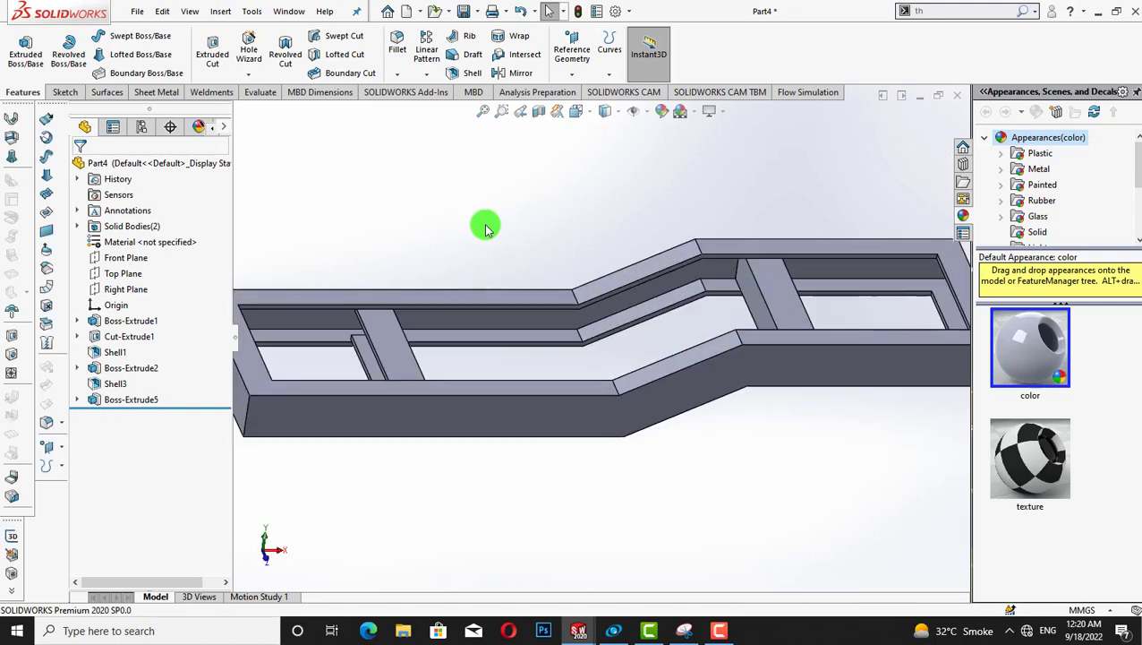
# Apply a 2 mm inward shell to the new crossbar, removing its side face that faces the sloped section
pyautogui.click(472, 74)
pyautogui.click(683, 323)
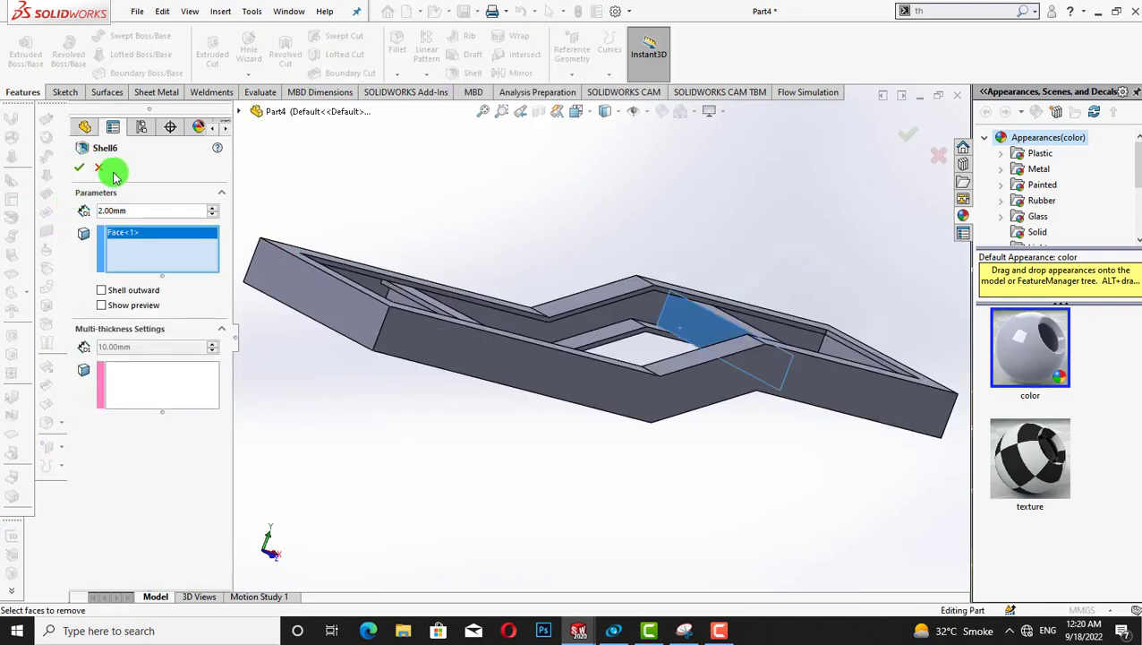
pyautogui.click(81, 170)
pyautogui.moveTo(490, 185); pyautogui.dragTo(490, 188, button='middle')
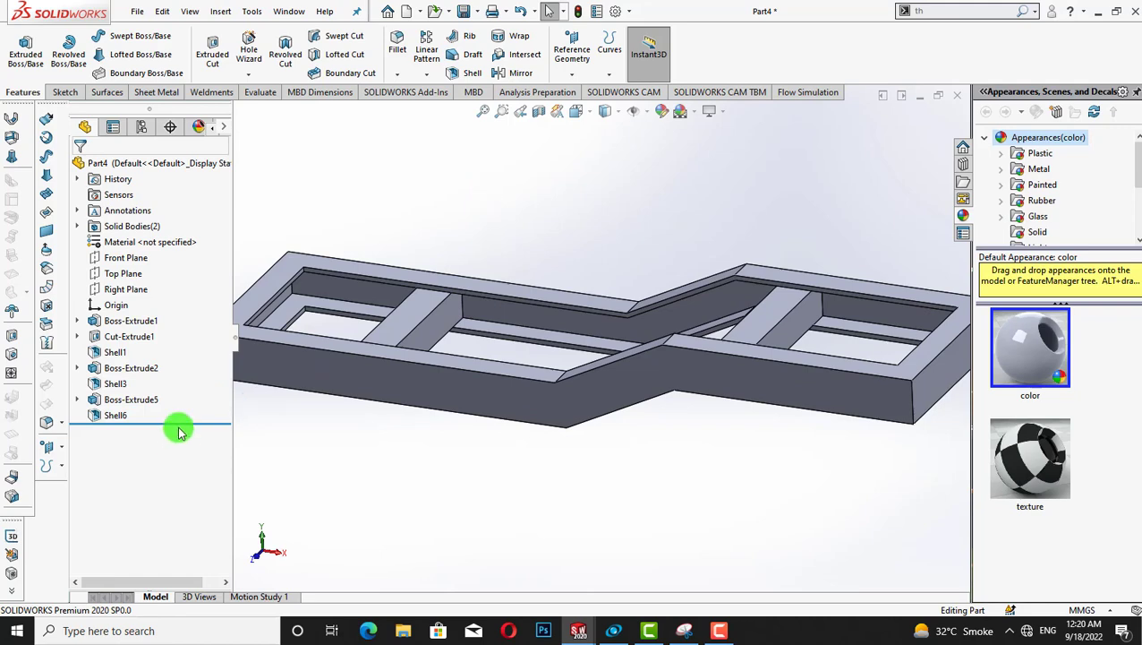
pyautogui.moveTo(658, 301); pyautogui.dragTo(711, 222, button='middle')
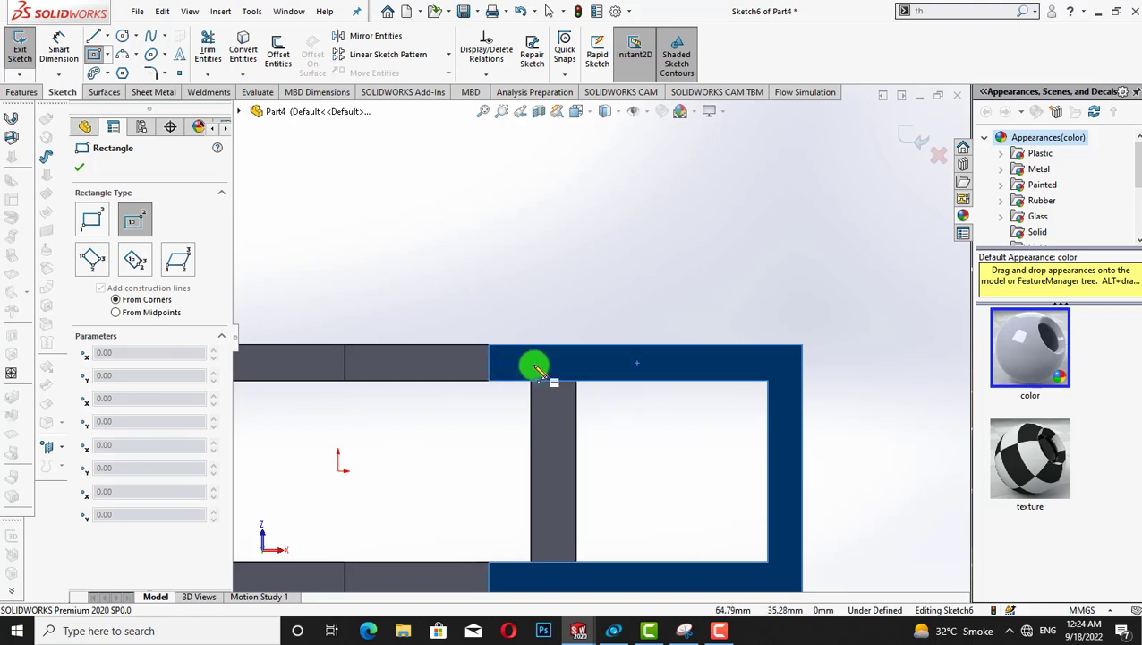
# Sketch a center rectangle about 12 by 8 mm on the raised section's underside, on the long flange at the crossbar's end
pyautogui.click(556, 367)
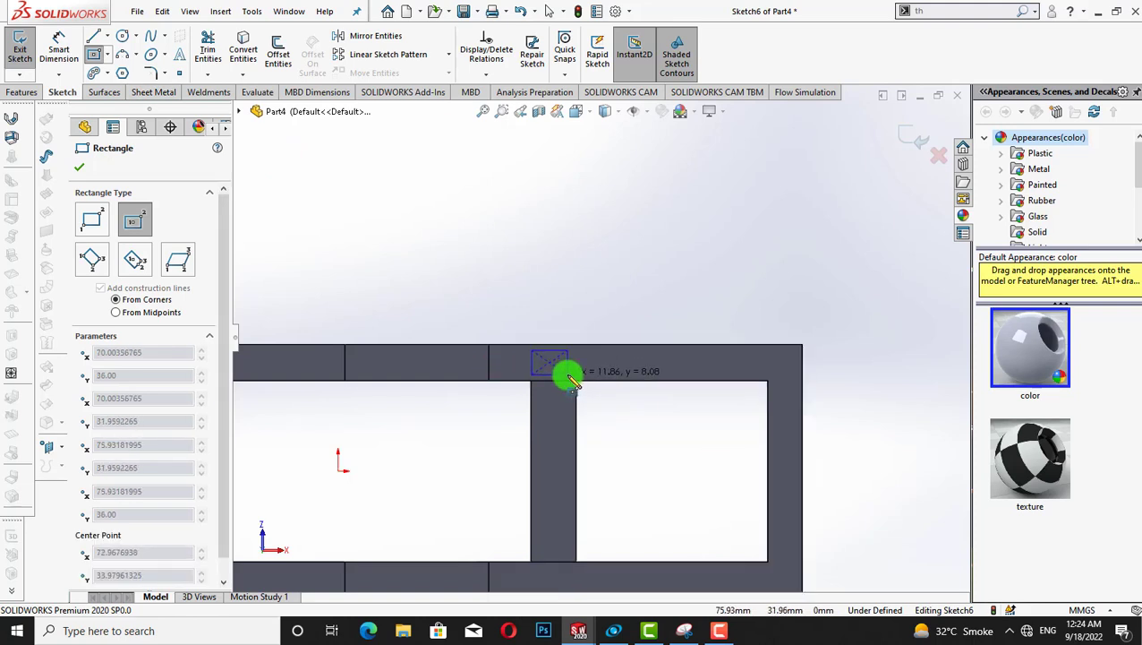
pyautogui.click(569, 377)
pyautogui.press('Escape')
# Set the small rectangle's width to 10 mm and its height to 8 mm
pyautogui.click(57, 51)
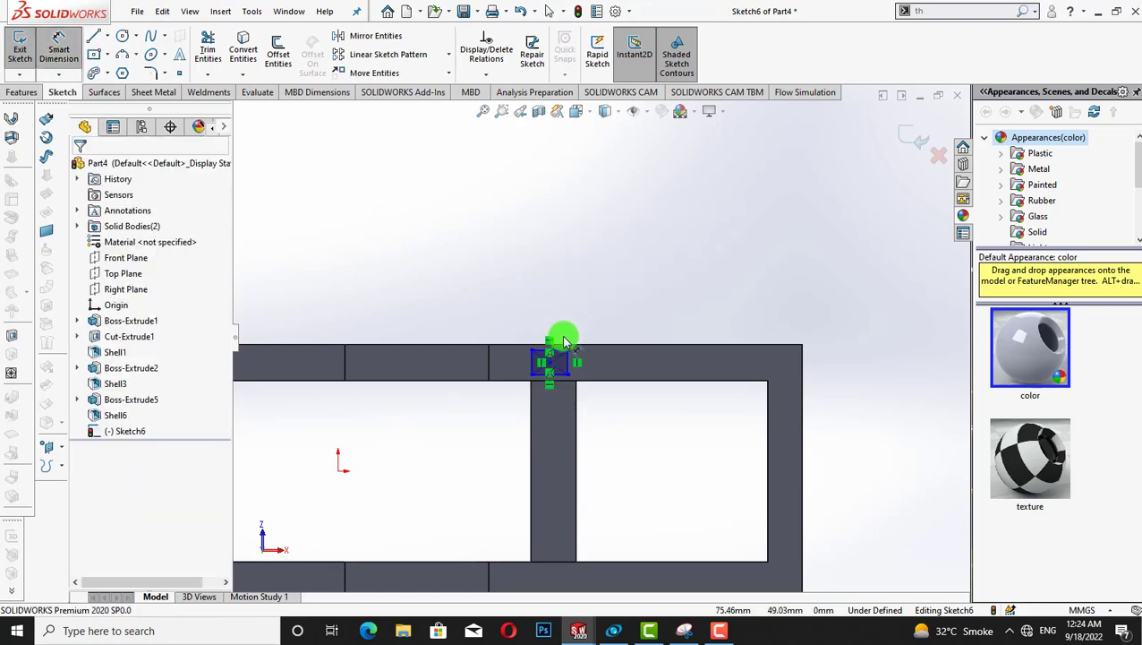
pyautogui.click(557, 348)
pyautogui.click(555, 310)
pyautogui.write('10')
pyautogui.press('Return')
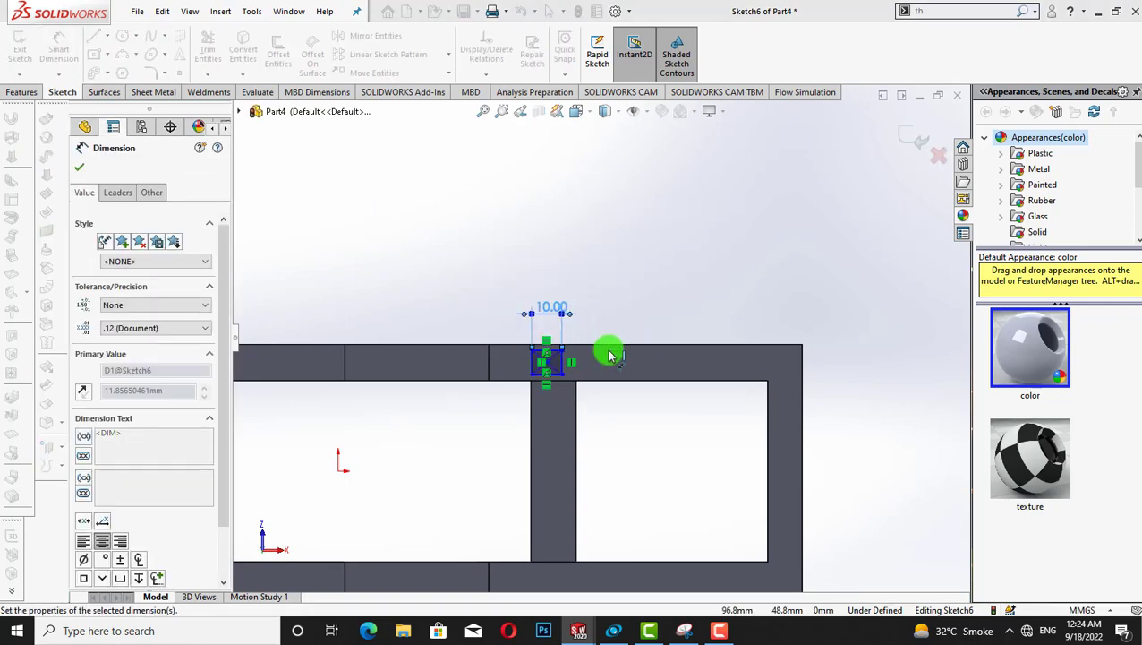
pyautogui.click(561, 362)
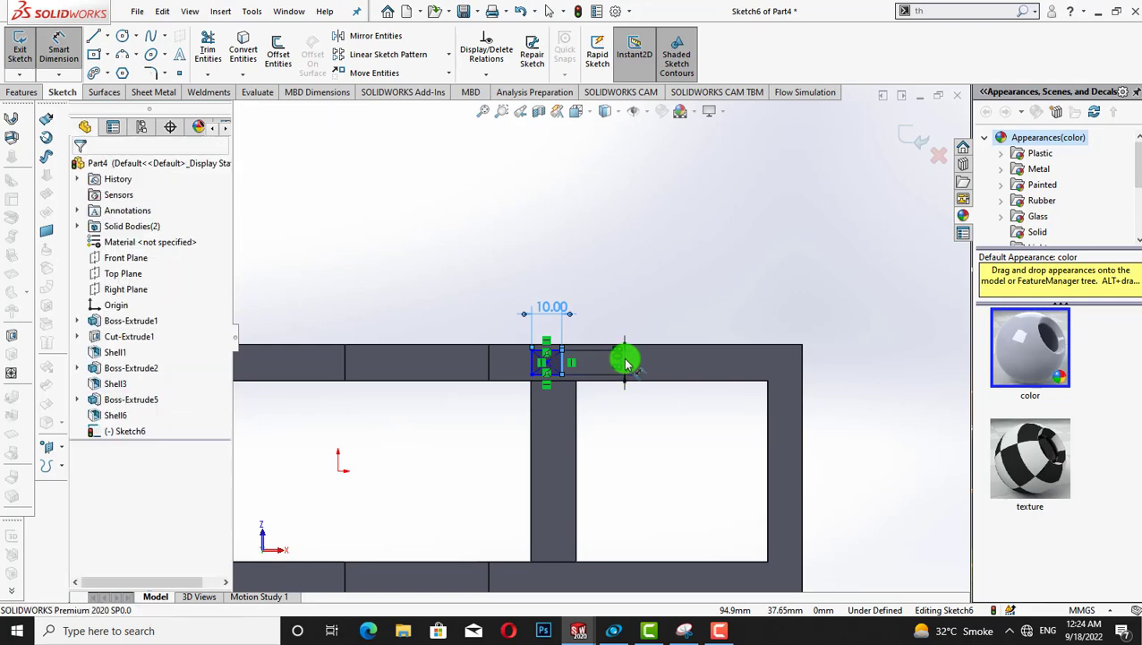
pyautogui.click(626, 362)
pyautogui.write('8')
pyautogui.press('Return')
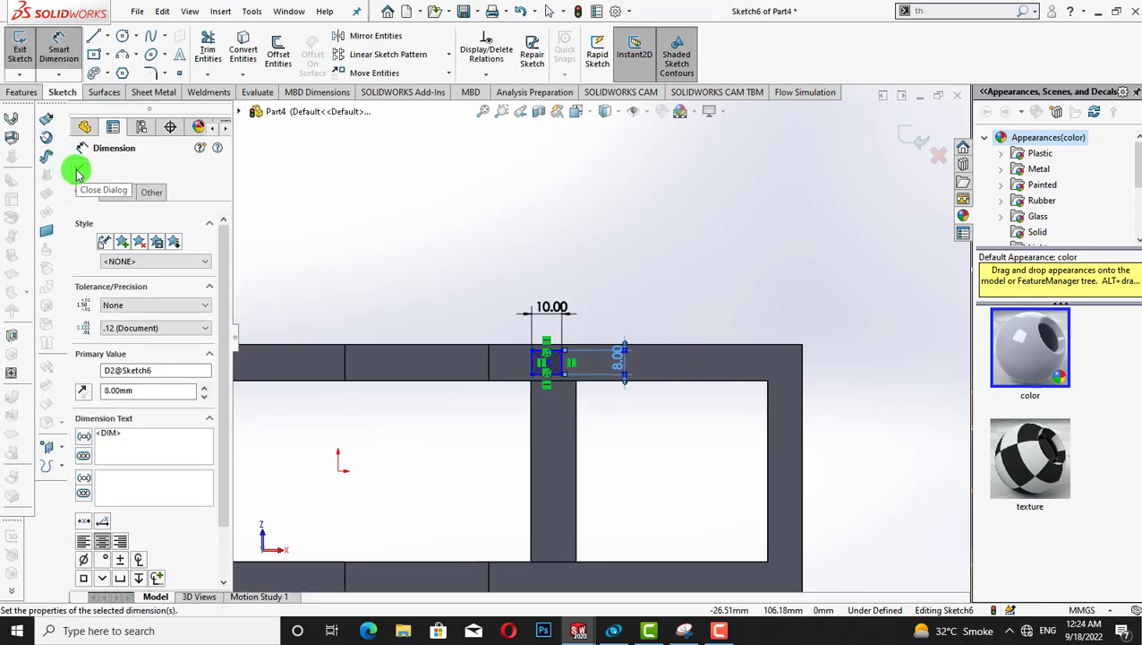
pyautogui.click(78, 172)
# Draw a vertical centerline about 33 mm long from the frame's outer edge, between the small rectangle and the frame's end
pyautogui.click(108, 36)
pyautogui.click(117, 68)
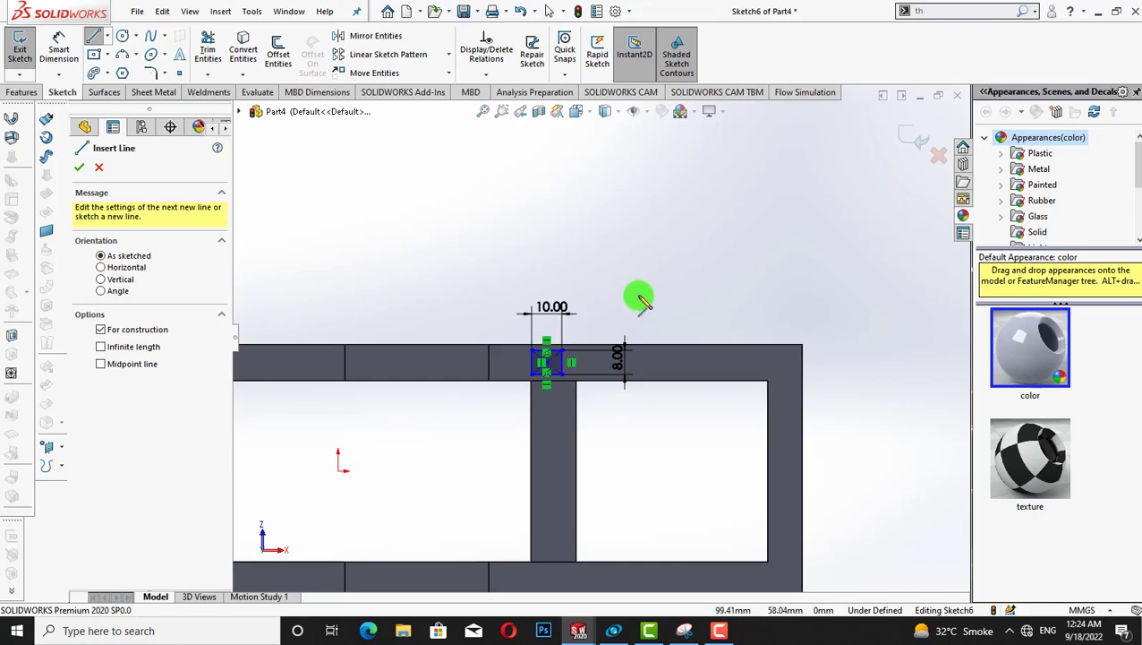
pyautogui.moveTo(644, 344); pyautogui.dragTo(645, 441)
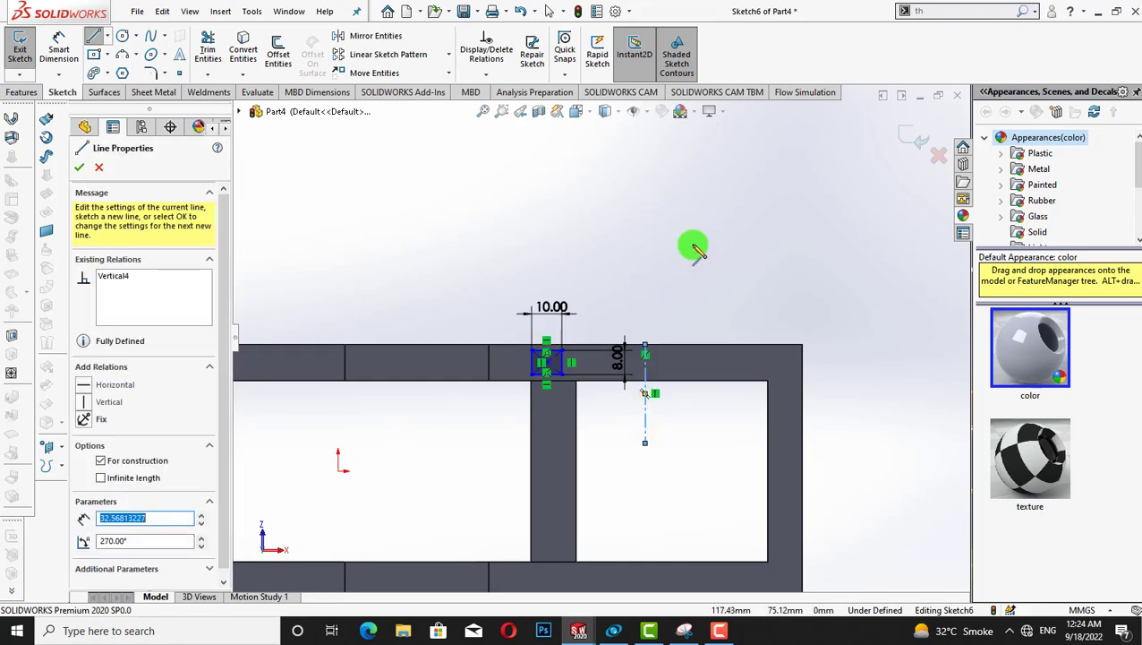
pyautogui.press('Escape')
# Set the distance between the small rectangle's nearer side and the centerline to 25 mm
pyautogui.click(56, 54)
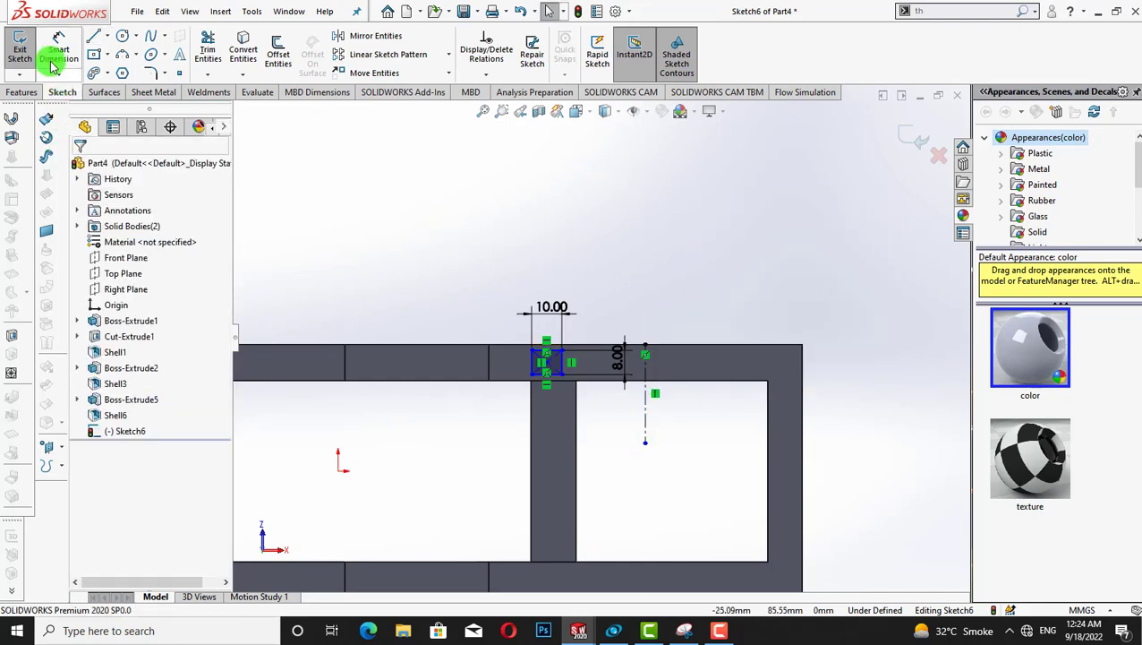
pyautogui.click(562, 363)
pyautogui.click(645, 385)
pyautogui.click(625, 428)
pyautogui.write('2')
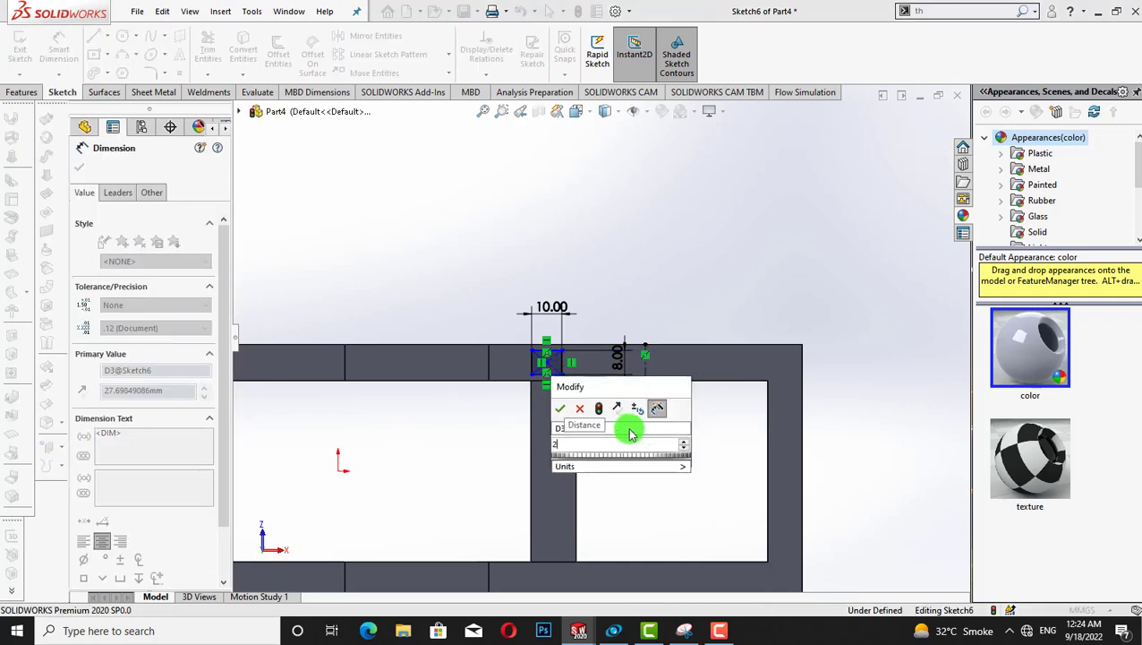
pyautogui.write('5')
pyautogui.press('Return')
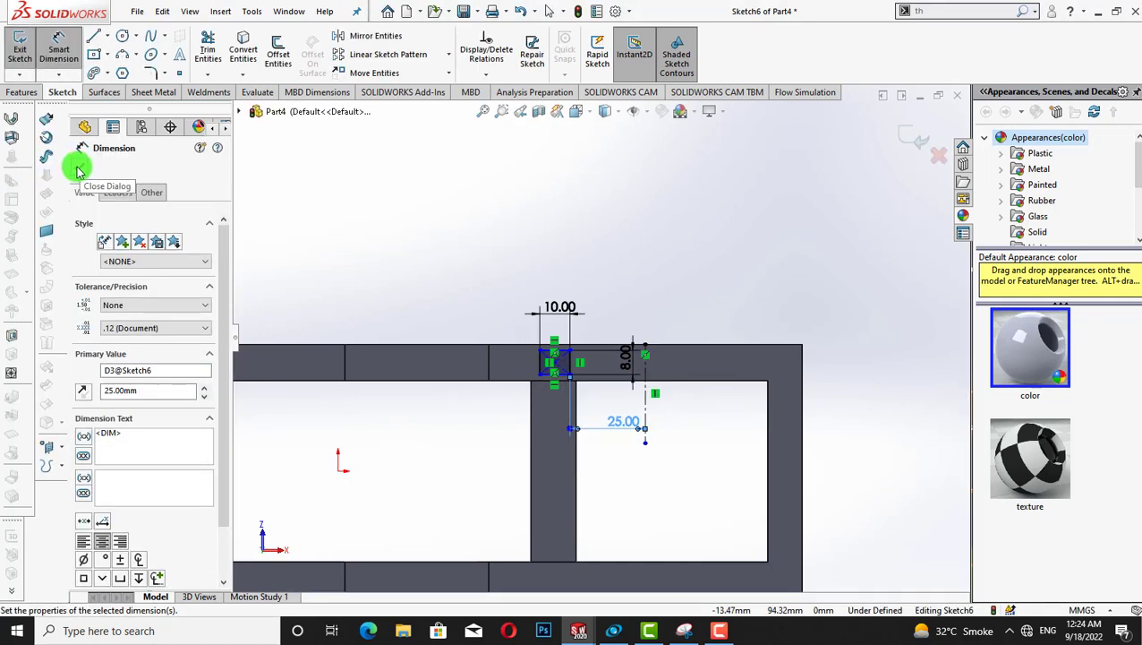
pyautogui.click(78, 170)
# Mirror the whole small rectangle about the vertical centerline, keeping the original
pyautogui.click(400, 40)
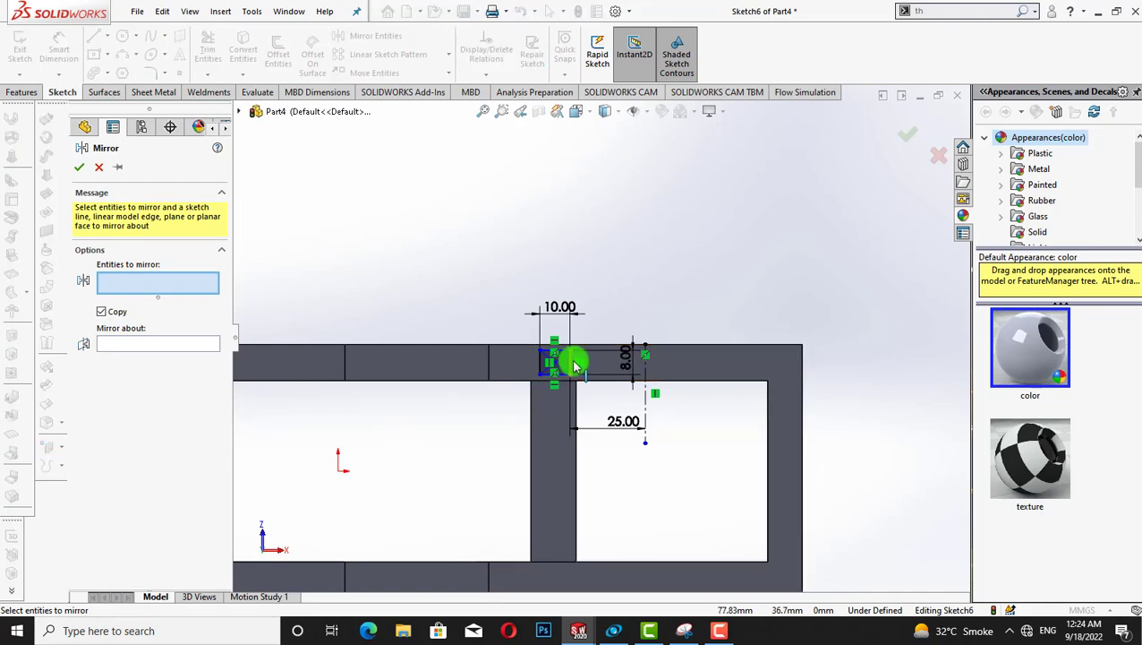
pyautogui.moveTo(512, 320); pyautogui.dragTo(573, 392)
pyautogui.click(112, 412)
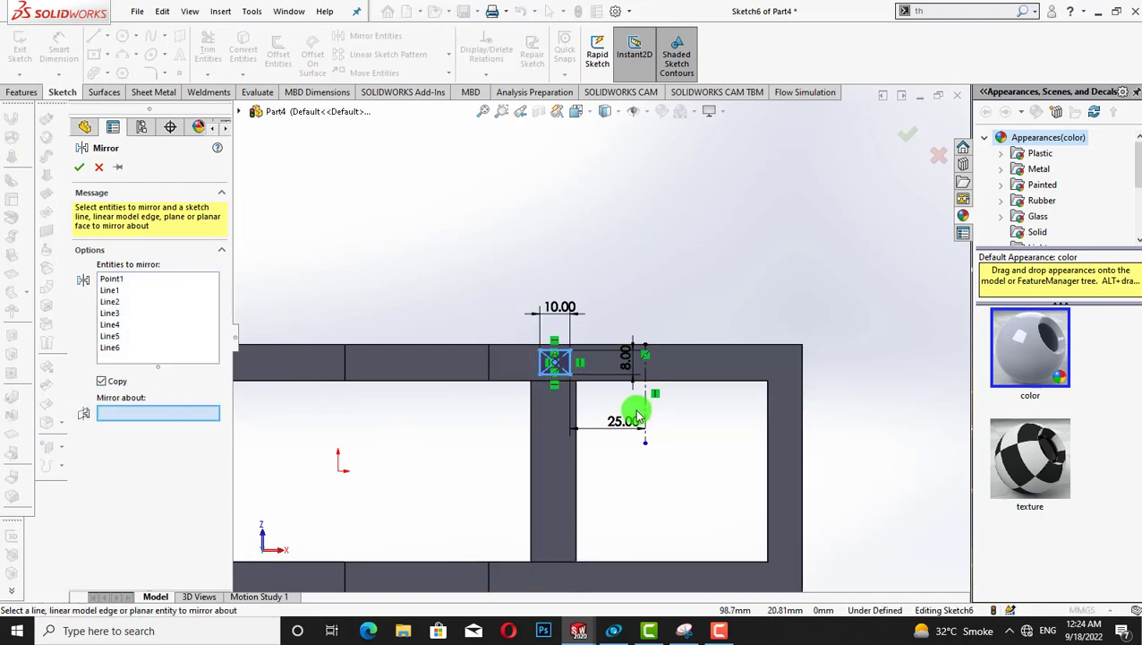
pyautogui.click(645, 409)
pyautogui.click(79, 168)
# Extrude both small rectangles 20 mm as a merged blind boss to form two feet under the raised section
pyautogui.click(21, 92)
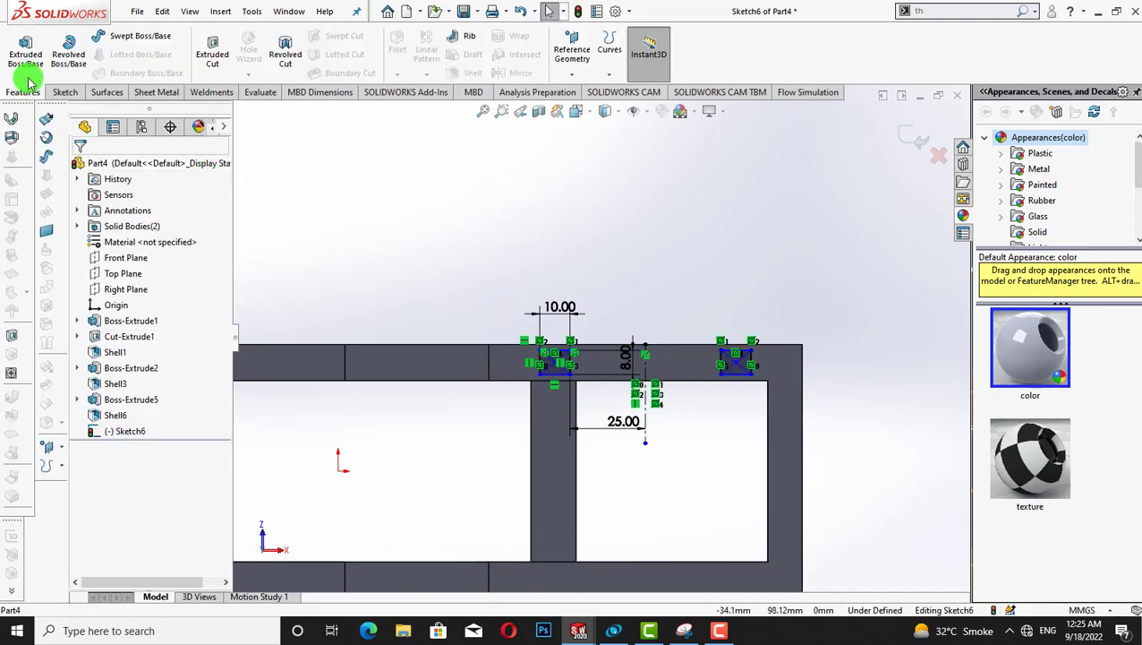
pyautogui.click(25, 54)
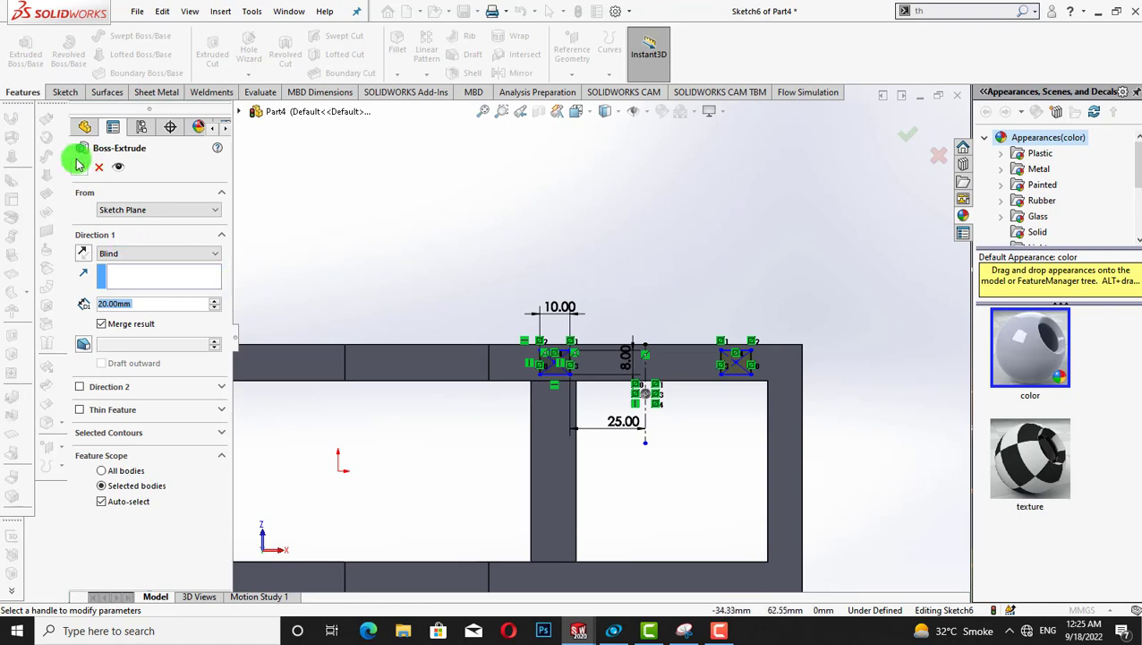
pyautogui.click(80, 164)
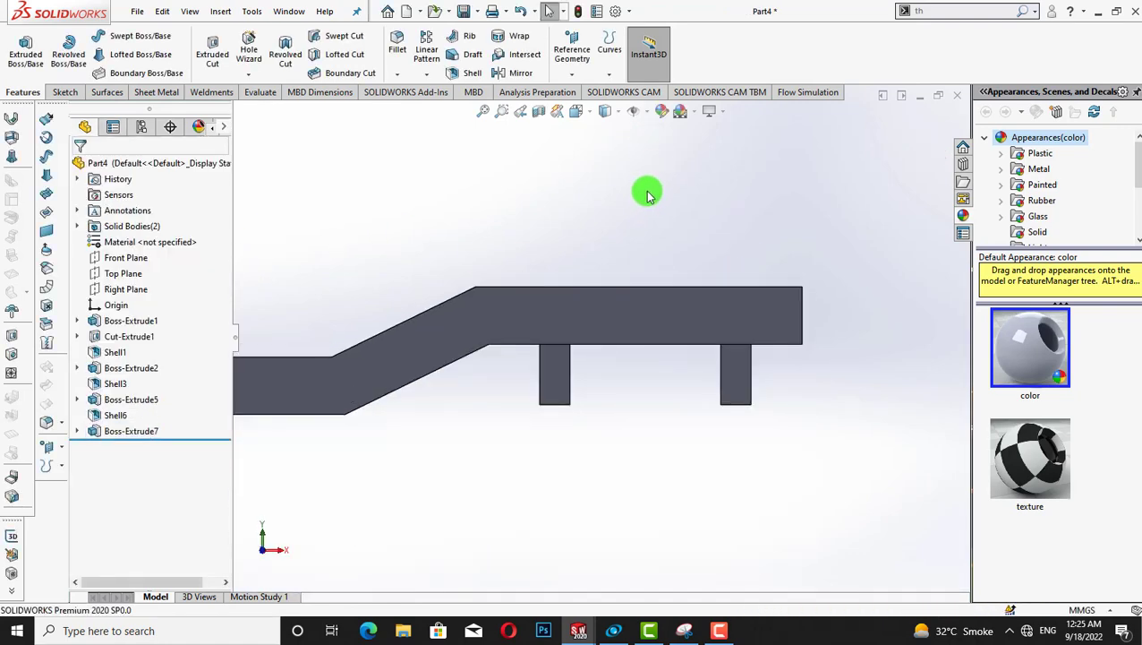
# Start a sketch on the side face of the foot nearer the bend and draw a circle of about 3 mm radius inside it
pyautogui.scroll(-2, 649, 190)
pyautogui.rightClick(531, 381)
pyautogui.click(566, 257)
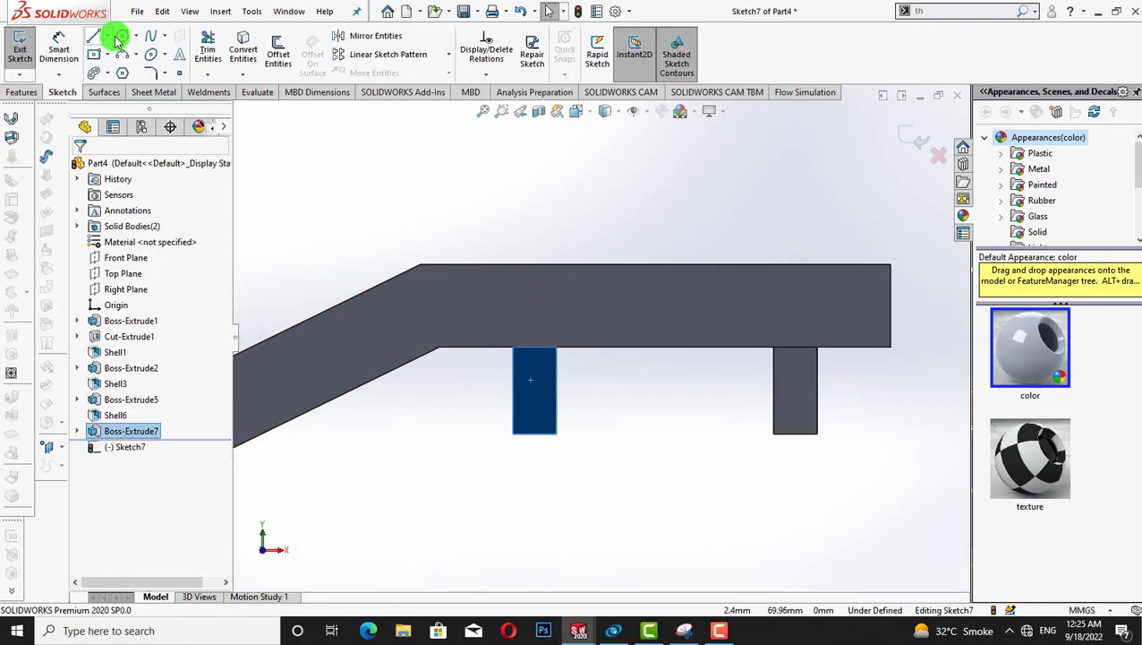
pyautogui.click(537, 402)
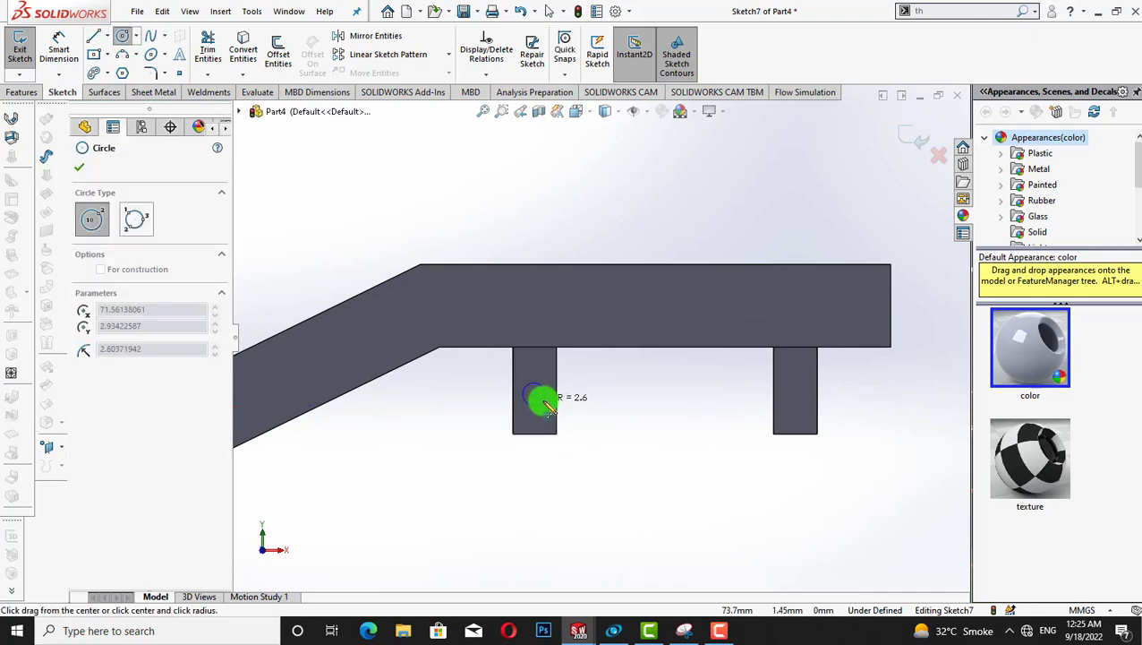
pyautogui.click(549, 404)
pyautogui.rightClick(523, 228)
pyautogui.click(526, 226)
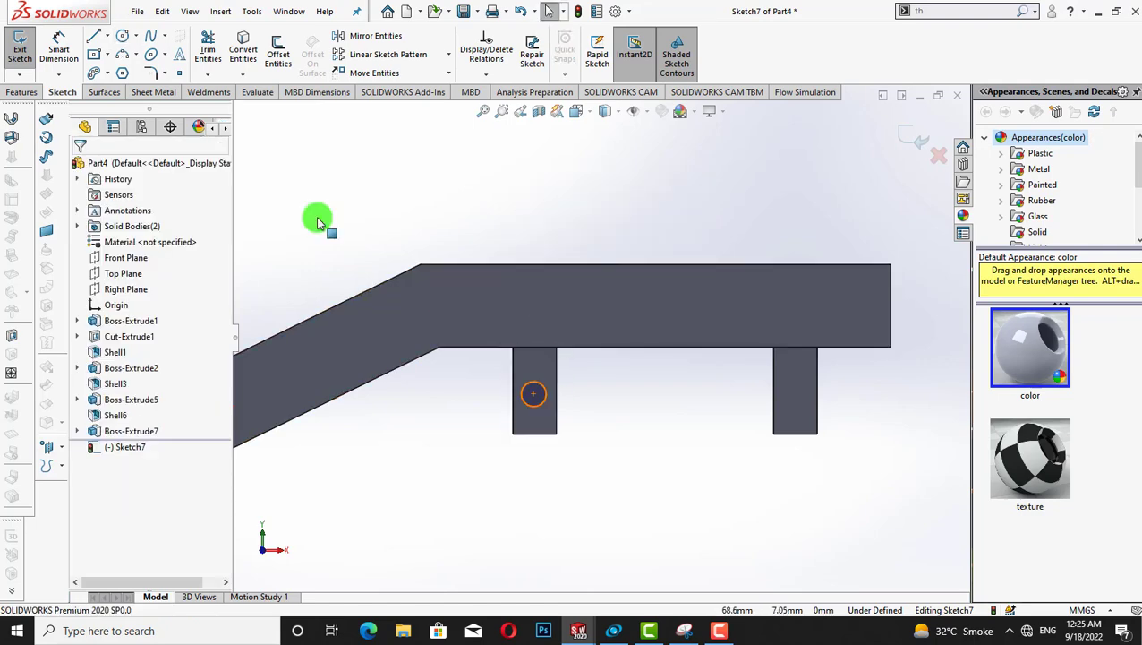
# Set the distance from the circle's center to the frame's lower edge to 10 mm
pyautogui.click(49, 46)
pyautogui.click(533, 394)
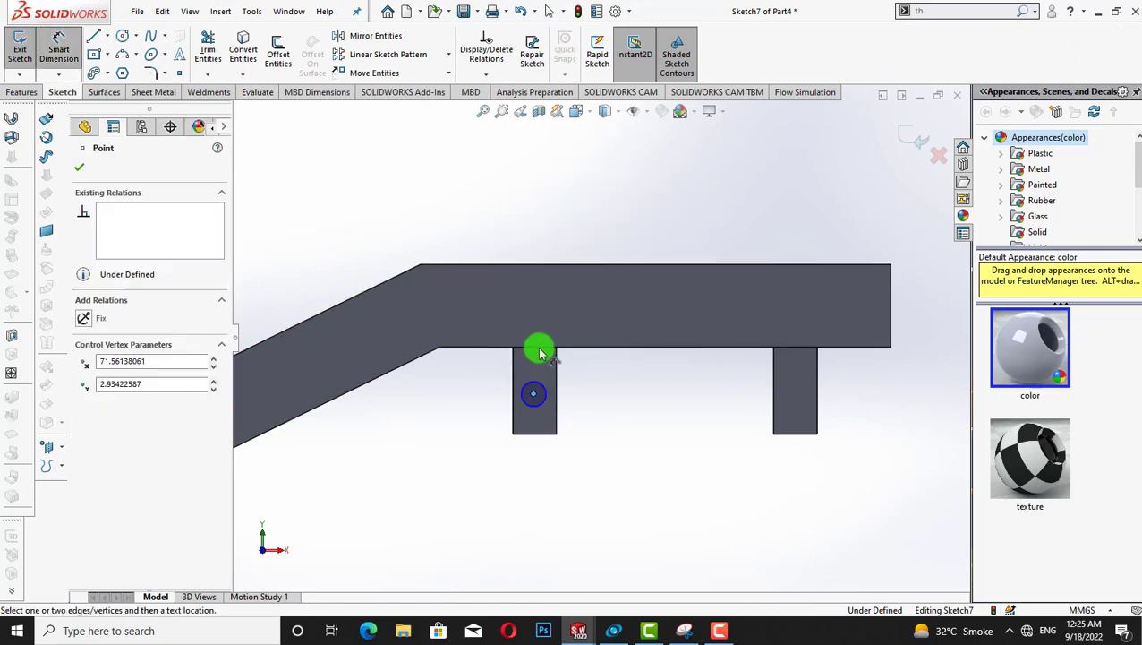
pyautogui.click(538, 346)
pyautogui.click(481, 376)
pyautogui.write('10')
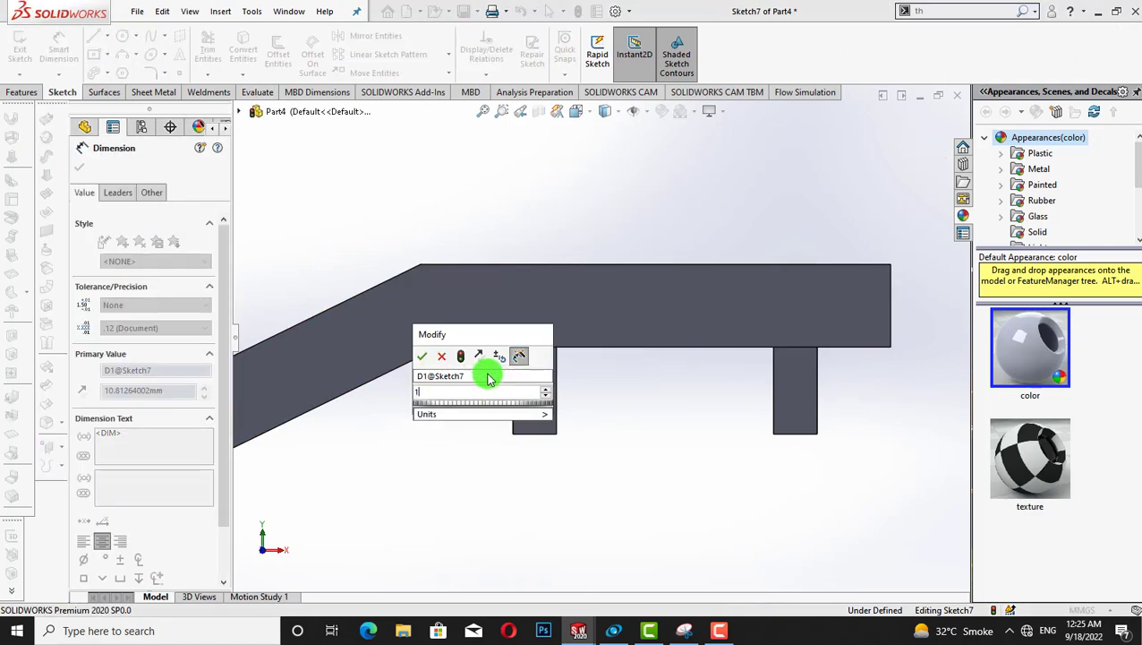
pyautogui.press('Return')
pyautogui.click(416, 139)
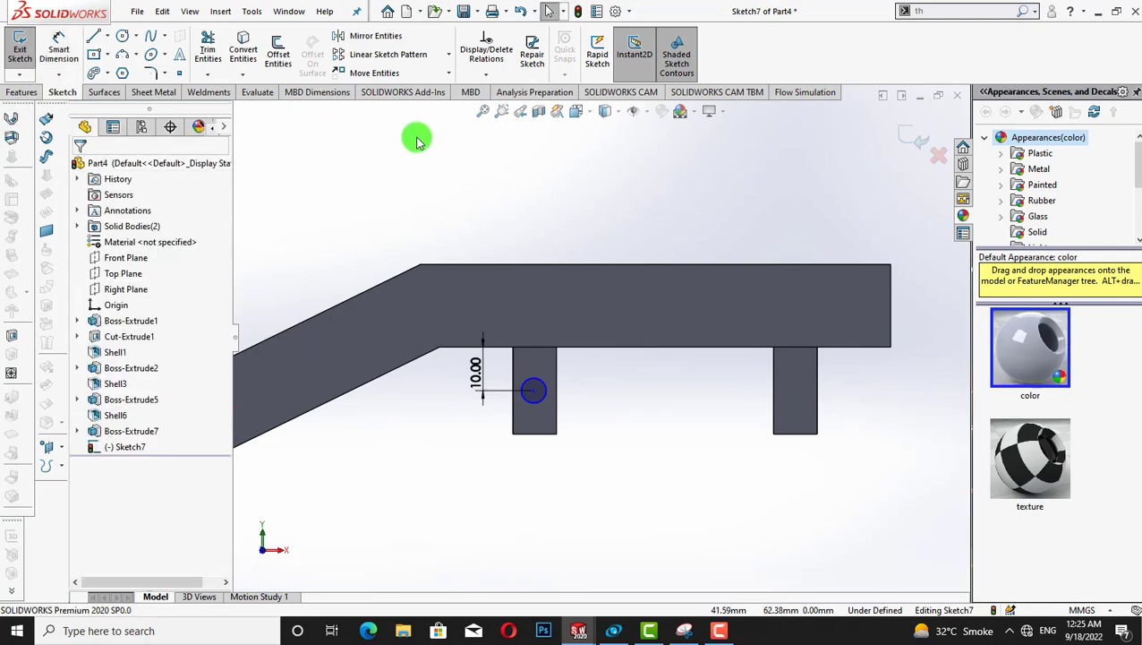
# Set the distance from the circle's center to the foot's side edge farther from the bend to 5 mm
pyautogui.click(76, 49)
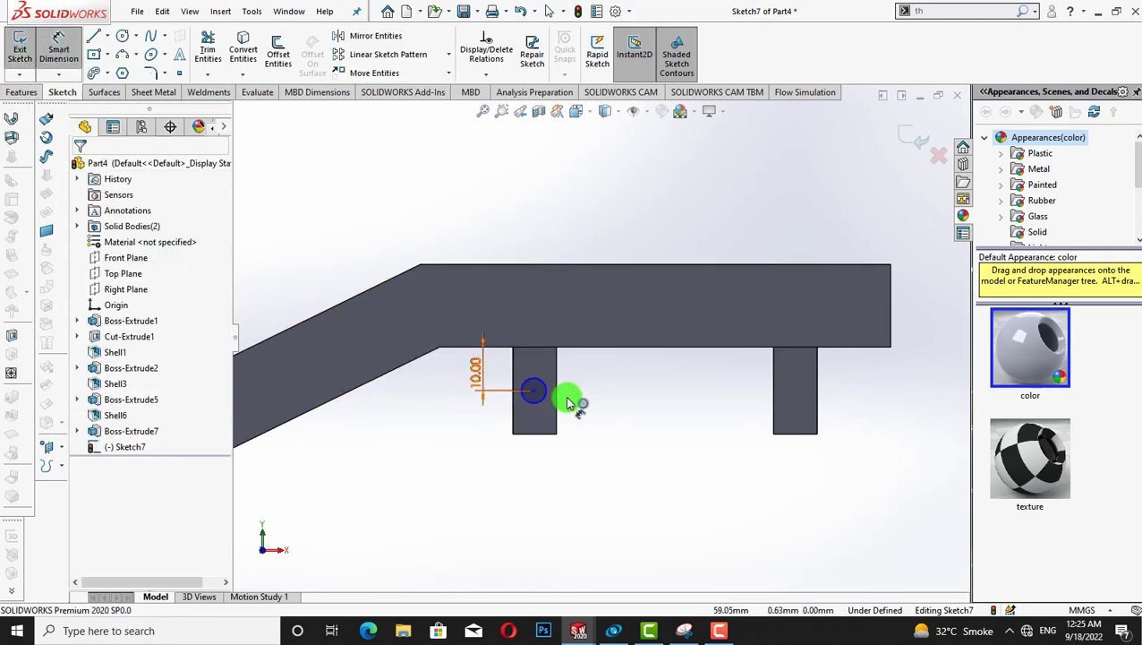
pyautogui.click(537, 427)
pyautogui.click(544, 464)
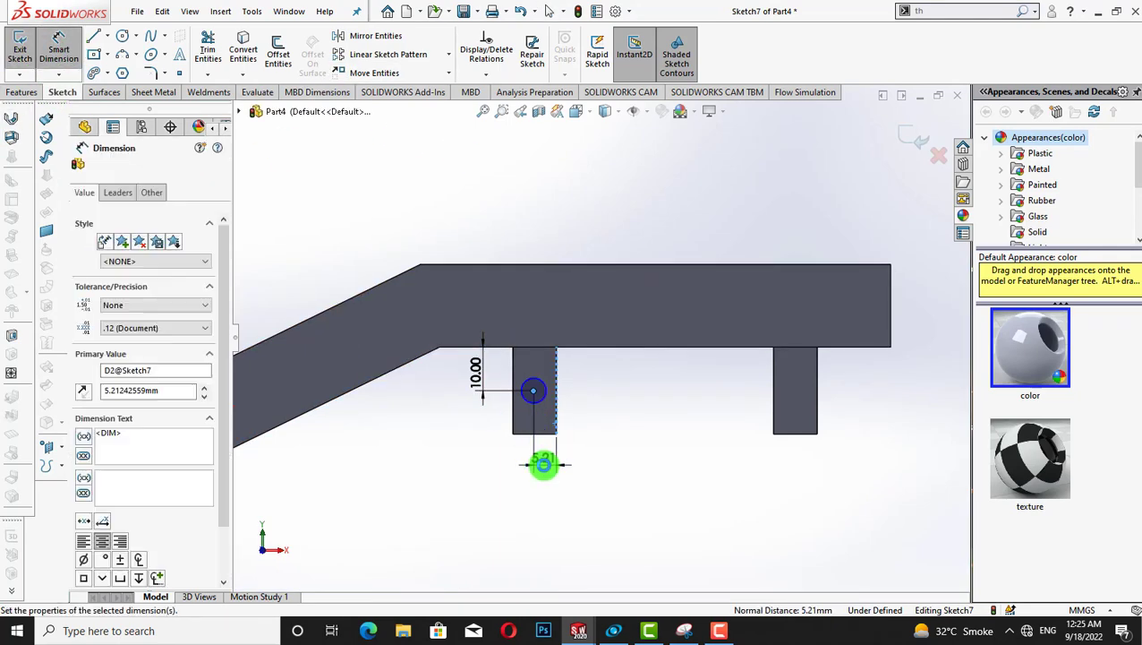
pyautogui.write('5')
pyautogui.press('Return')
pyautogui.click(82, 169)
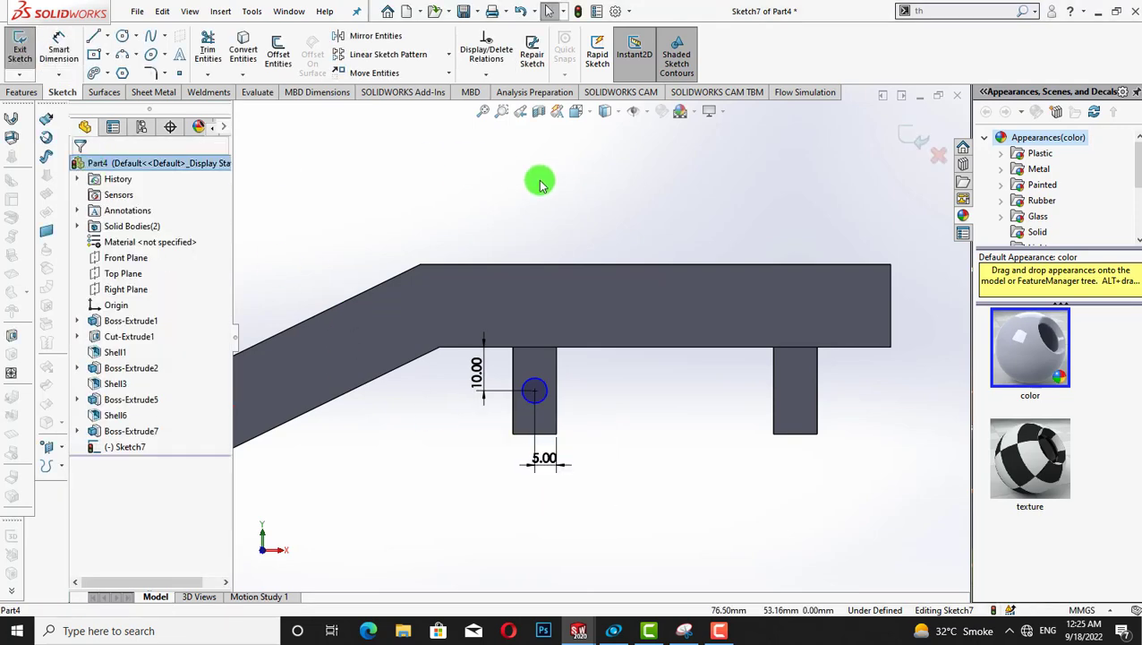
# Draw a second circle of about 2.6 mm radius on the foot farther from the bend, level with the first circle
pyautogui.click(122, 37)
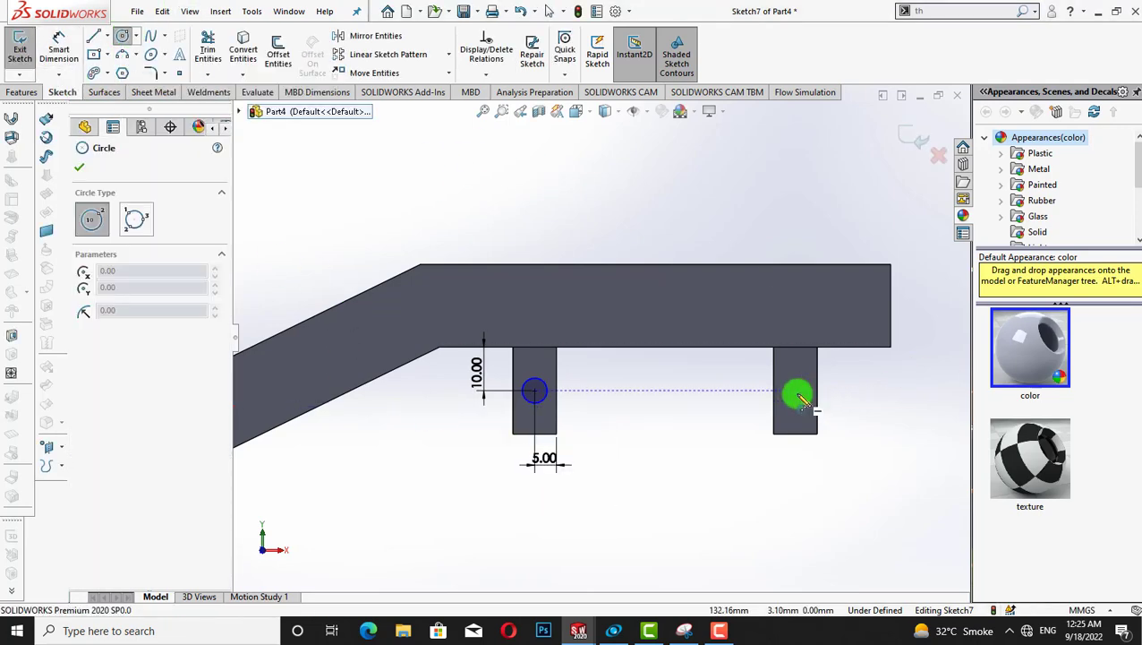
pyautogui.click(795, 392)
pyautogui.click(808, 408)
pyautogui.rightClick(712, 224)
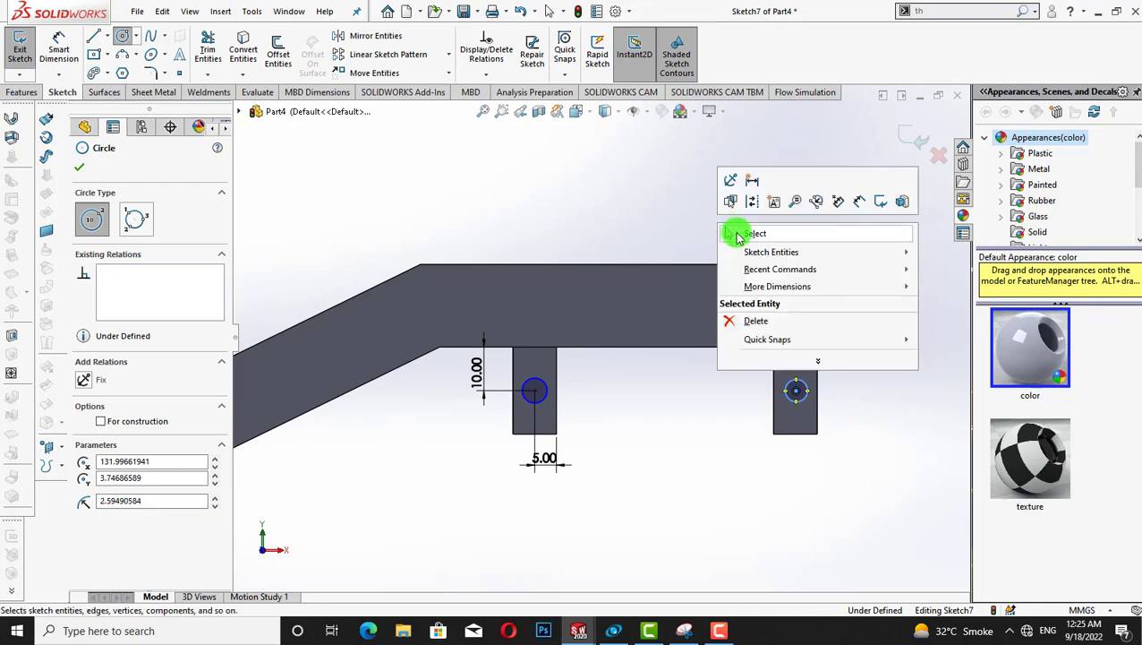
pyautogui.click(737, 232)
# Set the diameter of both circles on the feet to 6 mm
pyautogui.click(59, 49)
pyautogui.click(576, 398)
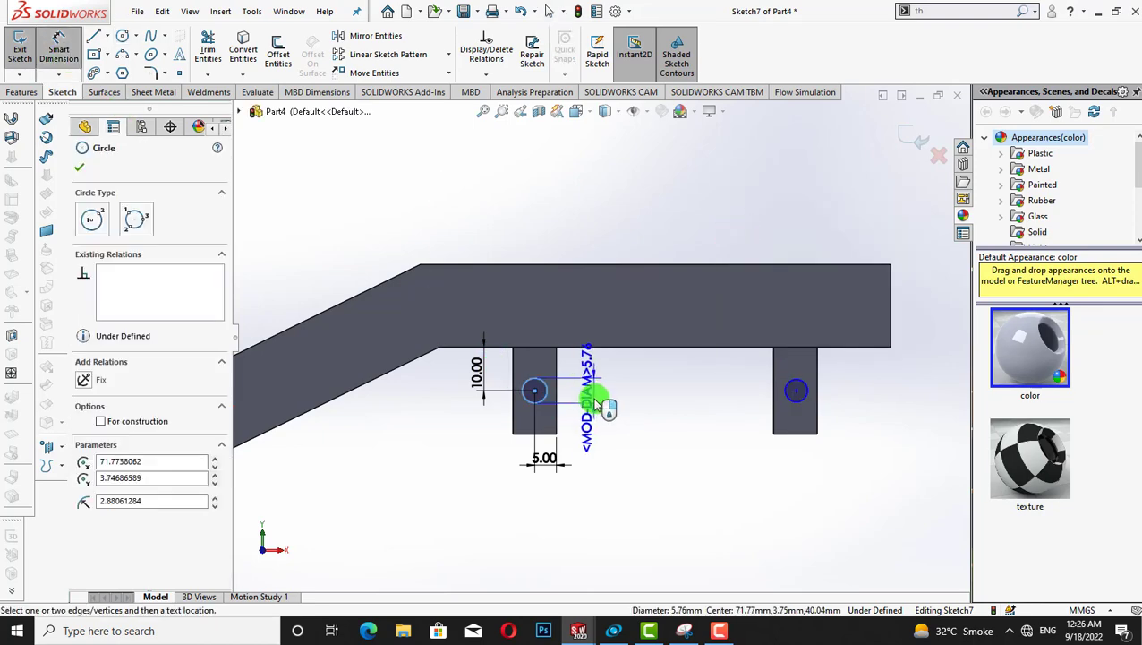
pyautogui.click(592, 396)
pyautogui.press('Return')
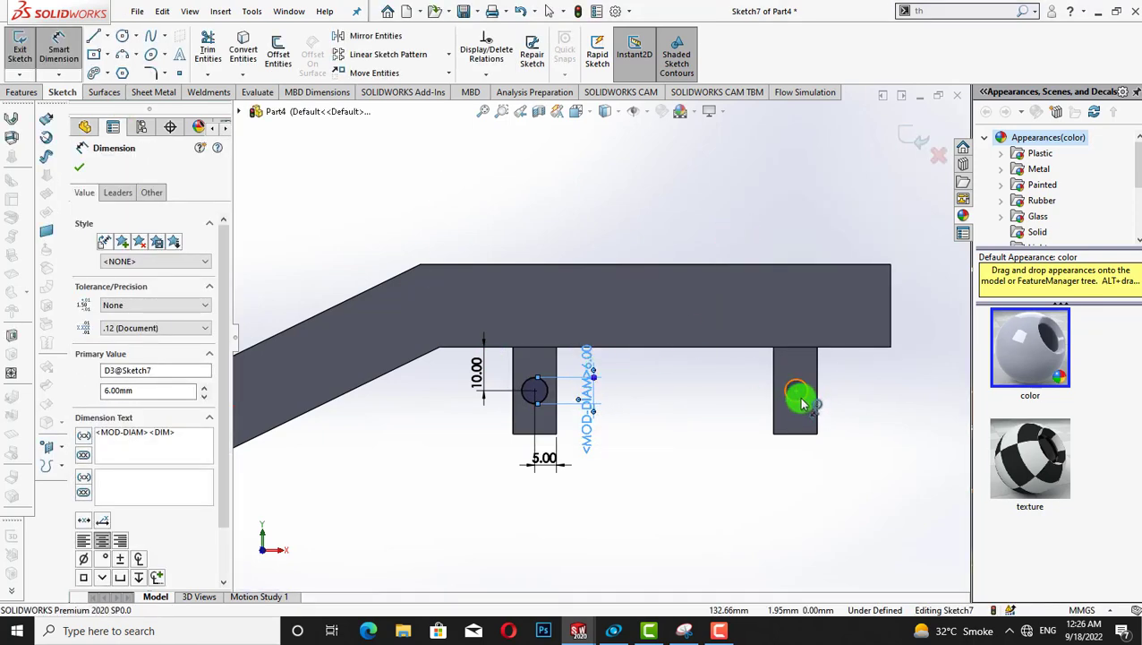
pyautogui.click(797, 395)
pyautogui.click(867, 407)
pyautogui.write('6')
pyautogui.press('Return')
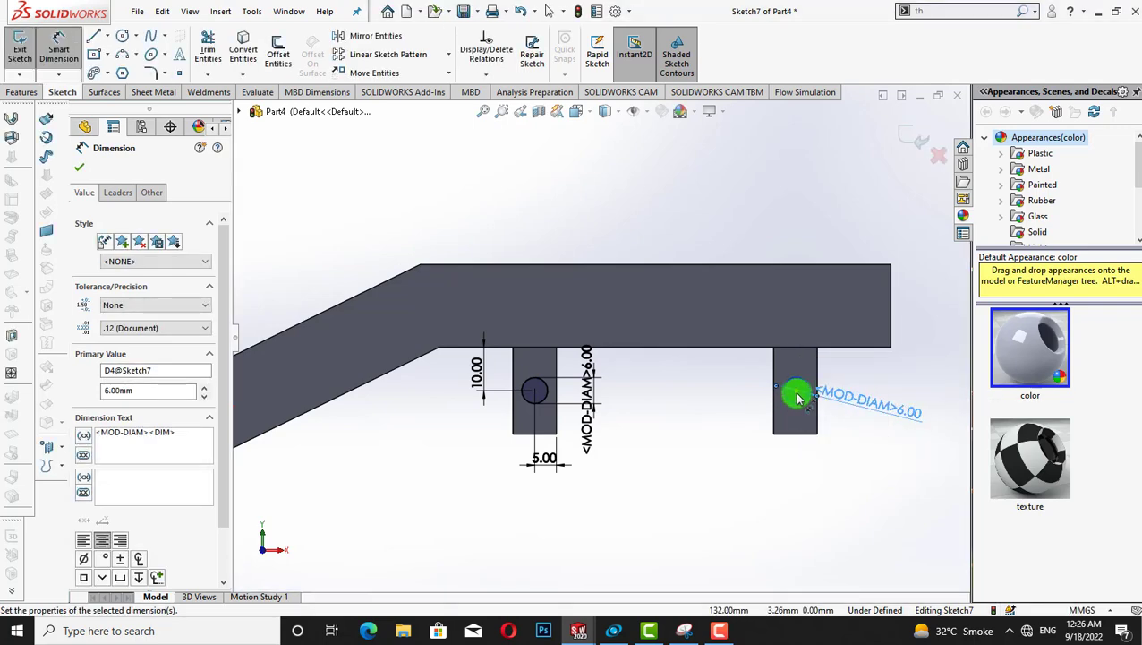
# Locate the second circle's center 5 mm from its foot's side edge nearer the bend and 10 mm below the frame's lower edge
pyautogui.click(797, 391)
pyautogui.click(784, 453)
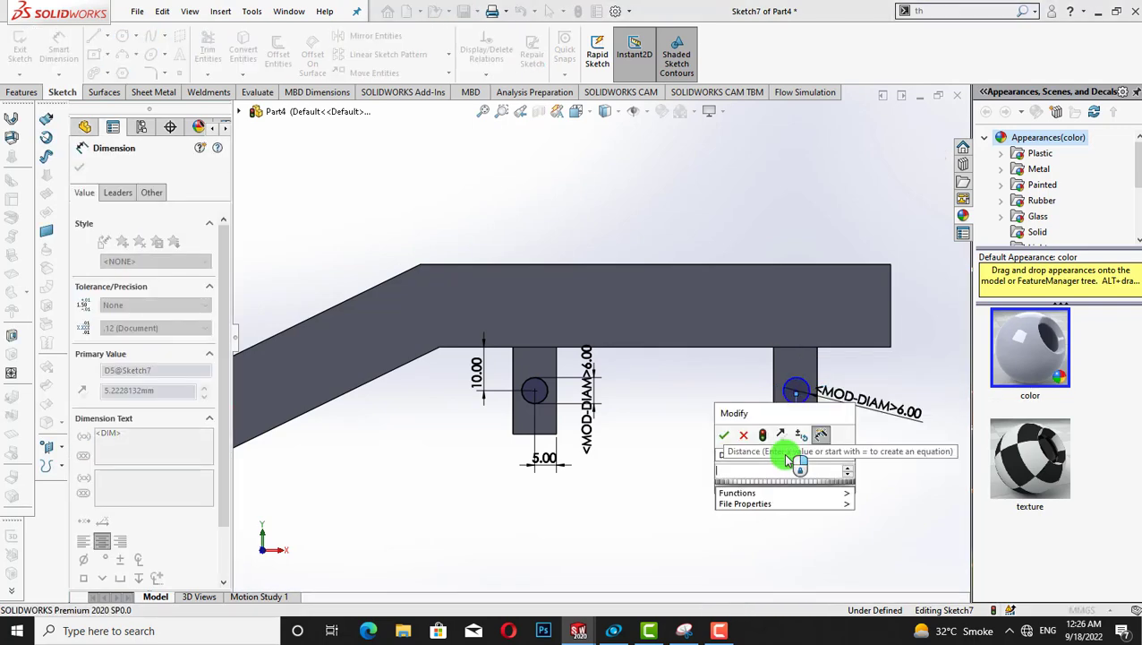
pyautogui.write('5')
pyautogui.press('Return')
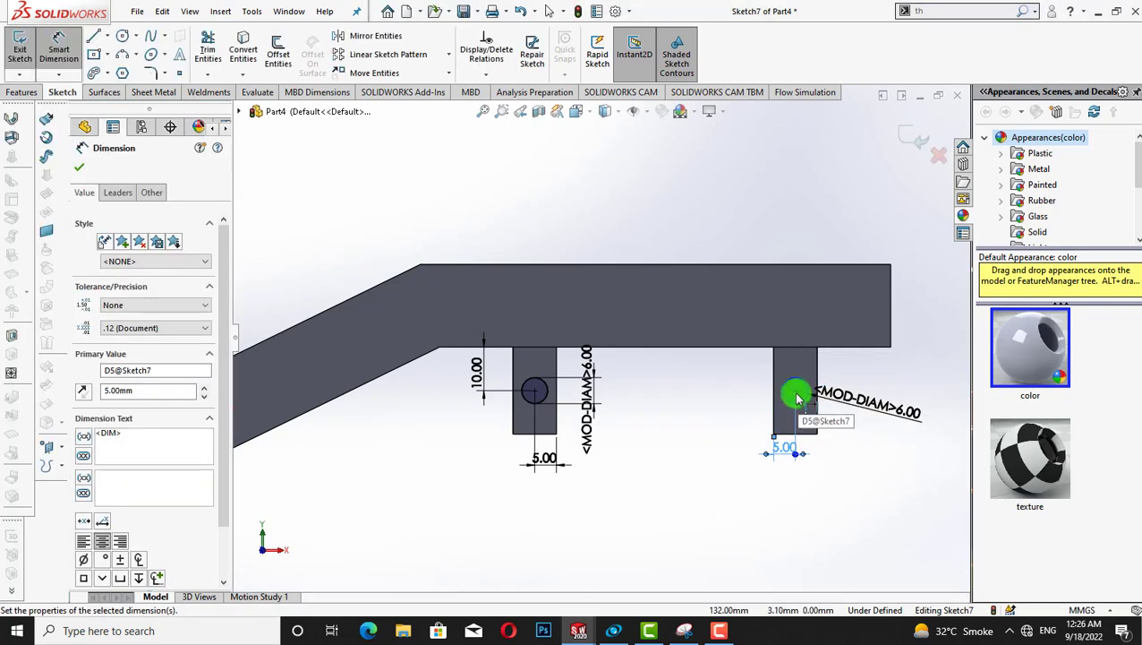
pyautogui.click(796, 392)
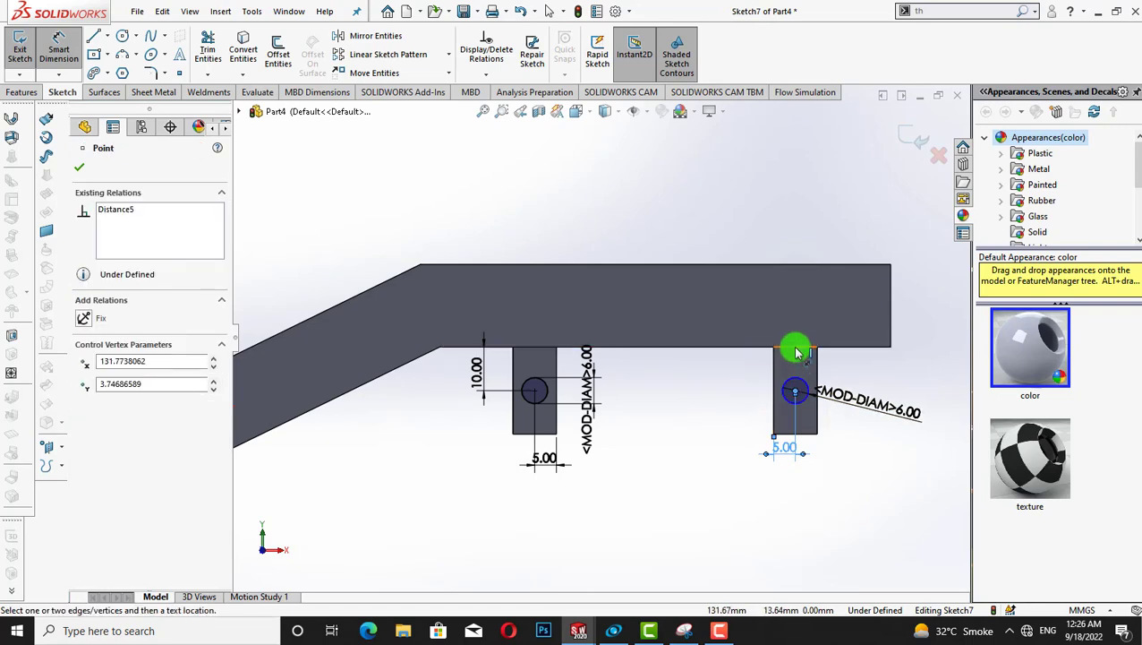
pyautogui.click(796, 348)
pyautogui.click(732, 377)
pyautogui.click(676, 359)
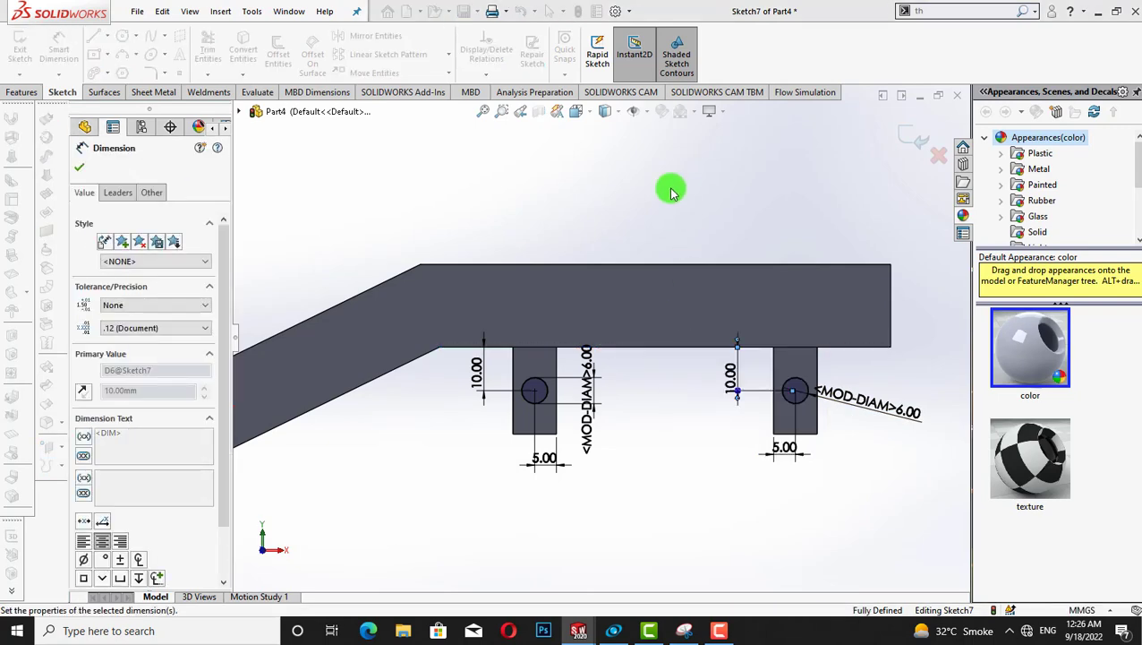
pyautogui.click(79, 168)
# Cut-extrude both circles all the way through the feet to make pin holes
pyautogui.click(23, 93)
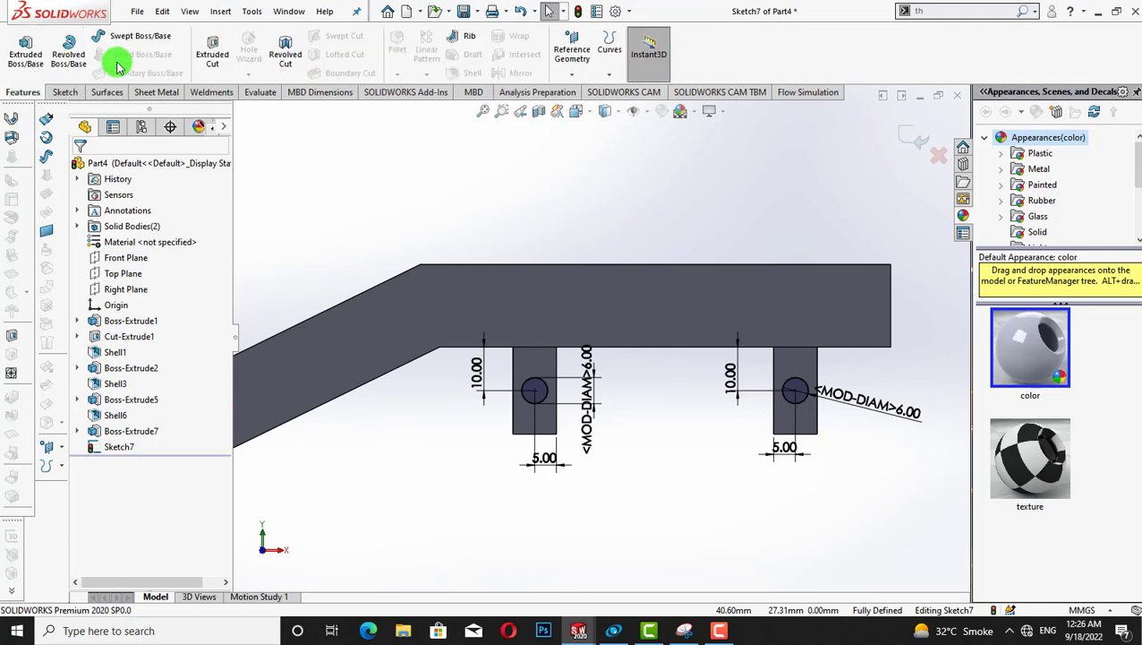
pyautogui.click(213, 70)
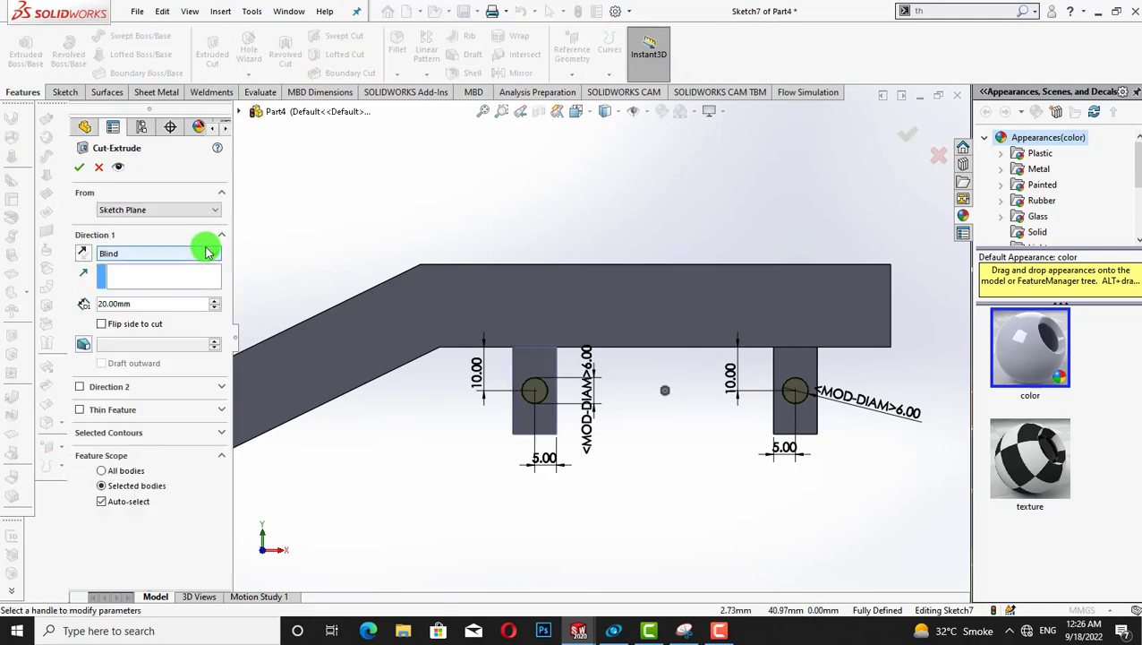
pyautogui.click(202, 253)
pyautogui.click(200, 286)
pyautogui.click(80, 167)
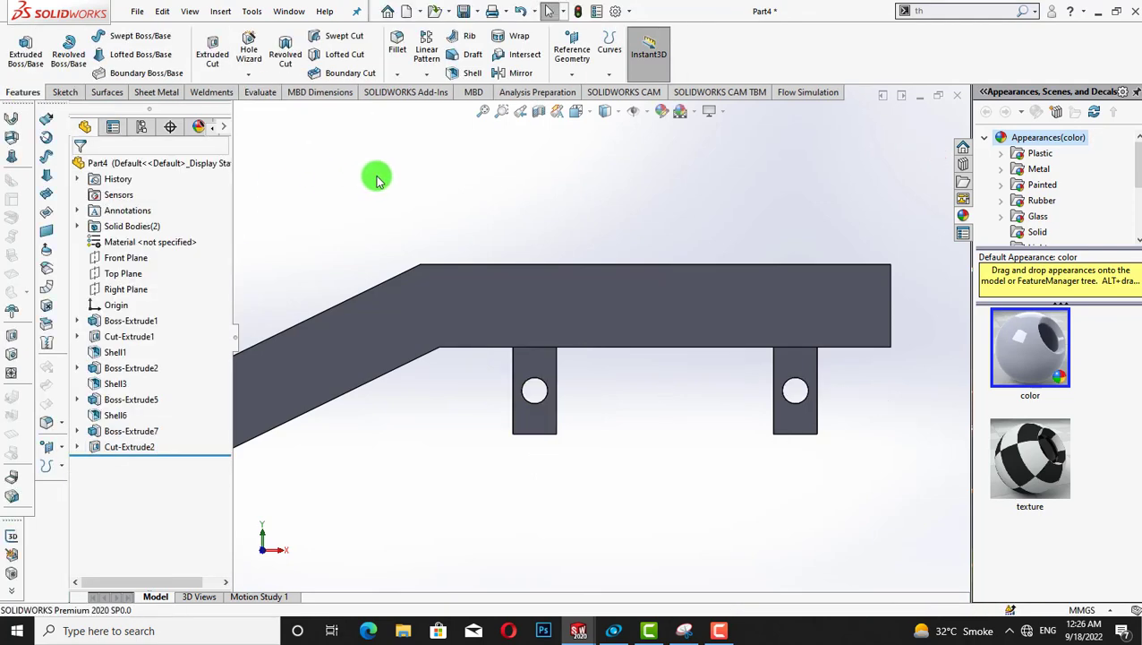
# Try a 10 mm constant-radius fillet on the four lower end edges of the two feet
pyautogui.click(398, 76)
pyautogui.click(409, 92)
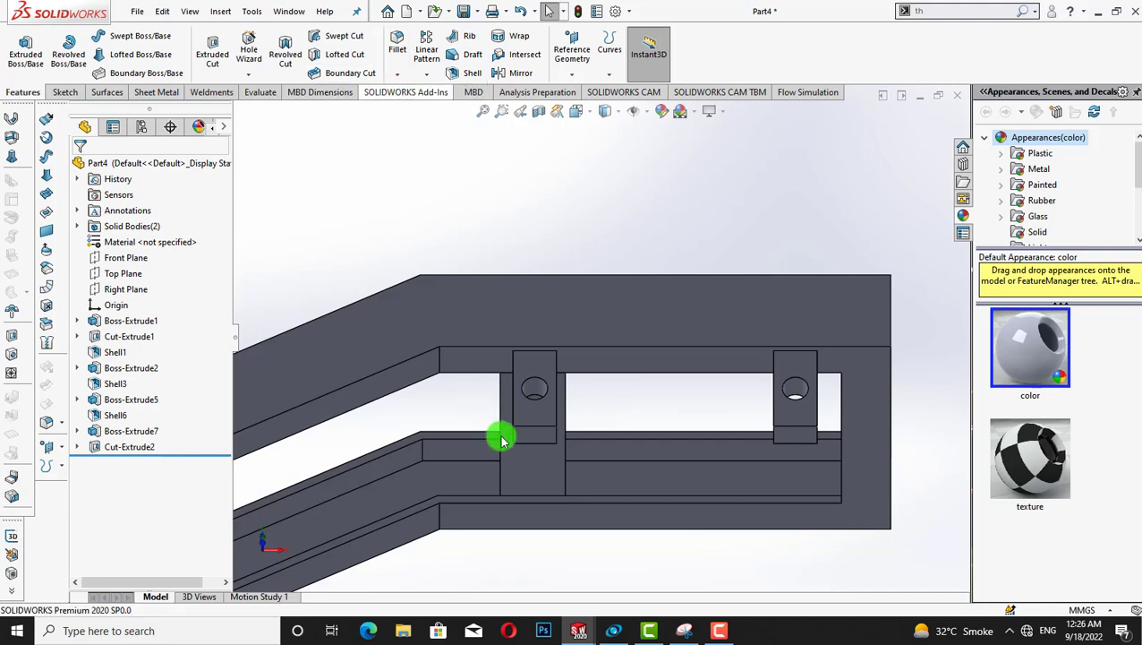
pyautogui.click(513, 437)
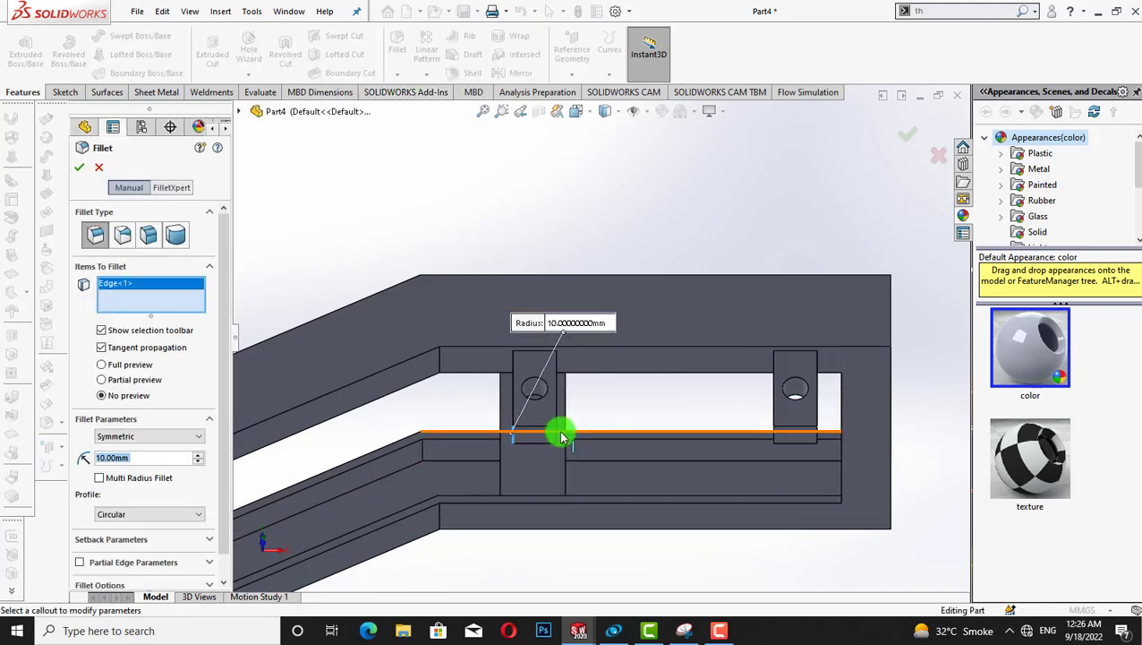
pyautogui.click(562, 436)
pyautogui.click(773, 436)
pyautogui.click(817, 435)
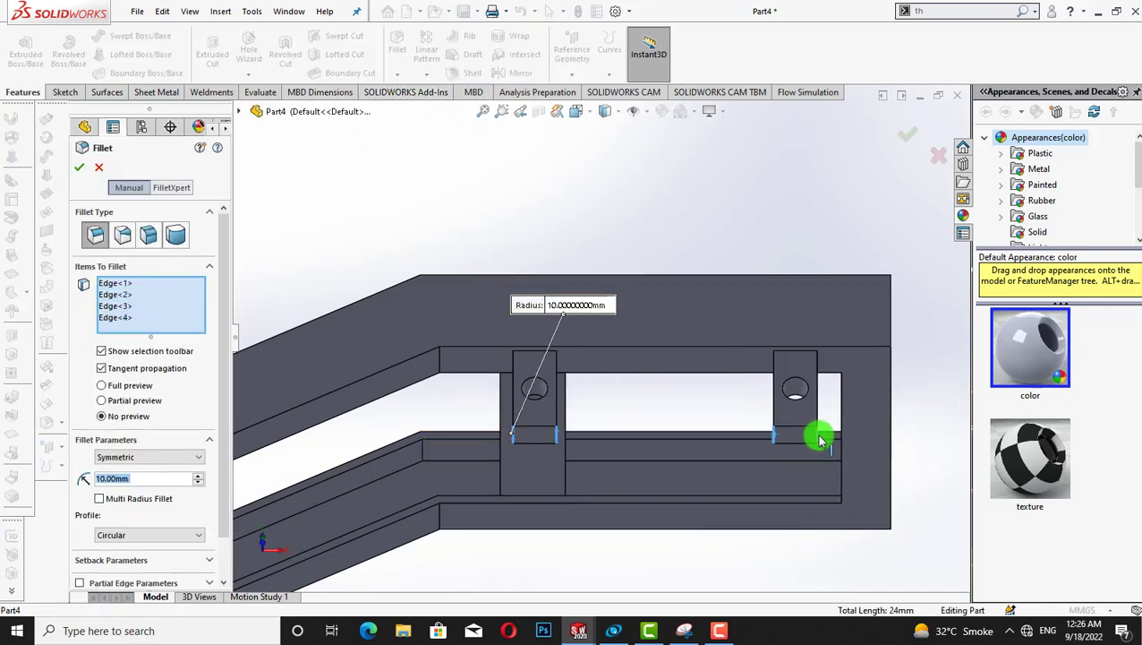
pyautogui.click(79, 168)
# Check the rounded feet from the side and undo the fillet
pyautogui.press('Down')
pyautogui.press('Down')
pyautogui.press('Down')
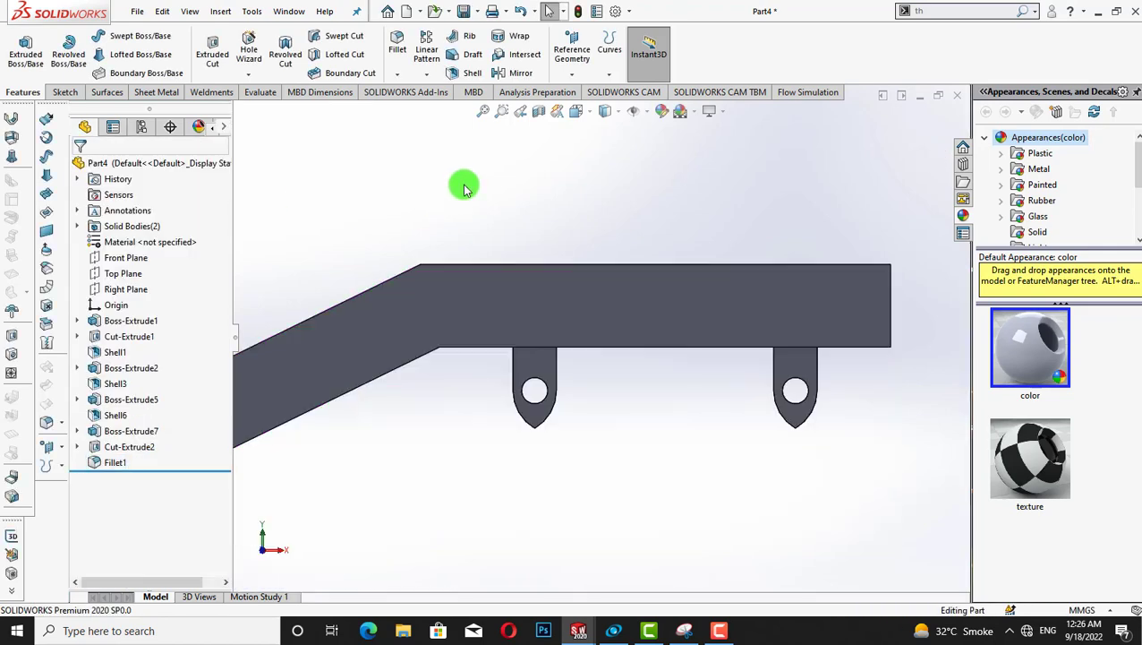
pyautogui.press('Up')
pyautogui.press('Up')
pyautogui.press('Up')
pyautogui.hotkey('ctrl', 'z')
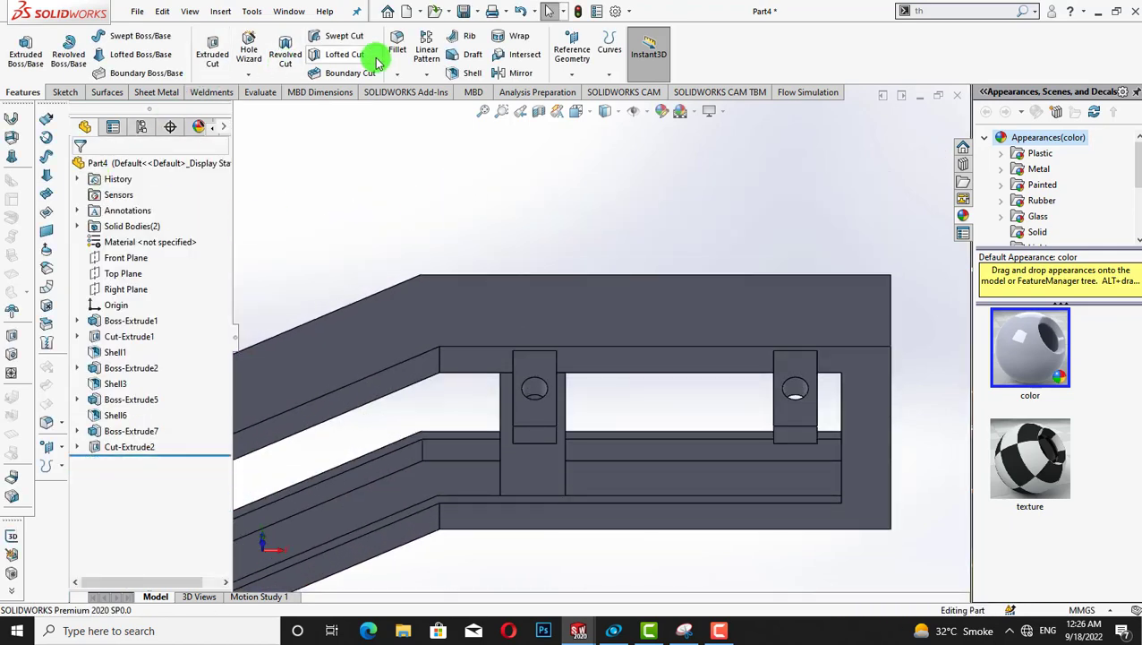
pyautogui.click(397, 75)
pyautogui.click(424, 109)
pyautogui.click(513, 434)
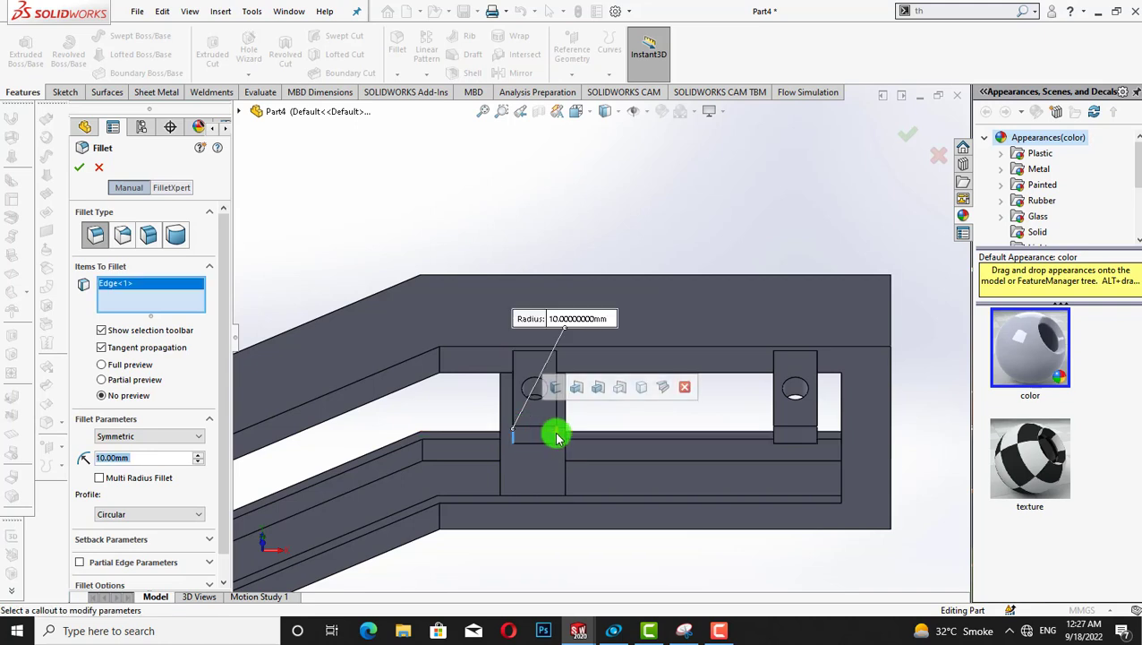
pyautogui.click(555, 434)
pyautogui.click(776, 438)
pyautogui.click(812, 437)
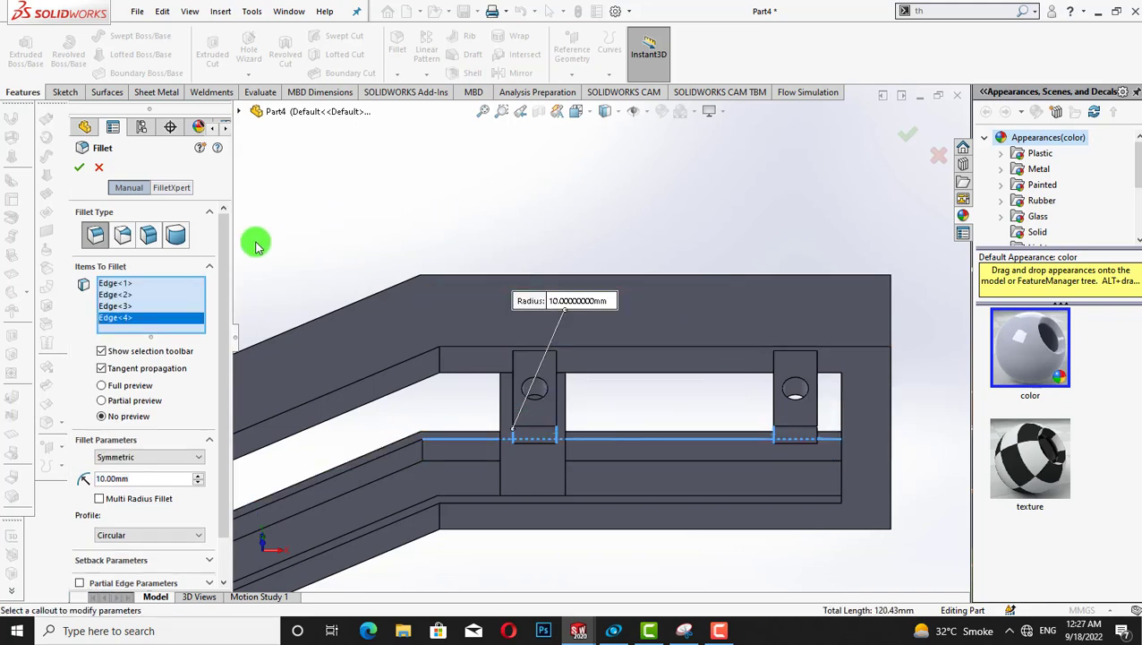
pyautogui.press('Down')
pyautogui.press('Down')
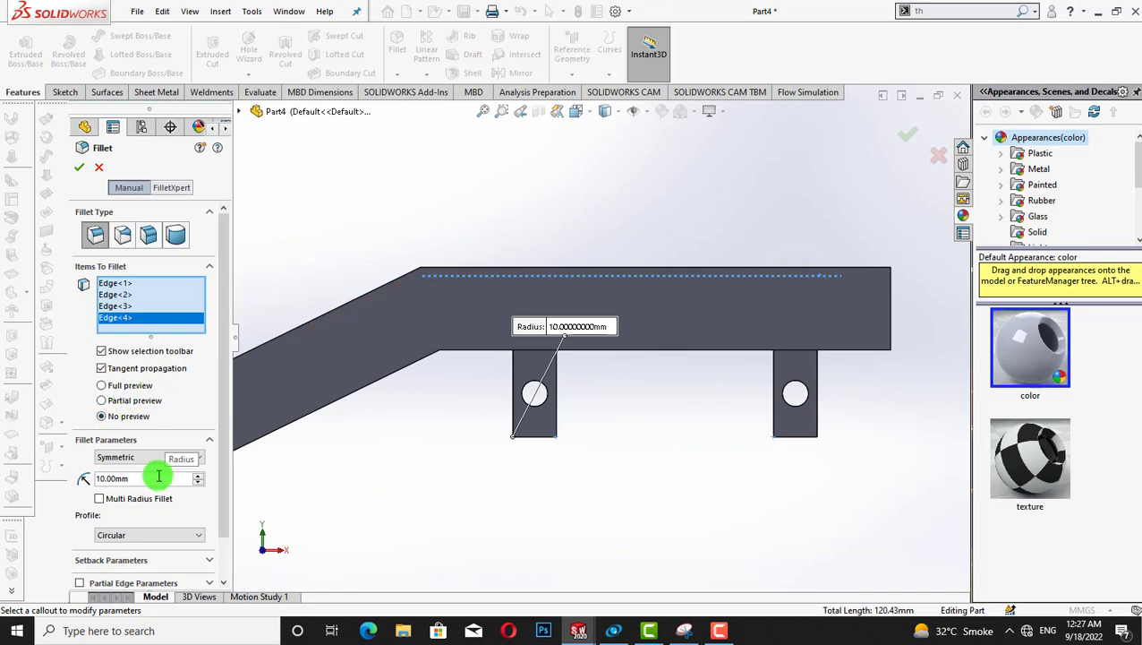
pyautogui.click(98, 167)
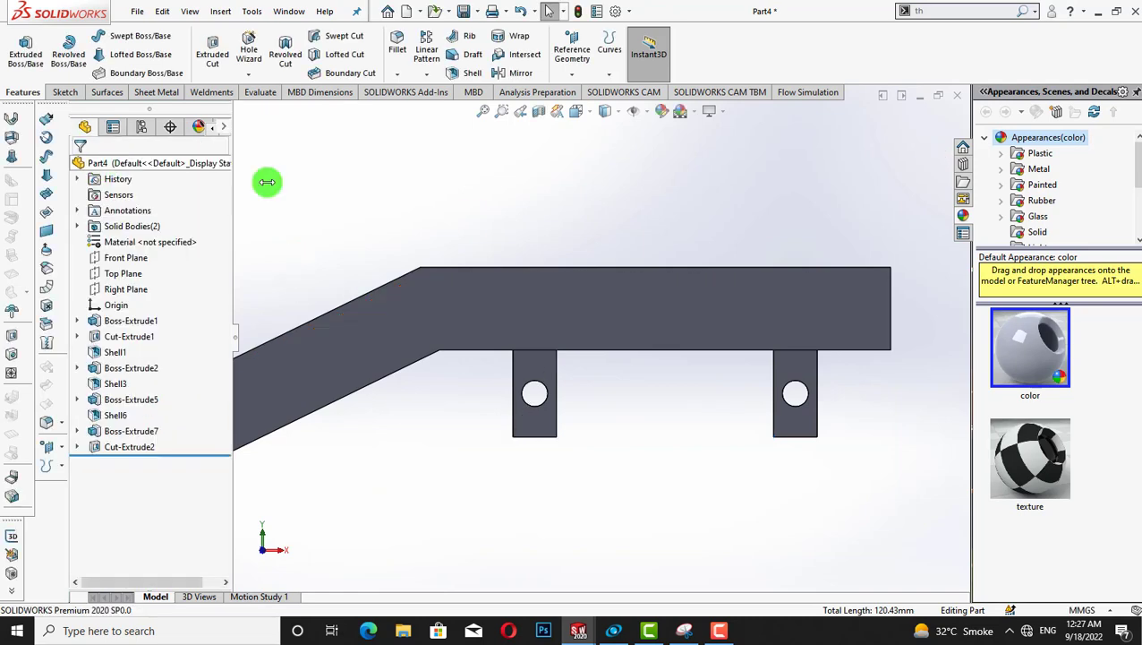
# Start a sketch on the side face of the foot nearer the bend
pyautogui.rightClick(532, 430)
pyautogui.click(561, 250)
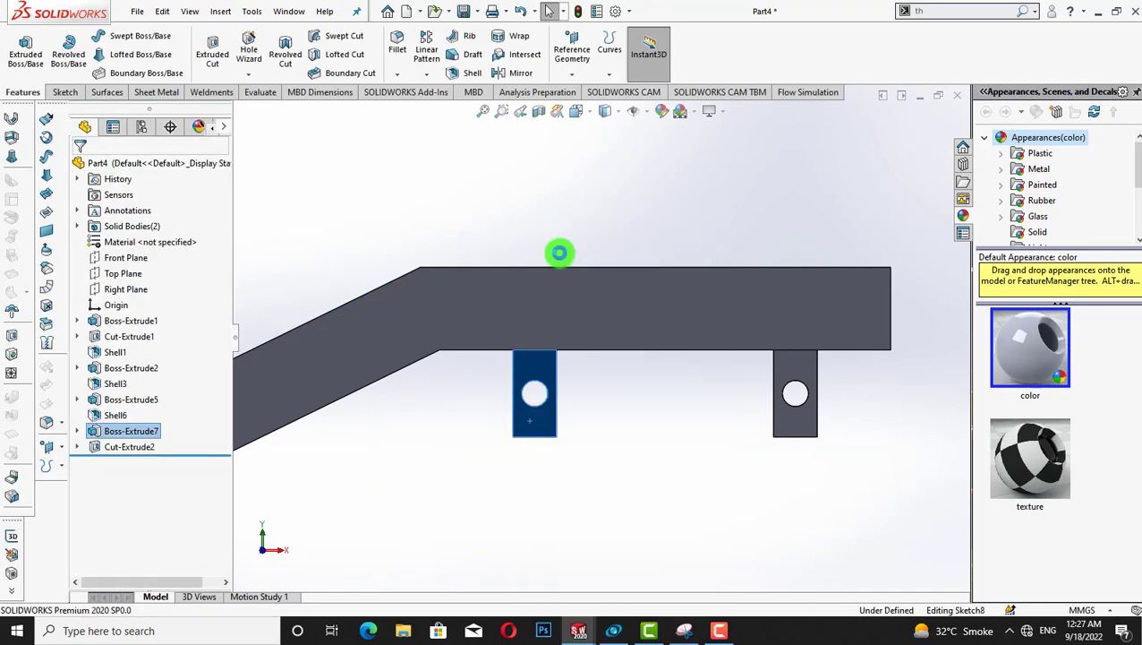
pyautogui.click(105, 56)
pyautogui.click(145, 75)
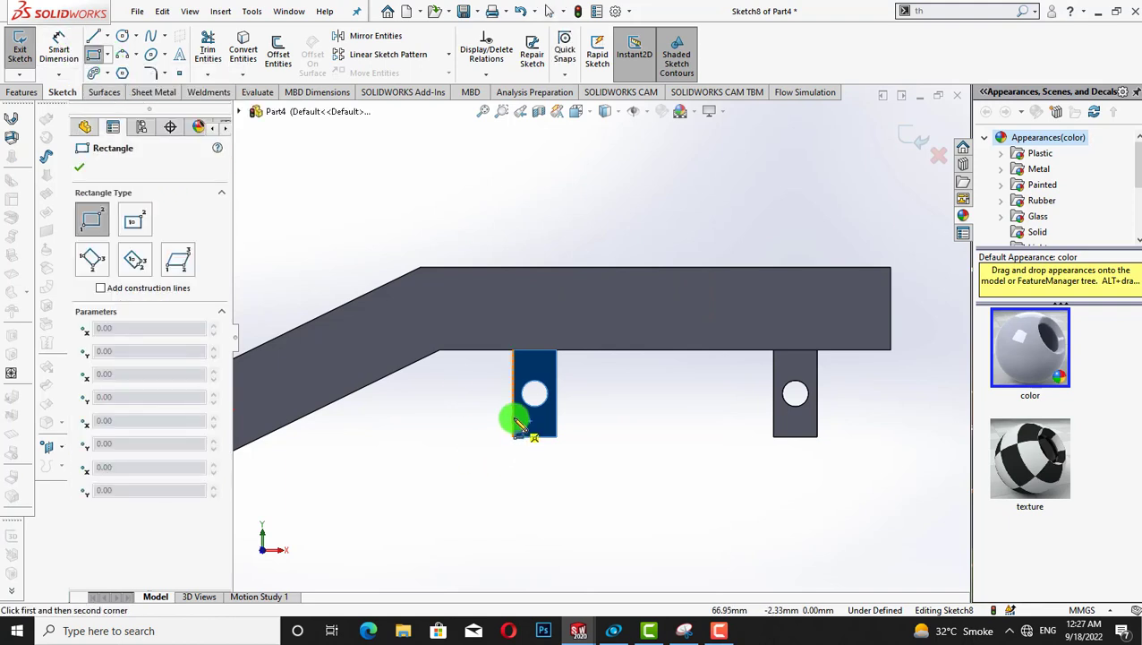
pyautogui.click(514, 415)
pyautogui.click(567, 427)
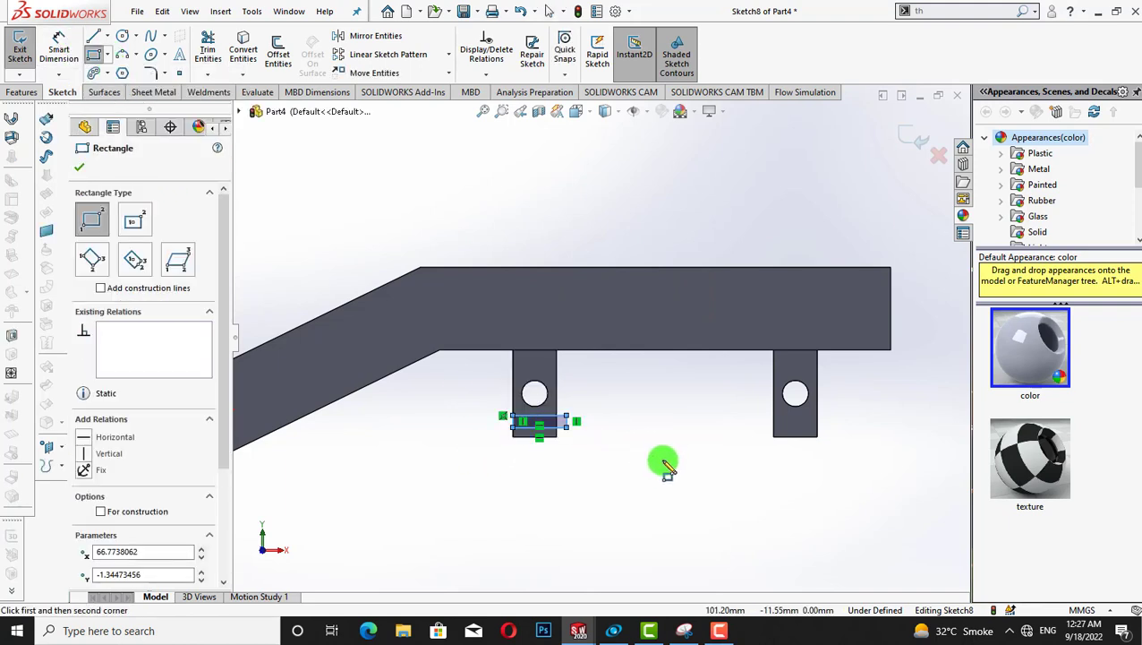
pyautogui.rightClick(552, 518)
pyautogui.click(580, 507)
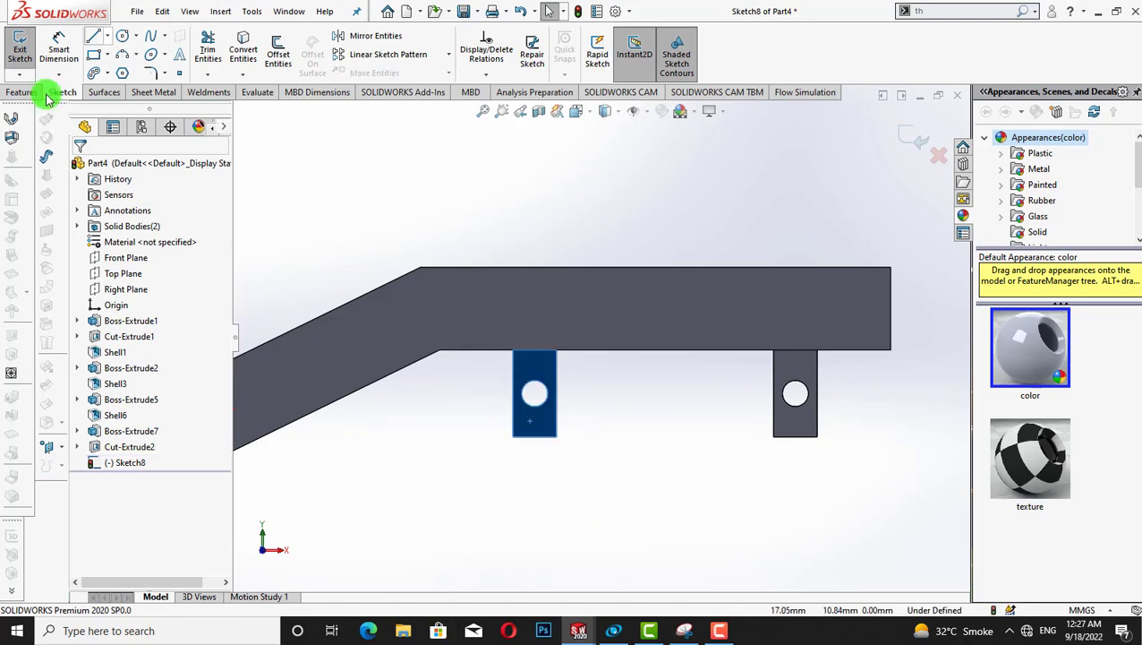
# Draw a corner rectangle from the outer edge of the foot nearer the bend, below its hole, covering both feet's lower ends
pyautogui.click(106, 57)
pyautogui.click(513, 417)
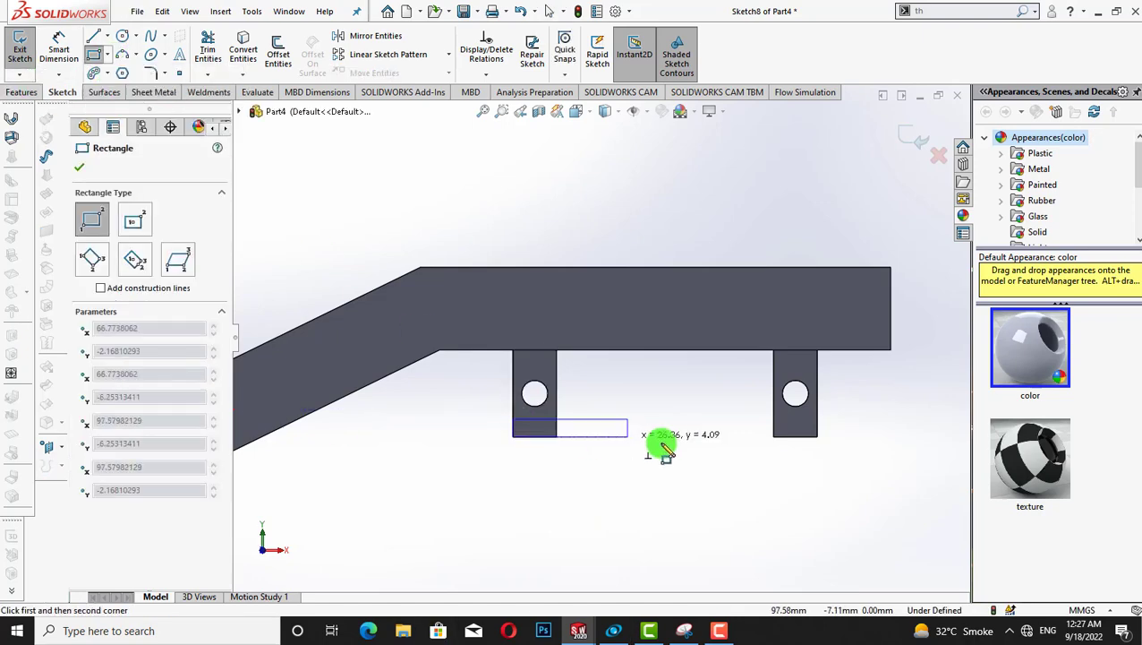
pyautogui.click(839, 479)
pyautogui.press('Escape')
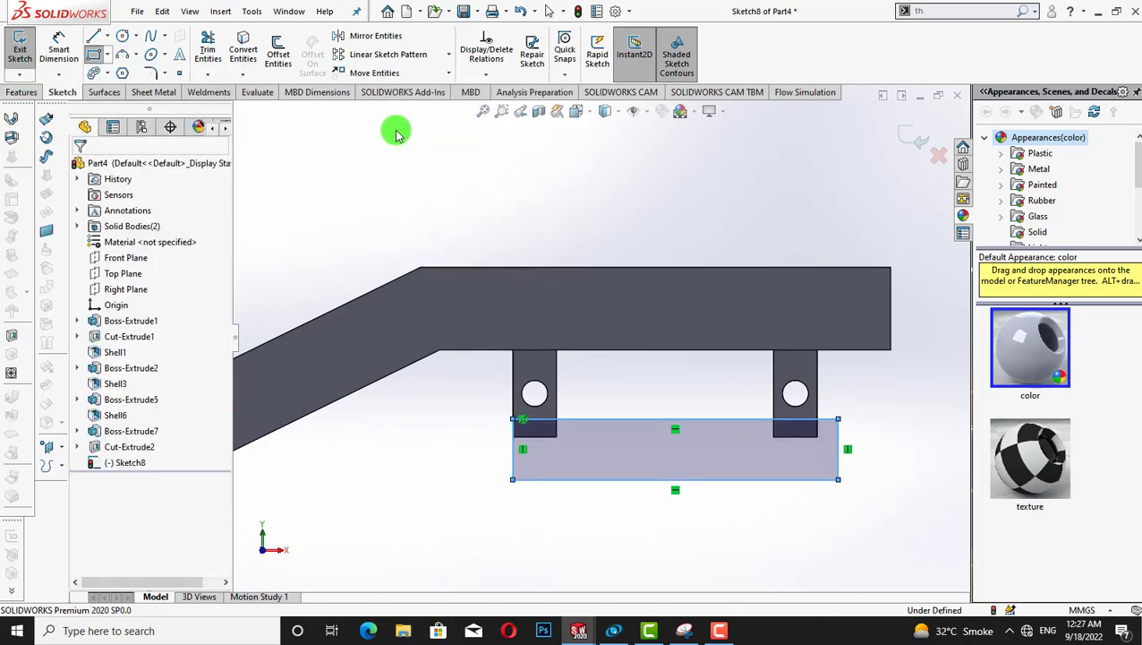
# Set the distance from the frame's lower edge to the rectangle's upper edge to 15 mm
pyautogui.click(62, 52)
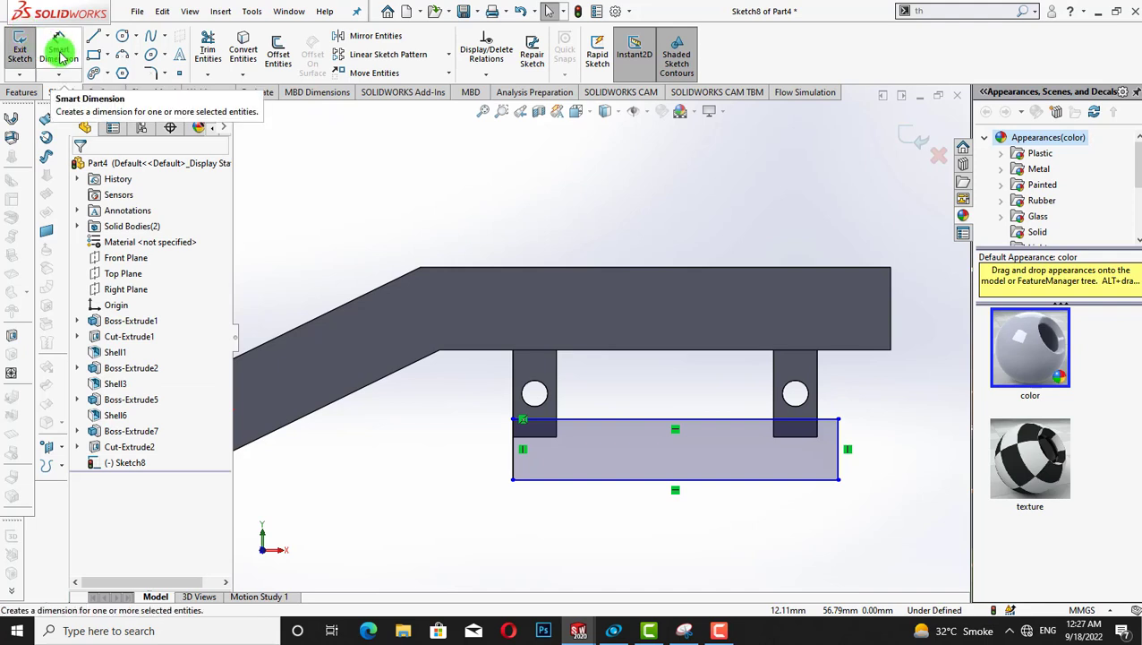
pyautogui.click(94, 64)
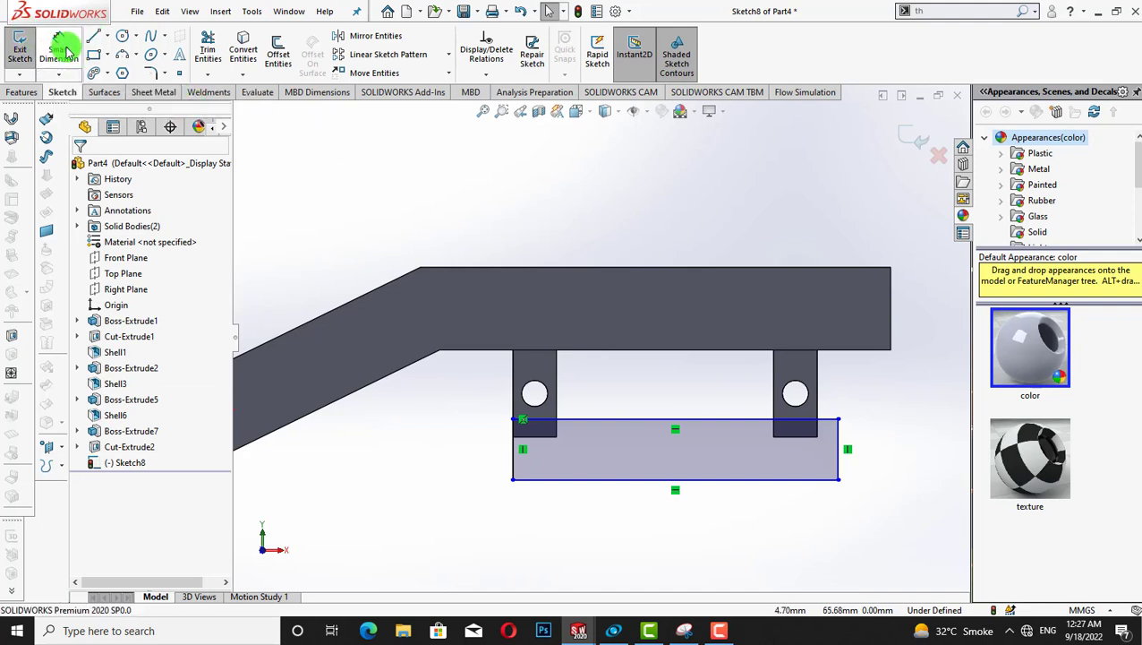
pyautogui.click(65, 51)
pyautogui.click(549, 414)
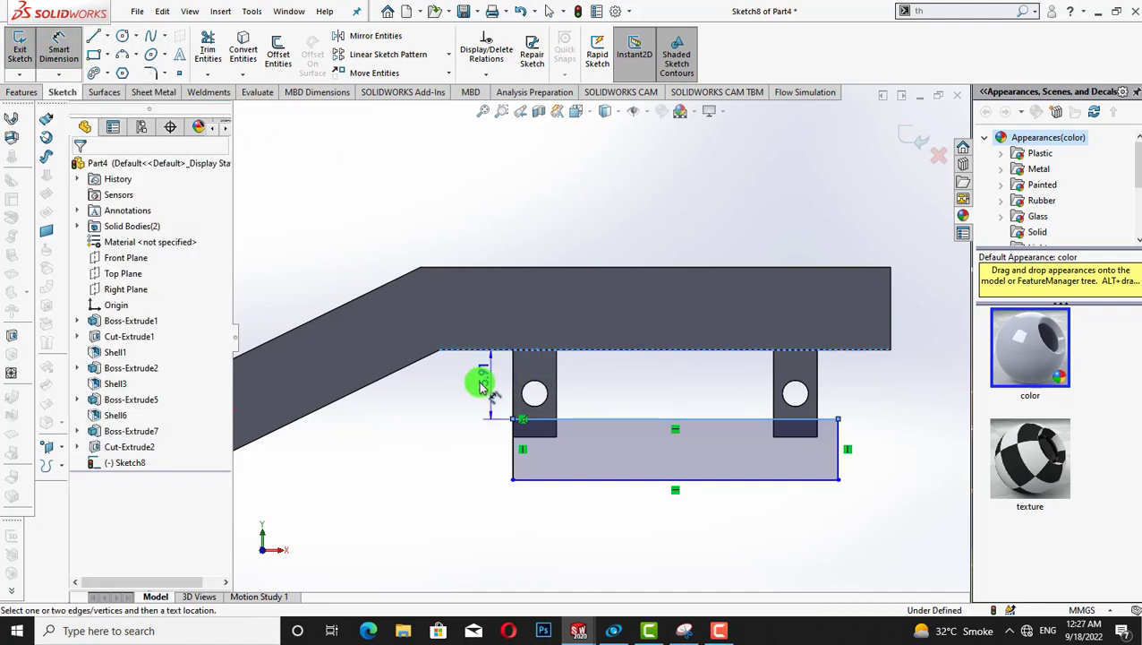
pyautogui.click(474, 387)
pyautogui.write('15')
pyautogui.press('Return')
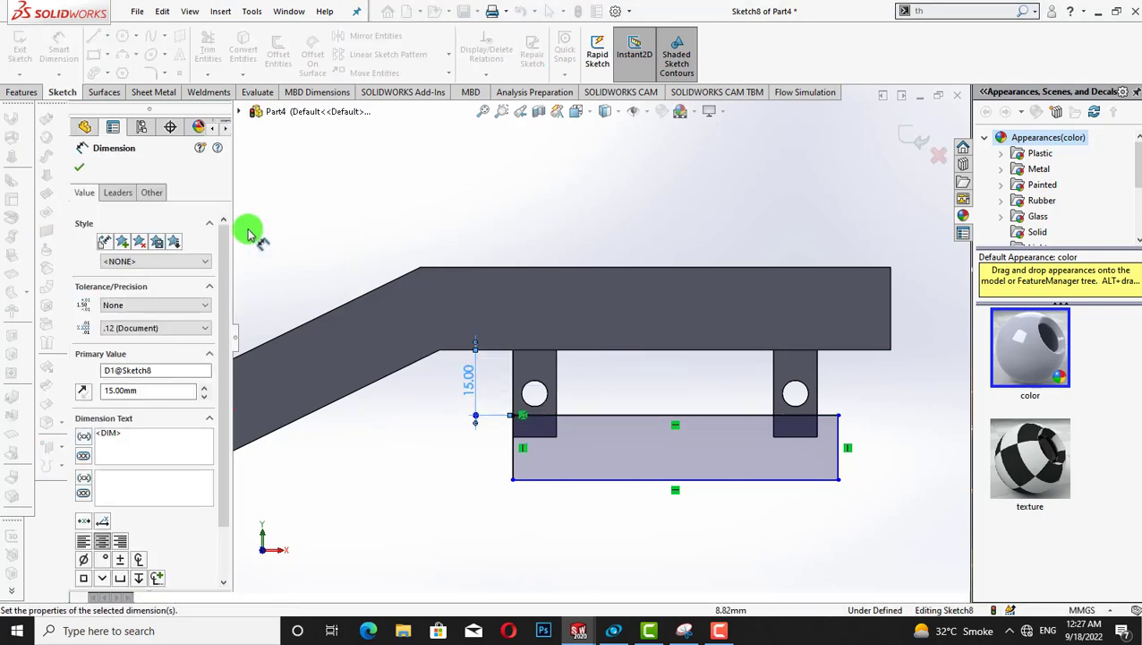
pyautogui.click(79, 167)
pyautogui.click(20, 92)
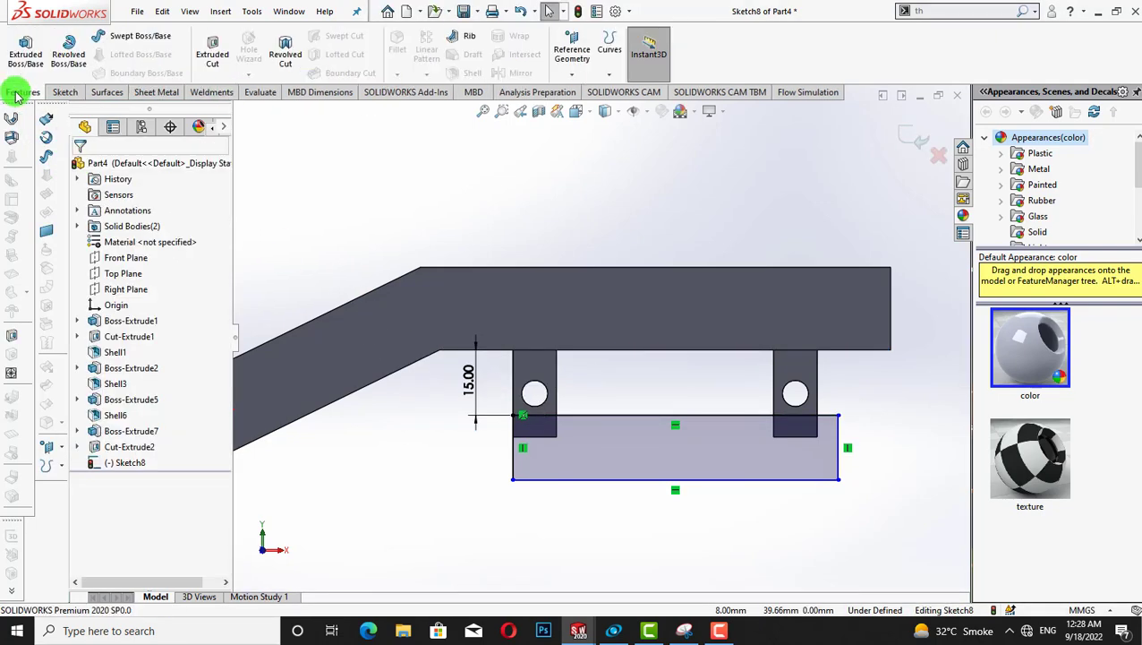
# Cut-extrude the rectangle blind to a depth of 20 mm to trim the lower ends of both feet
pyautogui.click(213, 66)
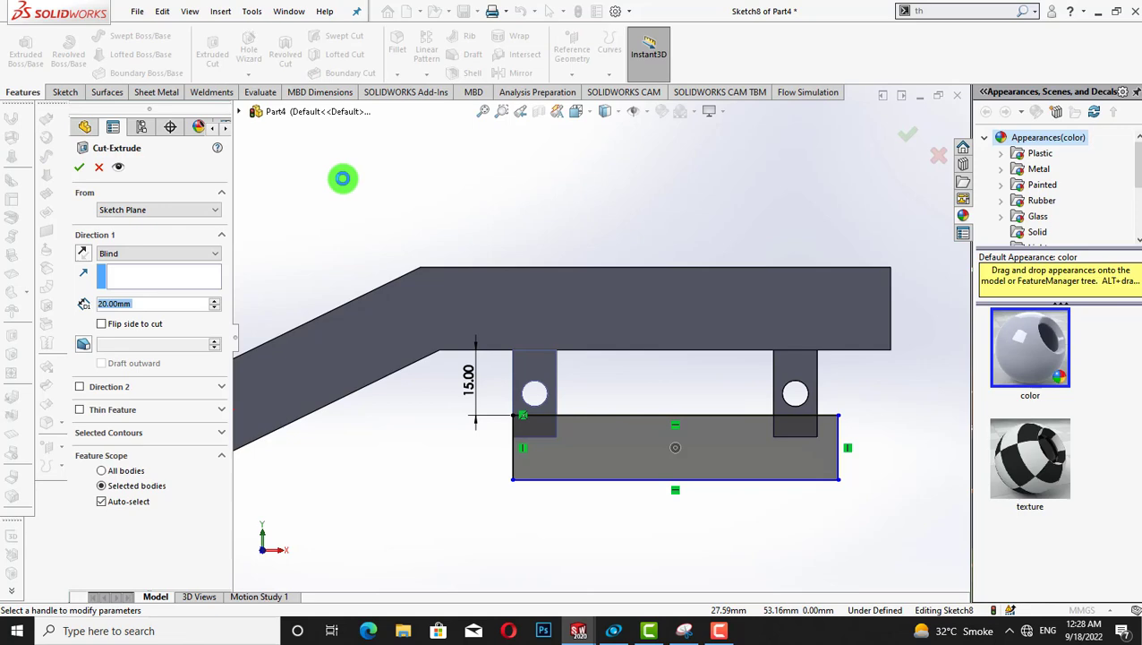
pyautogui.click(199, 275)
pyautogui.click(80, 167)
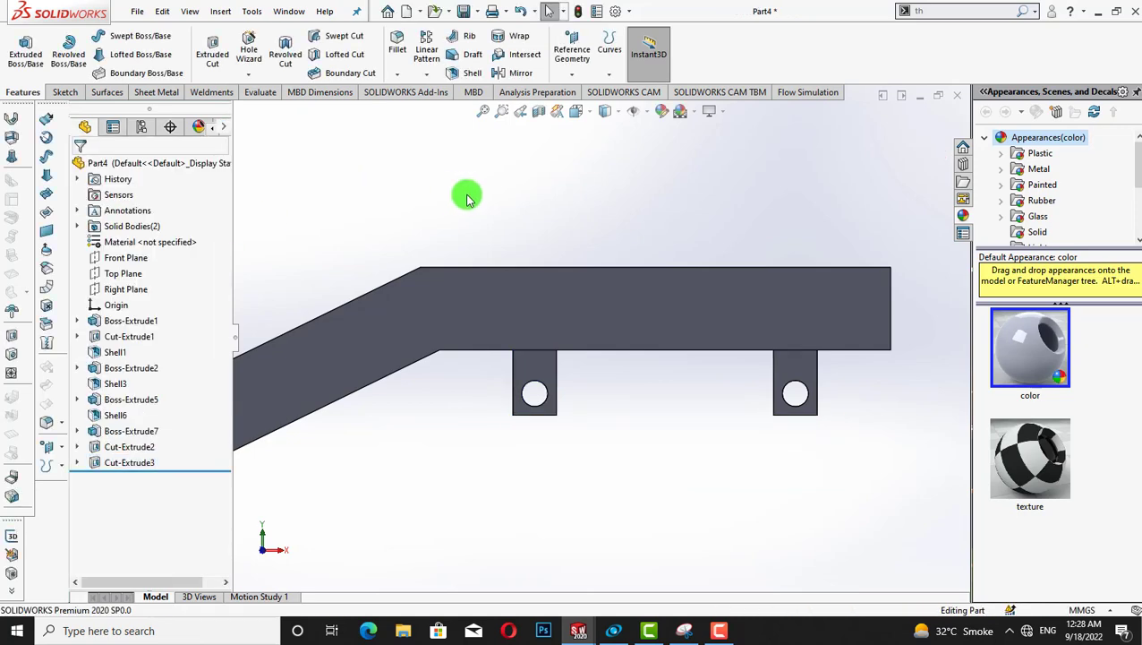
# Examine the trimmed feet and the frame from the side and from the end
pyautogui.press('Up')
pyautogui.press('Up')
pyautogui.press('Up')
pyautogui.press('Down')
pyautogui.press('Down')
pyautogui.press('Down')
pyautogui.press('Down')
pyautogui.press('Up')
pyautogui.press('Right')
pyautogui.press('Right')
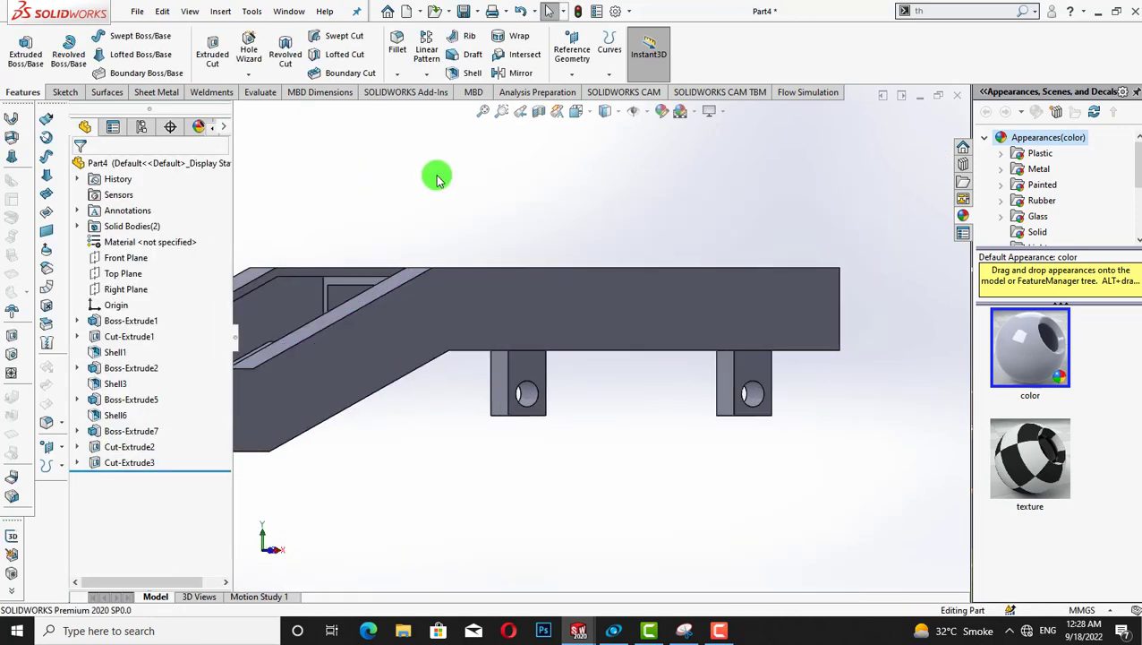
pyautogui.press('Right')
pyautogui.press('Right')
pyautogui.press('Right')
pyautogui.press('Right')
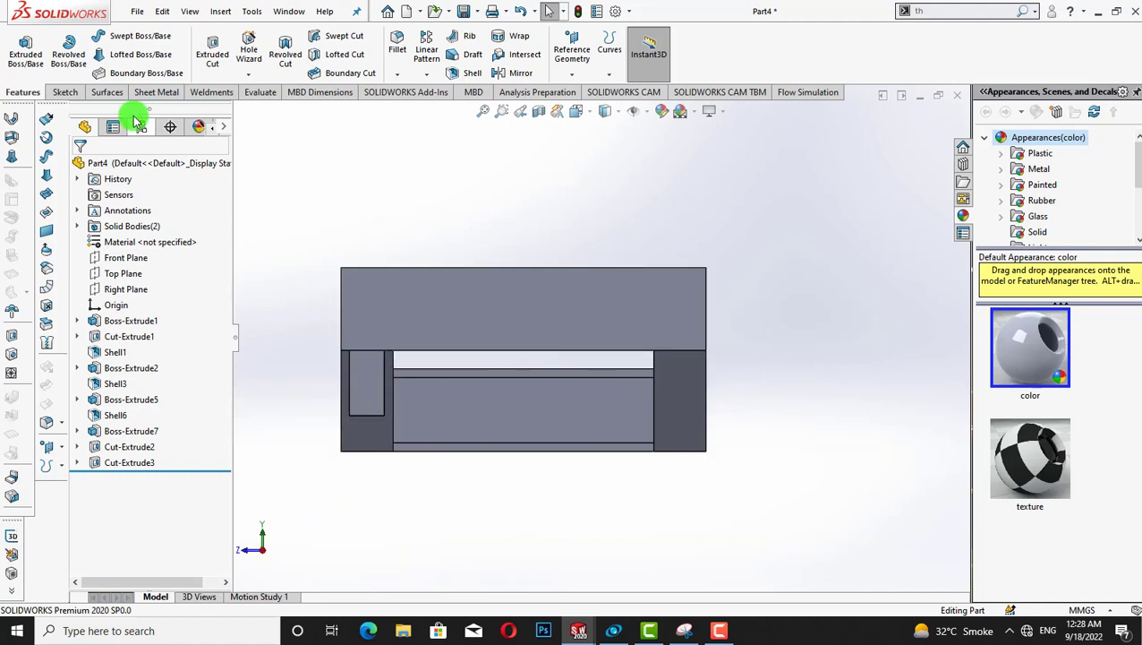
# Begin a fillet with the outer lower edge of the foot farther from the bend as its first edge
pyautogui.click(397, 74)
pyautogui.click(422, 93)
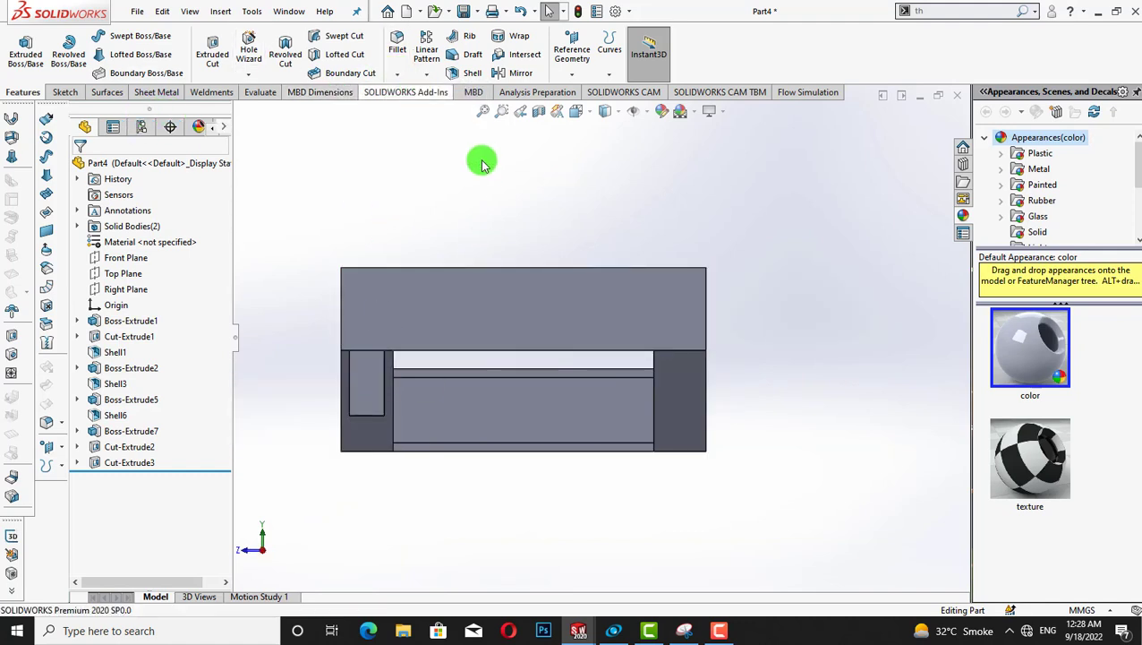
pyautogui.press('Right')
pyautogui.press('Right')
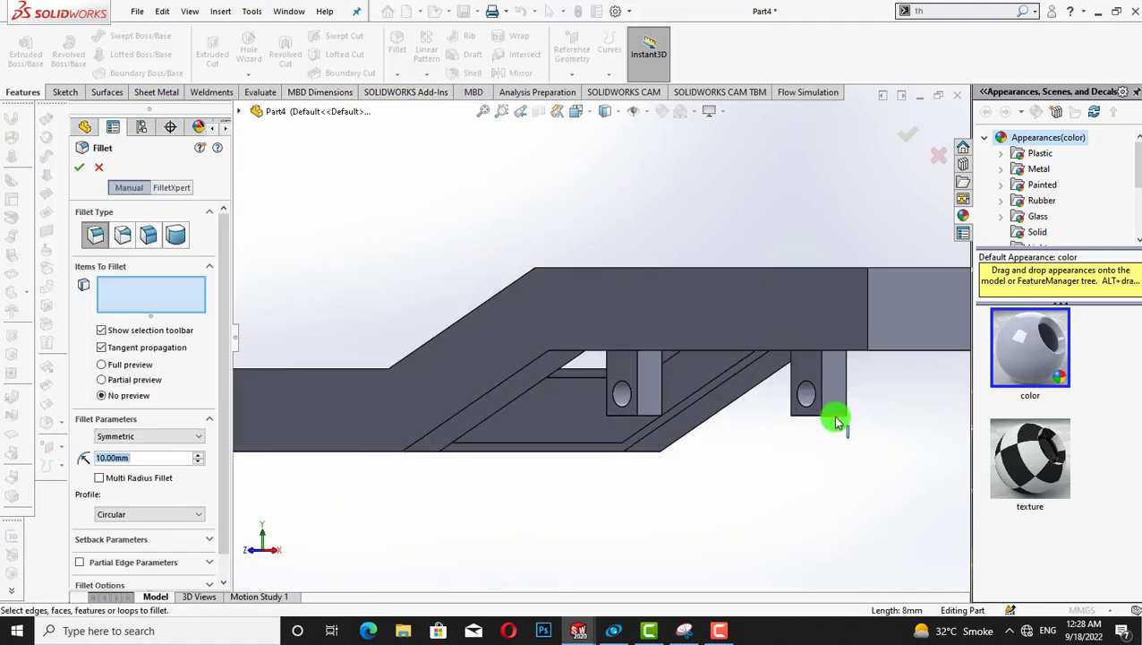
pyautogui.click(837, 421)
pyautogui.press('Right')
pyautogui.press('Right')
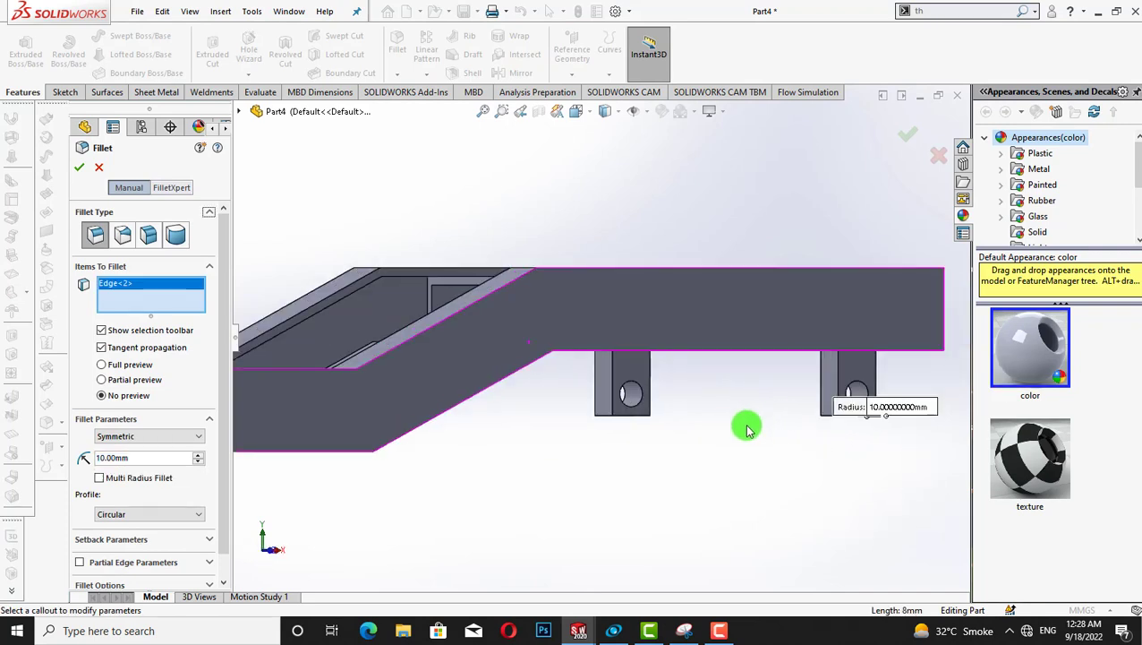
pyautogui.press('Right')
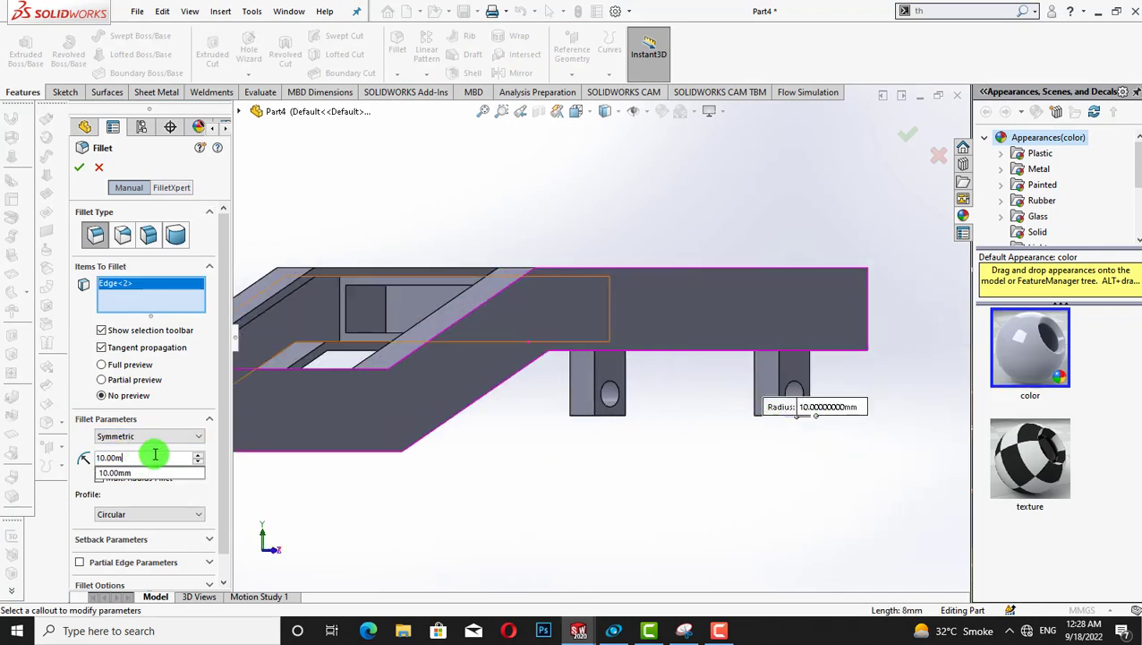
# Set the fillet radius to 4 mm
pyautogui.press('BackSpace')
pyautogui.press('BackSpace')
pyautogui.press('BackSpace')
pyautogui.press('BackSpace')
pyautogui.press('BackSpace')
pyautogui.press('BackSpace')
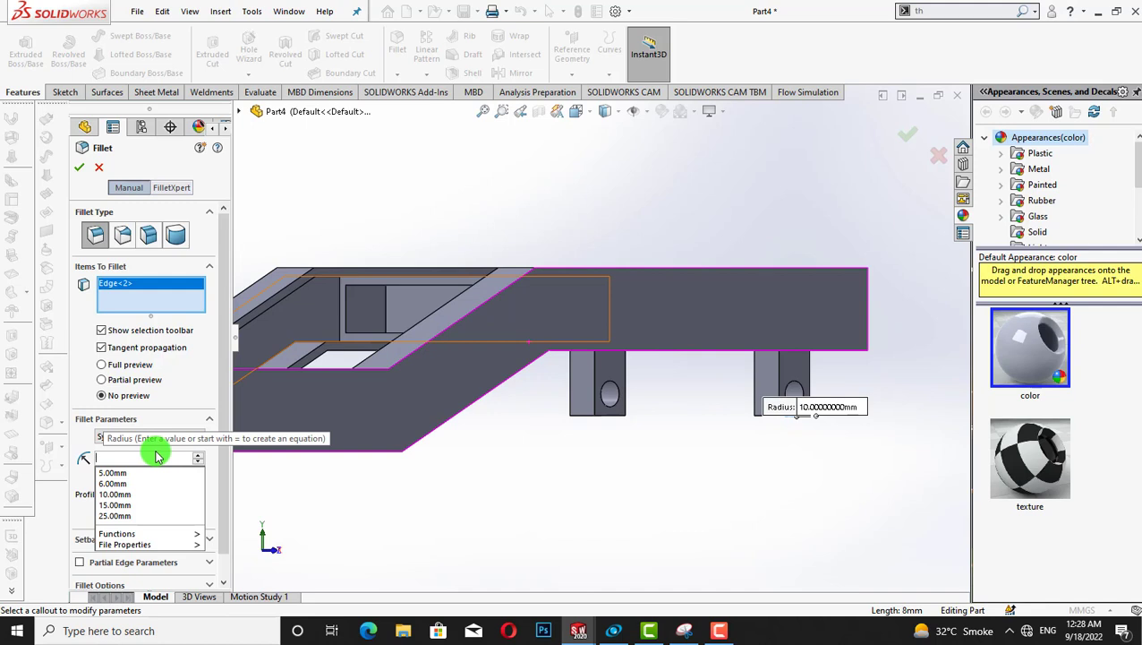
pyautogui.write('4')
# Add the three remaining lower edges of both feet to the selection and apply the fillet
pyautogui.click(612, 416)
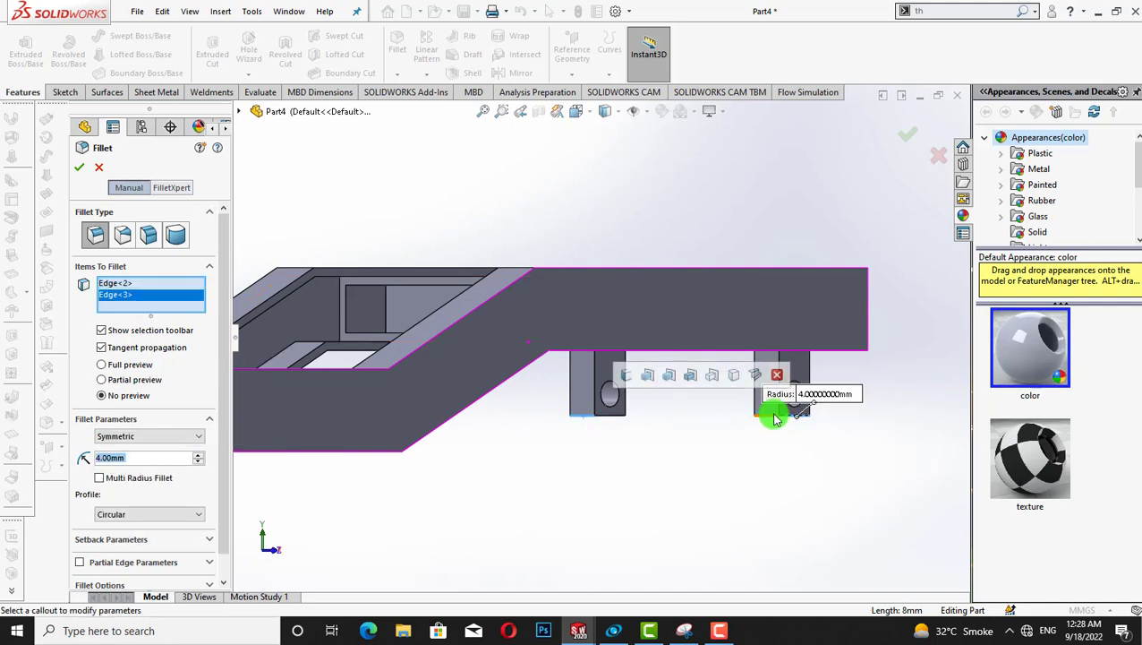
pyautogui.click(770, 416)
pyautogui.moveTo(734, 452); pyautogui.dragTo(637, 426, button='middle')
pyautogui.click(619, 413)
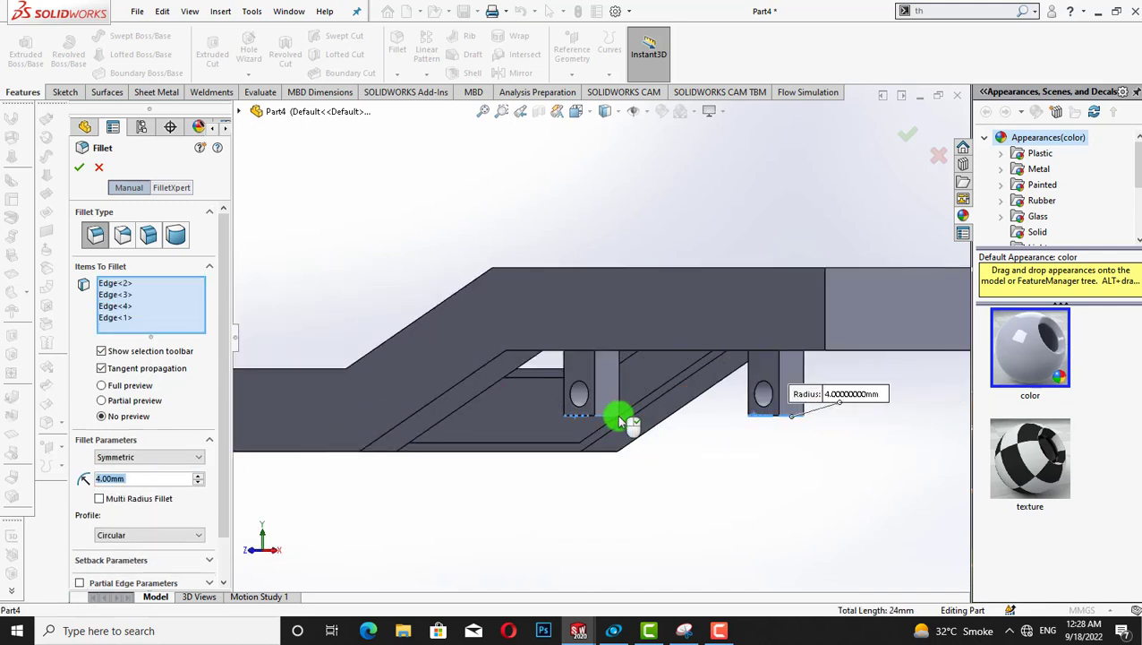
pyautogui.click(80, 167)
# Examine the rounded lower ends of both feet from several angles
pyautogui.press('Left')
pyautogui.press('Left')
pyautogui.press('Left')
pyautogui.press('Left')
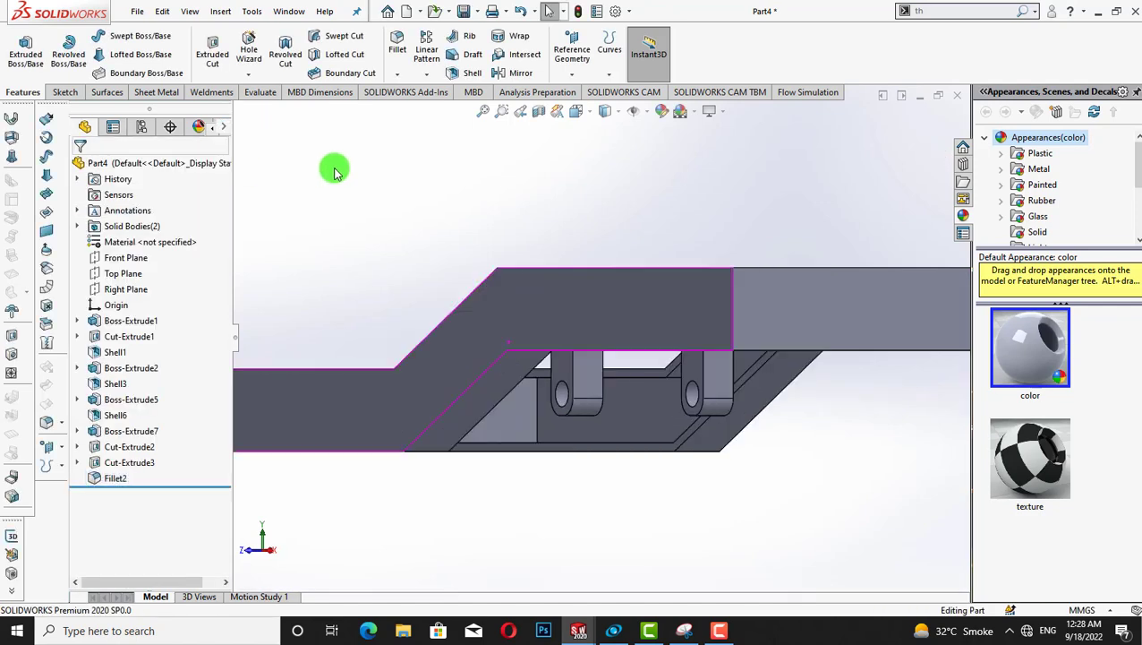
pyautogui.press('Right')
pyautogui.press('Right')
pyautogui.press('Right')
pyautogui.press('Right')
pyautogui.press('Right')
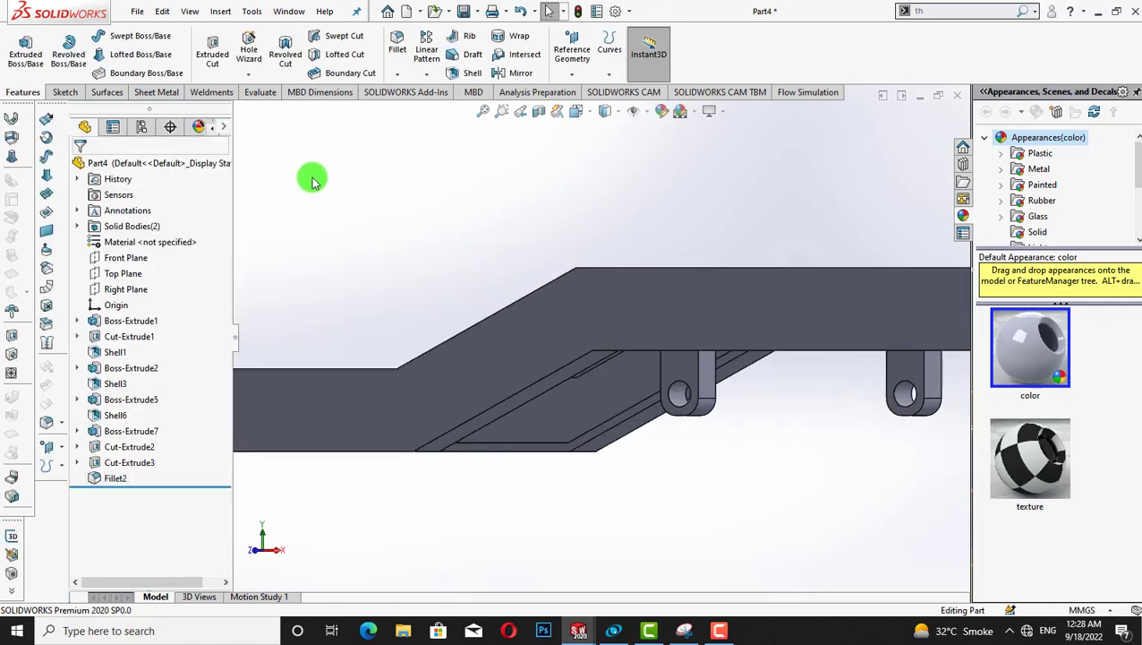
# Start a sketch on the outer end face of the foot farther from the bend
pyautogui.press('Left')
pyautogui.press('Left')
pyautogui.press('Left')
pyautogui.press('Left')
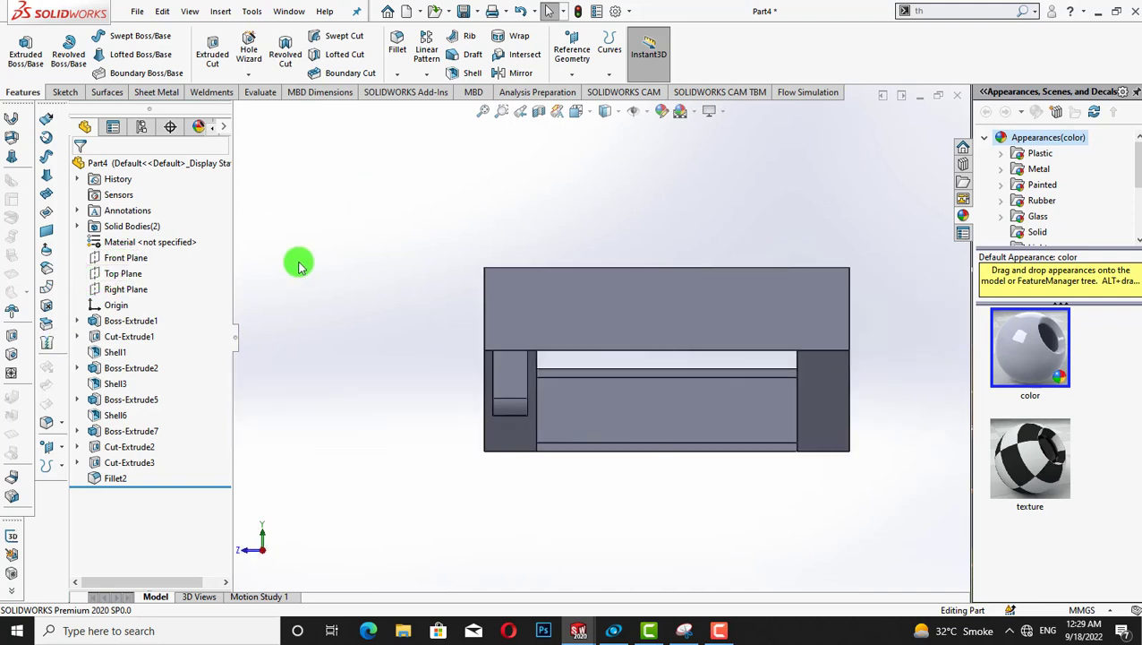
pyautogui.rightClick(515, 376)
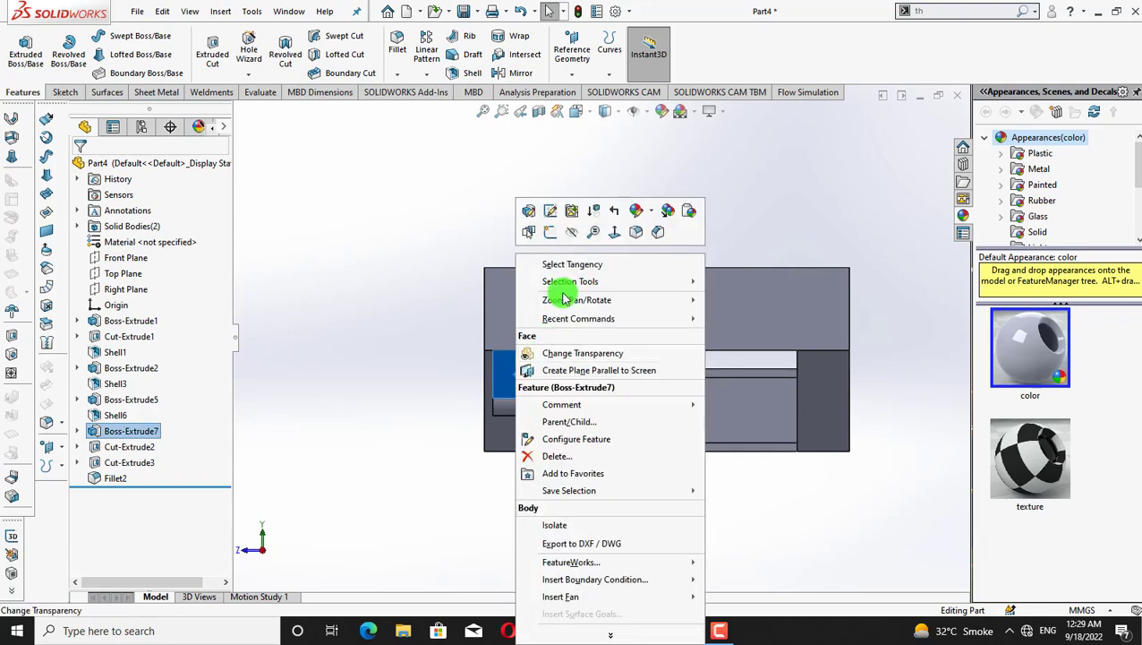
pyautogui.click(551, 232)
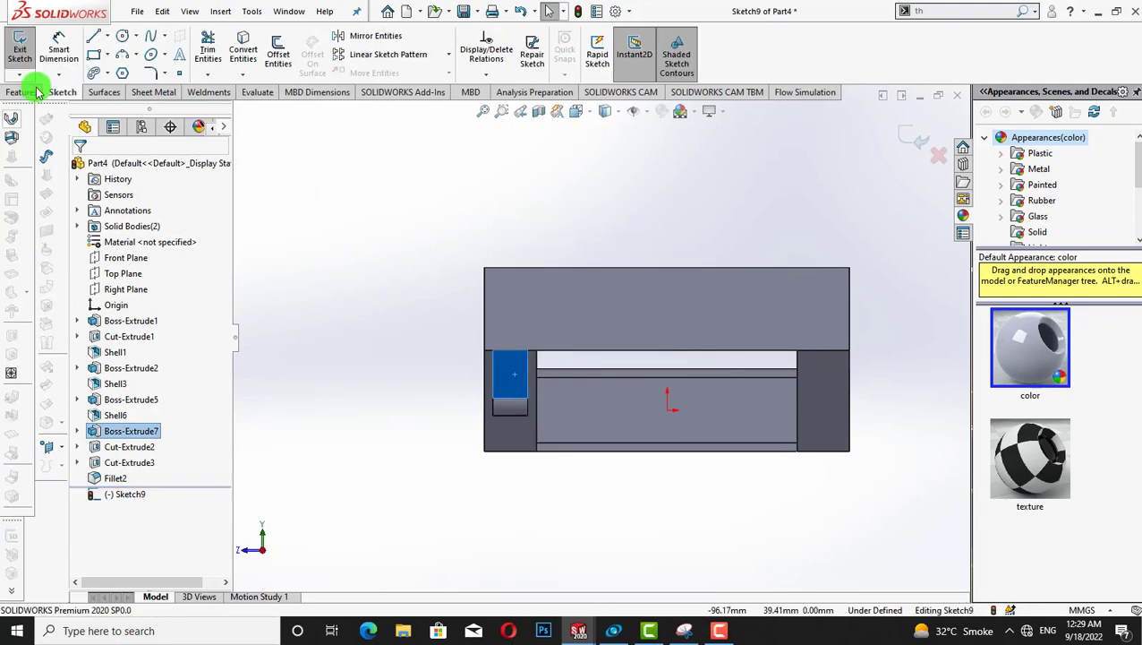
pyautogui.click(107, 56)
pyautogui.click(112, 89)
pyautogui.moveTo(513, 401); pyautogui.dragTo(523, 417)
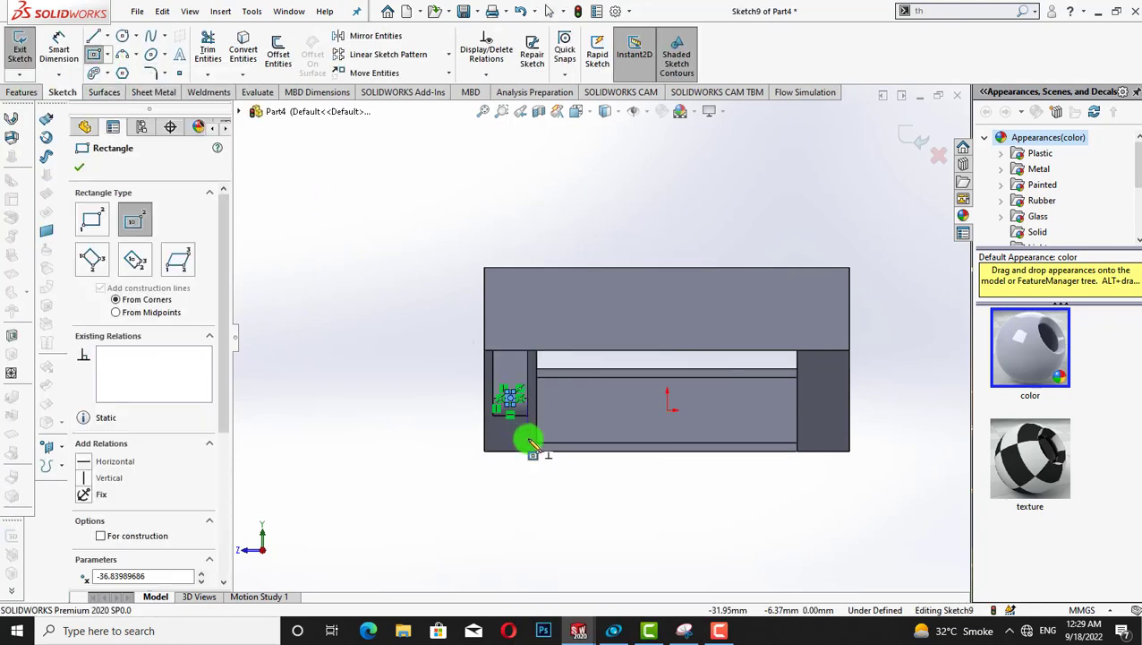
pyautogui.hotkey('ctrl', 'z')
pyautogui.click(338, 141)
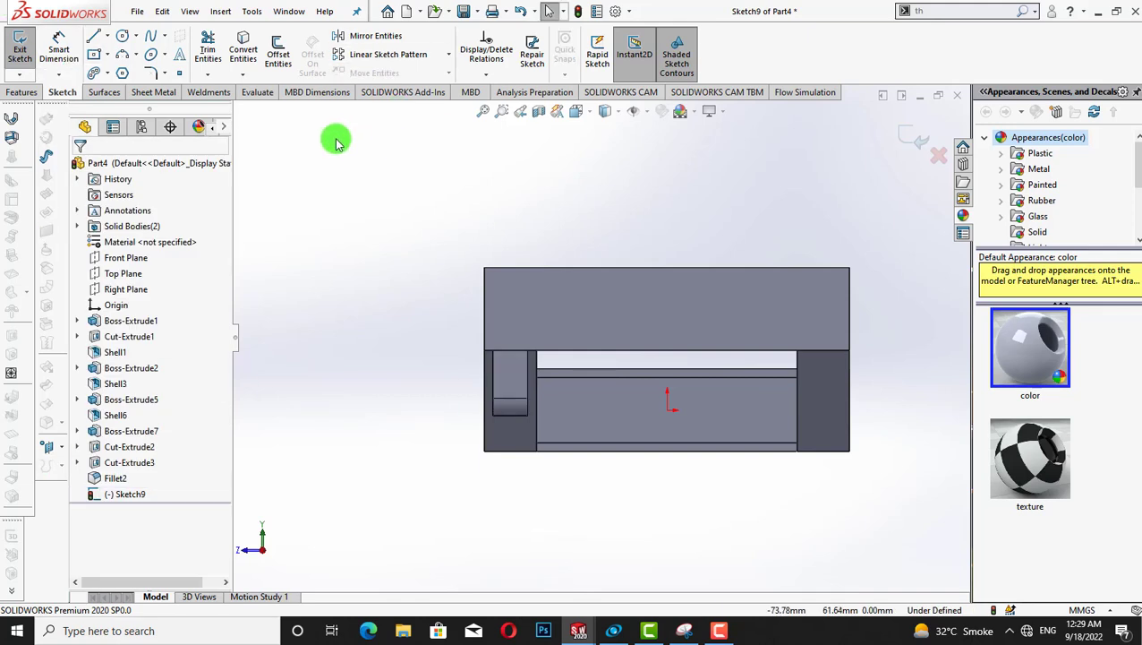
# Draw a center rectangle about 4.6 mm wide and 13.3 mm high, centred where the foot's flat face meets its rounded end
pyautogui.click(112, 56)
pyautogui.click(120, 89)
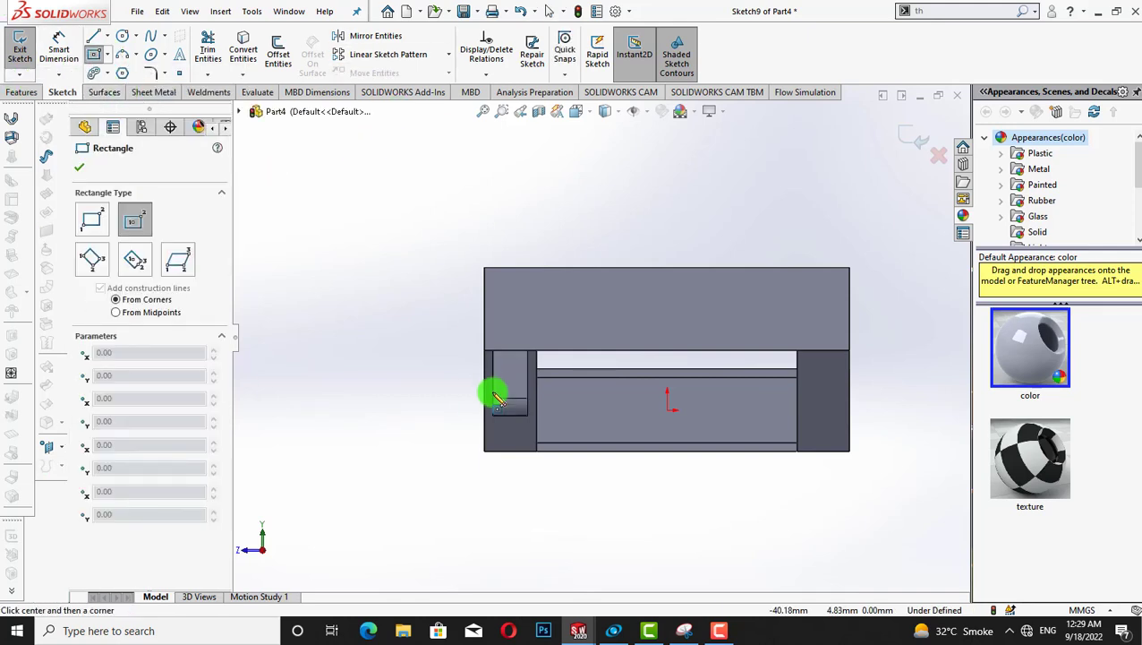
pyautogui.click(510, 391)
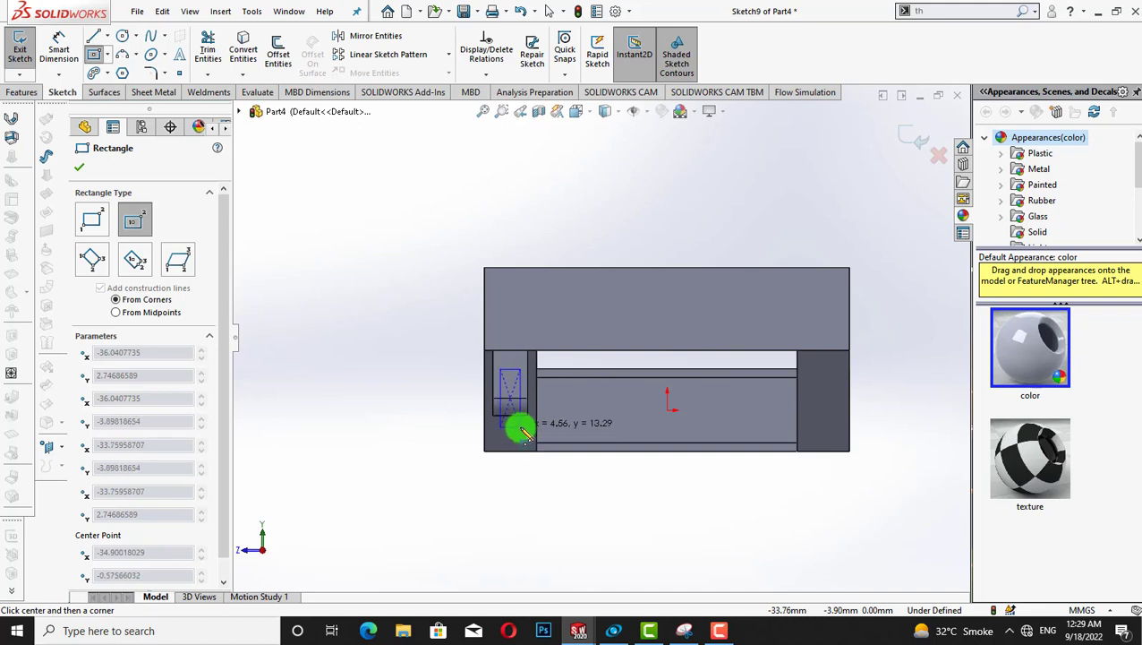
pyautogui.click(523, 428)
pyautogui.press('Escape')
# Dimension the rectangle's lower edge and set its width to 5 mm
pyautogui.scroll(-3, 327, 263)
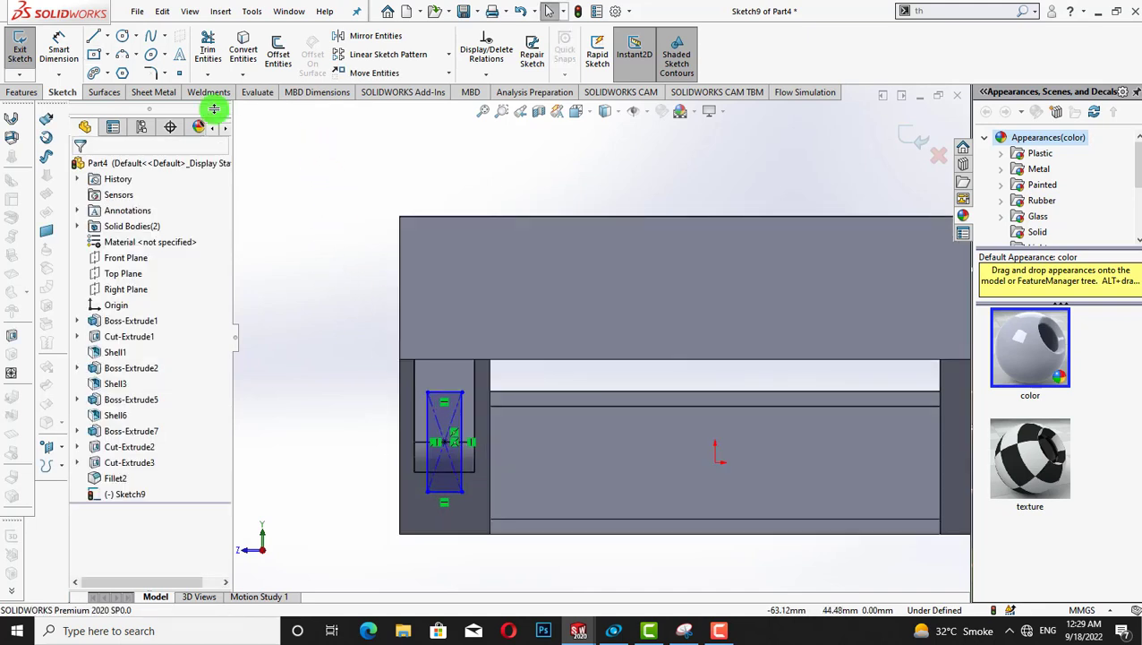
pyautogui.click(449, 496)
pyautogui.click(439, 548)
pyautogui.write('5')
pyautogui.press('Return')
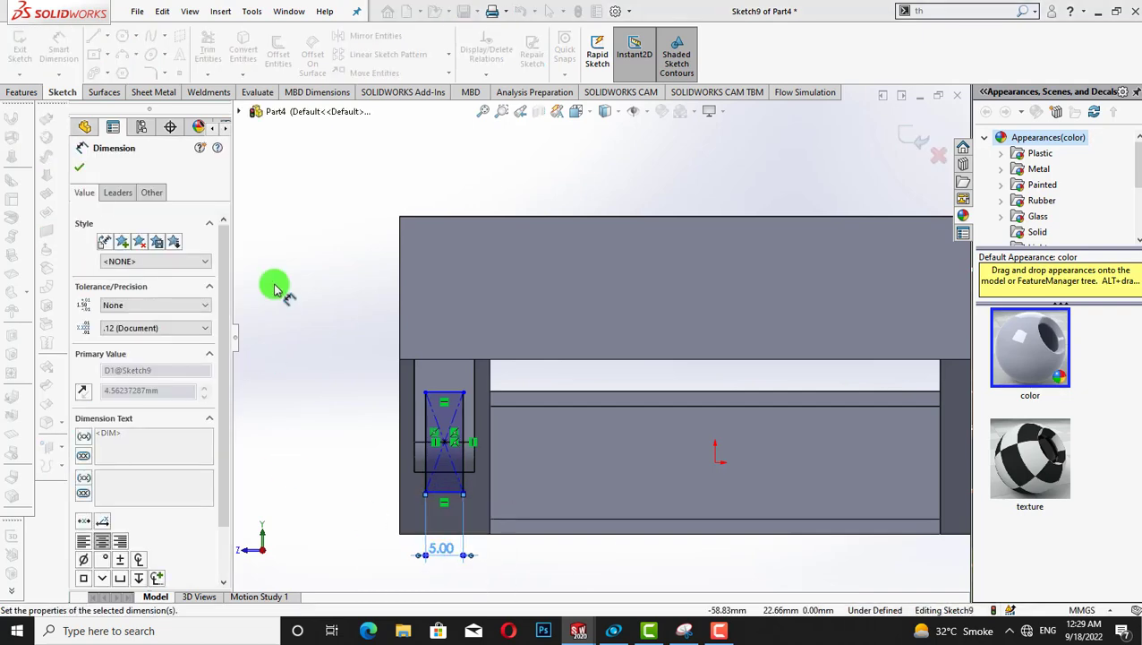
pyautogui.click(79, 166)
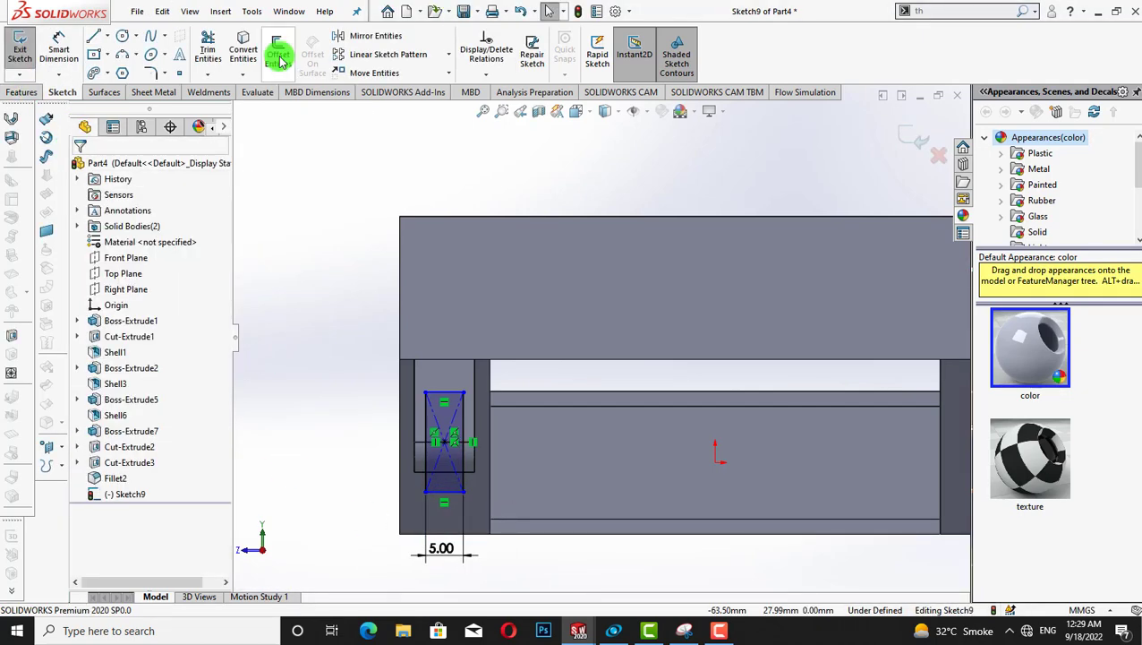
# Cut-extrude the rectangle lengthwise past the foot nearer the bend to slot both feet
pyautogui.click(20, 92)
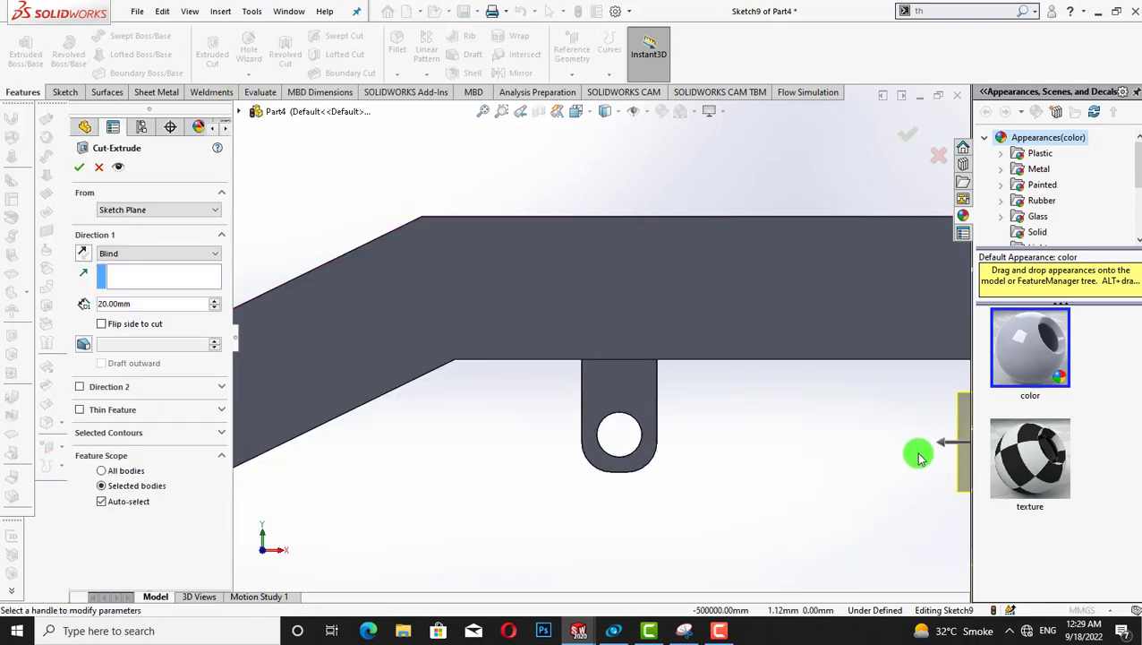
pyautogui.moveTo(919, 457); pyautogui.dragTo(510, 443)
pyautogui.click(79, 168)
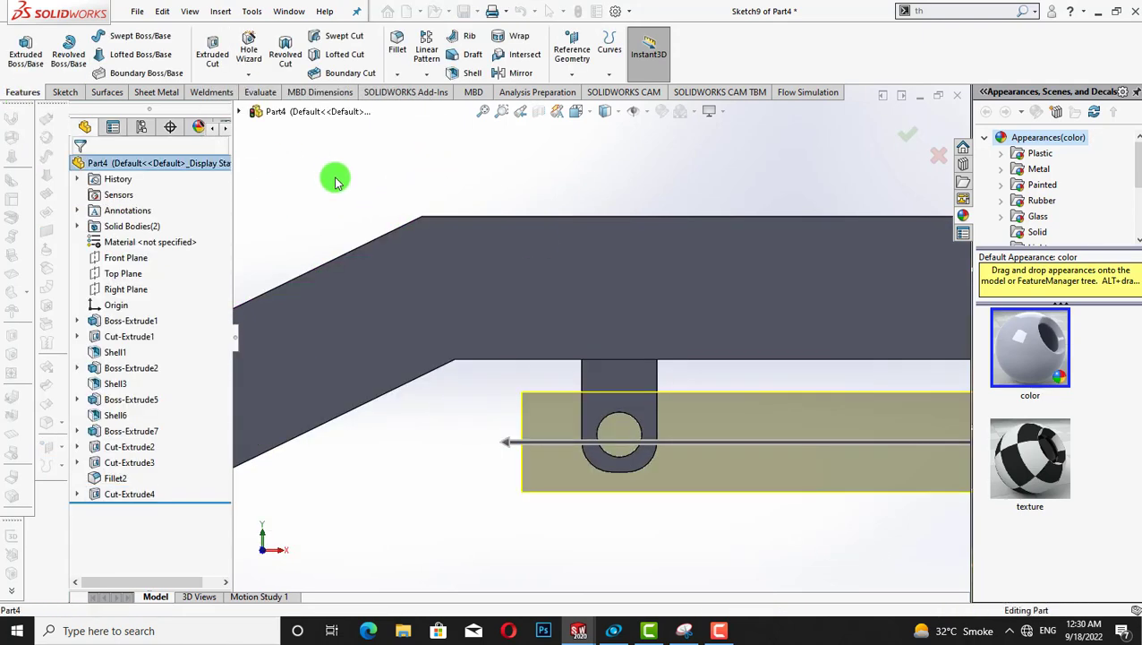
# Examine the slotted feet and the whole frame from several angles
pyautogui.scroll(4, 350, 179)
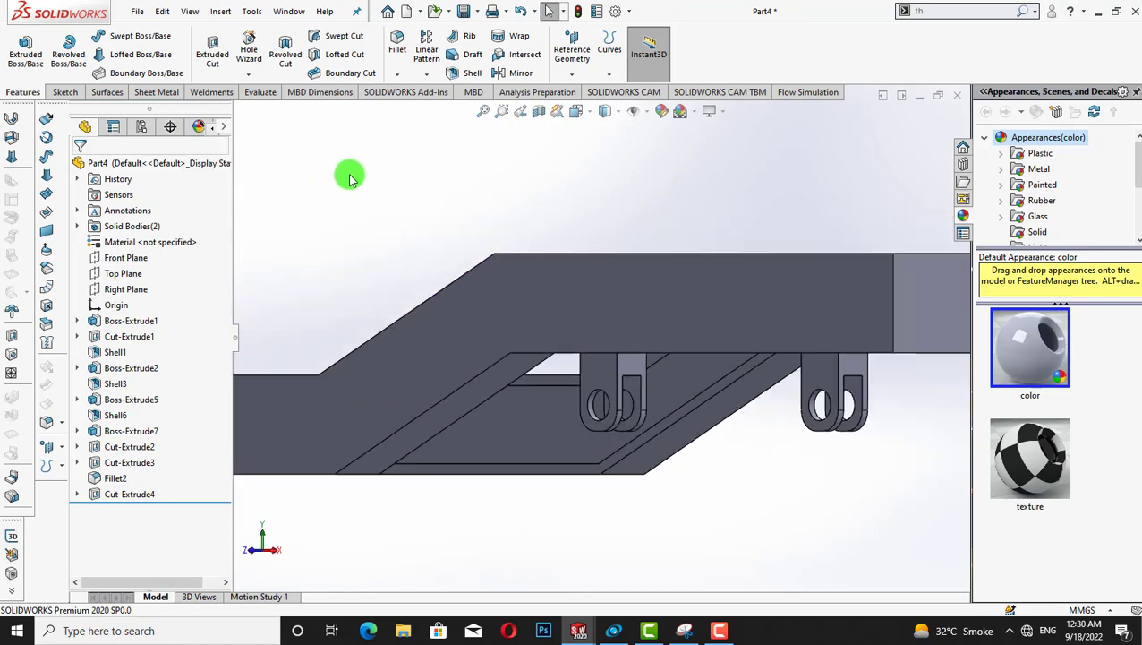
pyautogui.press('Right')
pyautogui.press('Right')
pyautogui.press('Down')
pyautogui.moveTo(356, 181); pyautogui.dragTo(356, 181, button='middle')
pyautogui.press('Right')
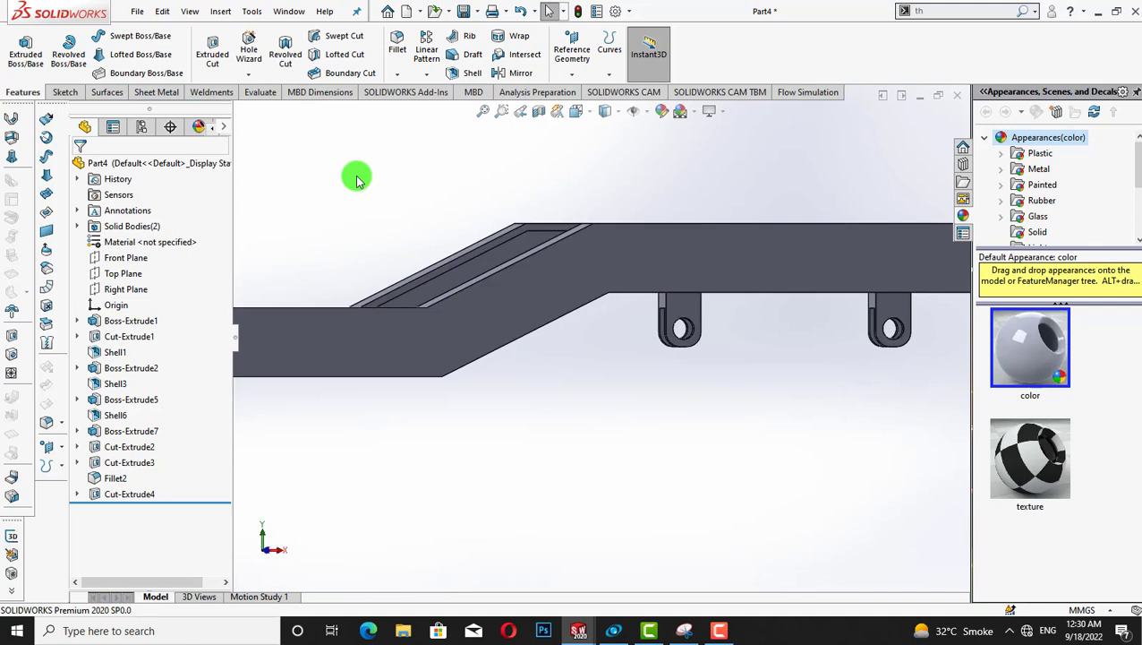
pyautogui.press('Left')
pyautogui.scroll(5, 367, 179)
pyautogui.press('Up')
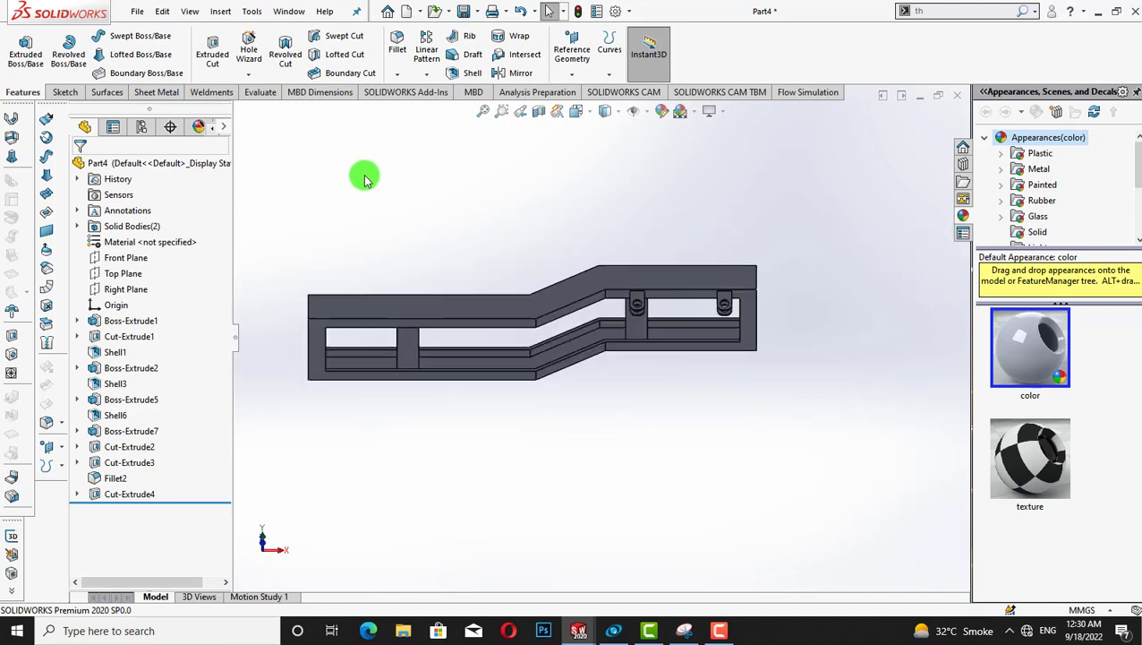
pyautogui.press('Down')
# Start a sketch on the underside of the frame's lower section, viewed from below
pyautogui.hotkey('shift', 'z')
pyautogui.rightClick(342, 185)
pyautogui.click(380, 230)
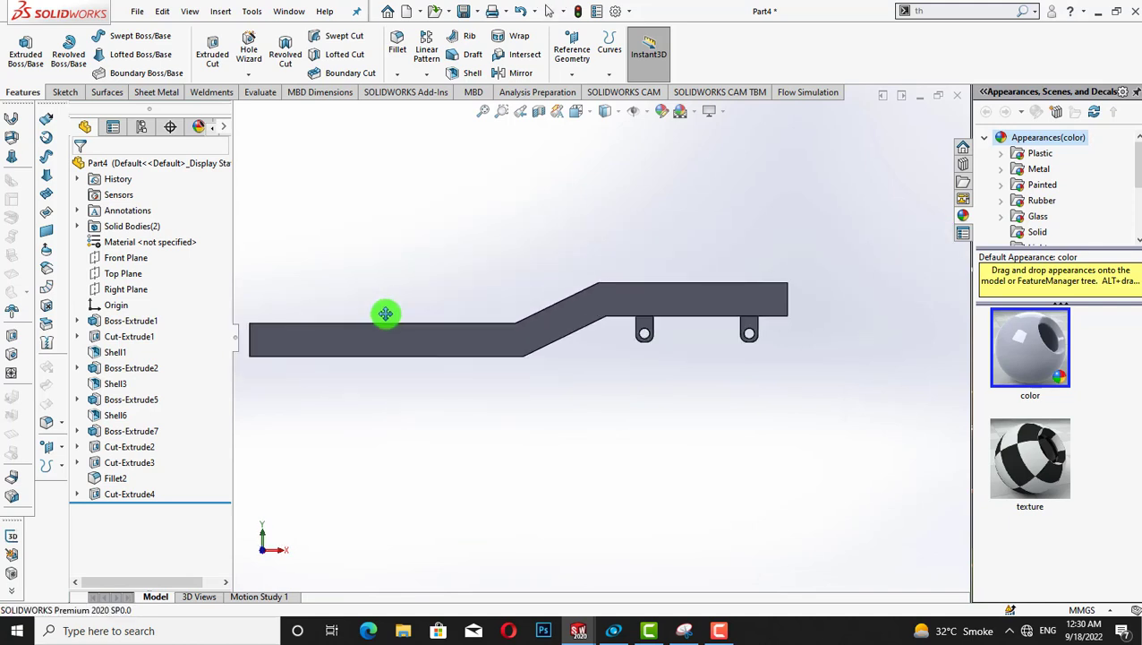
pyautogui.moveTo(382, 314); pyautogui.dragTo(566, 230)
pyautogui.hotkey('shift', 'Up')
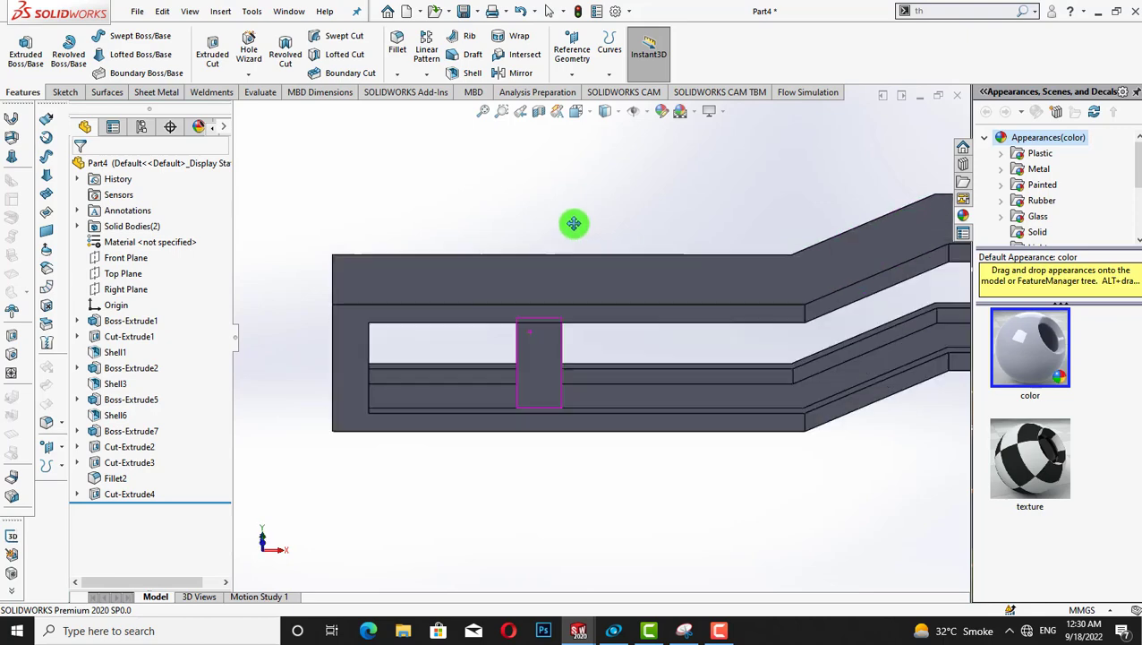
pyautogui.rightClick(572, 215)
pyautogui.click(580, 224)
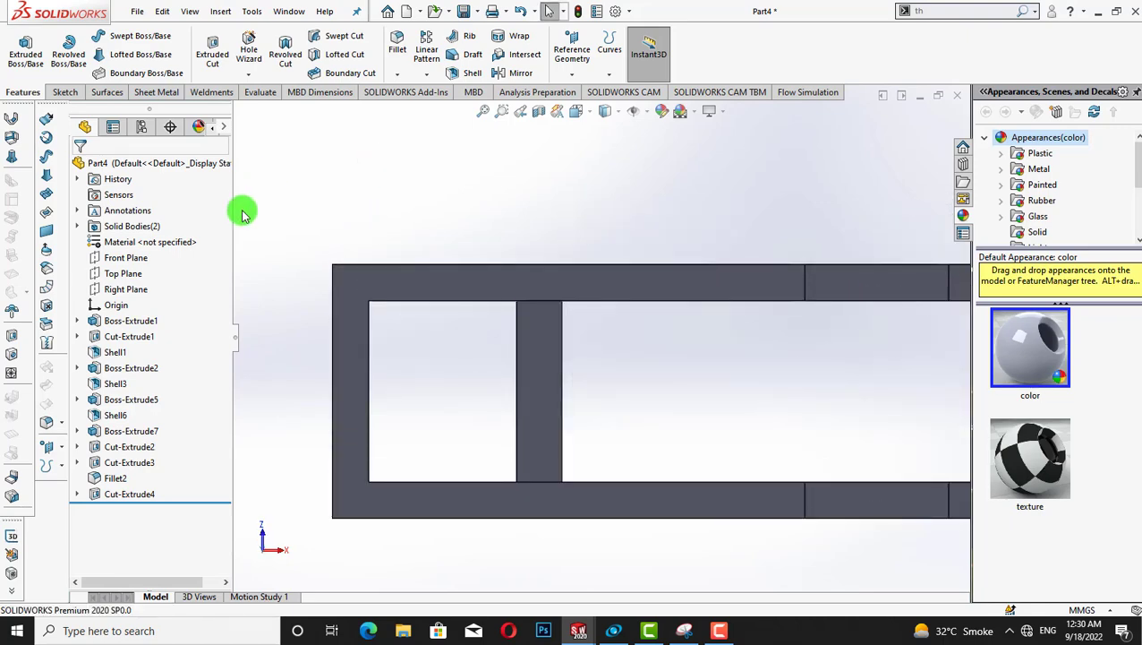
pyautogui.rightClick(439, 282)
pyautogui.click(466, 244)
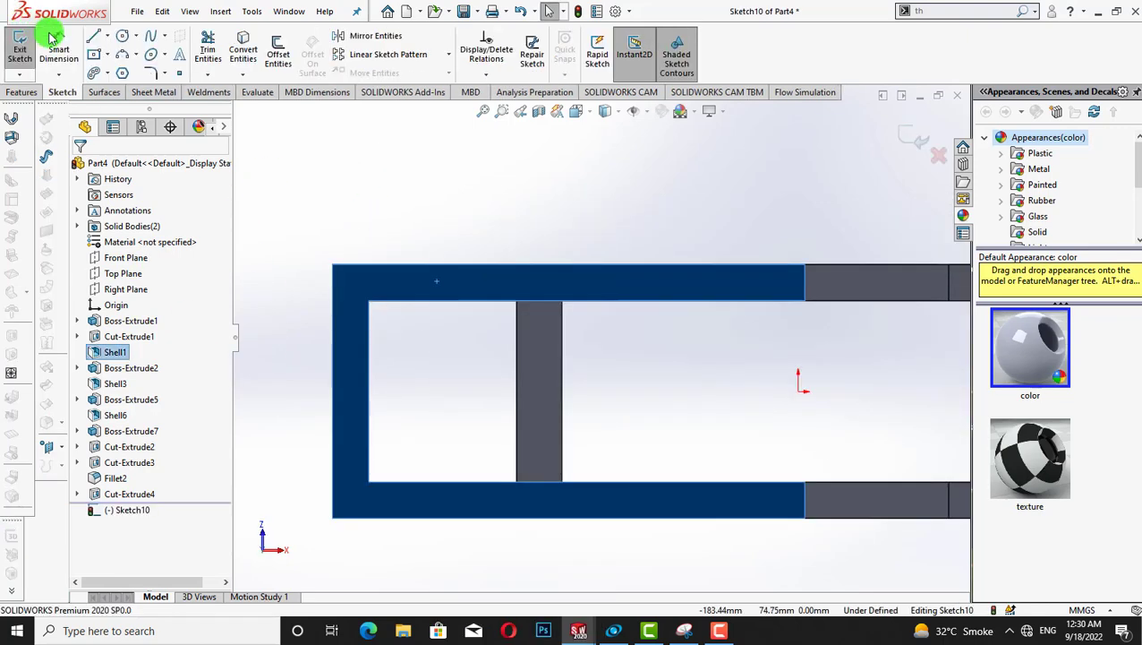
# Draw a small center rectangle within the width of the foot-side rail, between the frame's end and the nearby crossbar
pyautogui.click(118, 63)
pyautogui.click(126, 92)
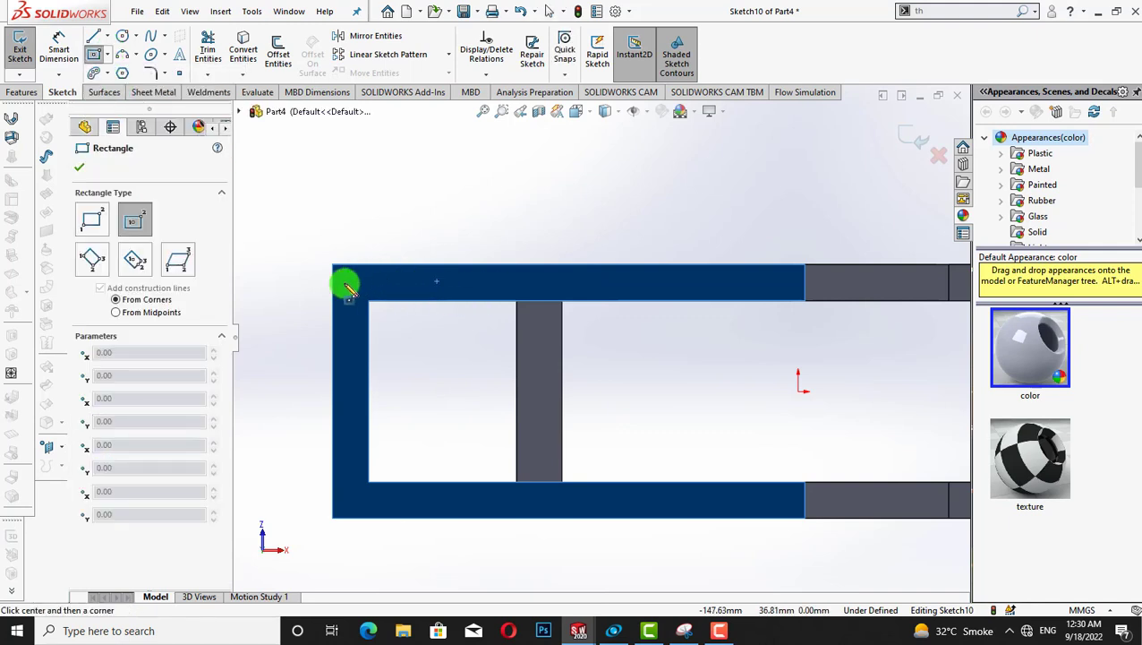
pyautogui.click(410, 283)
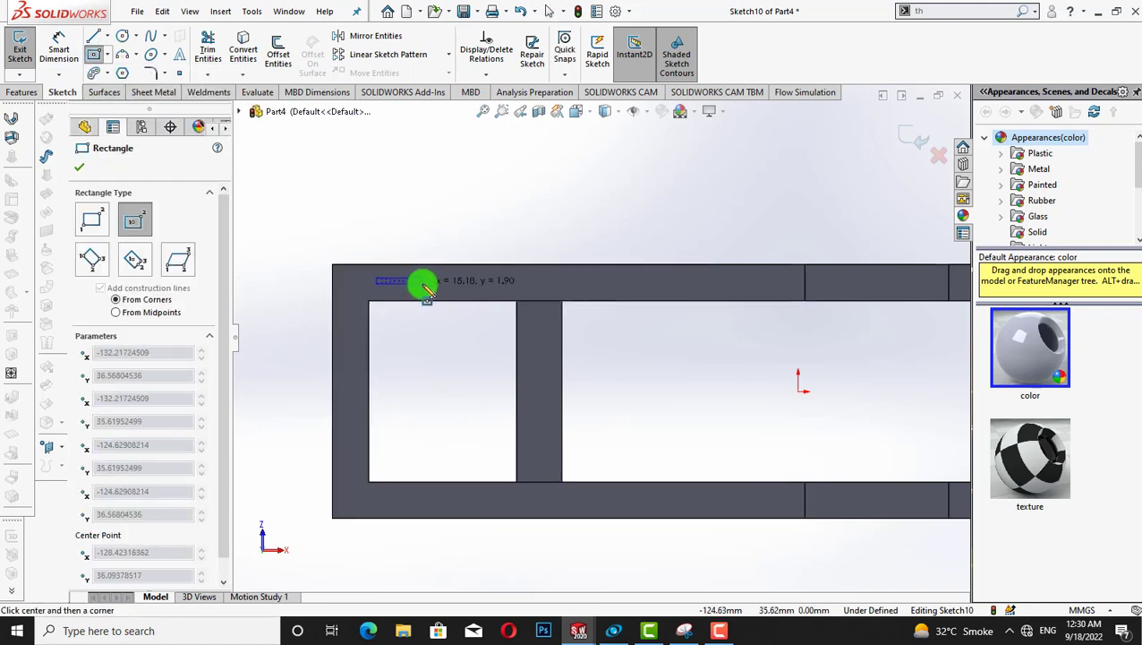
pyautogui.click(419, 295)
pyautogui.rightClick(426, 206)
pyautogui.click(435, 217)
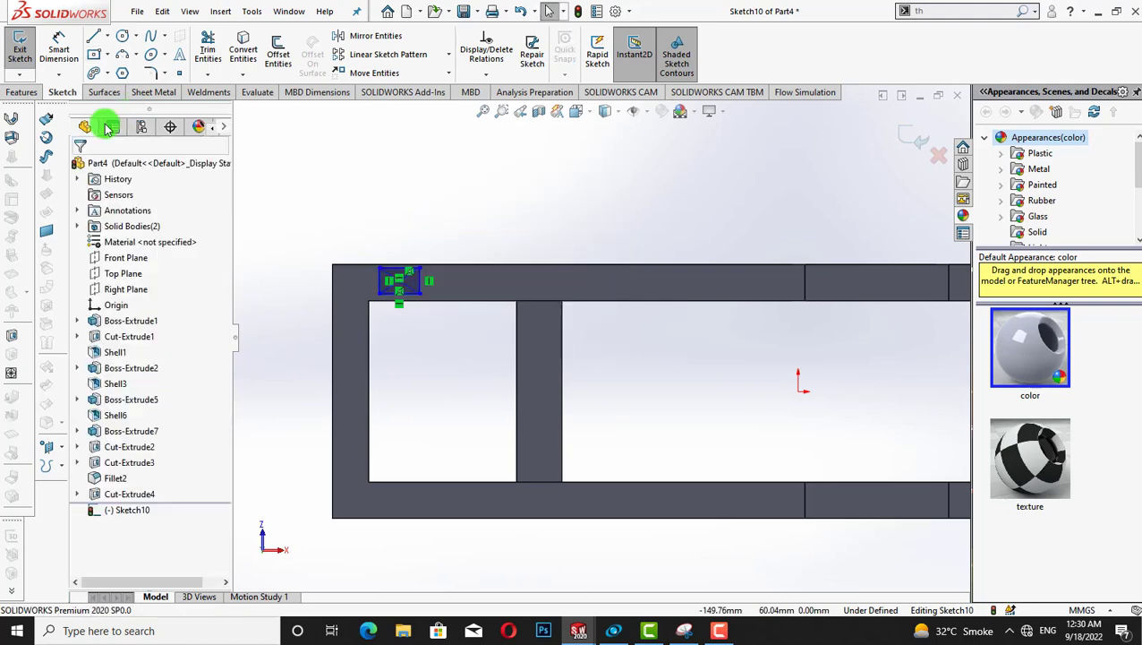
# Dimension the small rectangle's height across the rail and set it to 7.50 mm
pyautogui.click(60, 51)
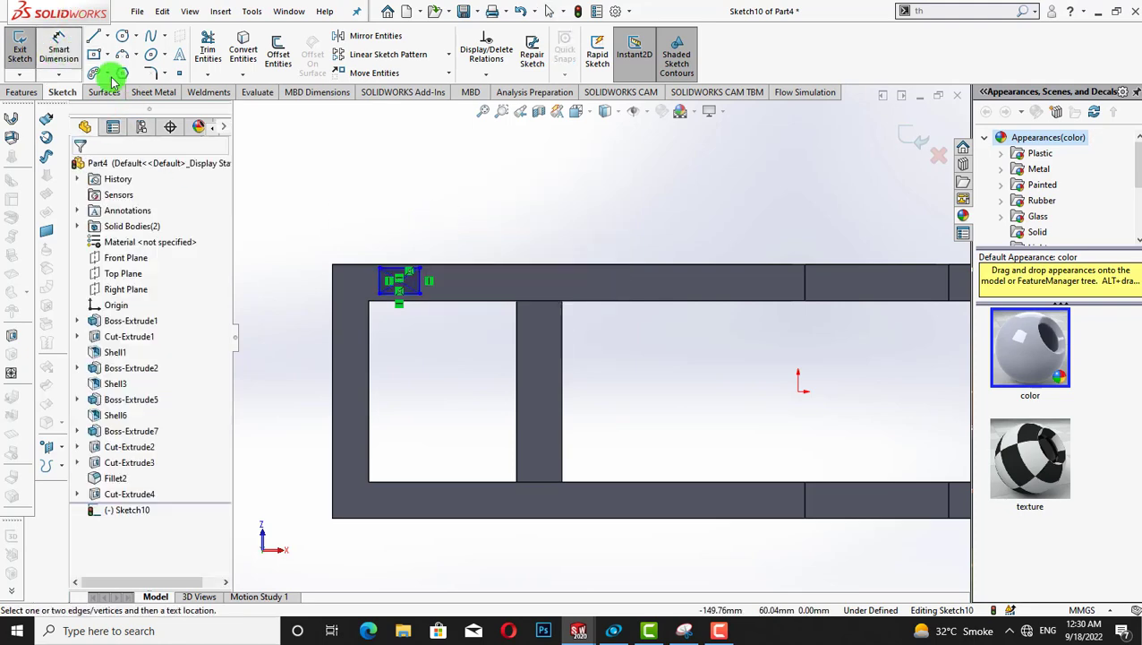
pyautogui.click(434, 282)
pyautogui.click(419, 282)
pyautogui.click(80, 167)
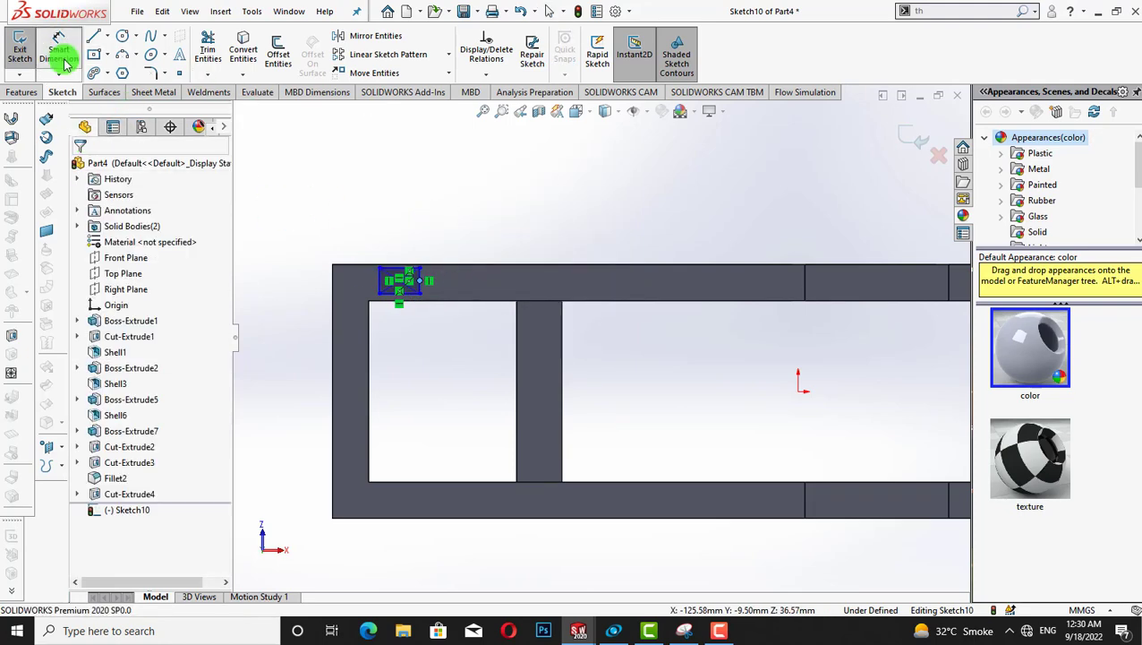
pyautogui.click(59, 51)
pyautogui.click(421, 280)
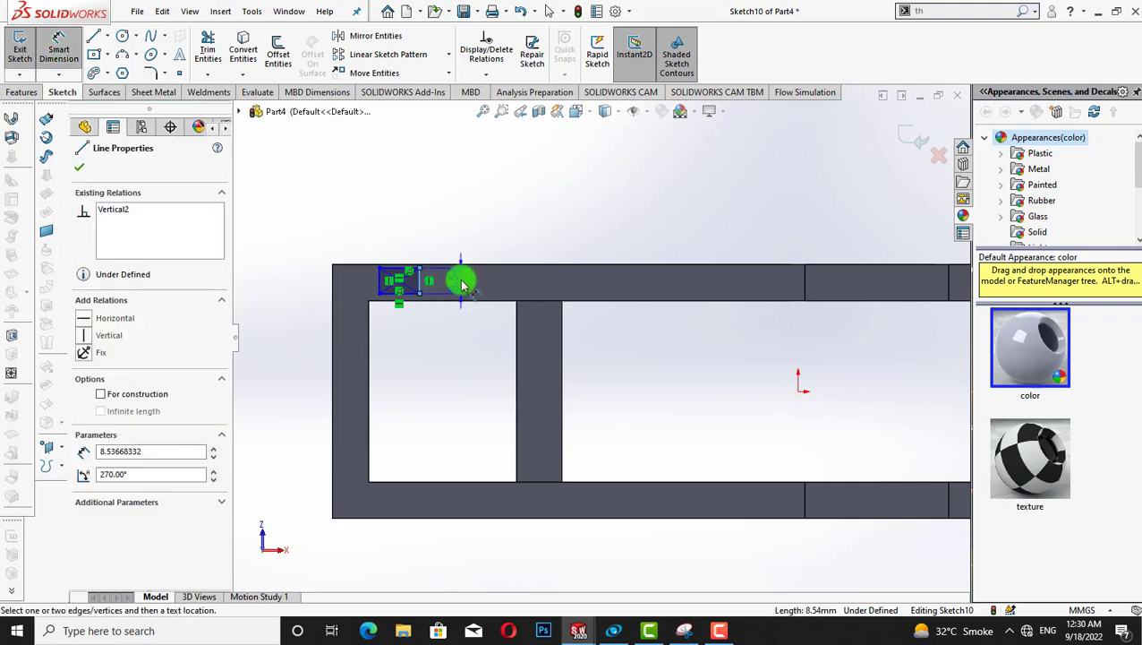
pyautogui.click(462, 284)
pyautogui.write('10')
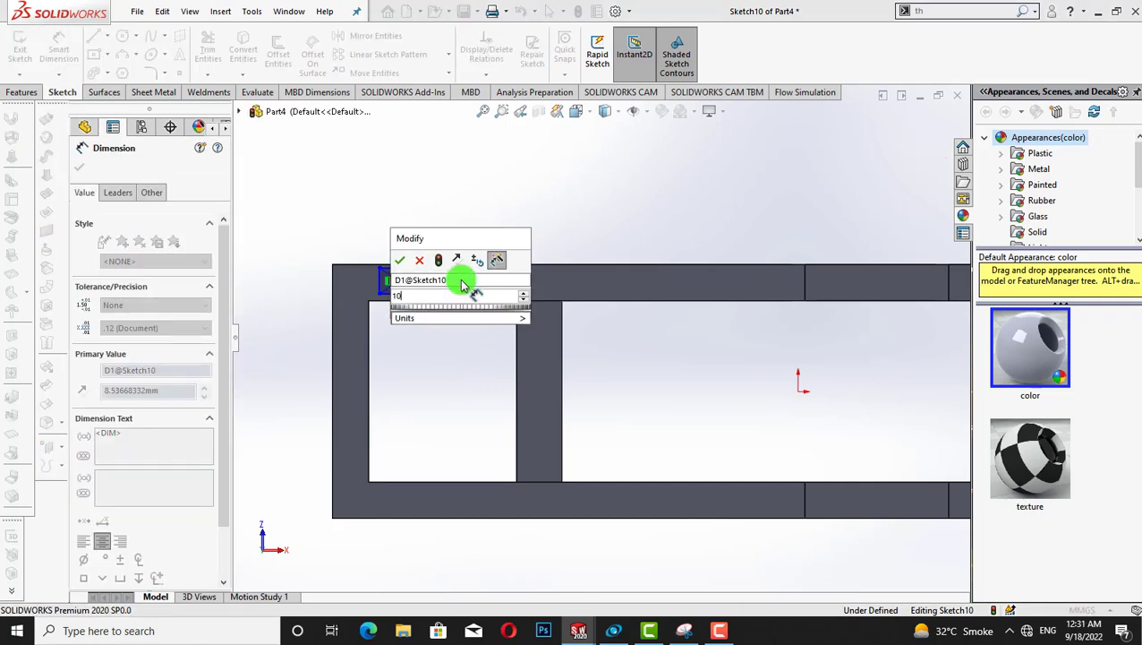
pyautogui.press('BackSpace')
pyautogui.write('7.50')
pyautogui.click(385, 281)
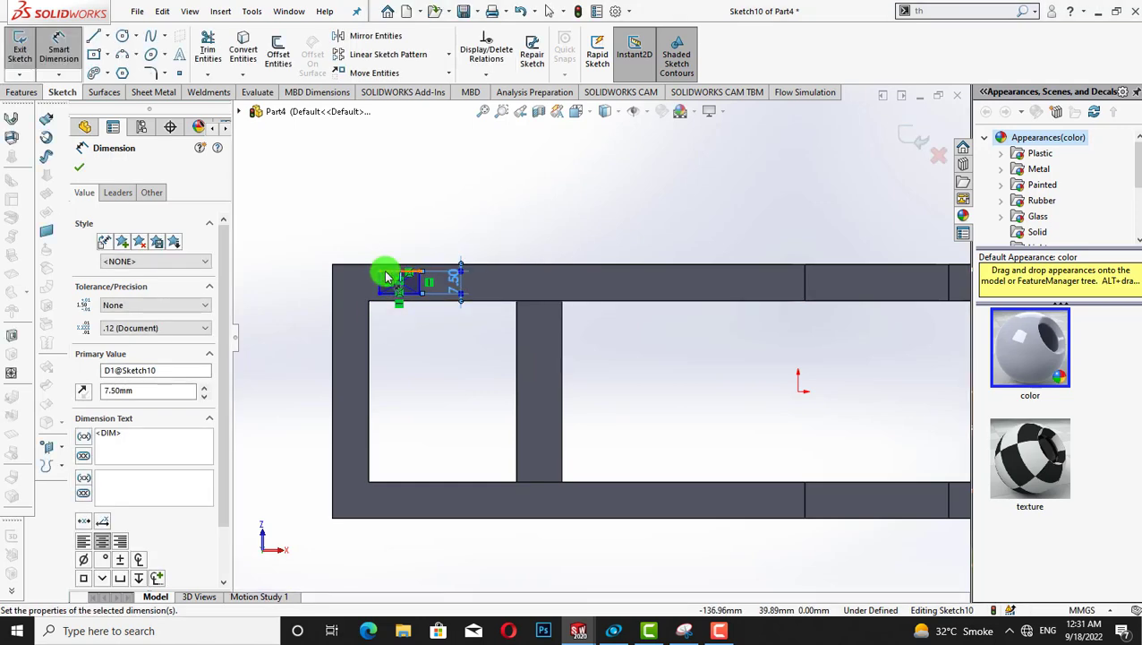
# Try to dimension the rectangle's length, cancel the value entry, and undo the latest dimensions
pyautogui.click(386, 271)
pyautogui.click(397, 248)
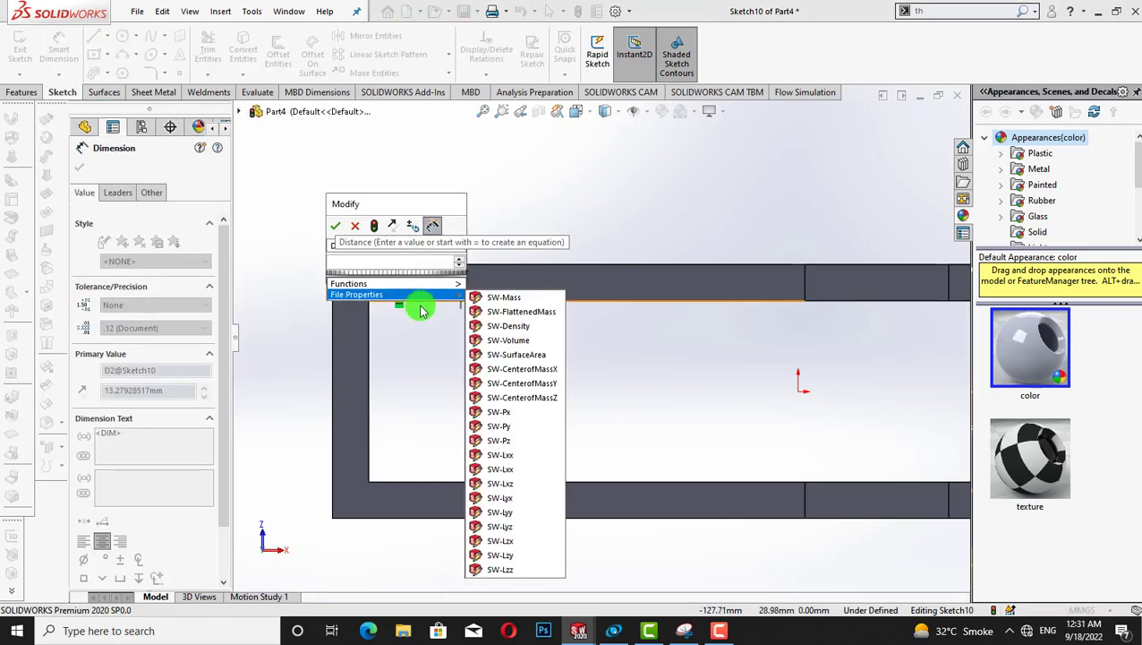
pyautogui.click(357, 227)
pyautogui.click(358, 225)
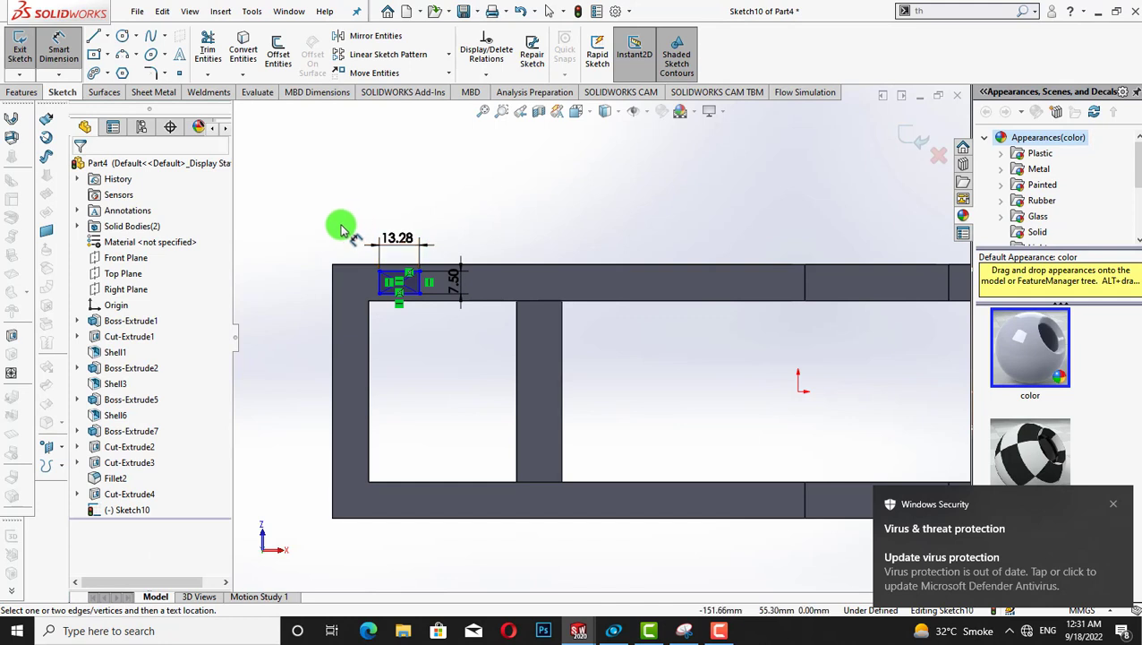
pyautogui.press('Escape')
pyautogui.hotkey('ctrl', 'z')
pyautogui.hotkey('ctrl', 'z')
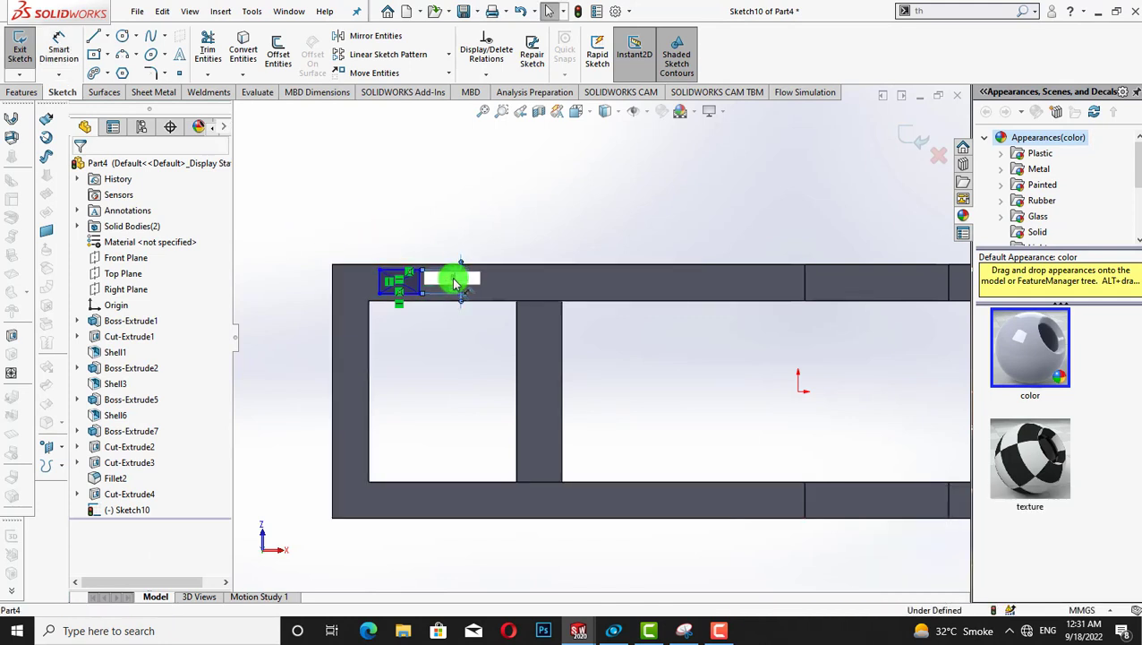
# Dimension the small rectangle 8 mm high across the rail and 10 mm long
pyautogui.click(397, 283)
pyautogui.click(393, 270)
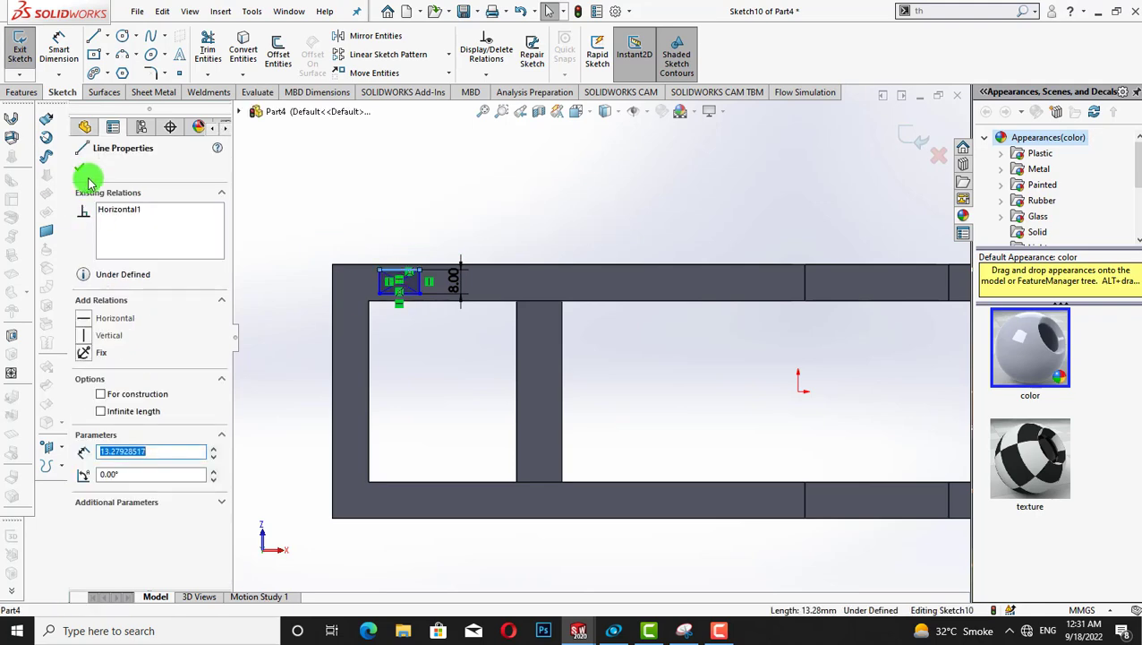
pyautogui.click(85, 172)
pyautogui.click(52, 45)
pyautogui.click(386, 271)
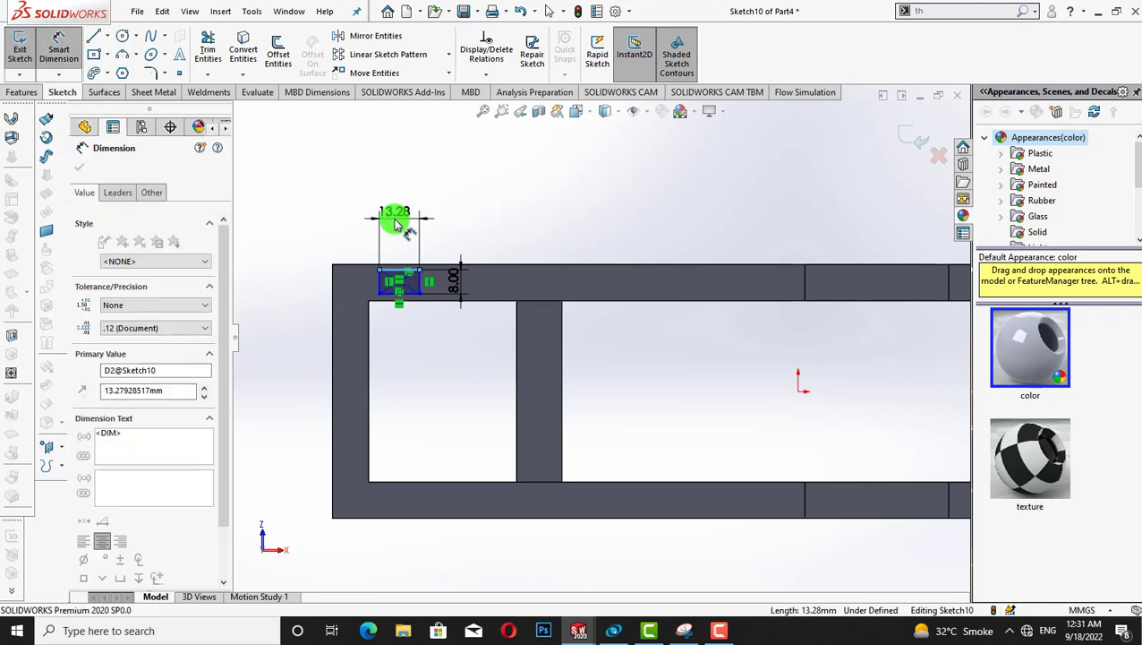
pyautogui.click(395, 217)
pyautogui.click(247, 208)
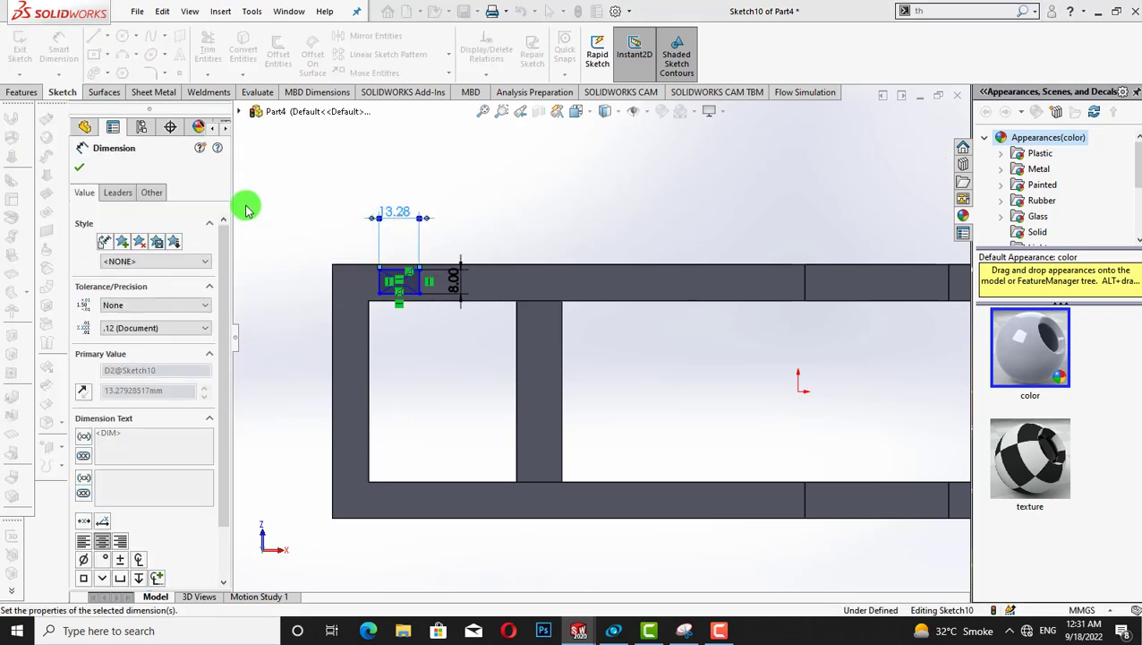
pyautogui.click(79, 169)
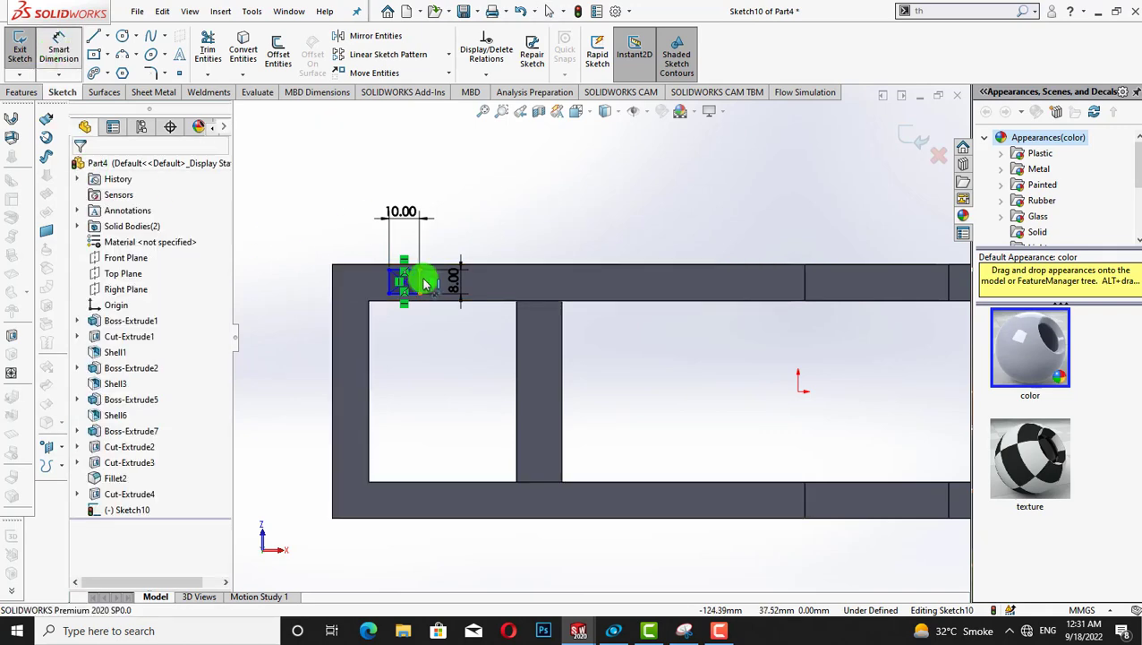
# Dimension the rectangle's center from the rail's outer edge and set the distance to 5 mm
pyautogui.click(368, 267)
pyautogui.click(363, 276)
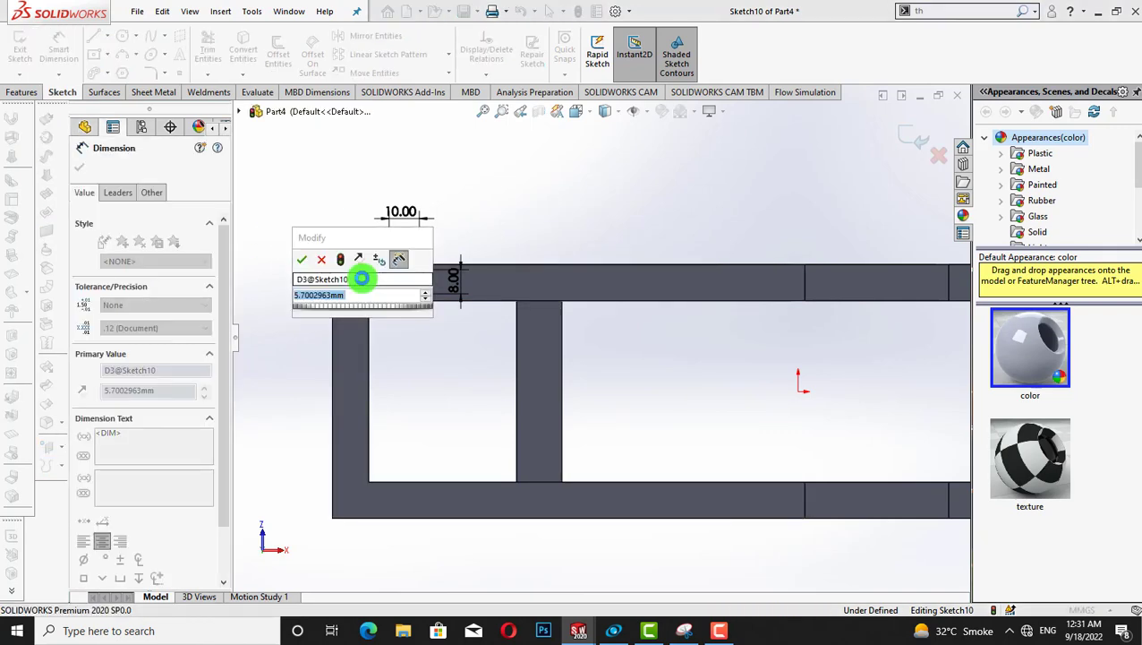
pyautogui.press('BackSpace')
pyautogui.write('6')
pyautogui.press('Return')
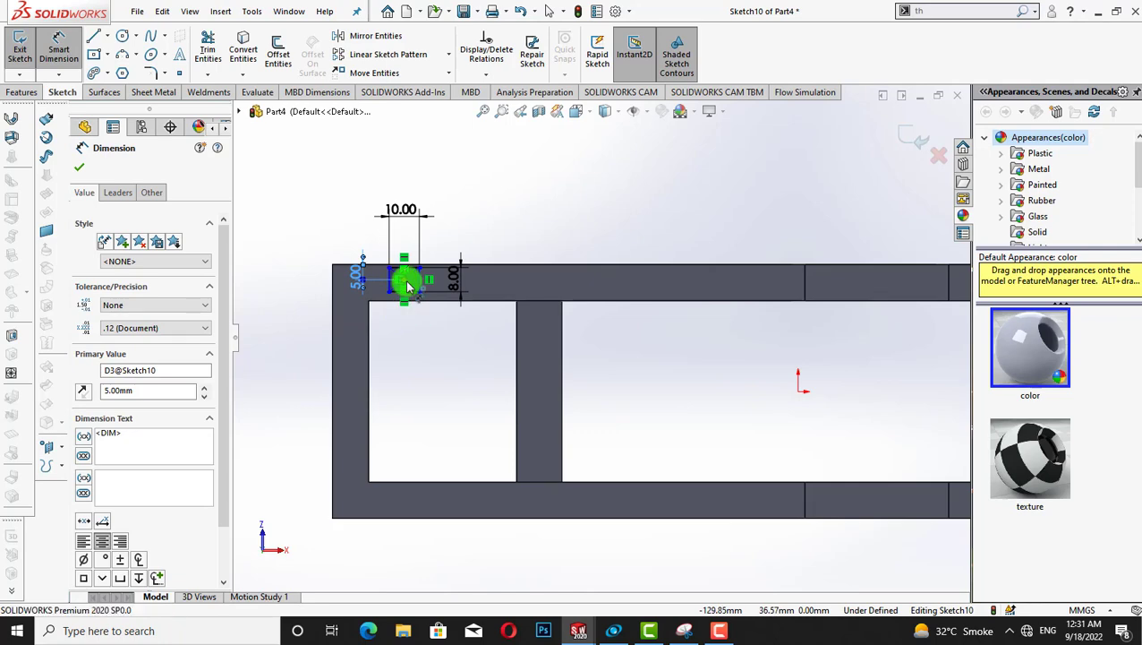
# Try to add a second dimension from the rectangle's center to the rail's inner edge
pyautogui.click(405, 283)
pyautogui.click(428, 349)
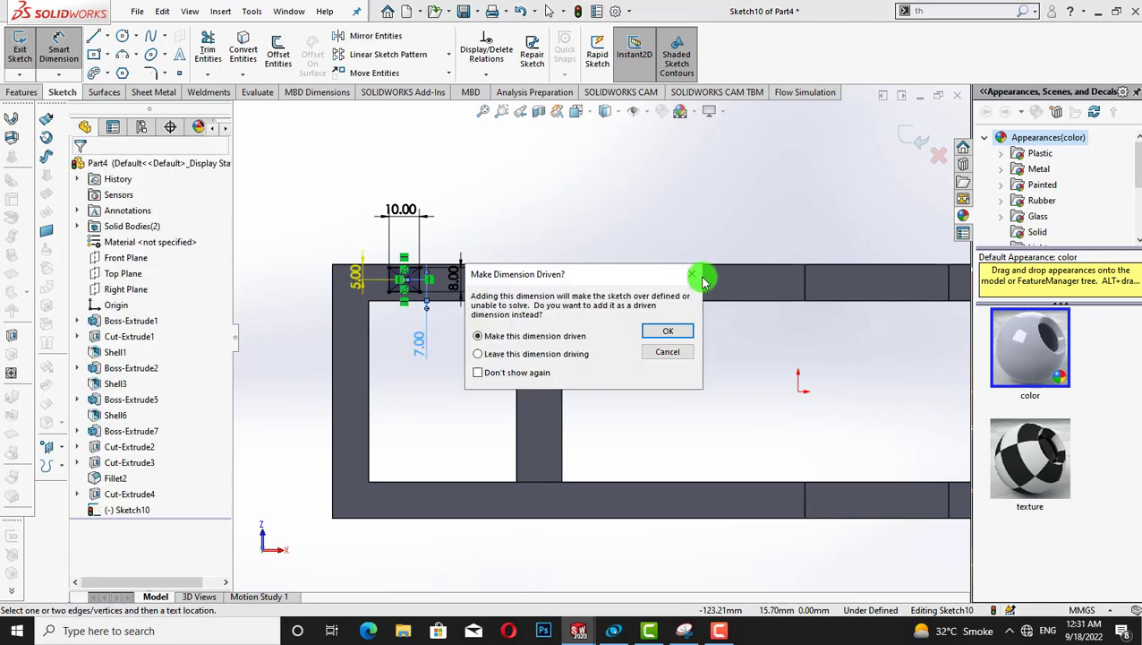
pyautogui.press('Escape')
pyautogui.press('Escape')
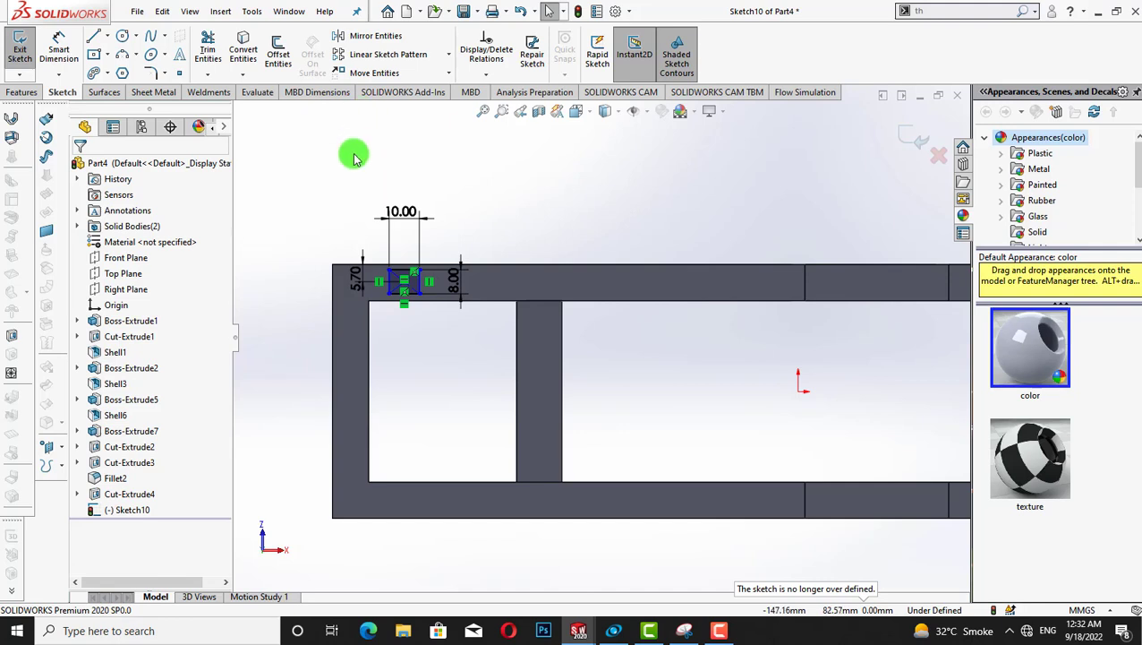
# Set the distance between the rectangle's center and the rail's outer edge to 6 mm
pyautogui.click(350, 279)
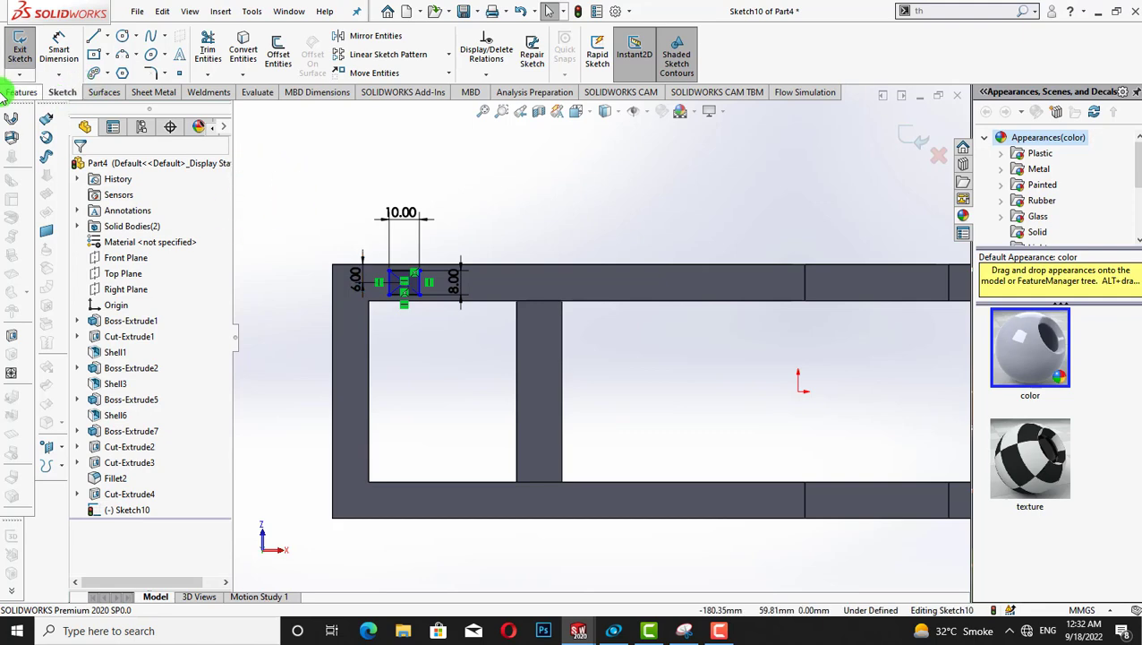
pyautogui.click(34, 93)
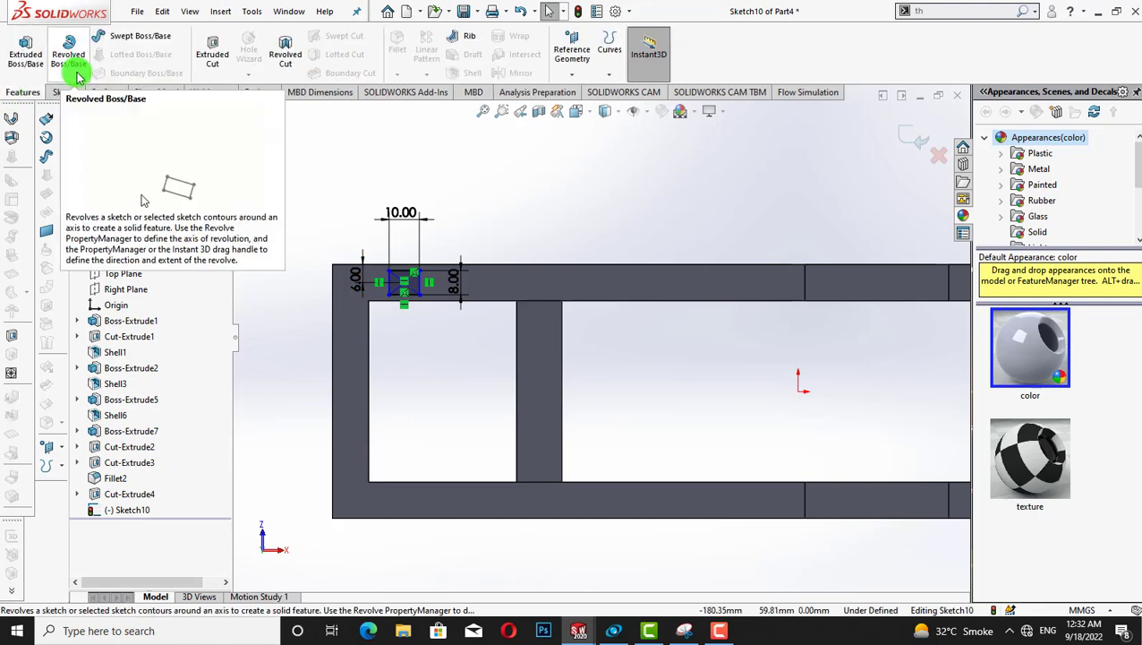
pyautogui.click(53, 95)
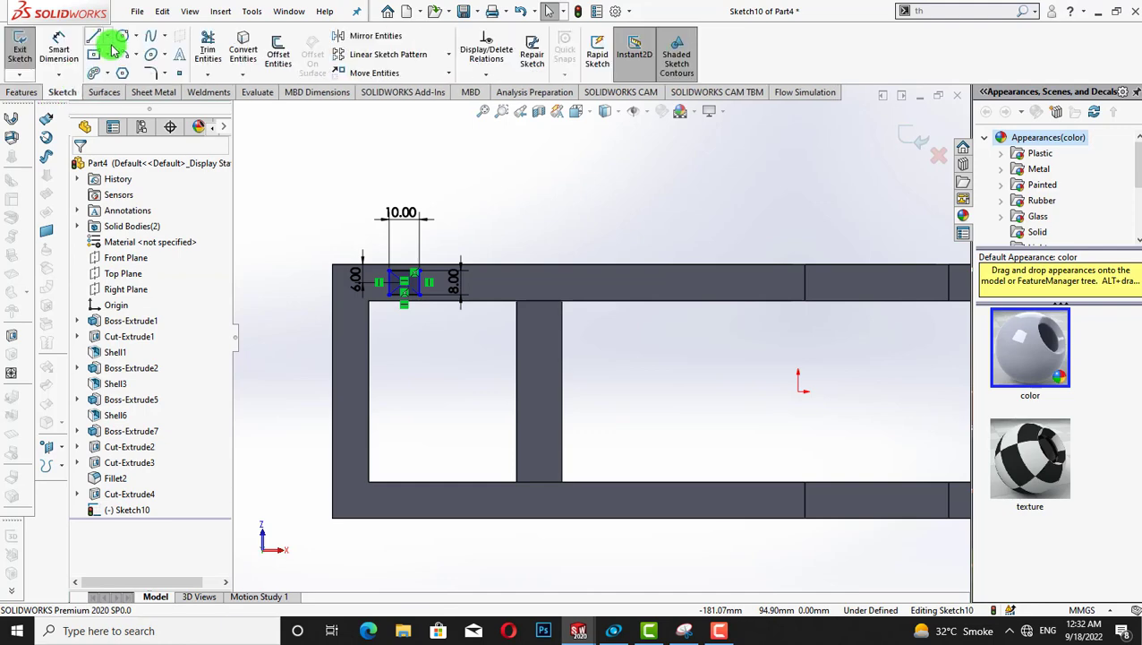
# Draw a vertical centerline about 30 mm long across the rail, between the rectangle and the nearby crossbar
pyautogui.click(107, 36)
pyautogui.click(99, 74)
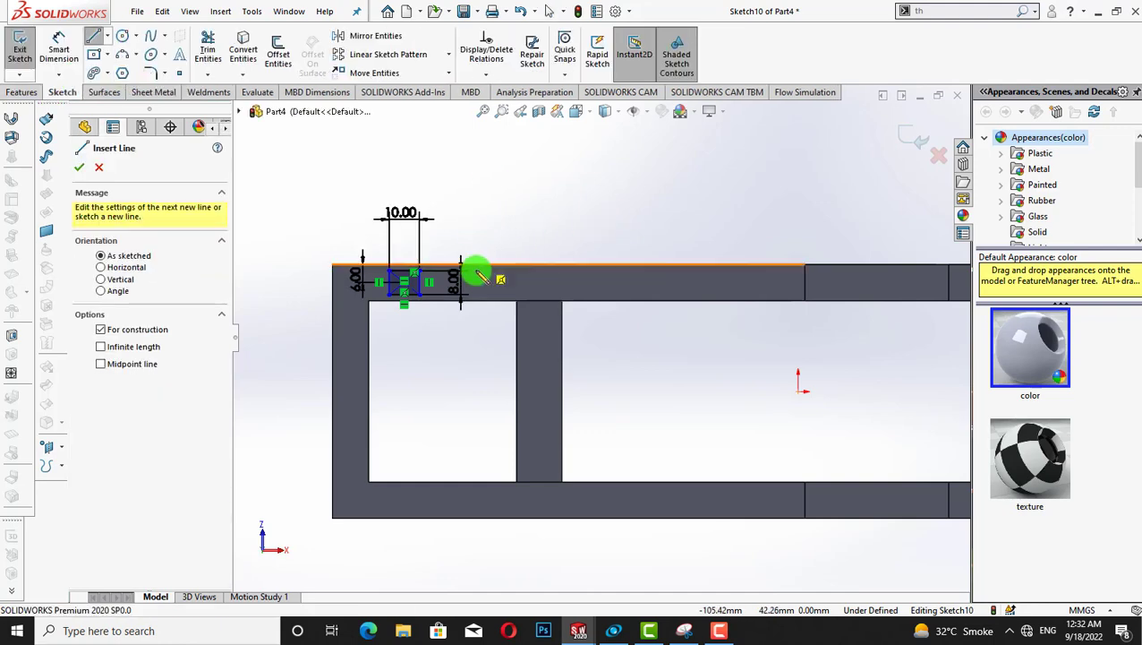
pyautogui.click(475, 247)
pyautogui.click(476, 336)
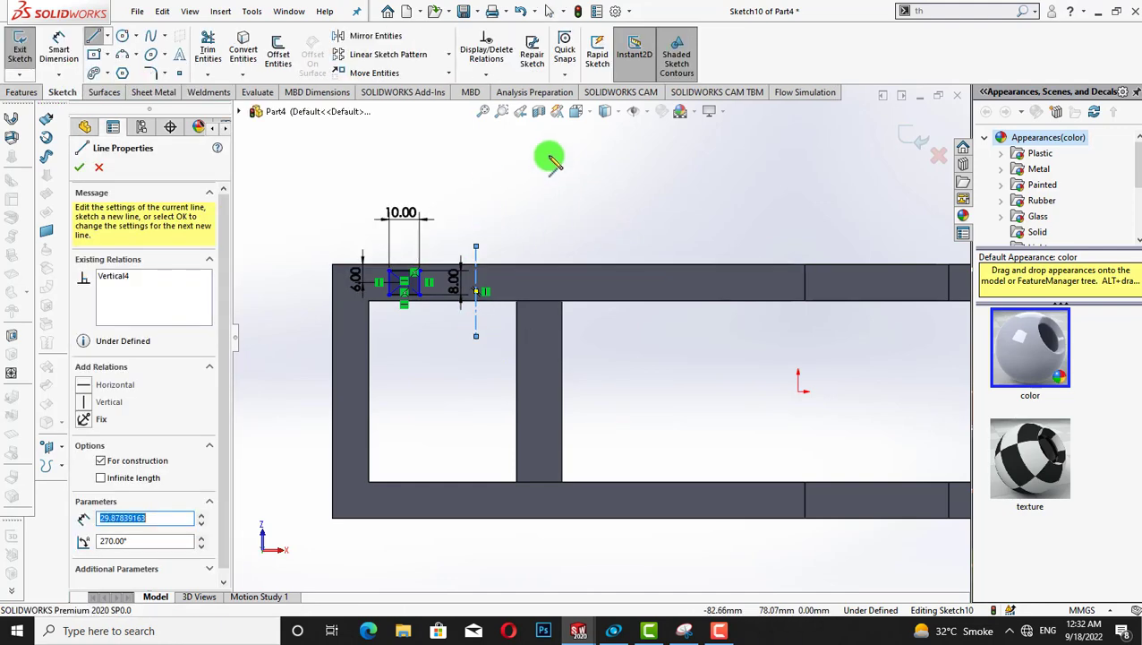
pyautogui.rightClick(547, 155)
pyautogui.click(567, 163)
# Dimension the centerline 25 mm from the rectangle's side nearer the crossbar
pyautogui.click(58, 49)
pyautogui.click(476, 318)
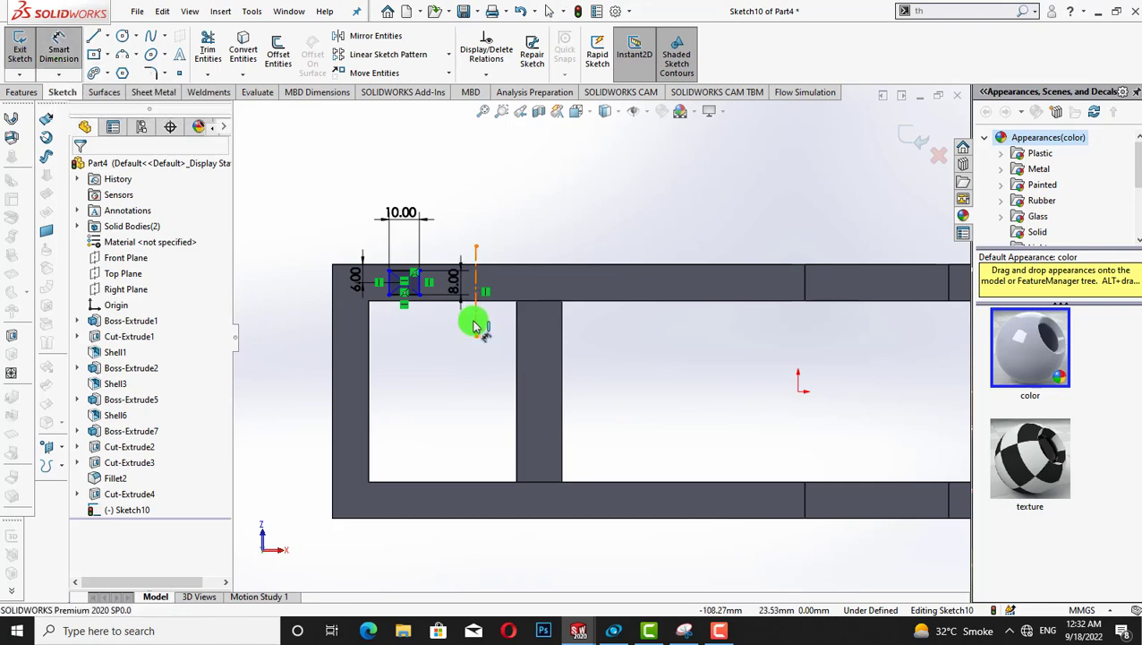
pyautogui.click(421, 287)
pyautogui.click(439, 344)
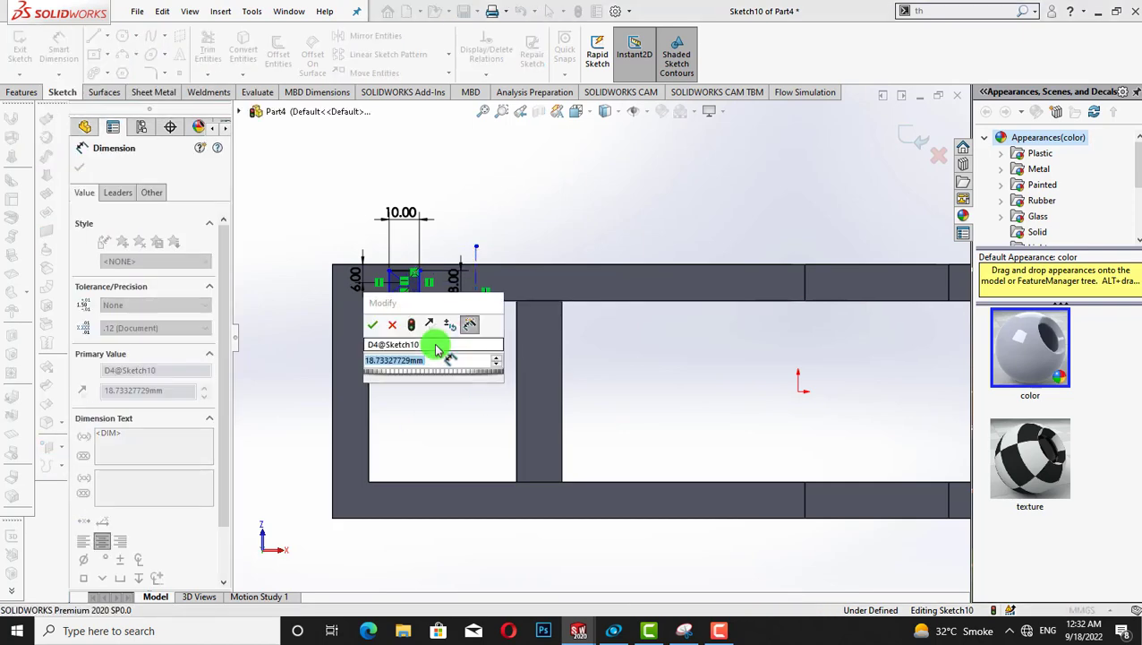
pyautogui.write('25')
pyautogui.press('Return')
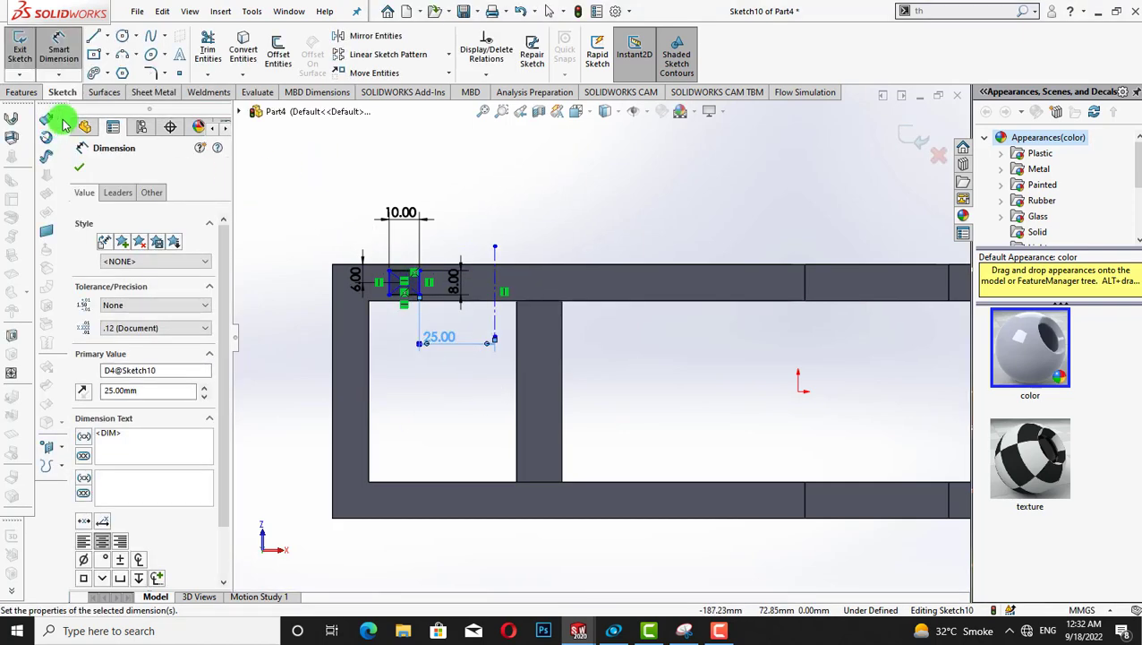
pyautogui.click(80, 169)
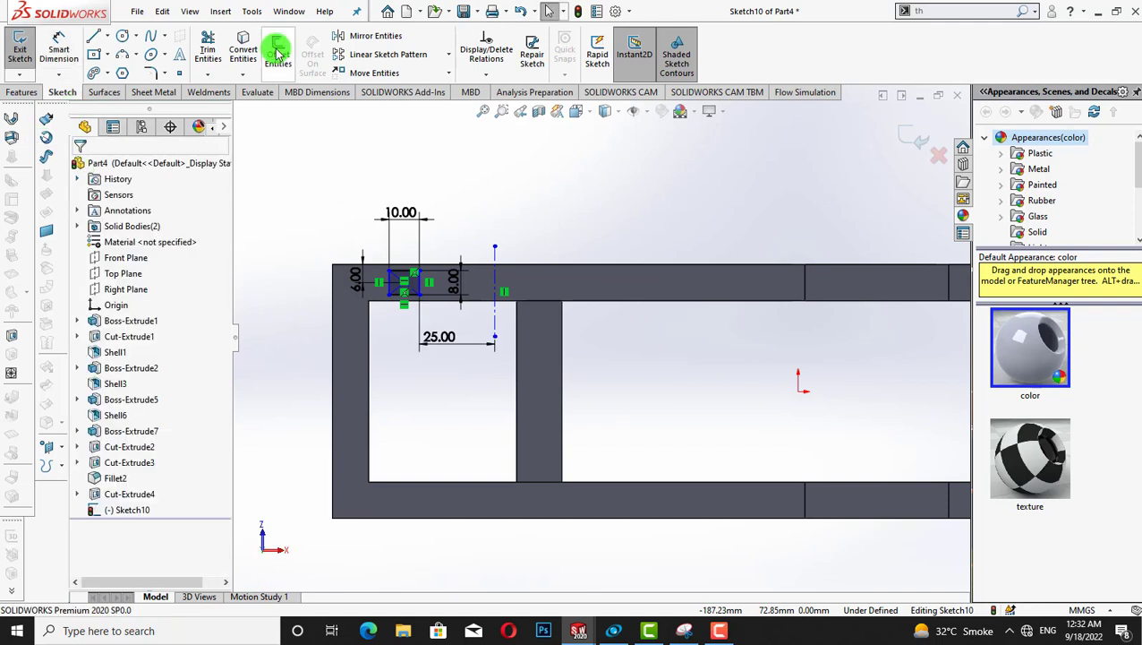
# Mirror the whole rectangle with its center about the vertical centerline, keeping the original
pyautogui.moveTo(372, 239); pyautogui.dragTo(427, 321)
pyautogui.click(368, 36)
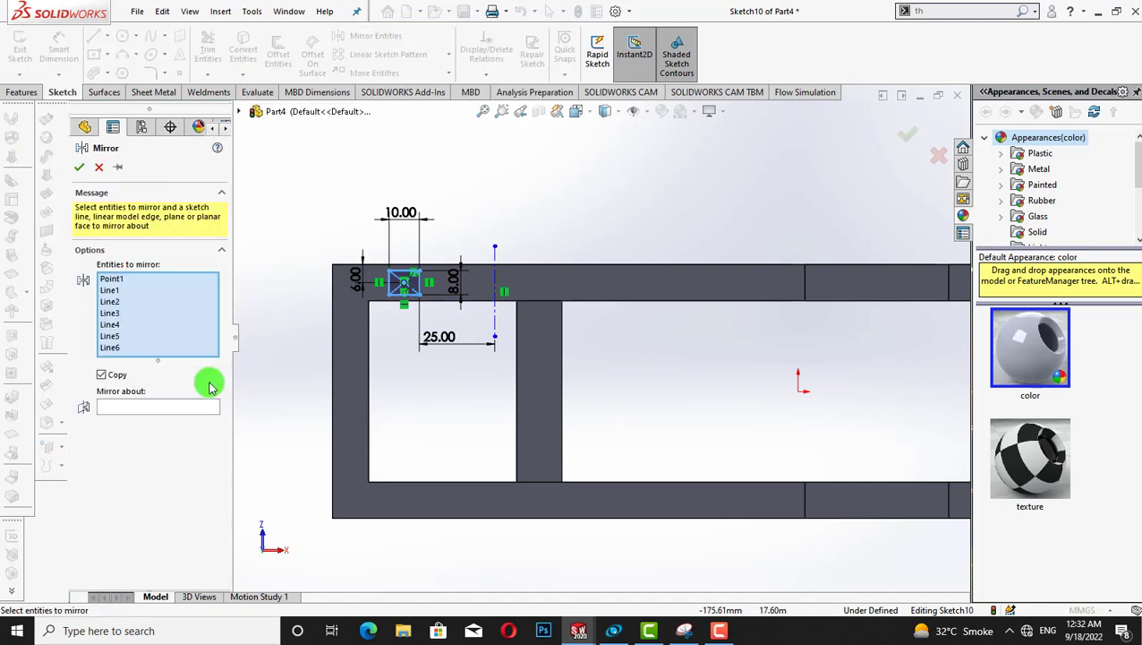
pyautogui.click(191, 406)
pyautogui.click(494, 265)
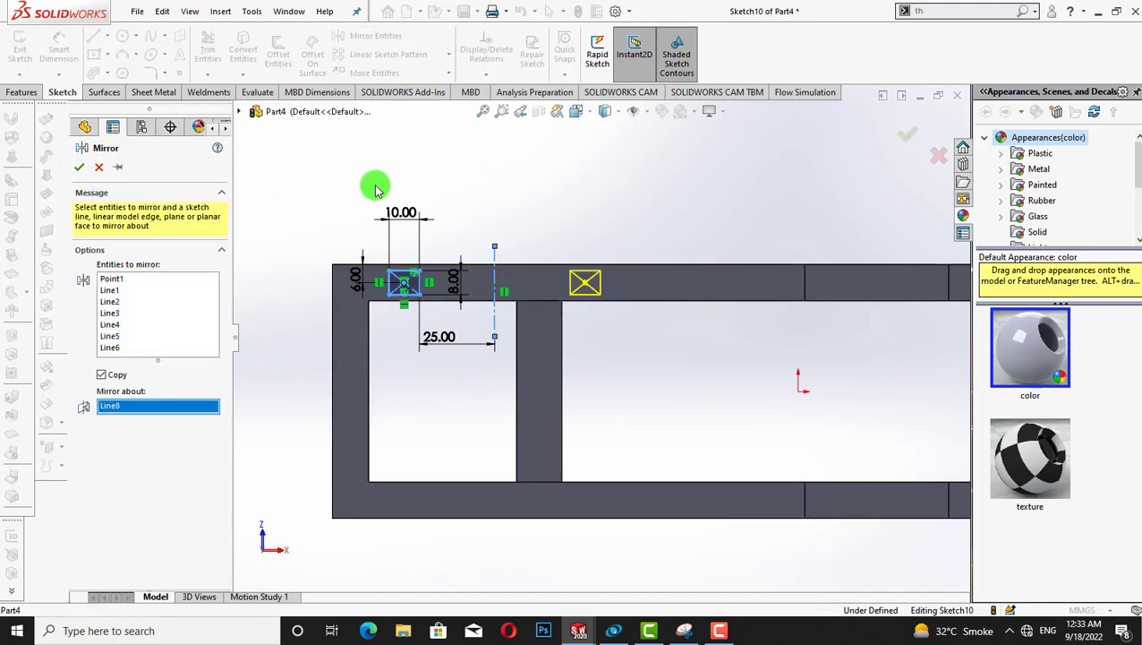
pyautogui.click(81, 171)
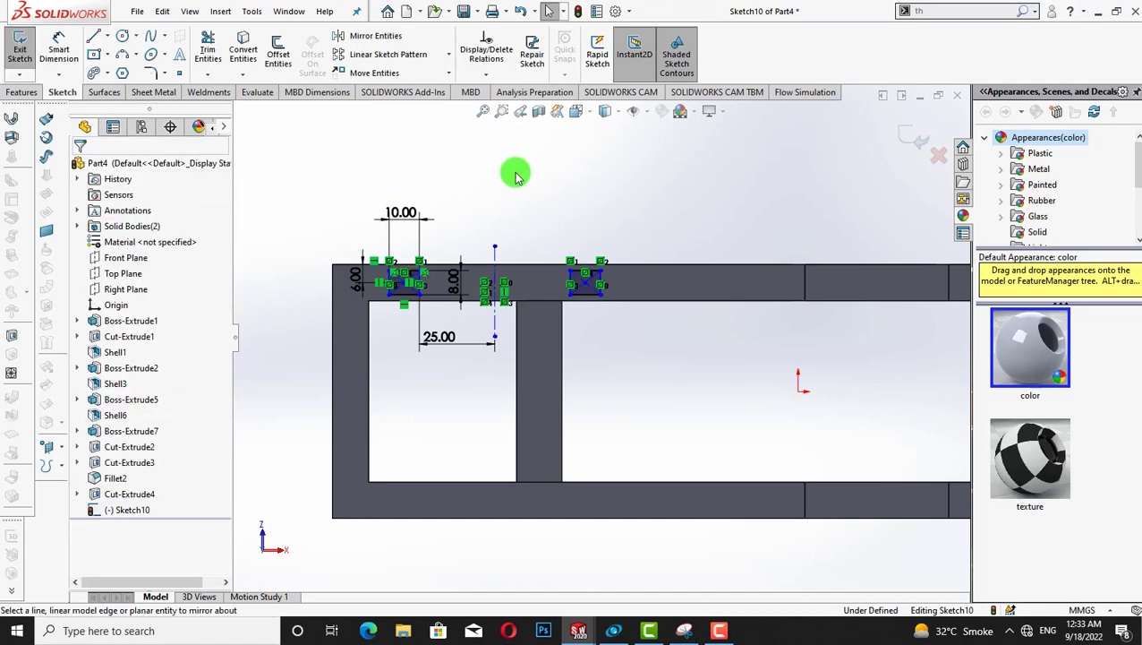
# Extrude both rectangles 20 mm downward from the rail's underside as a blind, merged boss to form two feet
pyautogui.press('Down')
pyautogui.press('Down')
pyautogui.press('Down')
pyautogui.press('Down')
pyautogui.press('Down')
pyautogui.press('Down')
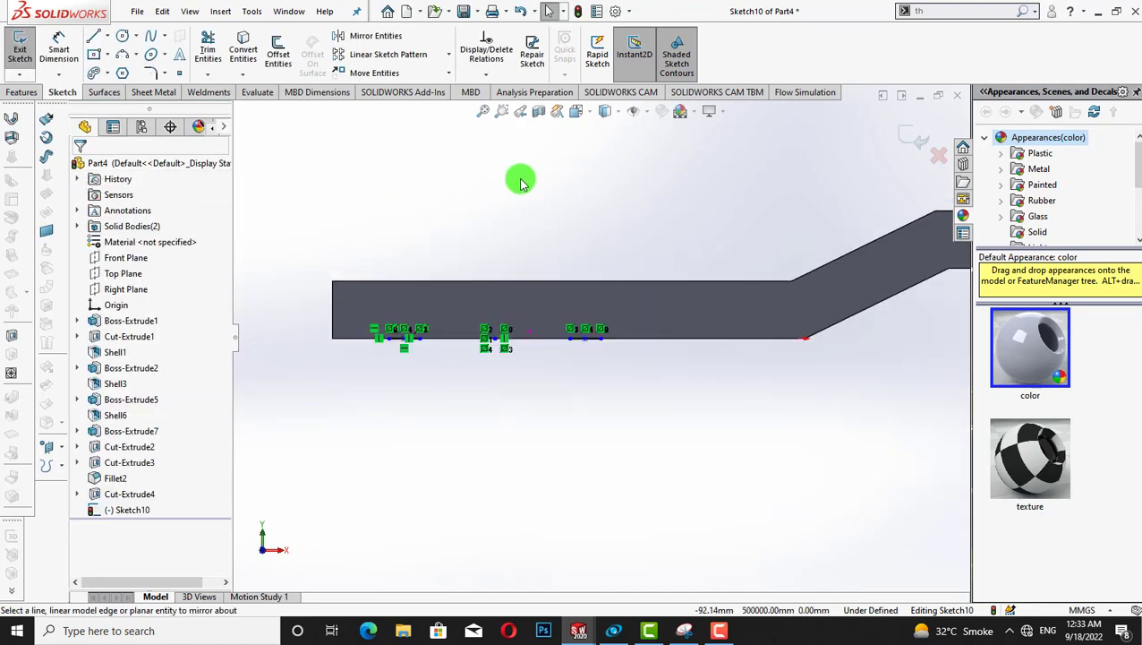
pyautogui.press('z')
pyautogui.press('z')
pyautogui.press('z')
pyautogui.press('Down')
pyautogui.press('Down')
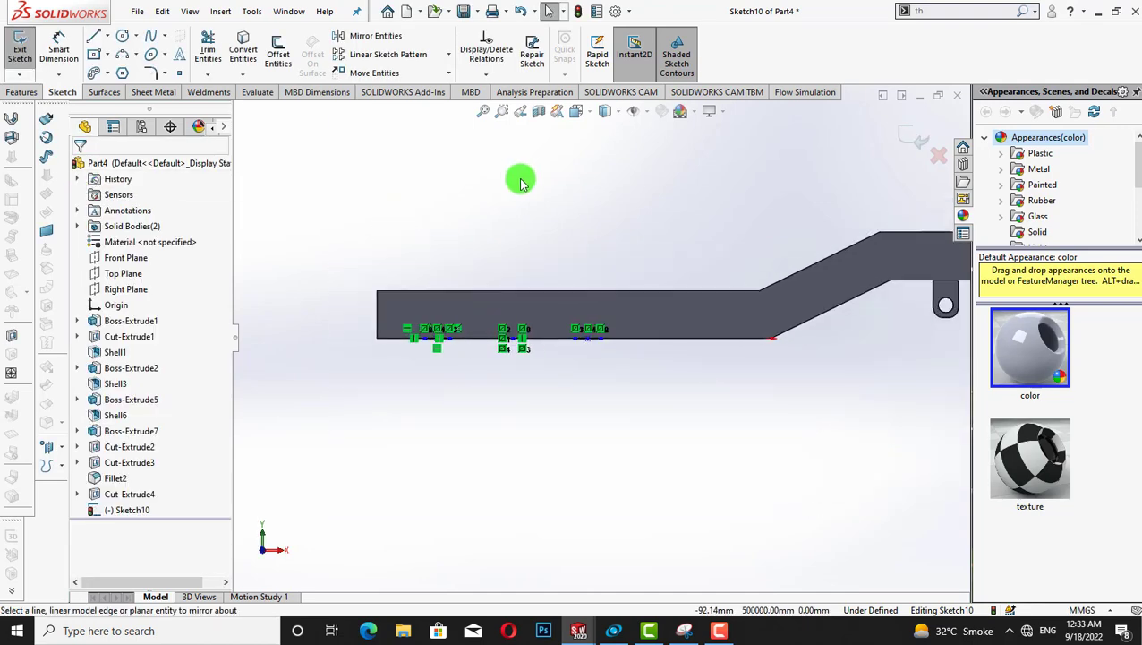
pyautogui.click(23, 92)
pyautogui.click(25, 51)
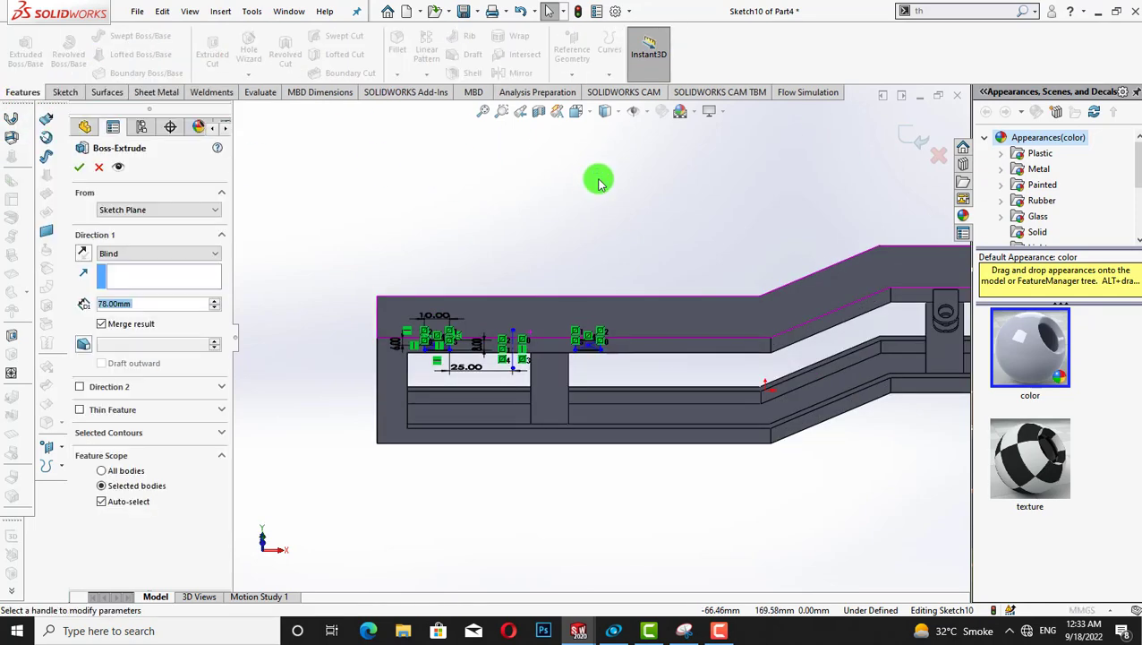
pyautogui.write('20')
pyautogui.press('Return')
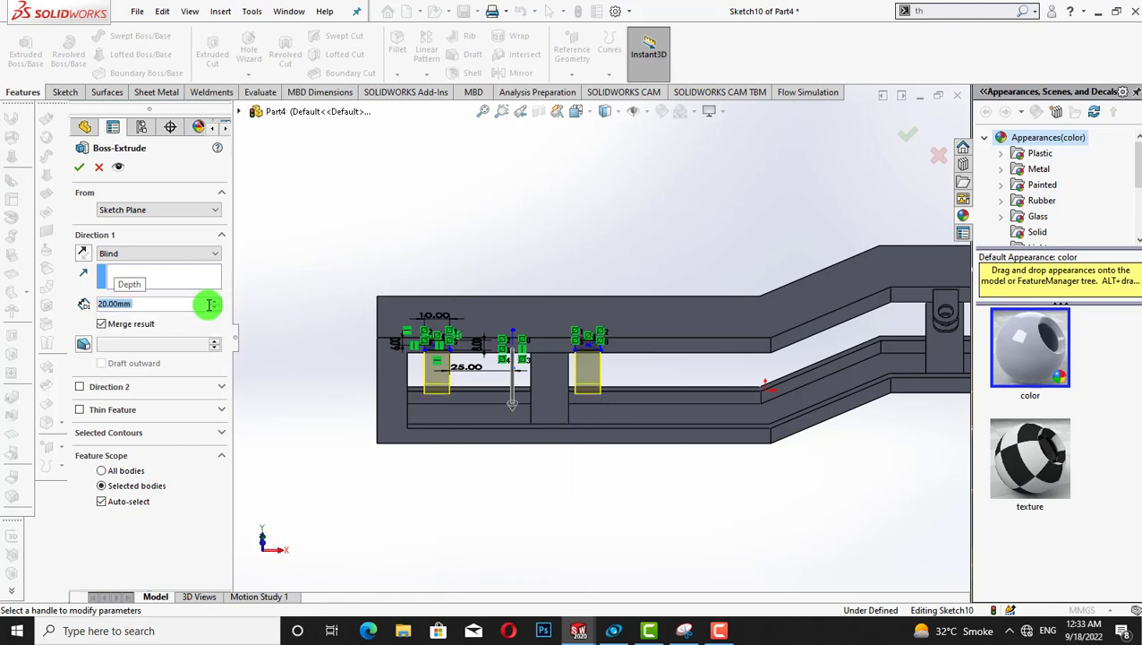
pyautogui.click(74, 168)
# Start a sketch on the front face of the foot nearest the frame's end and draw a circle about 5.5 mm in diameter
pyautogui.click(424, 181)
pyautogui.press('Down')
pyautogui.press('Down')
pyautogui.press('Down')
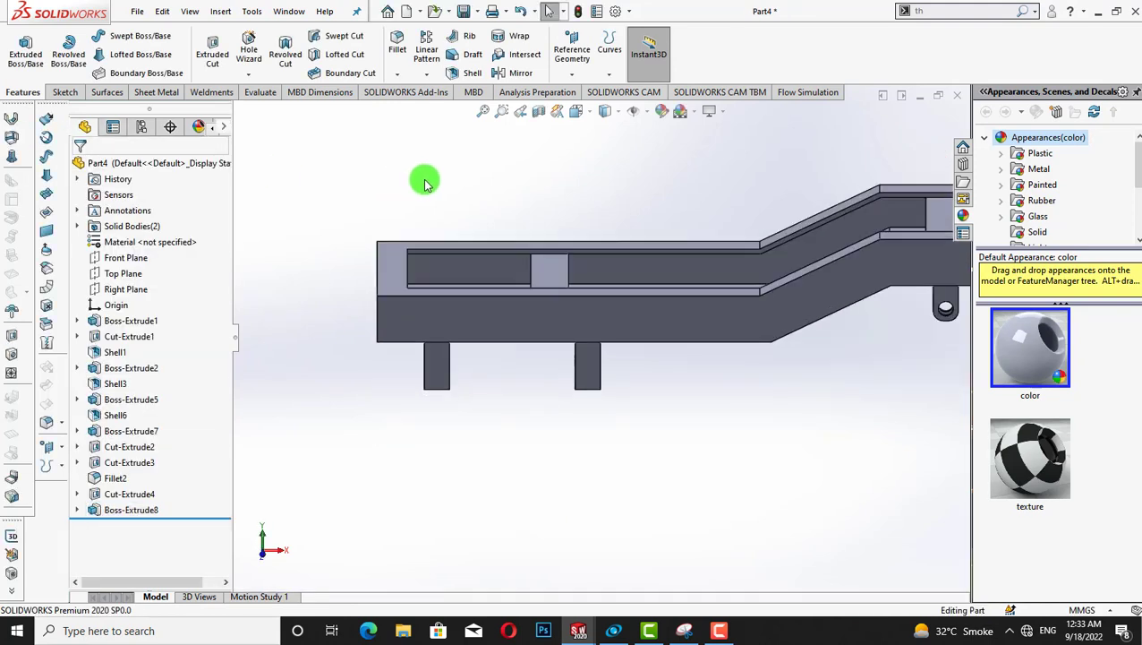
pyautogui.press('Up')
pyautogui.press('Up')
pyautogui.press('Up')
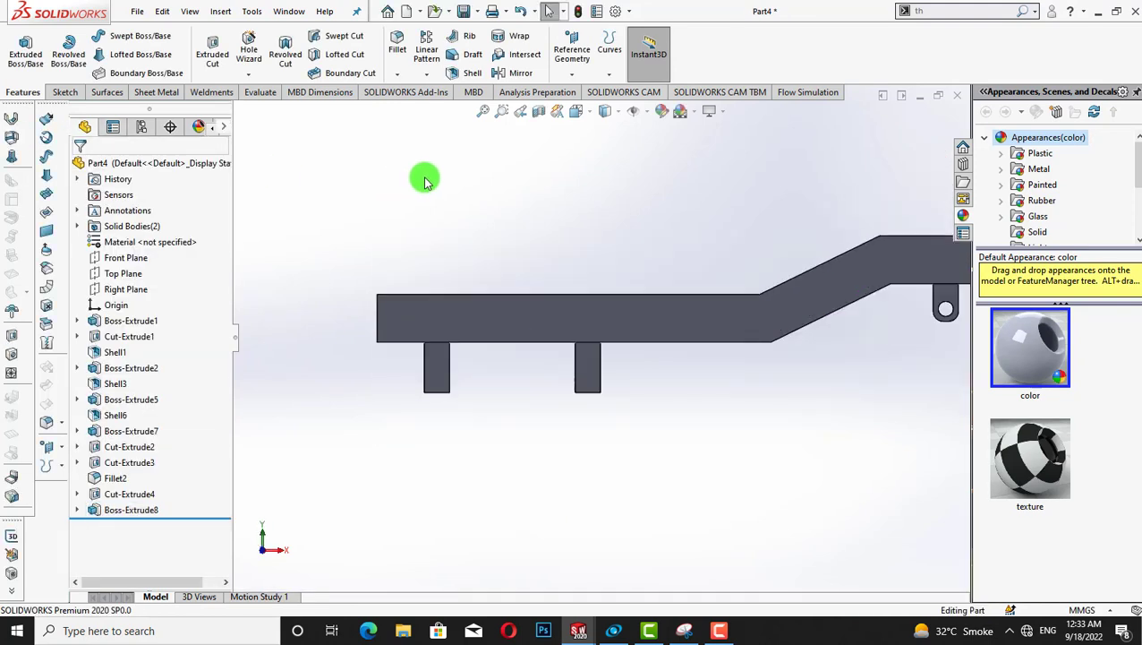
pyautogui.hotkey('shift', 'z')
pyautogui.rightClick(322, 394)
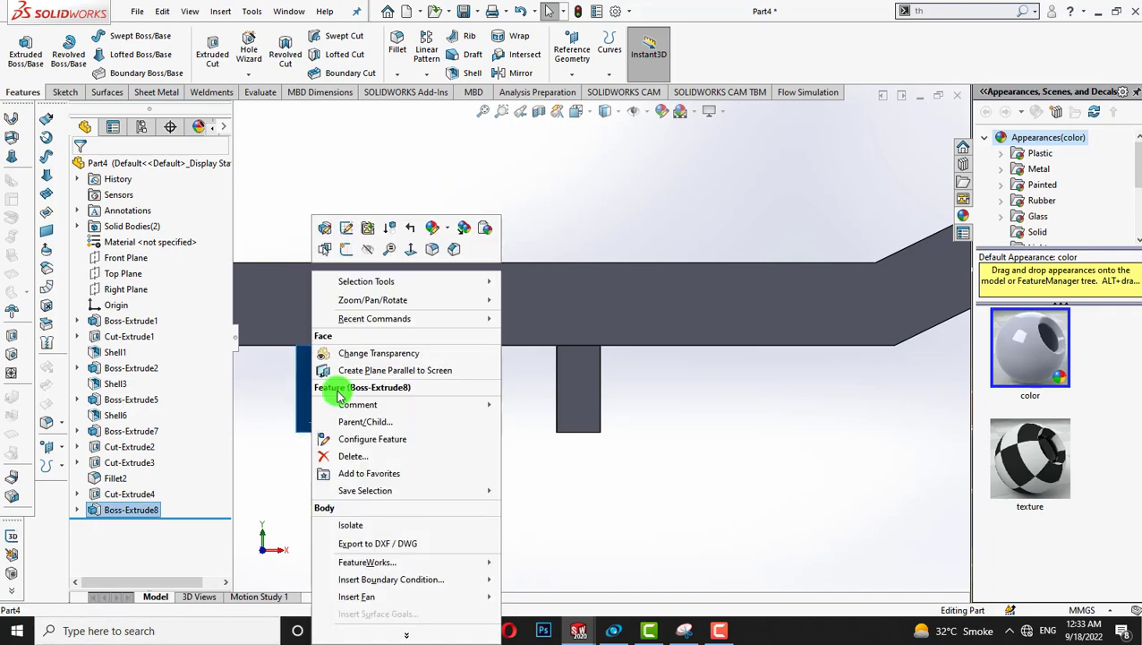
pyautogui.click(275, 250)
pyautogui.click(123, 40)
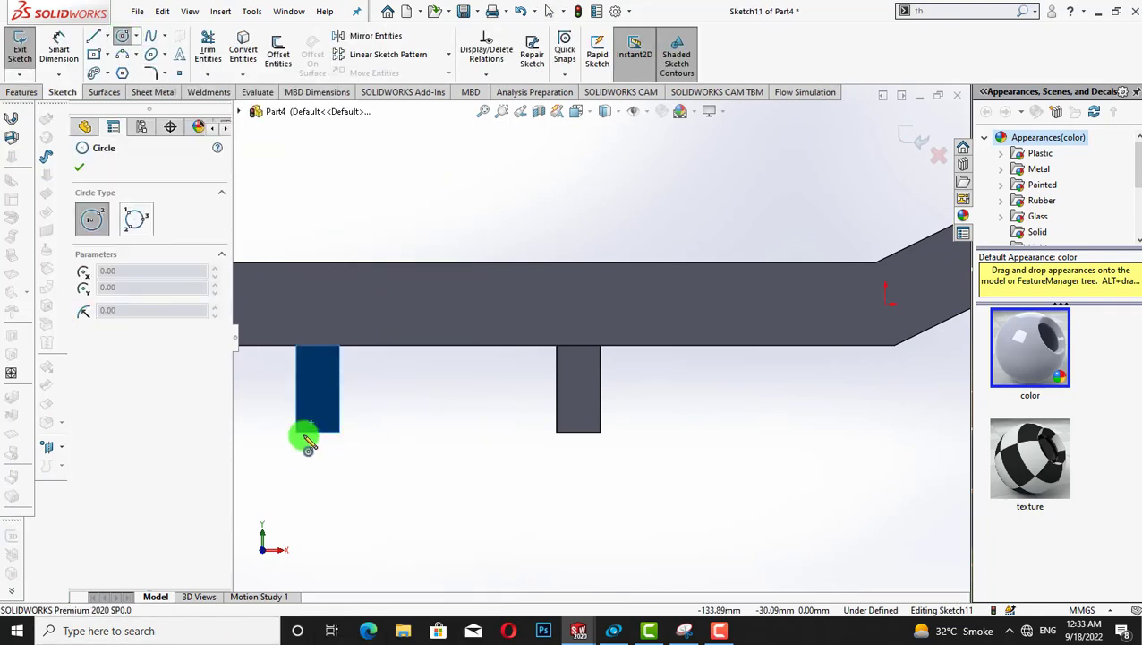
pyautogui.click(320, 399)
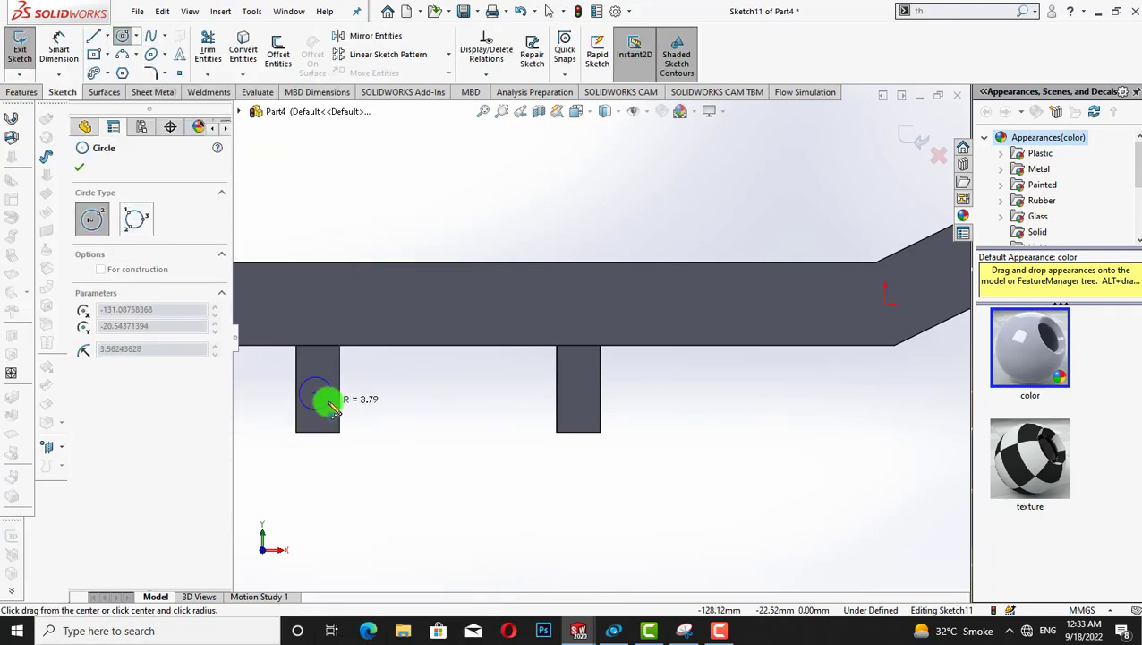
pyautogui.click(330, 404)
pyautogui.rightClick(391, 353)
pyautogui.click(432, 418)
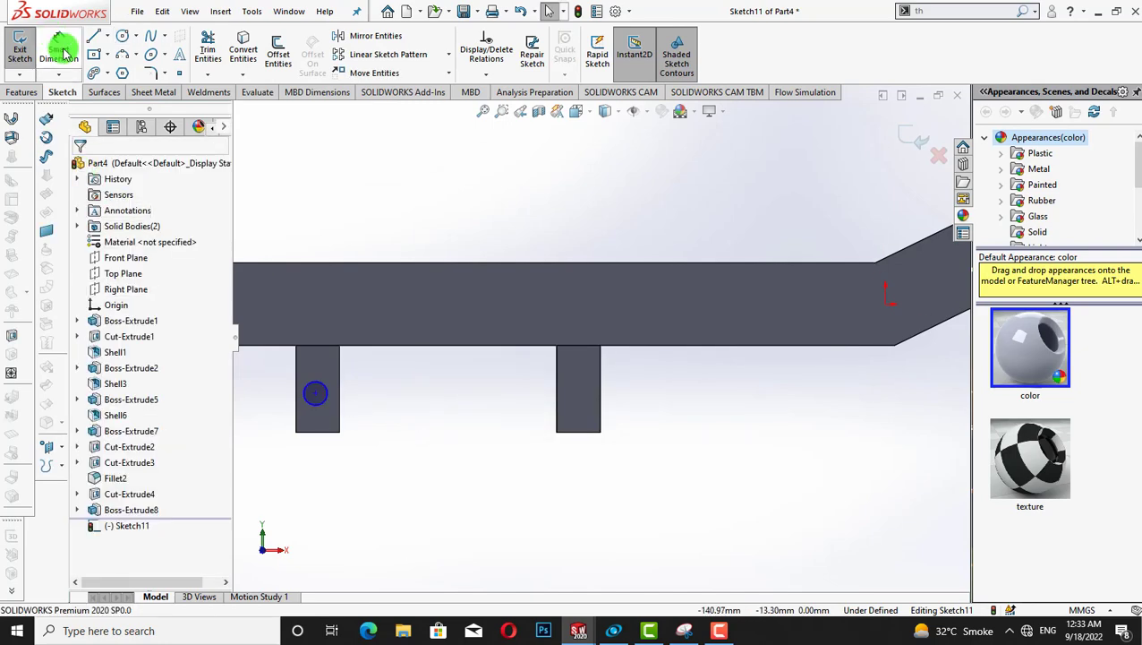
# Dimension the circle's center 10 mm below the rail's bottom edge
pyautogui.click(59, 49)
pyautogui.click(314, 394)
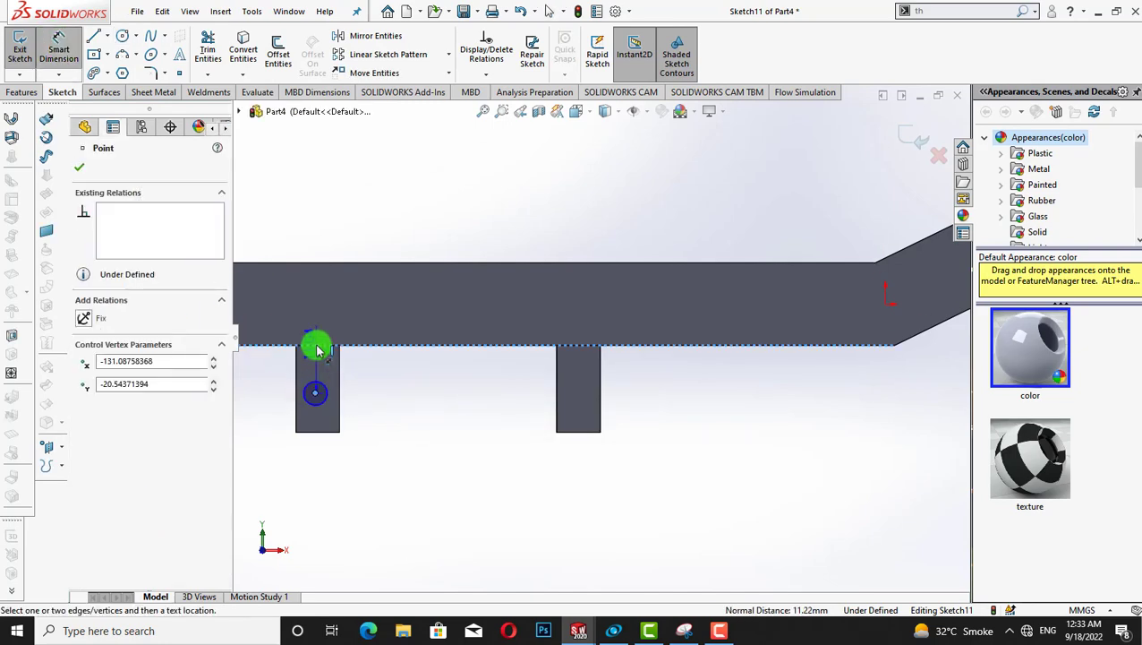
pyautogui.click(268, 370)
pyautogui.write('10')
pyautogui.press('Return')
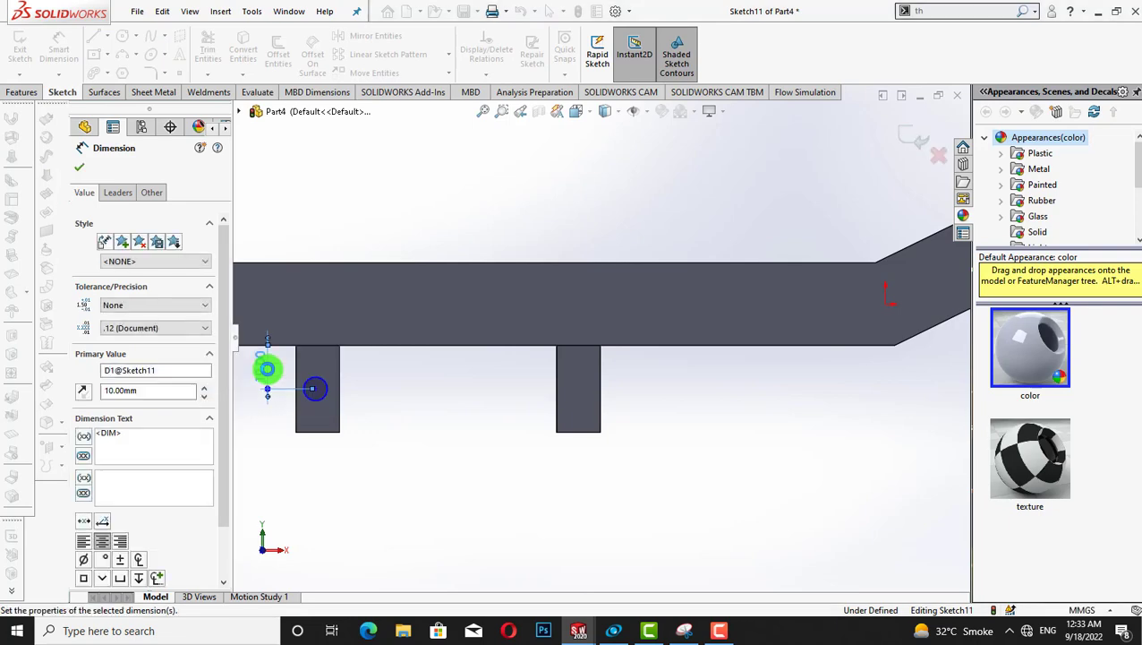
# Dimension the circle's center 5 mm from the foot's side edge facing the other foot
pyautogui.click(325, 411)
pyautogui.click(319, 390)
pyautogui.click(338, 402)
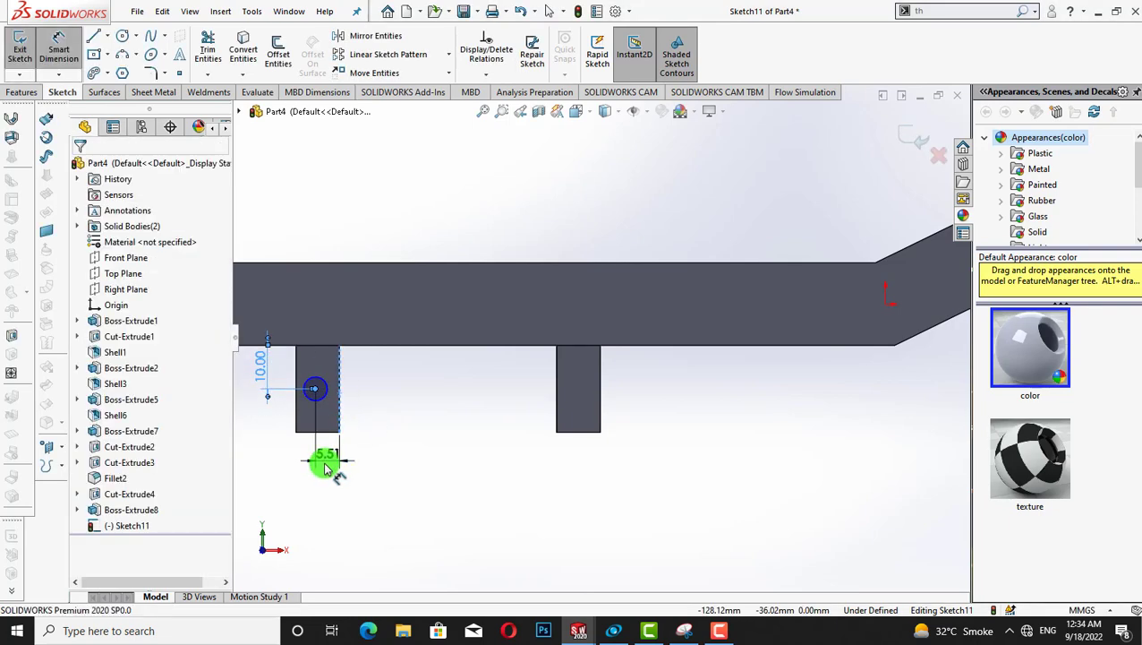
pyautogui.click(324, 463)
pyautogui.write('5')
pyautogui.press('Return')
pyautogui.click(79, 167)
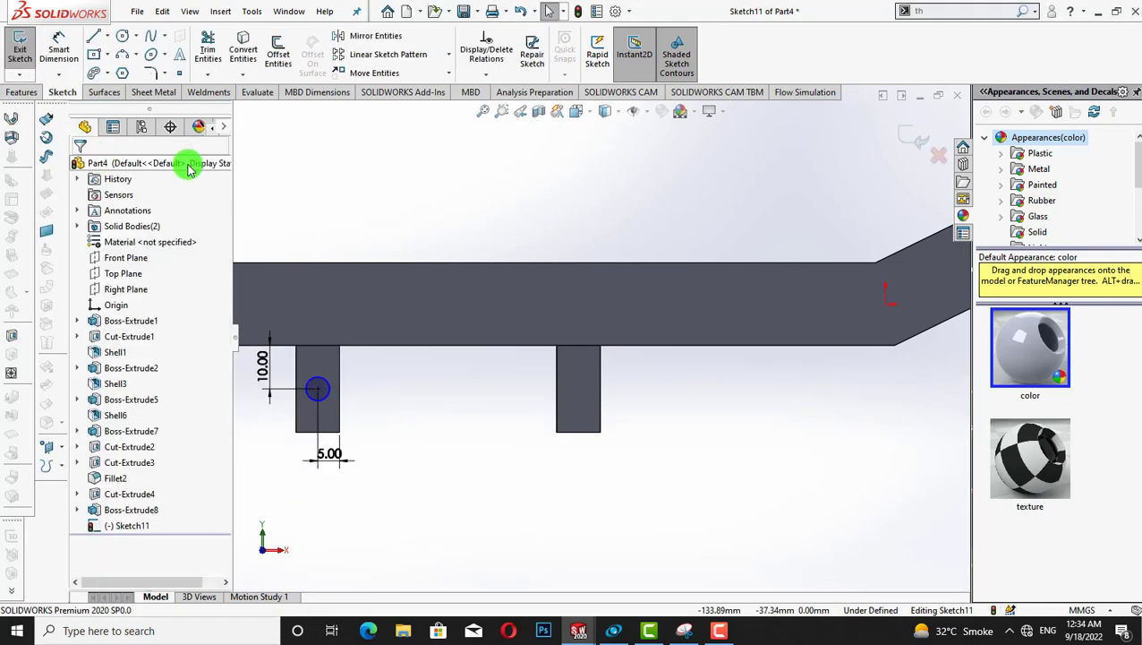
# Draw a second circle about 6 mm in diameter on the other foot, level with the first circle
pyautogui.click(123, 37)
pyautogui.click(583, 396)
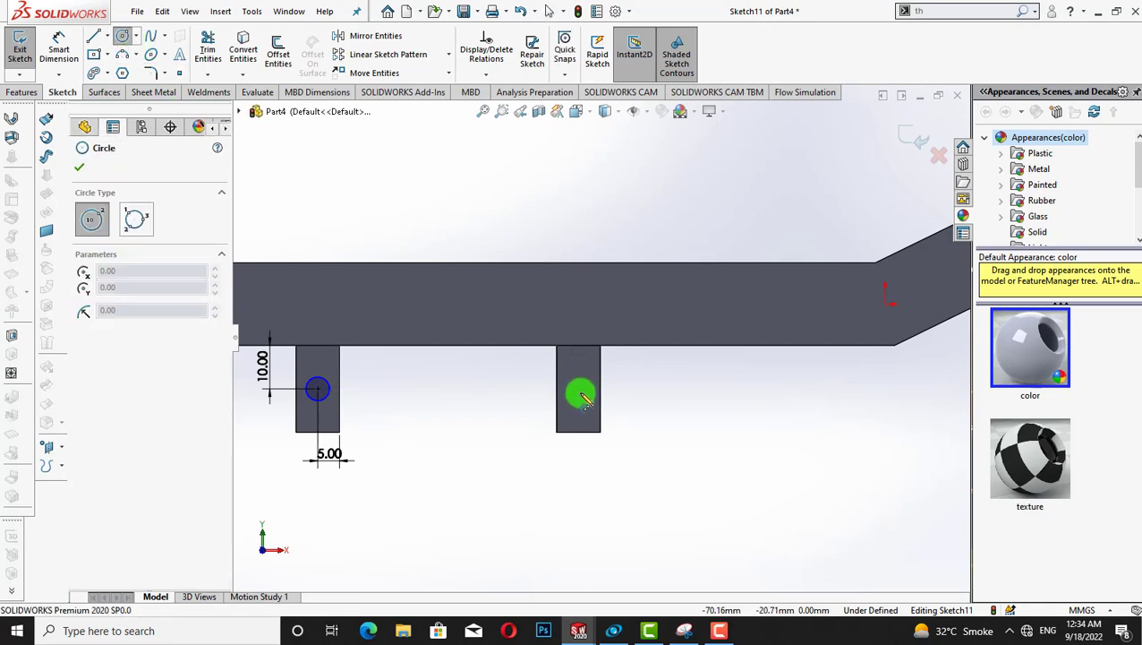
pyautogui.click(588, 402)
pyautogui.rightClick(626, 395)
pyautogui.click(641, 406)
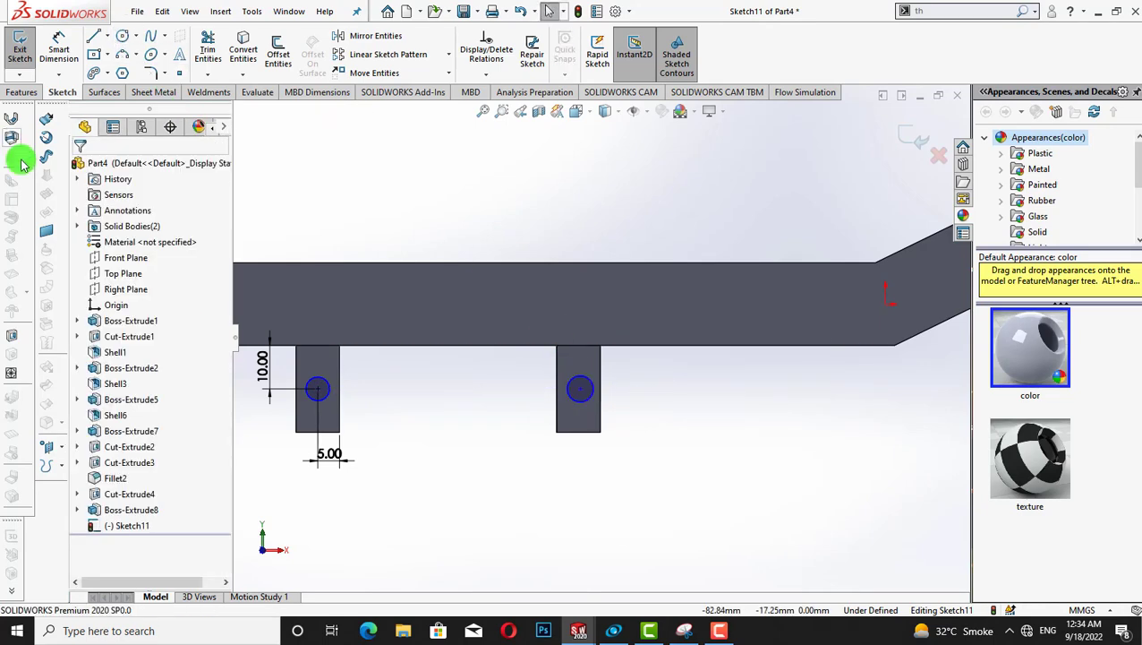
# Dimension the second circle's center 10 mm above its foot's bottom edge and 5 mm from the side edge facing the bend
pyautogui.click(51, 61)
pyautogui.click(580, 388)
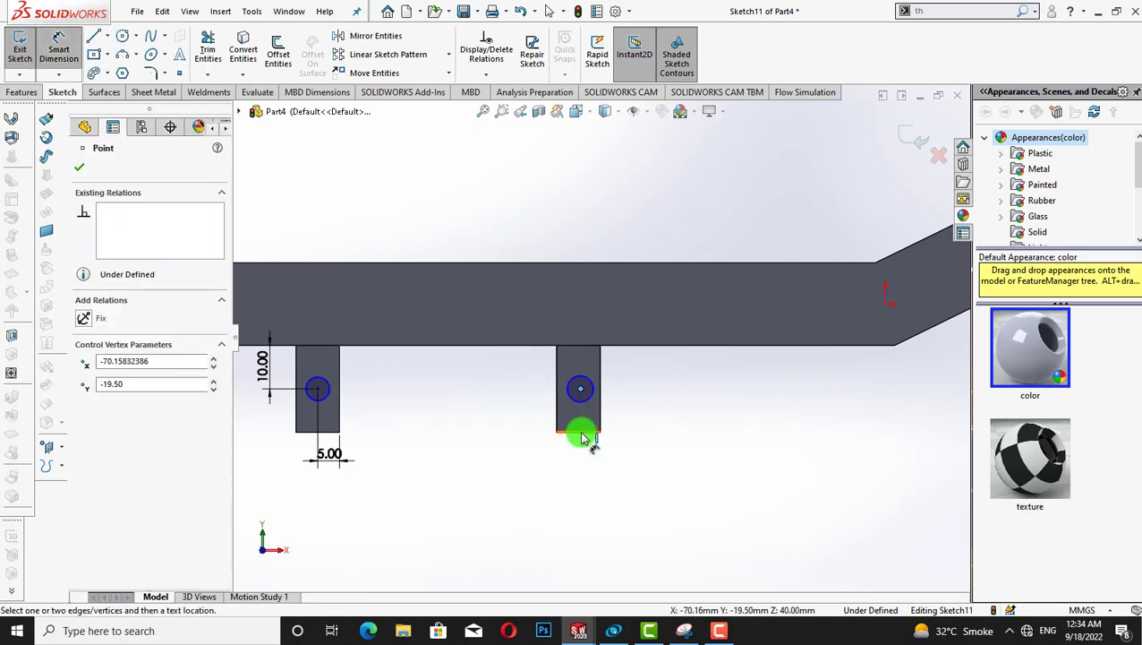
pyautogui.click(500, 436)
pyautogui.click(439, 411)
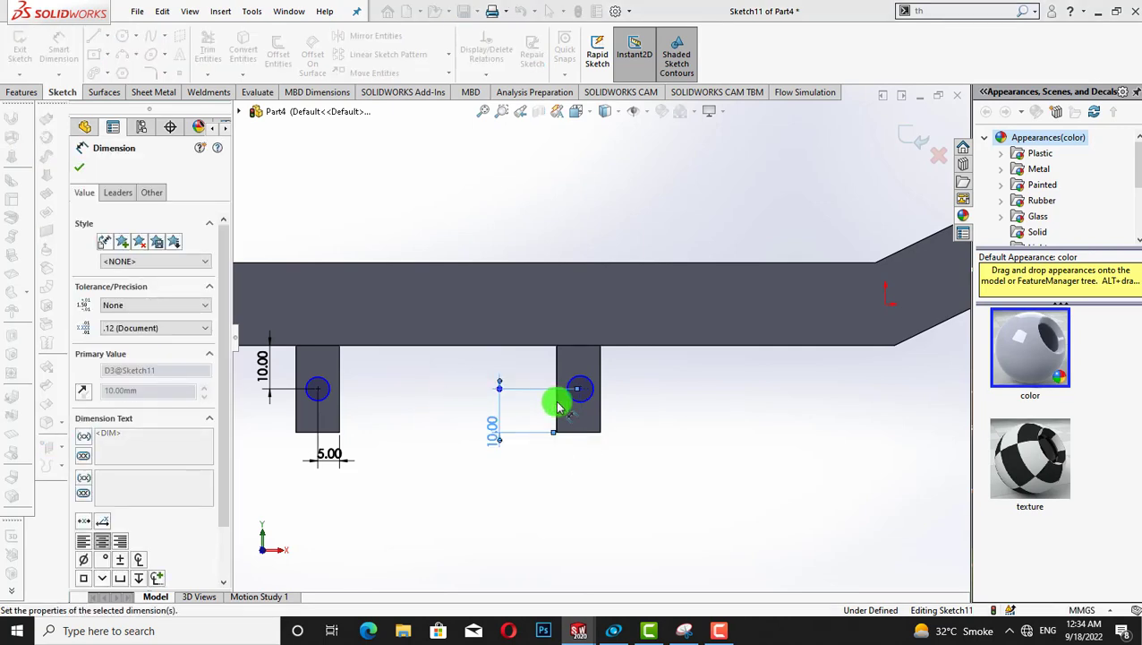
pyautogui.click(581, 389)
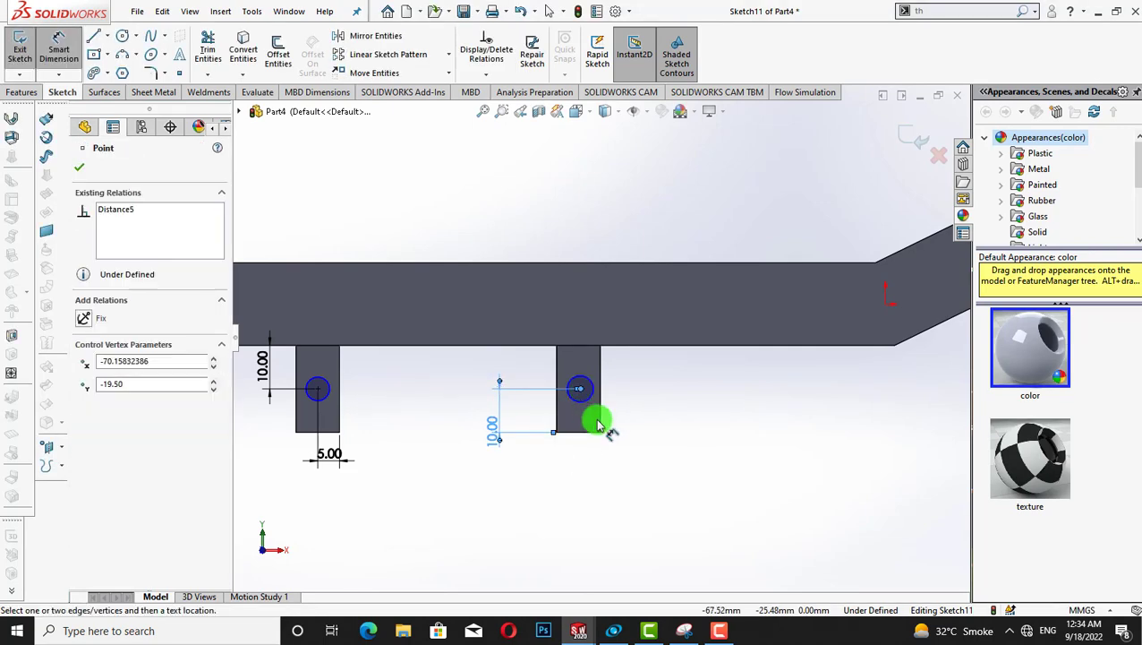
pyautogui.click(590, 476)
pyautogui.write('5.00mm')
pyautogui.press('Return')
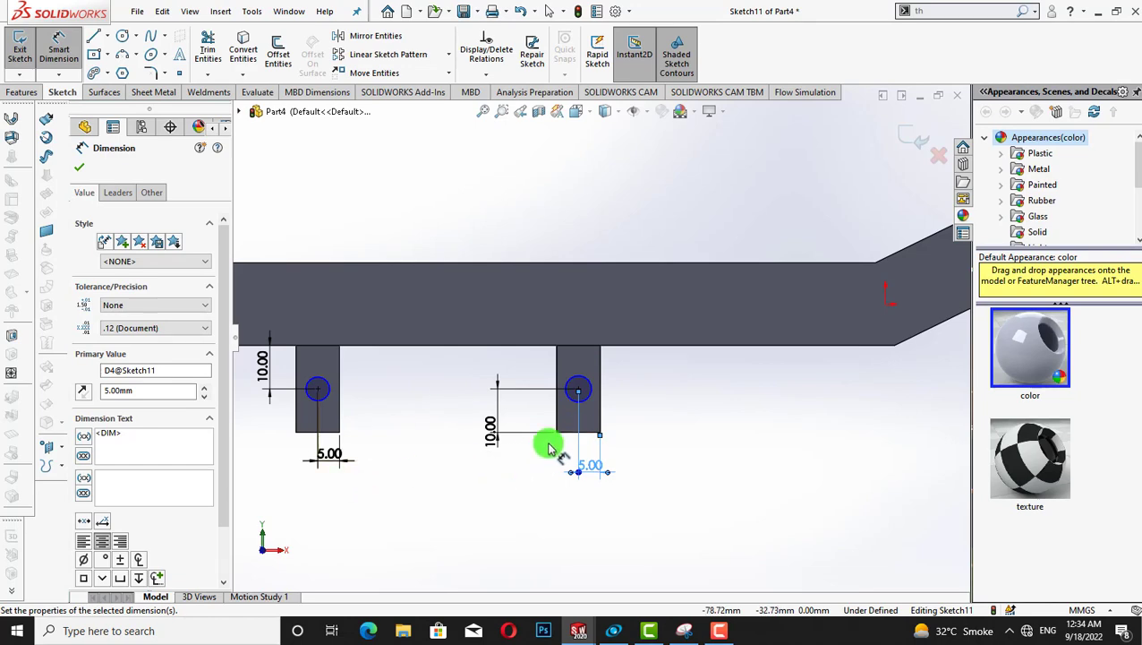
# Dimension both circles with a diameter of 6 mm
pyautogui.click(598, 394)
pyautogui.click(663, 405)
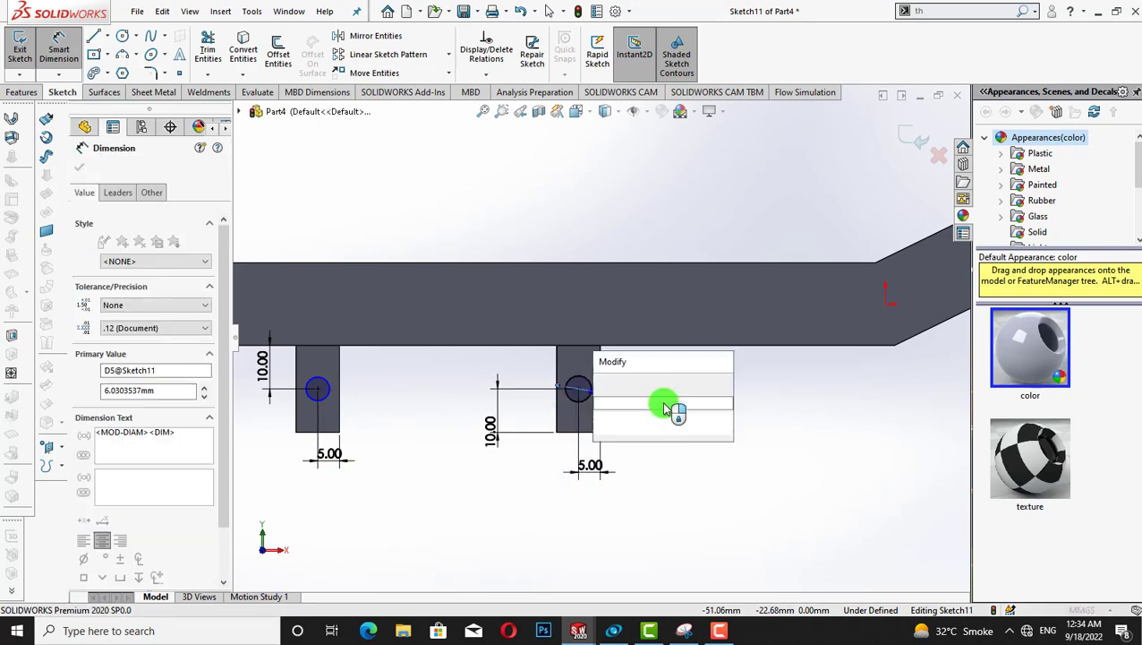
pyautogui.press('Return')
pyautogui.click(320, 391)
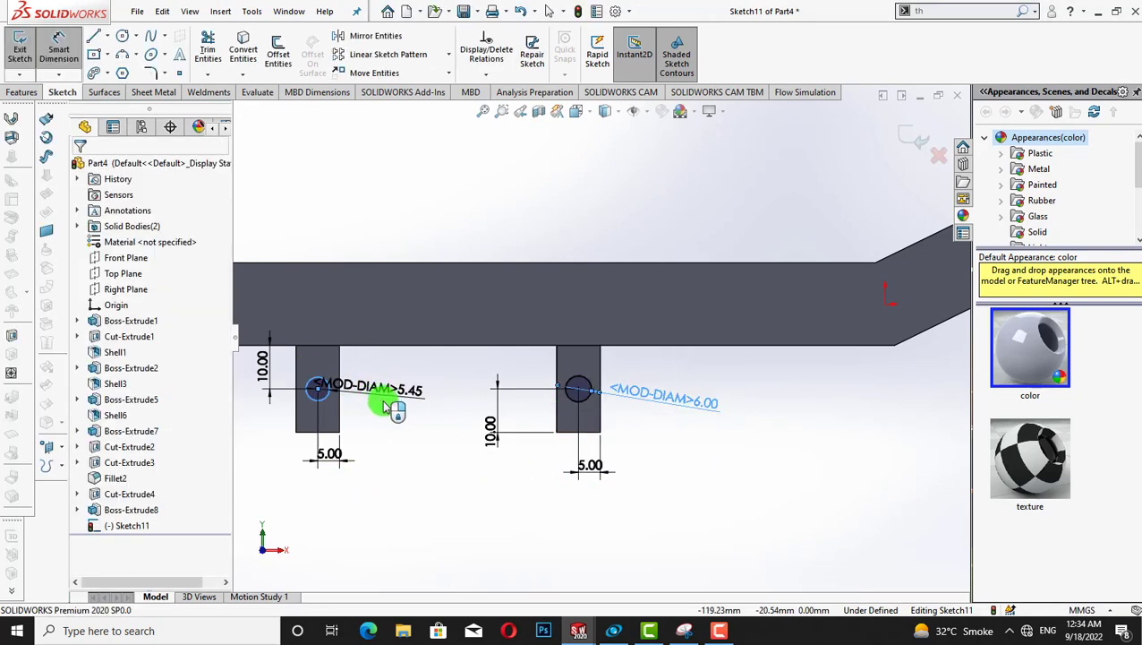
pyautogui.click(369, 396)
pyautogui.press('Return')
pyautogui.click(78, 167)
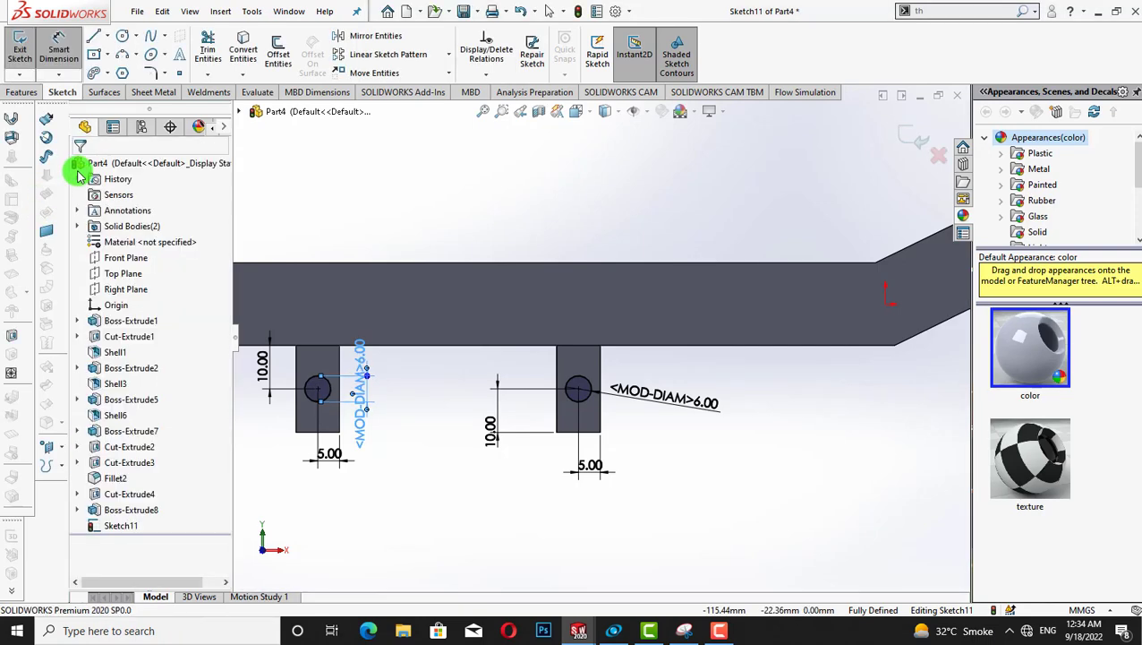
# Cut-extrude both circles with Through All - Both to make holes in the two feet
pyautogui.click(22, 92)
pyautogui.click(217, 64)
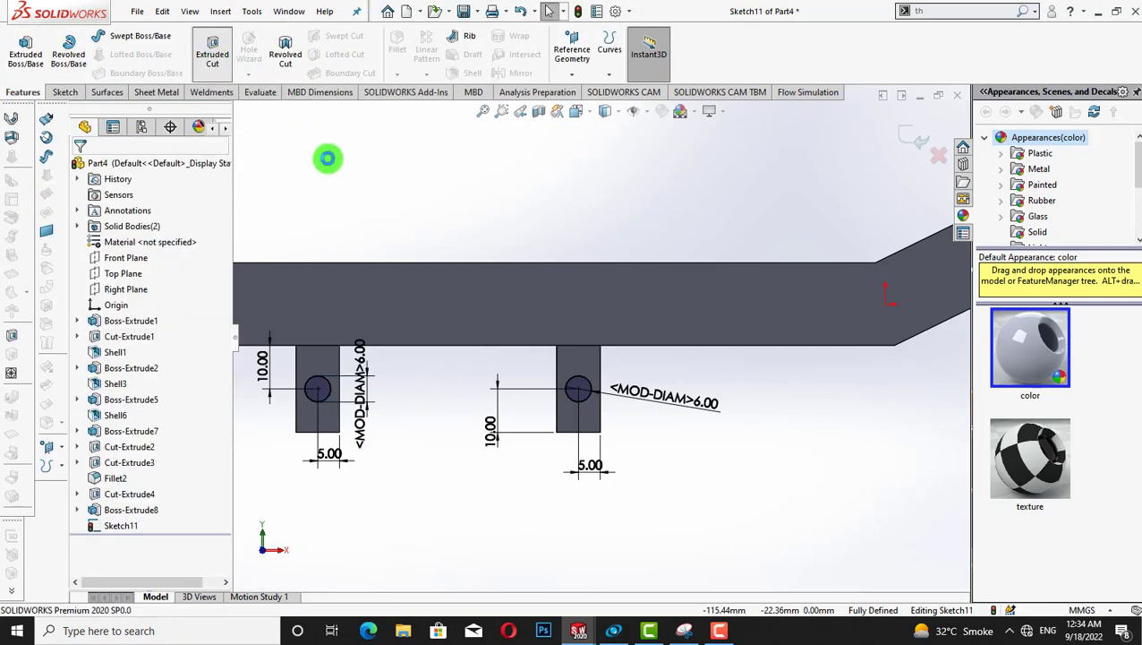
pyautogui.click(204, 257)
pyautogui.click(131, 285)
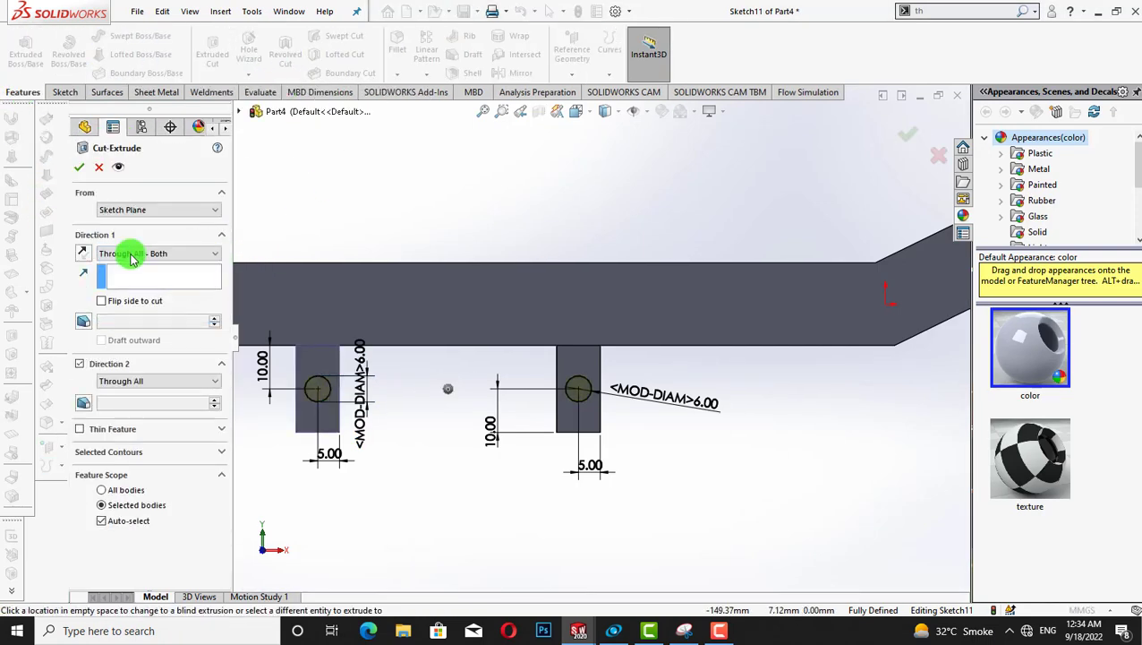
pyautogui.click(78, 168)
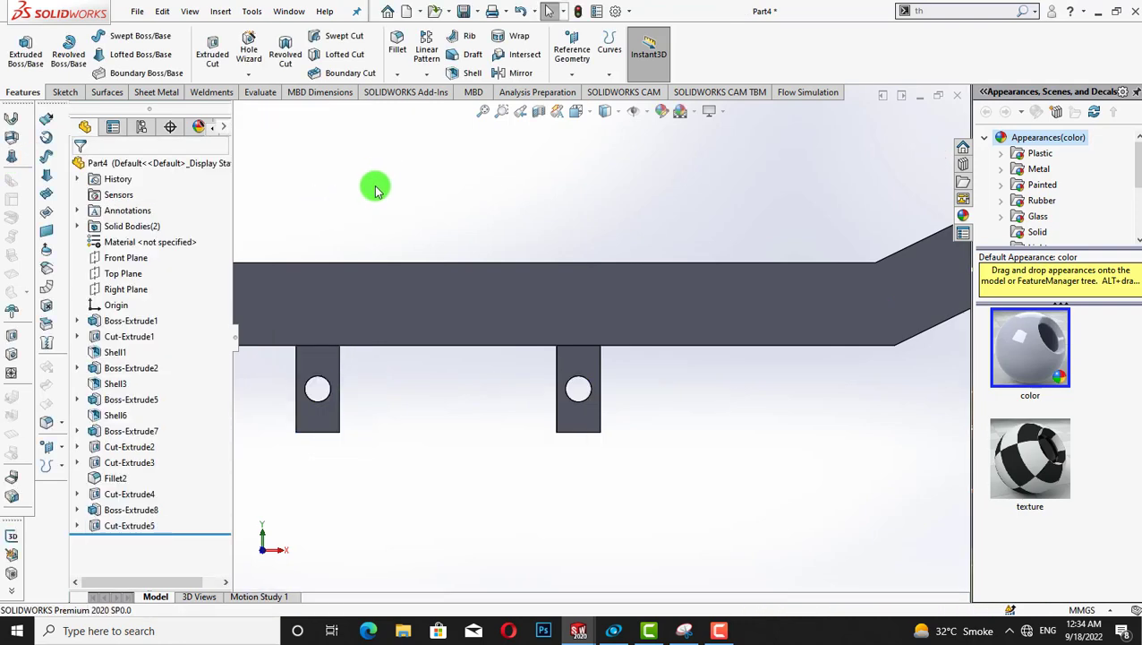
# Start a sketch on the end foot's front face and draw a corner rectangle across the lower ends of both feet
pyautogui.rightClick(304, 392)
pyautogui.click(327, 224)
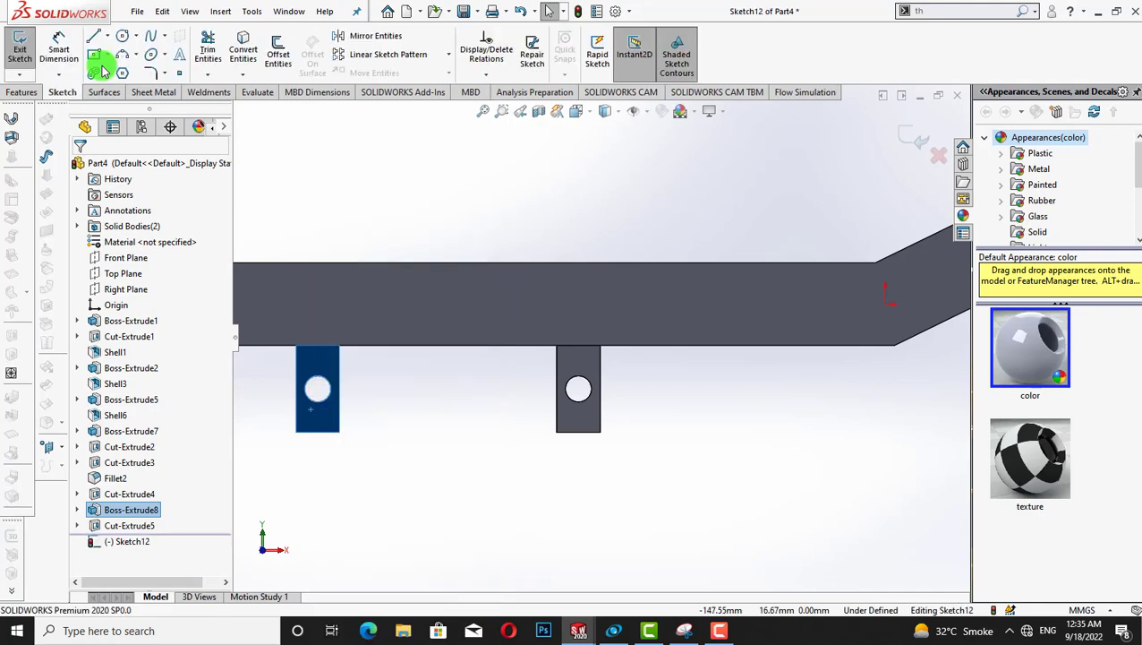
pyautogui.click(107, 55)
pyautogui.click(112, 70)
pyautogui.click(297, 408)
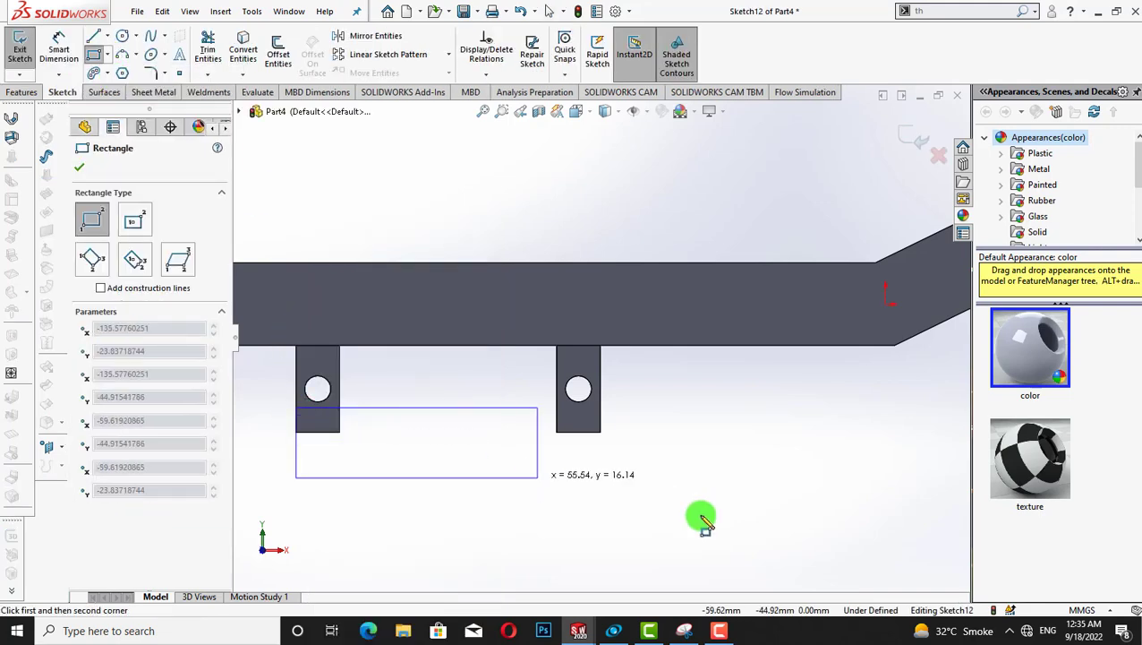
pyautogui.click(702, 514)
# Dimension the rectangle's upper edge 15 mm below the rail's bottom edge
pyautogui.click(59, 50)
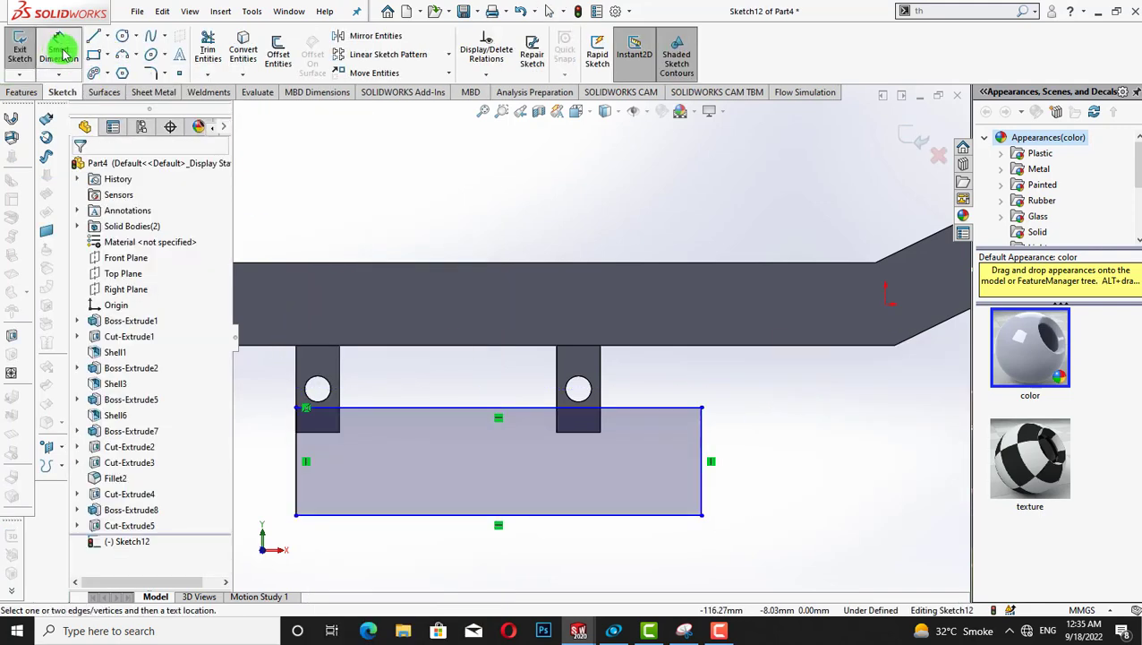
pyautogui.click(408, 345)
pyautogui.click(403, 408)
pyautogui.click(403, 392)
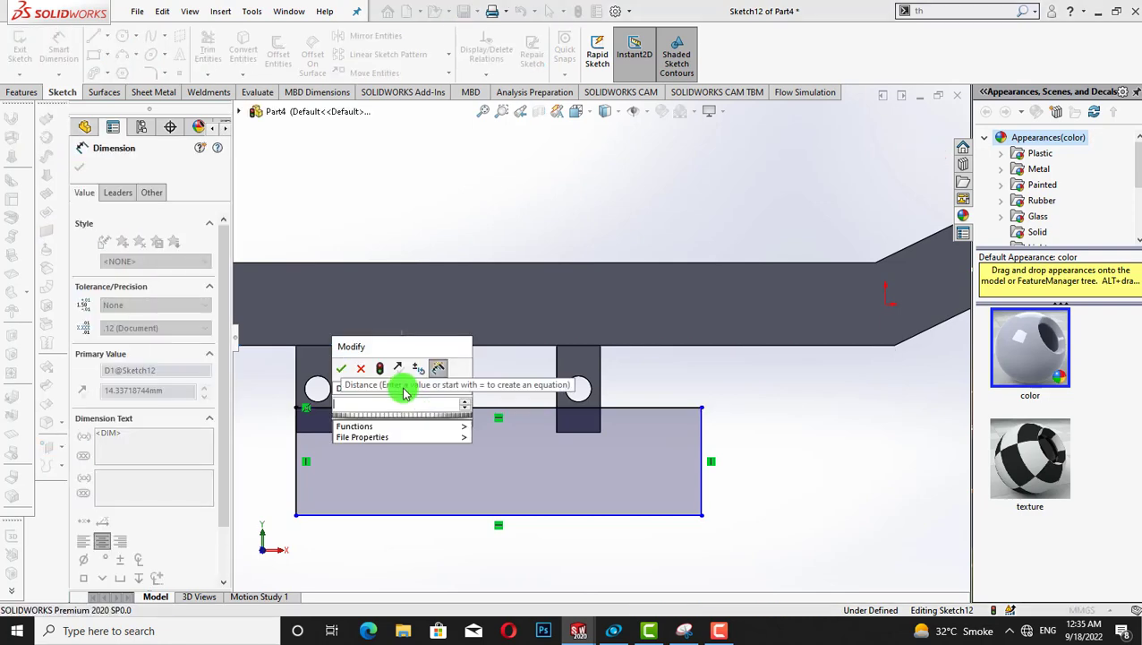
pyautogui.write('15')
pyautogui.press('Return')
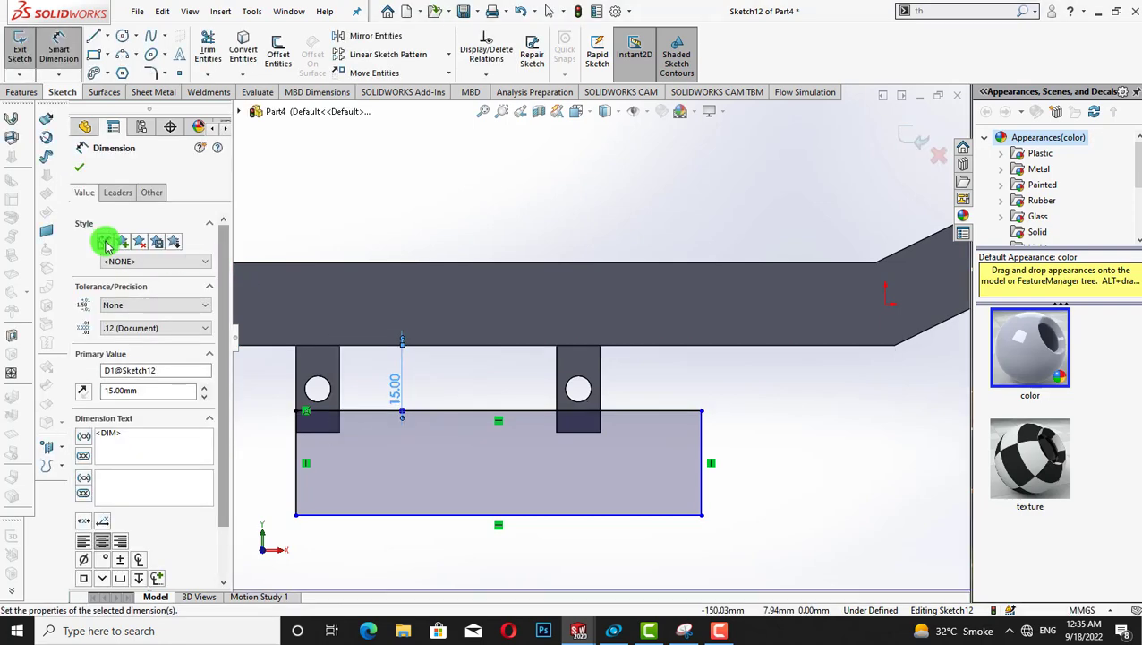
pyautogui.click(81, 172)
# Cut-extrude the rectangle with Through All - Both to trim the lower ends of both feet
pyautogui.click(22, 92)
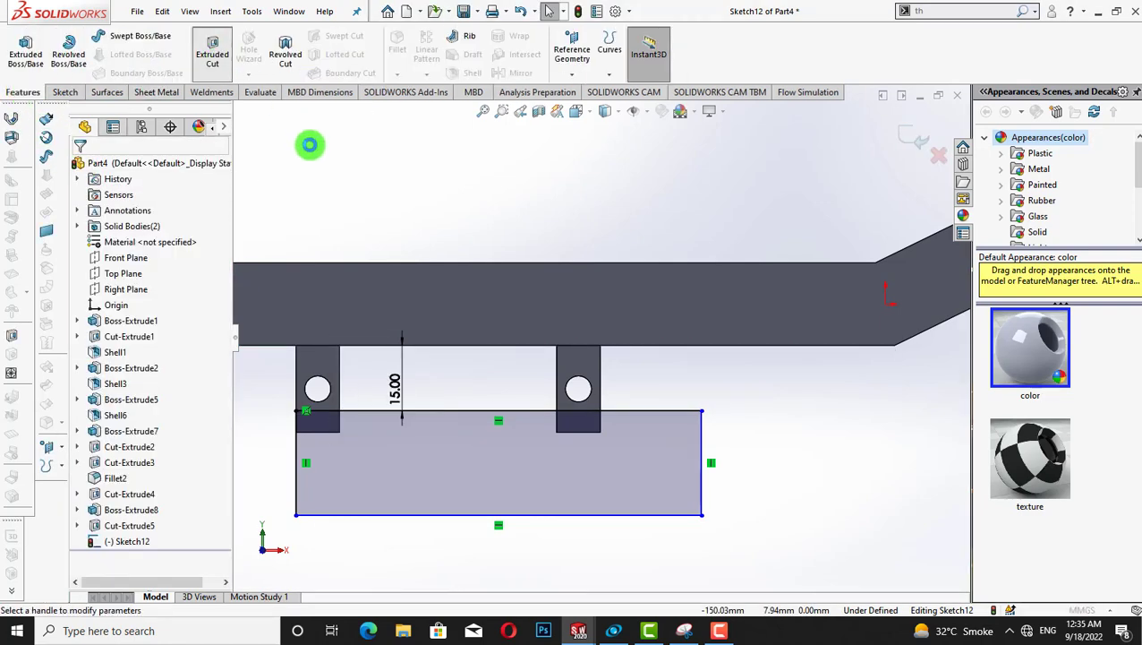
pyautogui.click(215, 253)
pyautogui.click(206, 292)
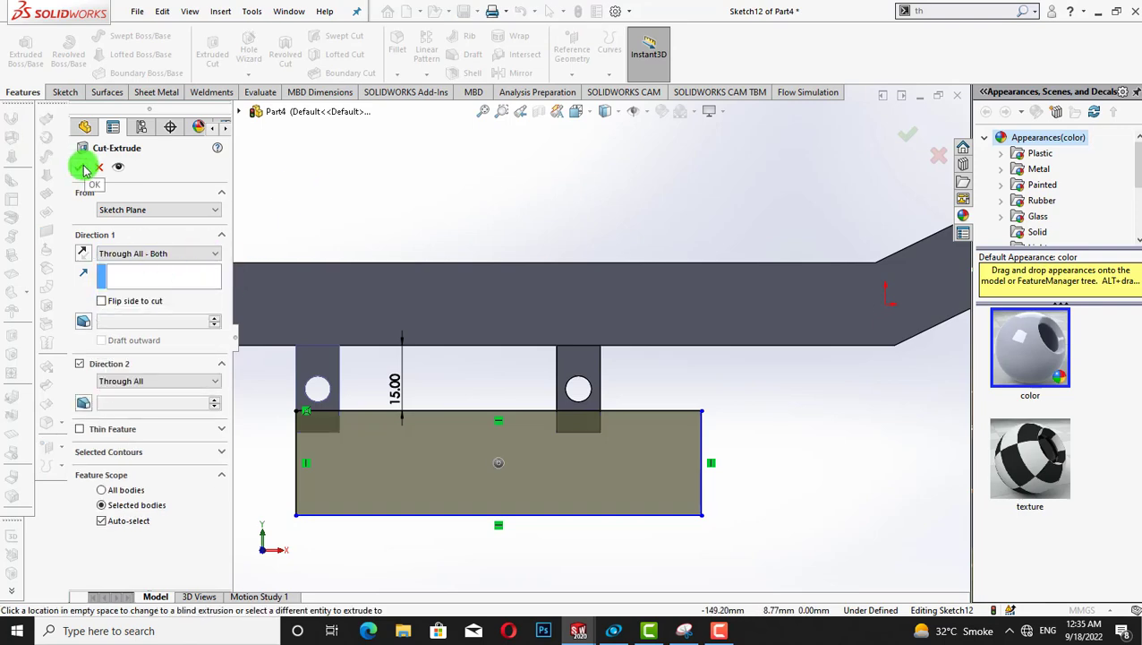
pyautogui.click(84, 170)
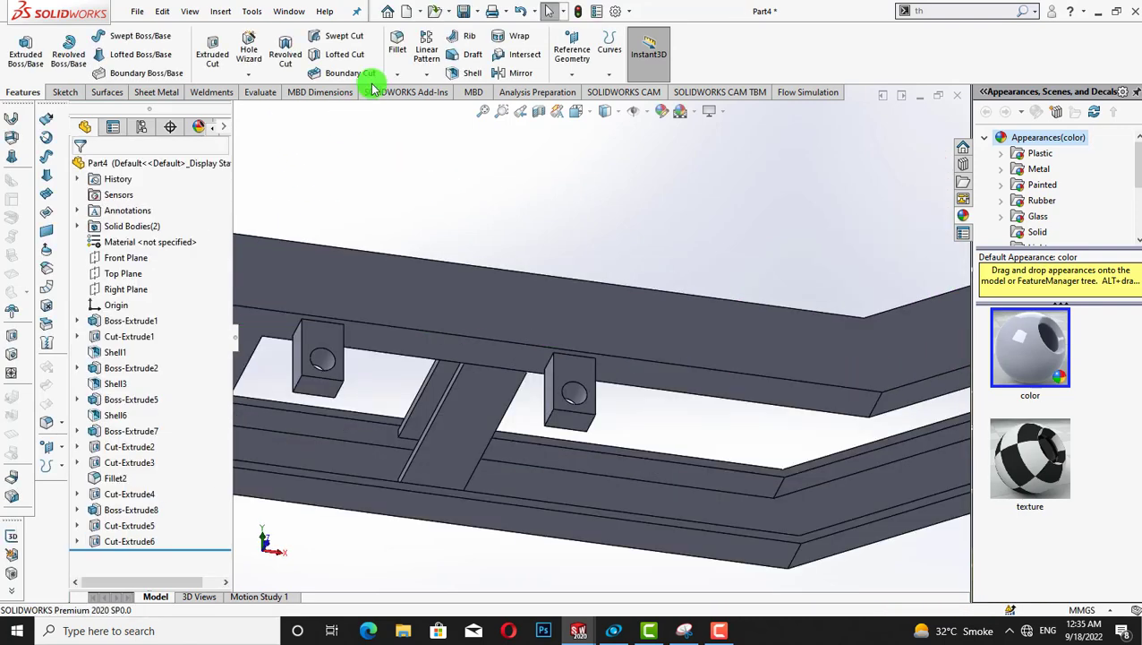
# Fillet the four bottom side edges of the two feet with a 4 mm radius
pyautogui.click(396, 73)
pyautogui.click(402, 93)
pyautogui.click(573, 423)
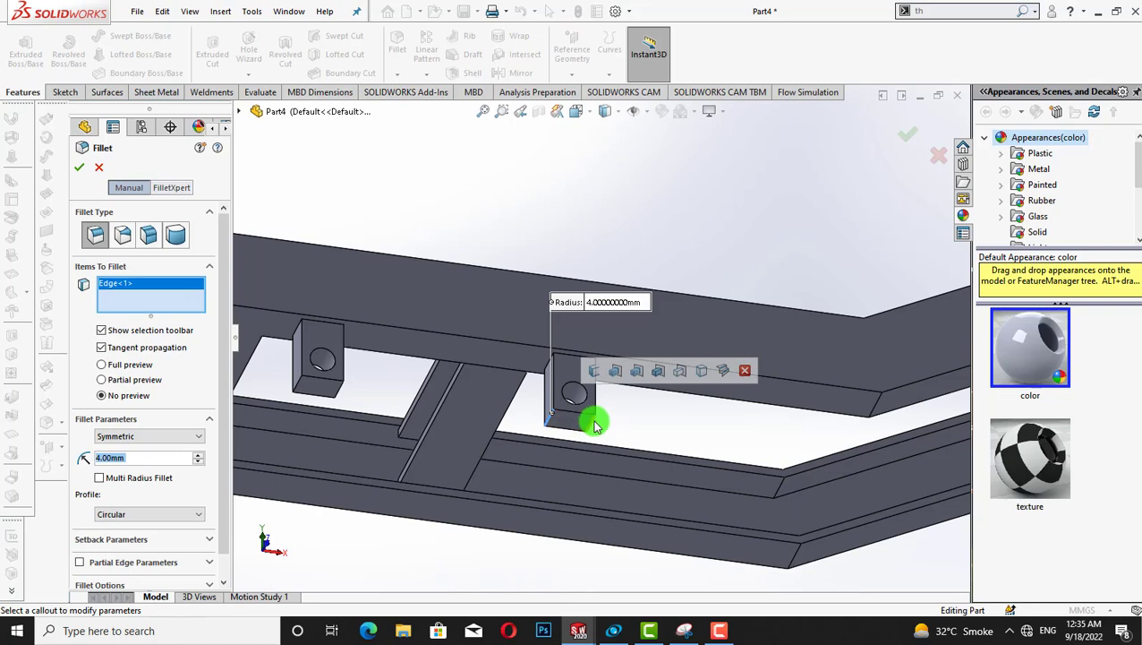
pyautogui.click(591, 424)
pyautogui.click(345, 390)
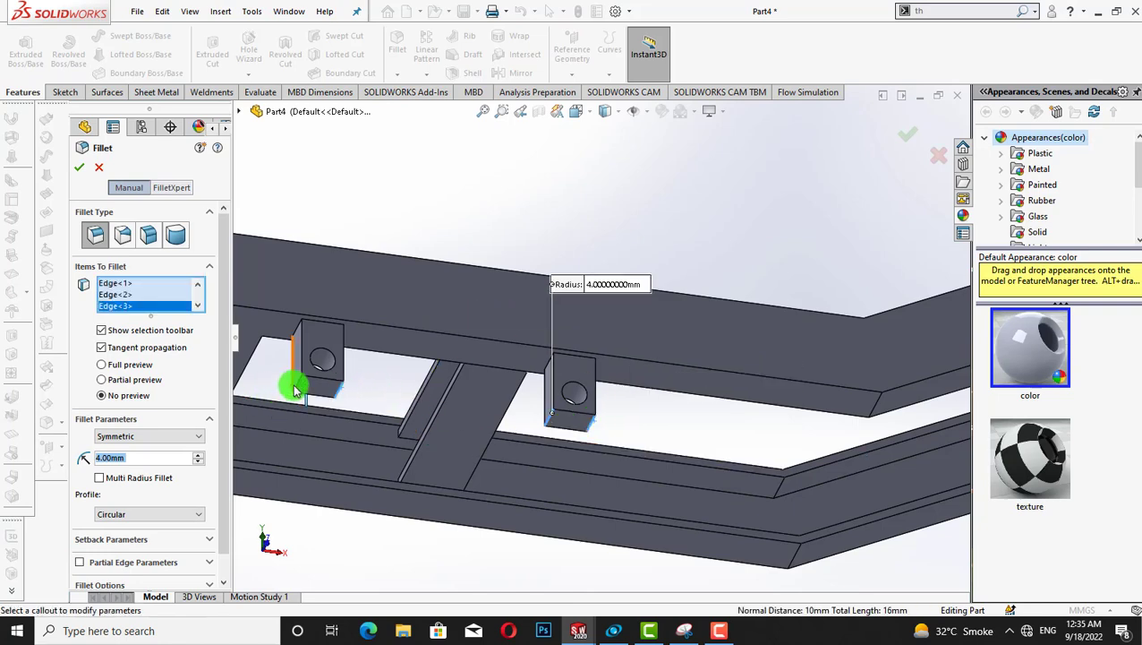
pyautogui.click(298, 385)
pyautogui.click(78, 166)
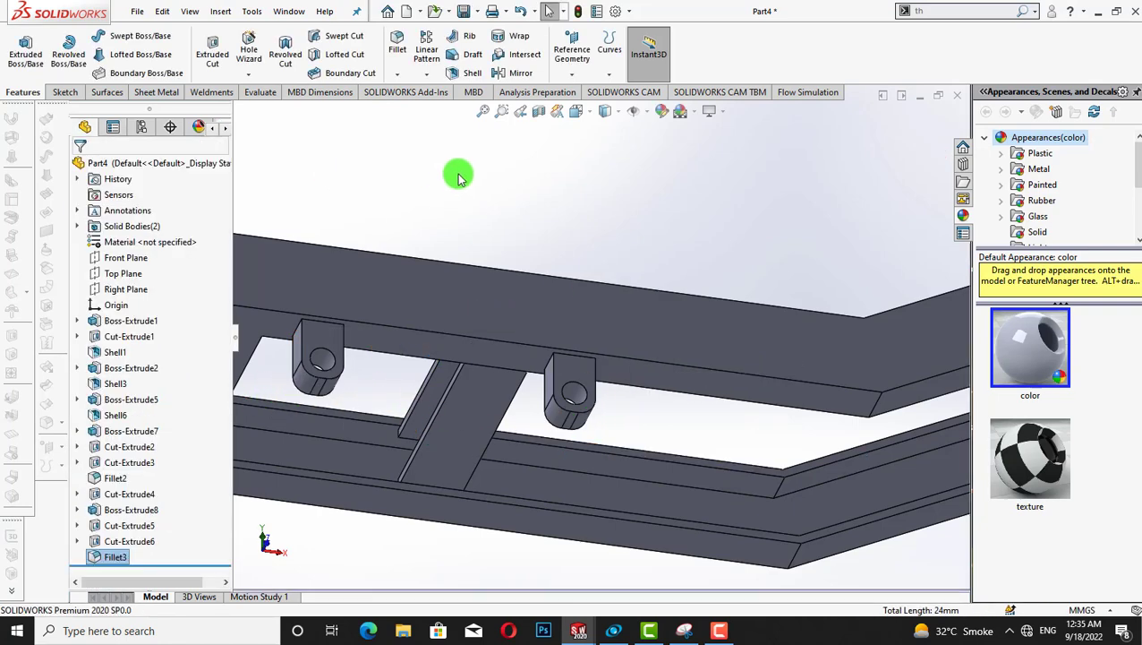
# Start a sketch on the end foot's flat side face and draw a narrow center rectangle centred on that face's lower edge
pyautogui.moveTo(458, 186); pyautogui.dragTo(506, 189, button='middle')
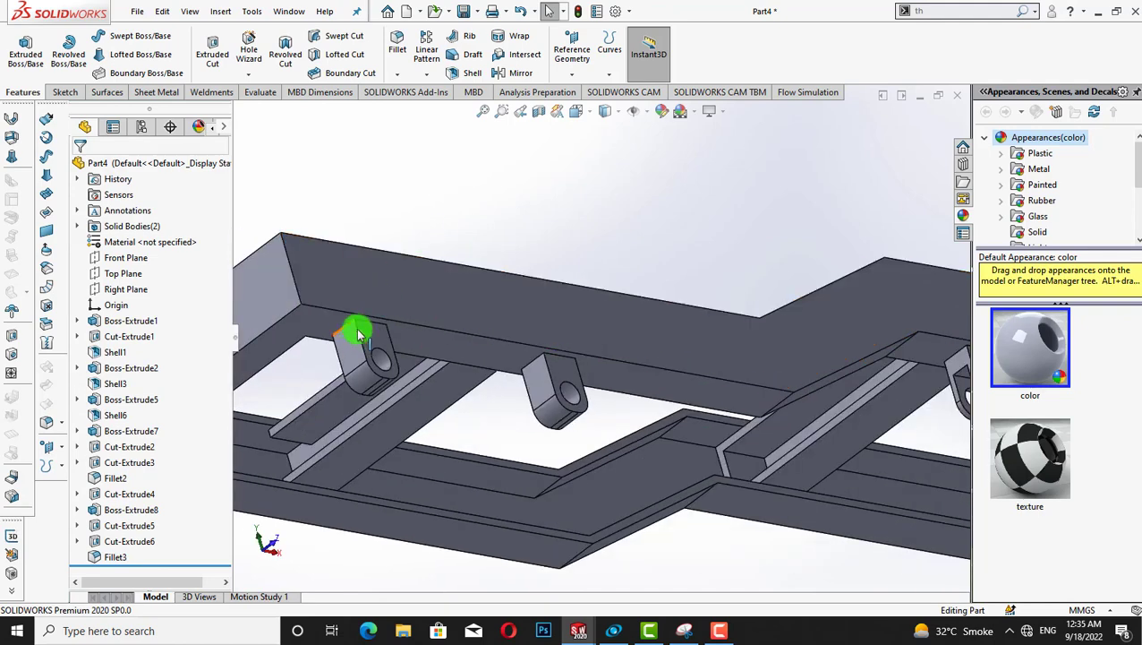
pyautogui.rightClick(355, 332)
pyautogui.click(453, 230)
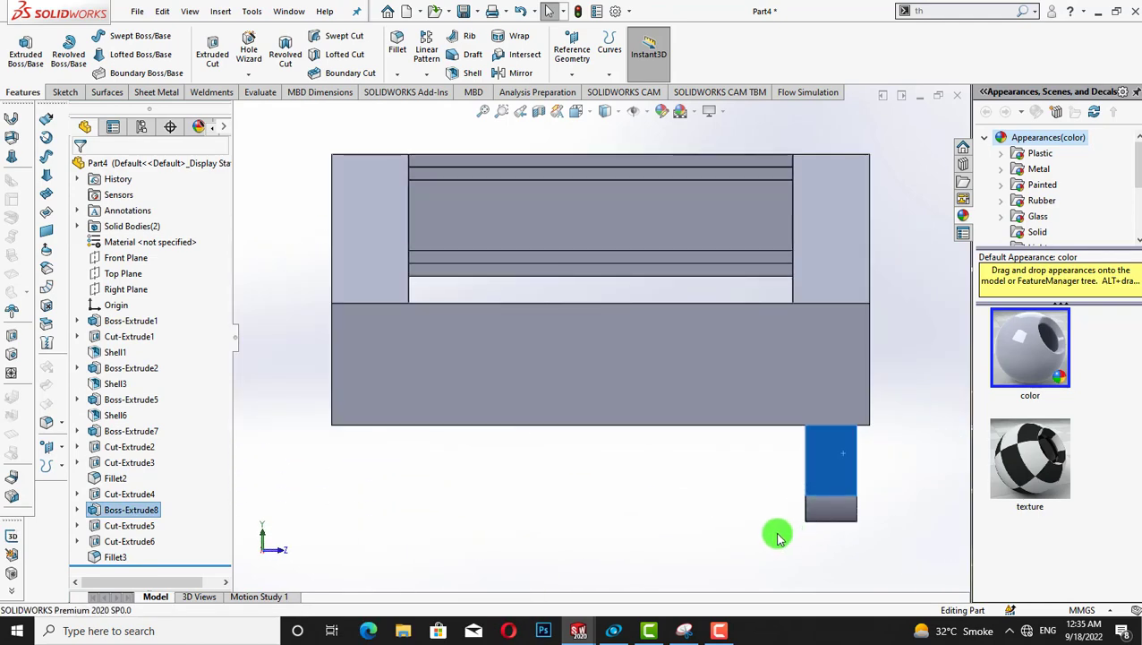
pyautogui.rightClick(829, 456)
pyautogui.click(862, 231)
pyautogui.click(107, 56)
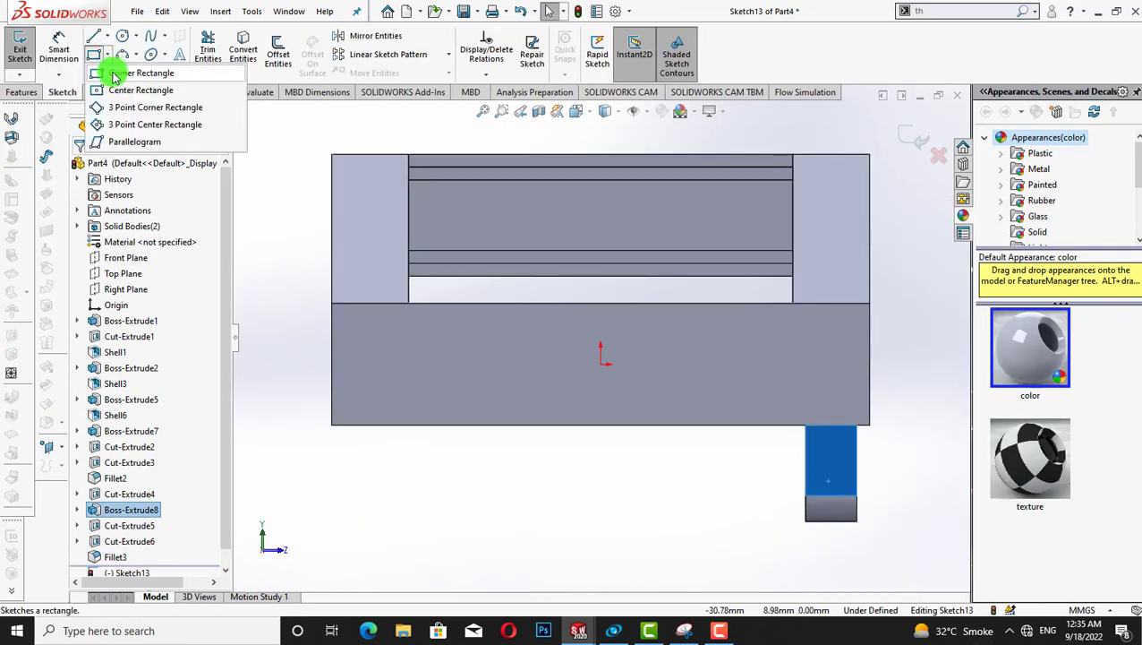
pyautogui.click(129, 90)
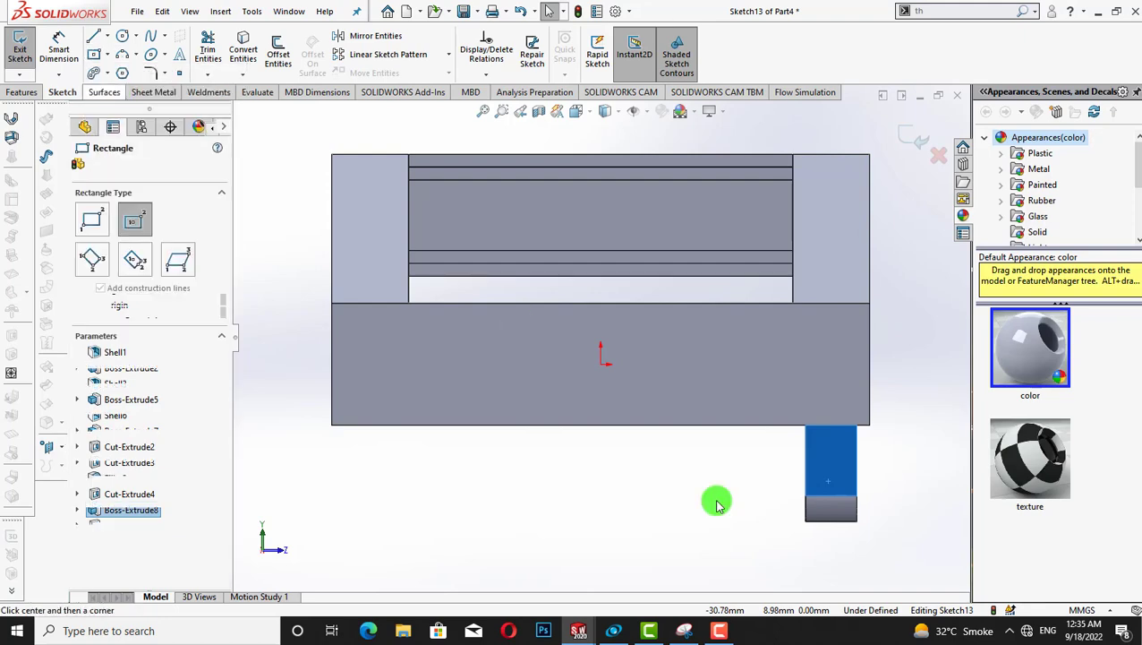
pyautogui.click(832, 495)
pyautogui.click(847, 547)
pyautogui.rightClick(609, 506)
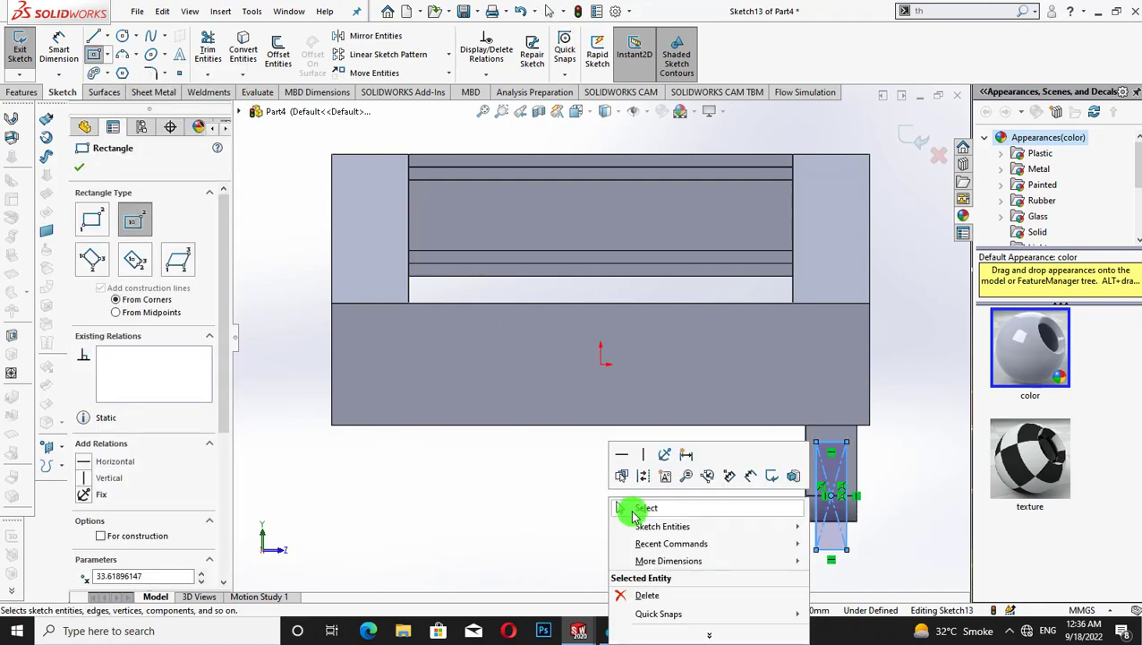
pyautogui.click(645, 508)
# Dimension the rectangle's width at 5 mm and add a distance dimension from its upper edge to the rail's bottom edge
pyautogui.click(58, 50)
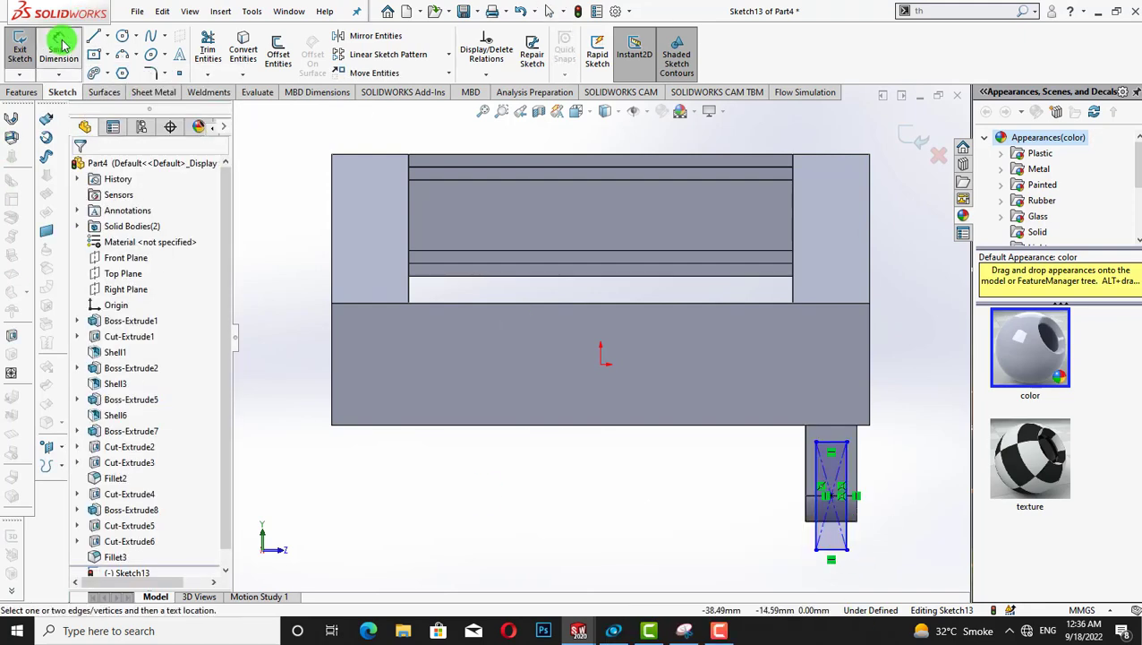
pyautogui.click(832, 555)
pyautogui.click(720, 555)
pyautogui.press('Return')
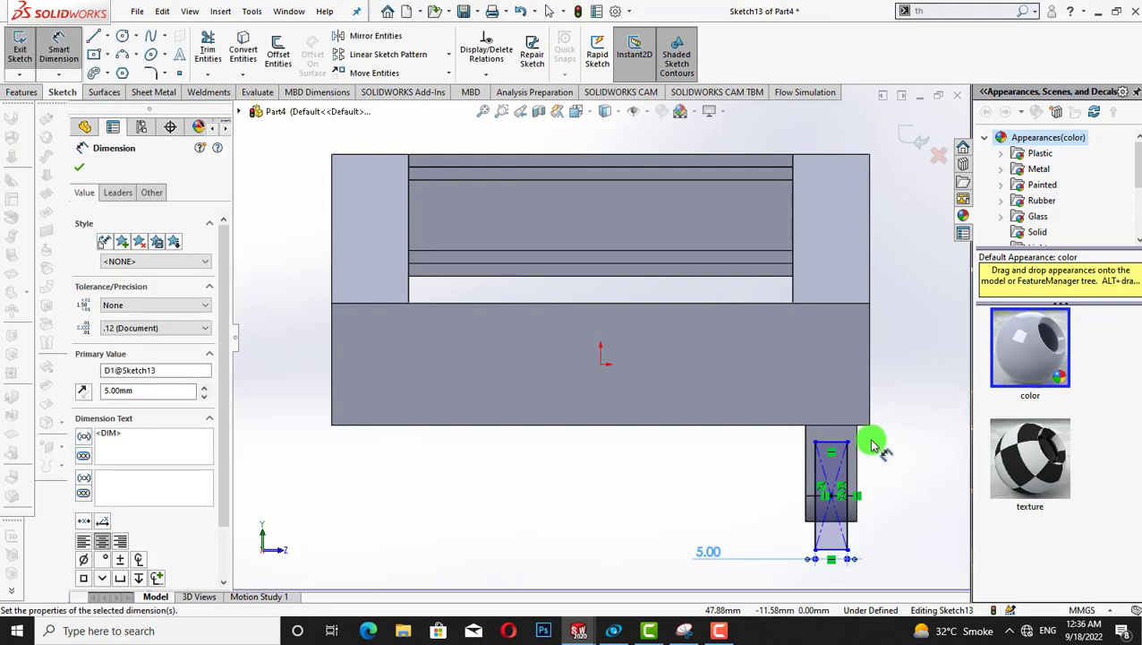
pyautogui.click(835, 442)
pyautogui.click(833, 425)
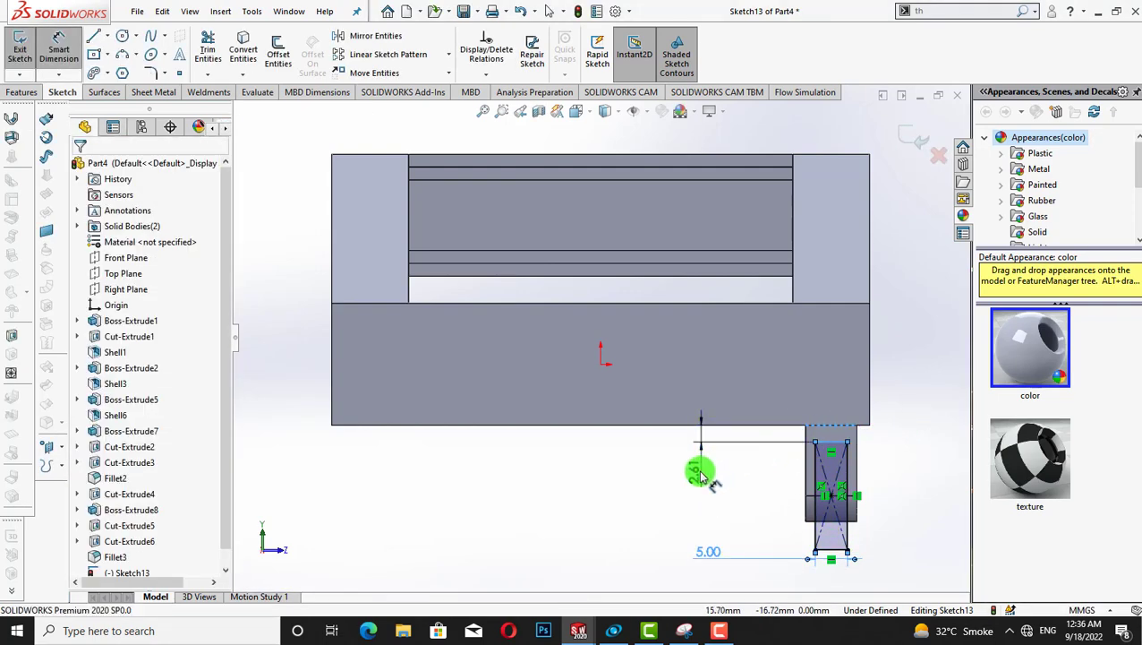
pyautogui.click(702, 475)
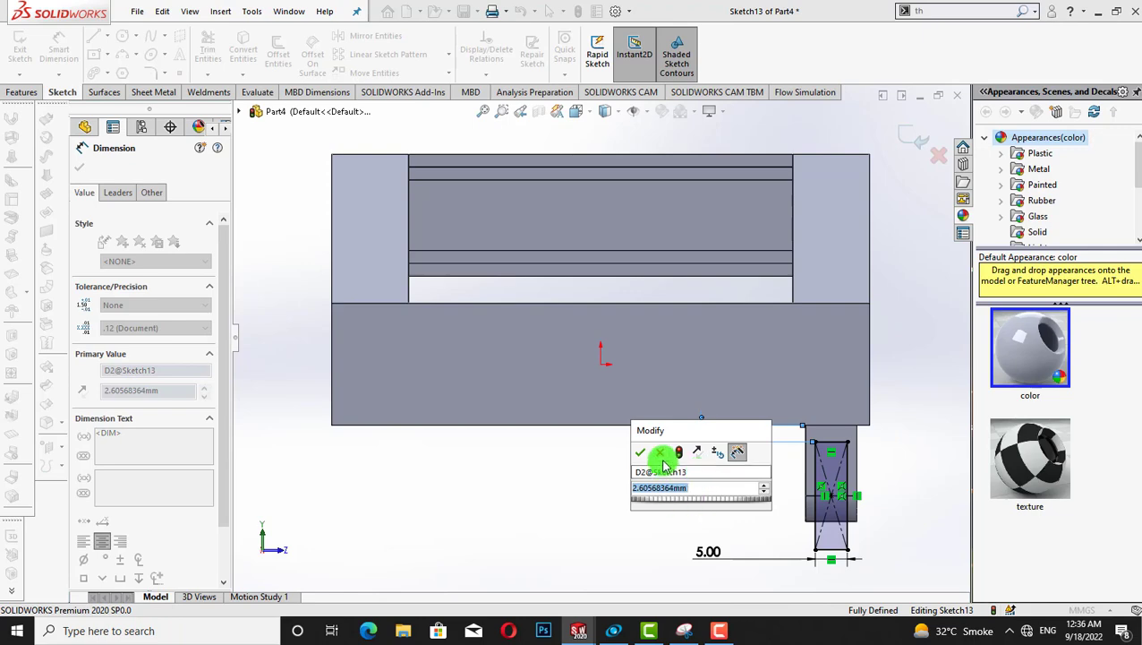
pyautogui.click(720, 506)
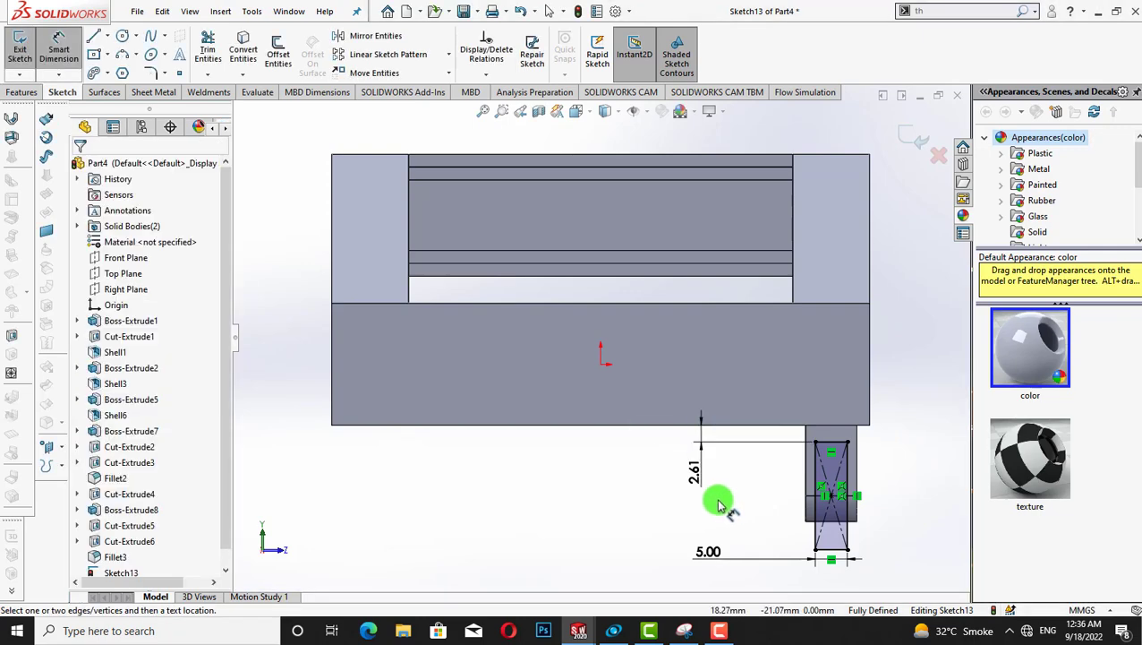
pyautogui.press('Up')
pyautogui.press('Down')
pyautogui.press('Down')
pyautogui.press('Up')
pyautogui.press('Up')
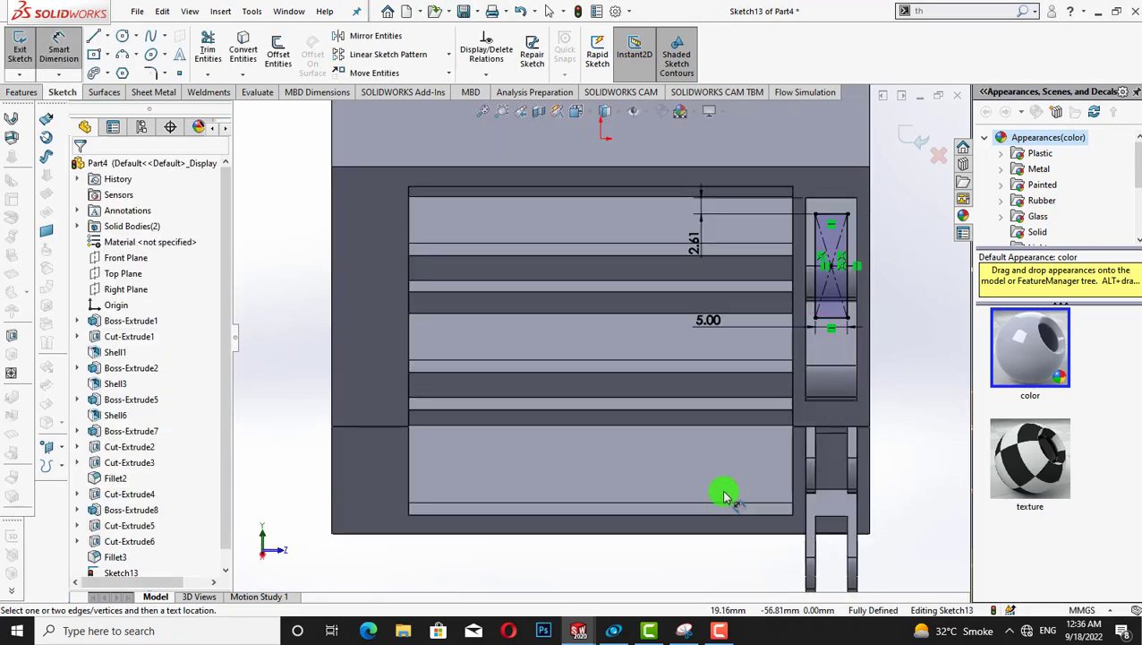
pyautogui.press('Down')
pyautogui.press('Left')
pyautogui.press('Left')
pyautogui.press('Left')
pyautogui.press('Left')
pyautogui.press('Left')
pyautogui.press('Right')
pyautogui.press('Right')
pyautogui.press('Right')
pyautogui.press('Right')
pyautogui.press('Right')
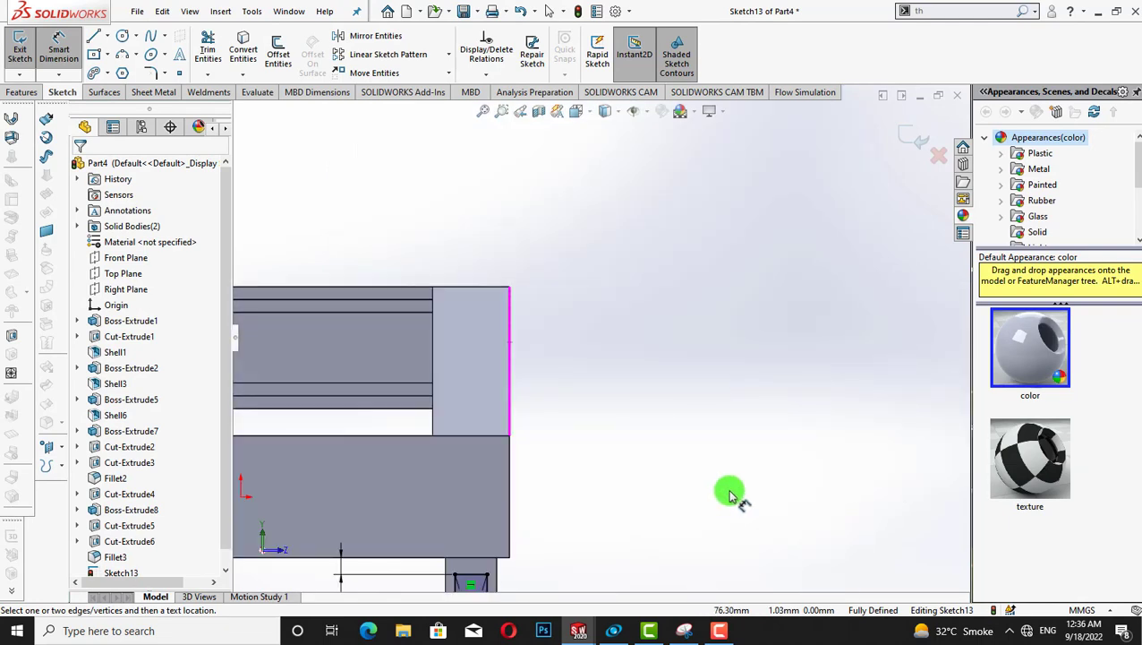
# Set the distance between the rectangle's upper edge and the rail's bottom edge to 5 mm
pyautogui.scroll(2, 662, 483)
pyautogui.click(418, 521)
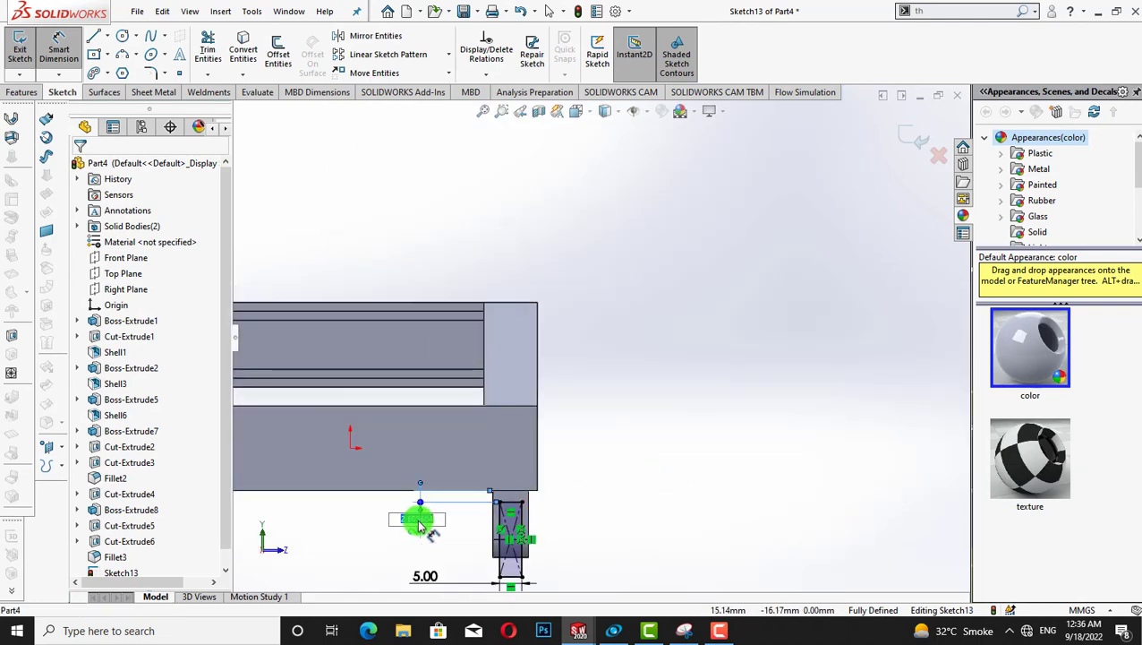
pyautogui.press('Return')
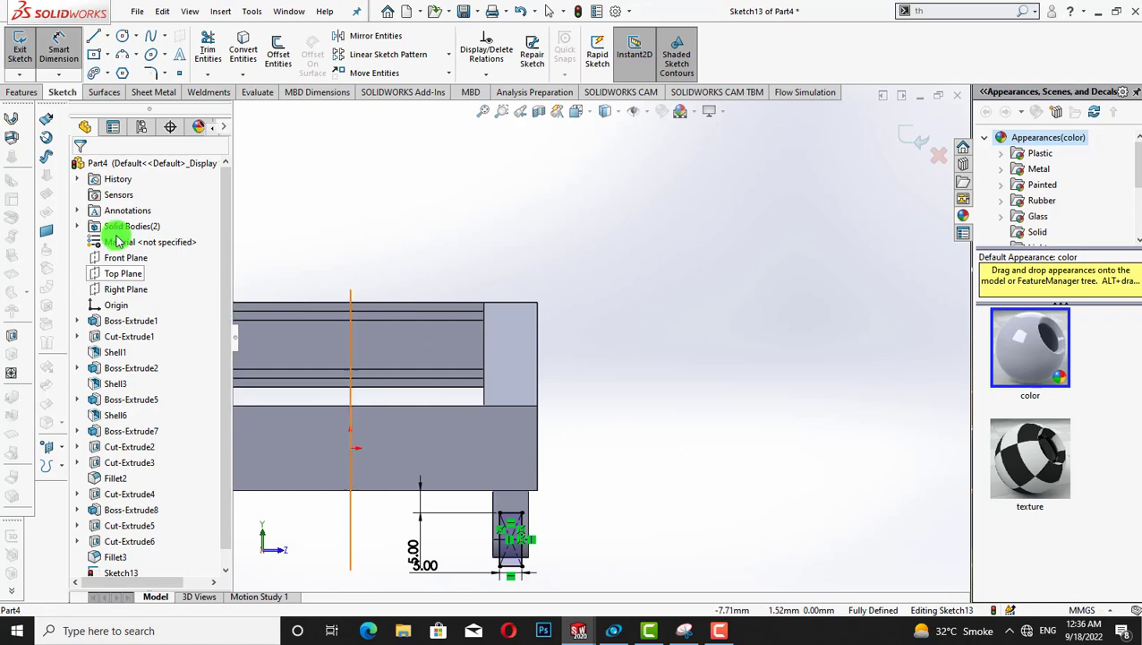
# Cut-extrude the rectangle lengthwise through all four feet to slot their lower ends
pyautogui.click(24, 93)
pyautogui.click(213, 51)
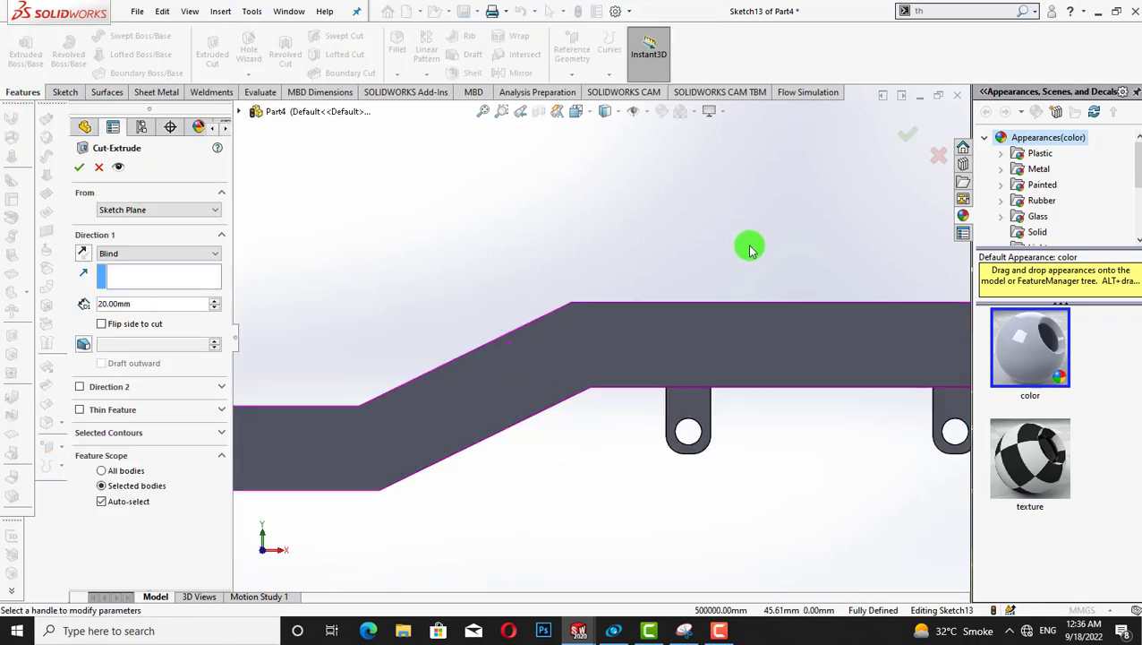
pyautogui.moveTo(367, 406); pyautogui.dragTo(464, 407)
pyautogui.click(80, 167)
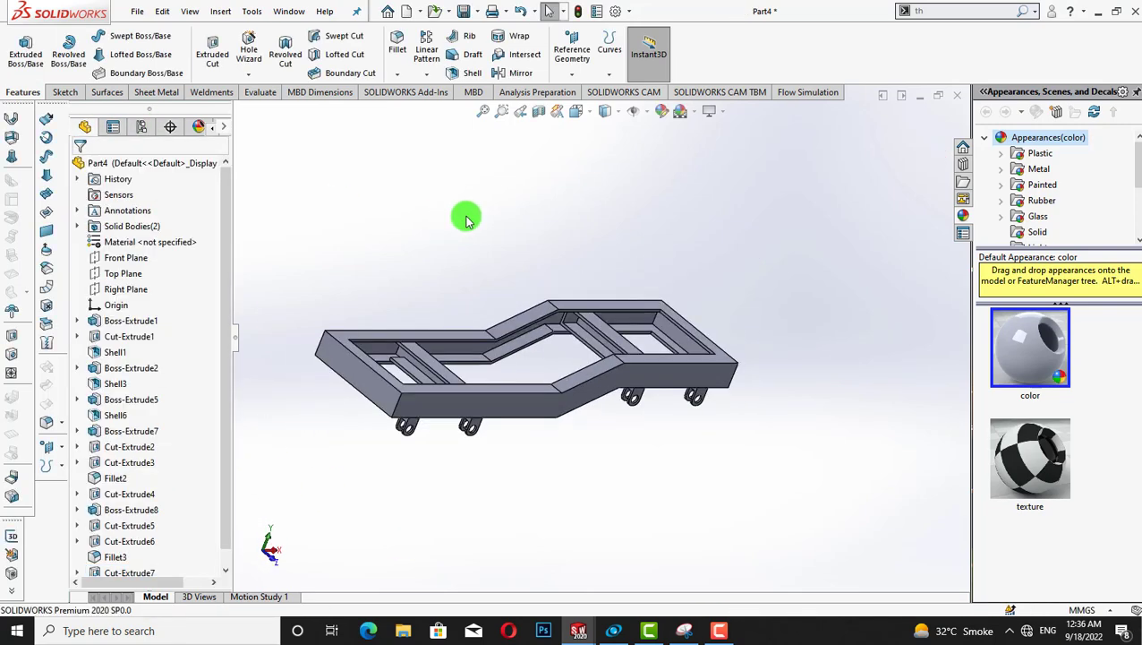
# Mirror the frame body with its slotted feet about the Front Plane, leaving Merge solids off
pyautogui.moveTo(426, 222); pyautogui.dragTo(524, 146, button='middle')
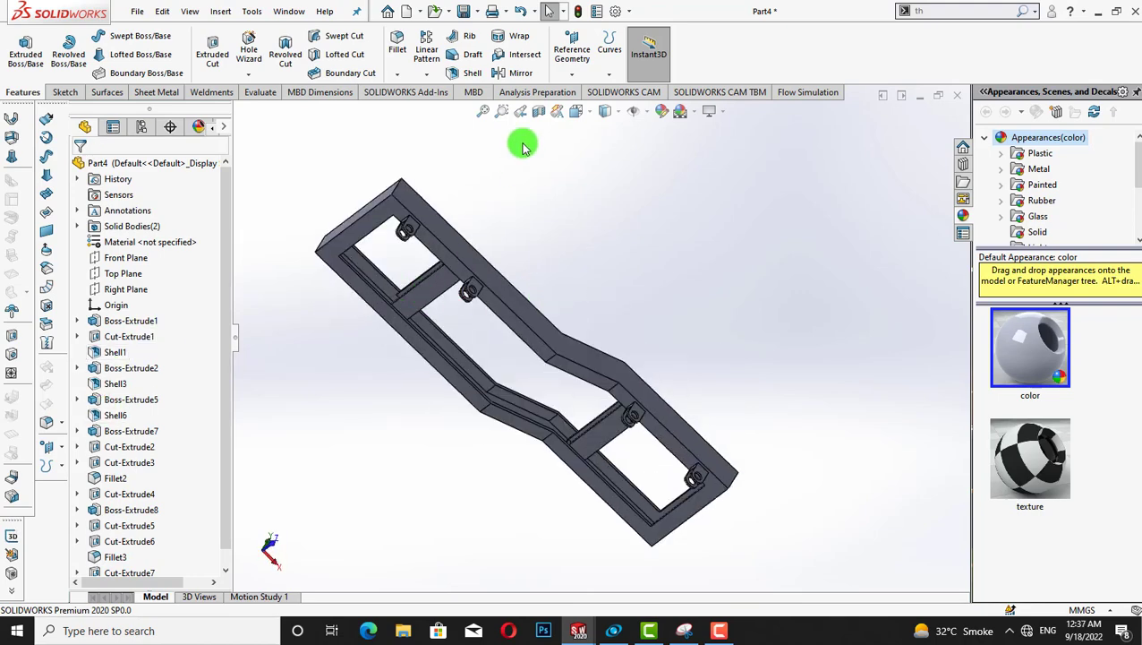
pyautogui.click(75, 93)
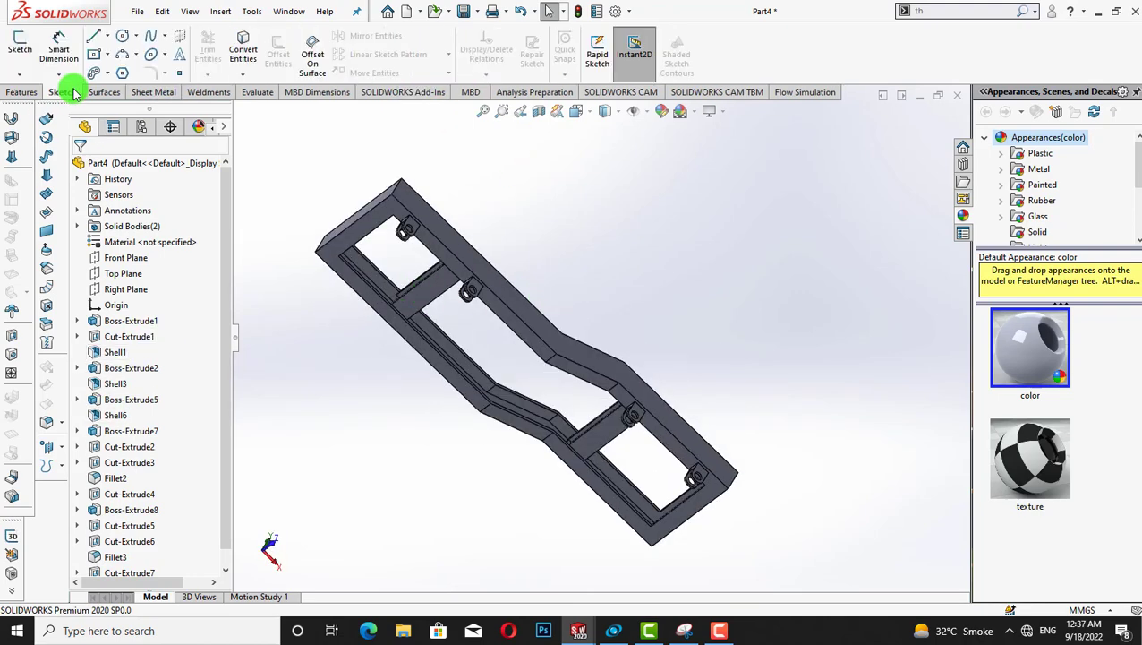
pyautogui.click(24, 93)
pyautogui.click(513, 73)
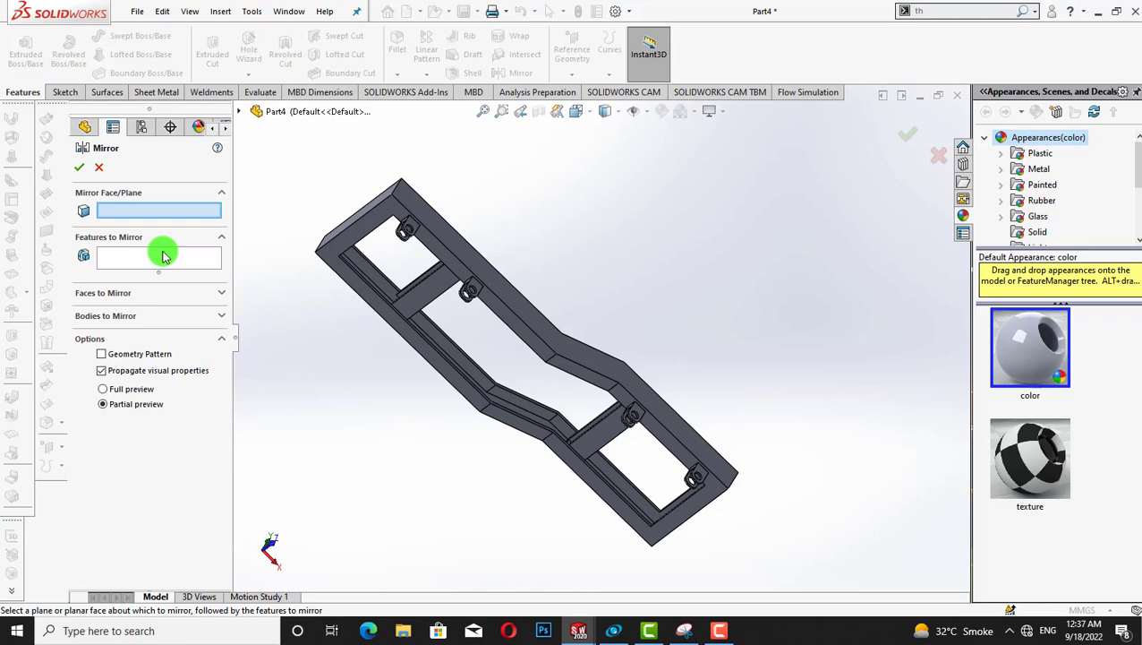
pyautogui.click(210, 318)
pyautogui.click(405, 235)
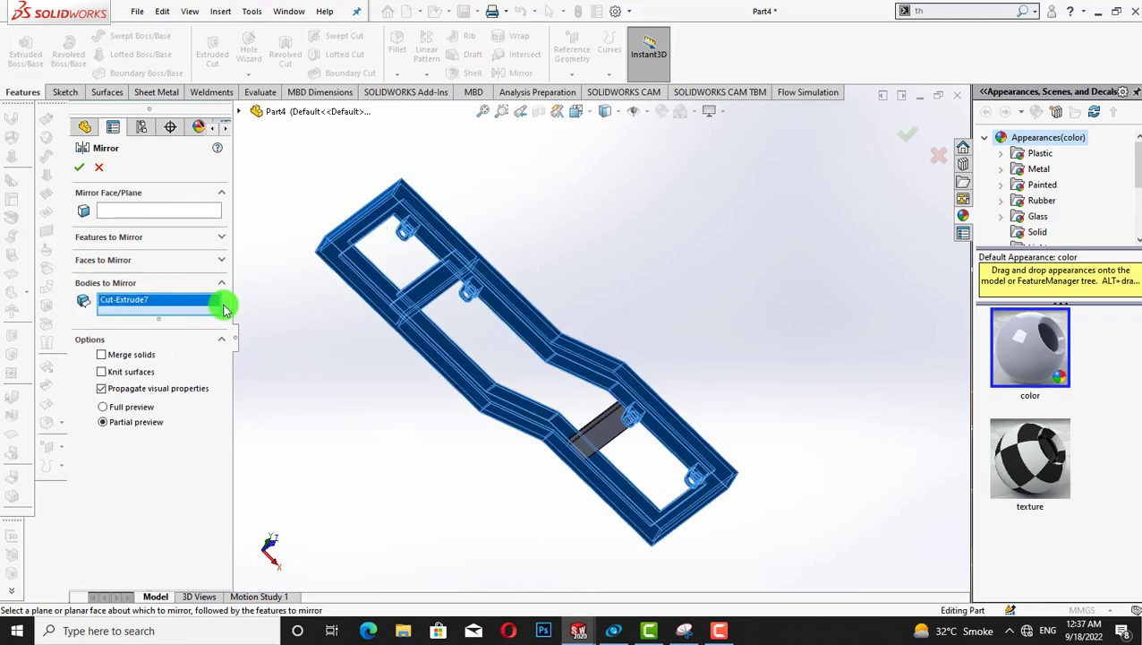
pyautogui.click(119, 212)
pyautogui.click(238, 111)
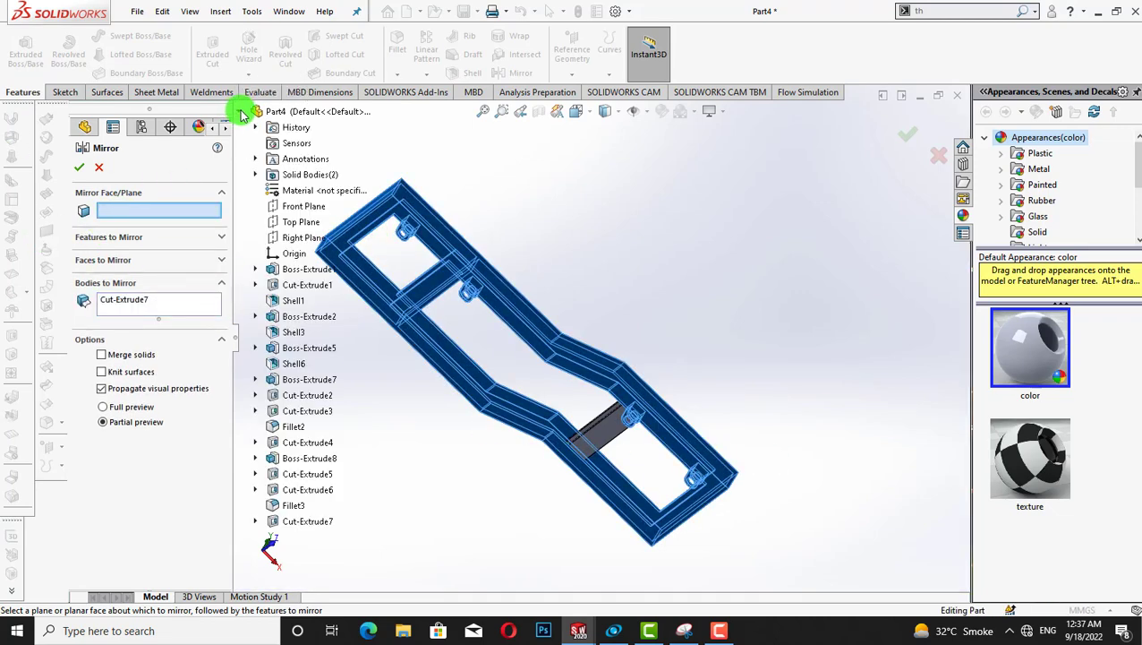
pyautogui.click(294, 206)
pyautogui.click(77, 165)
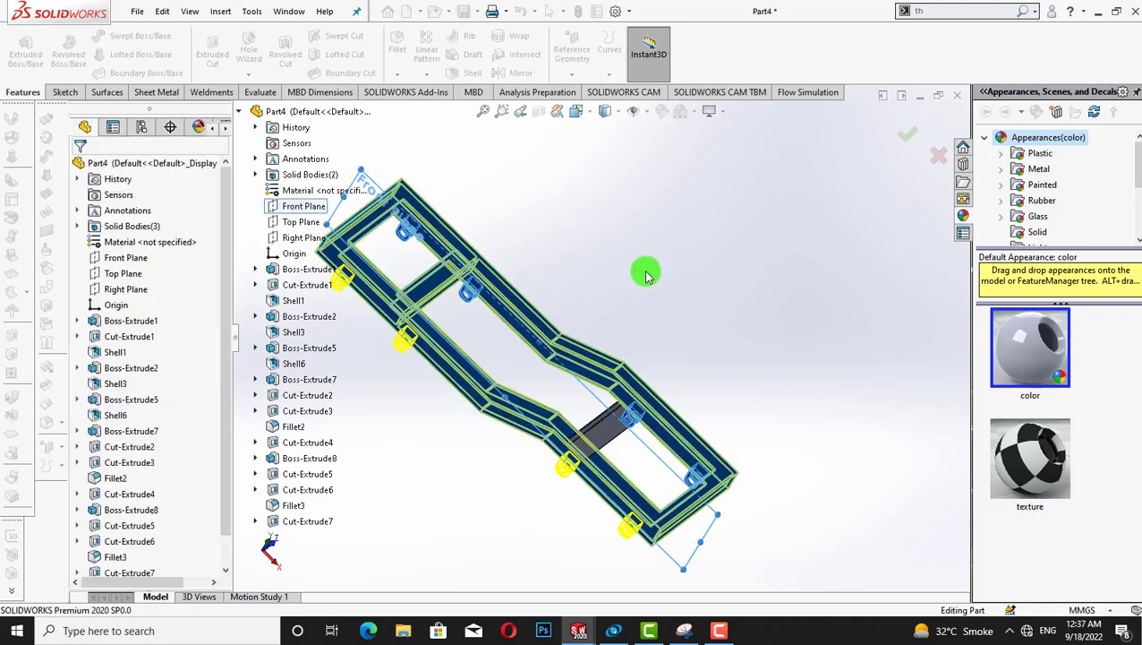
# Apply the carbon steel appearance from the Metal > Steel library to the frame
pyautogui.moveTo(649, 273); pyautogui.dragTo(404, 260, button='middle')
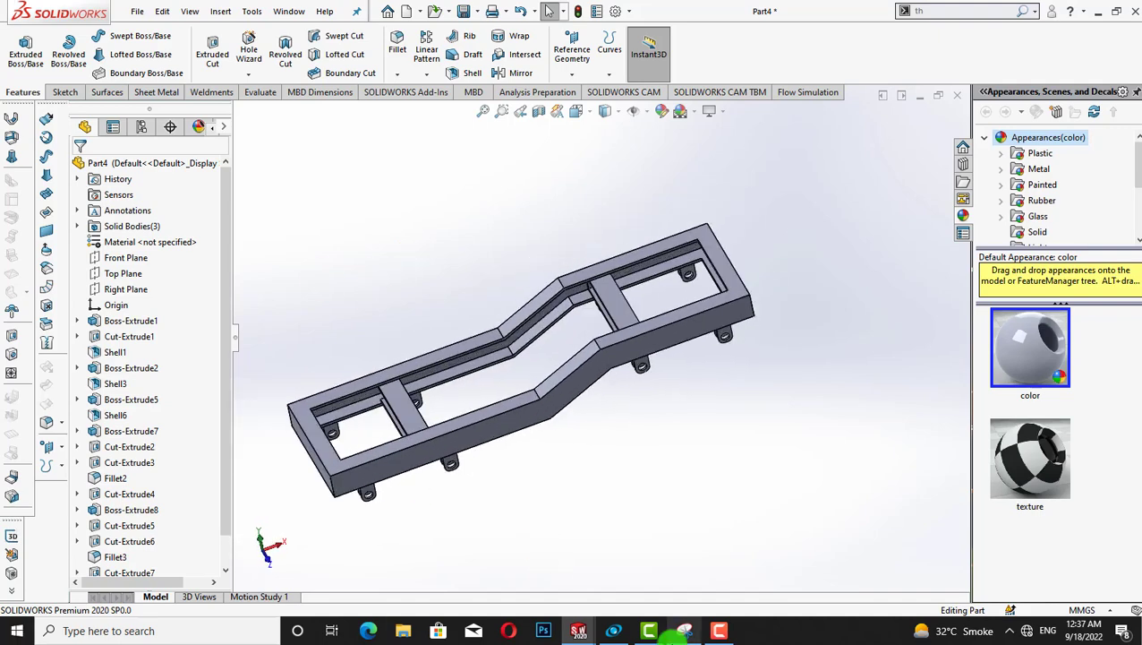
pyautogui.doubleClick(1018, 167)
pyautogui.click(1049, 159)
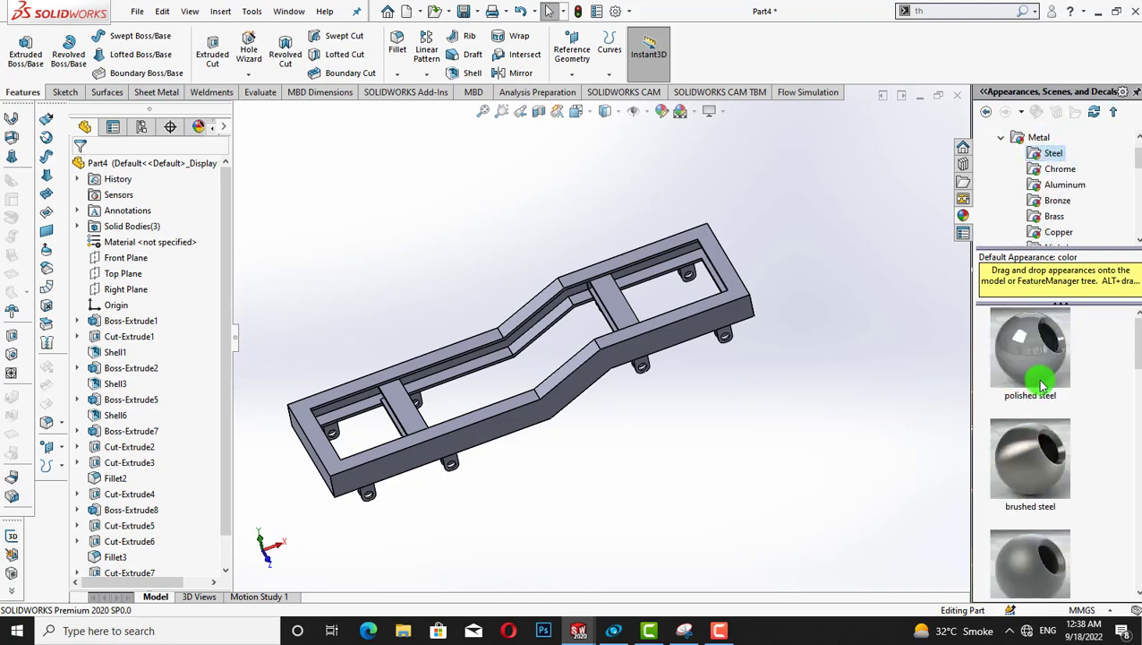
pyautogui.moveTo(1137, 348); pyautogui.dragTo(1136, 479)
pyautogui.moveTo(1038, 371); pyautogui.dragTo(668, 355)
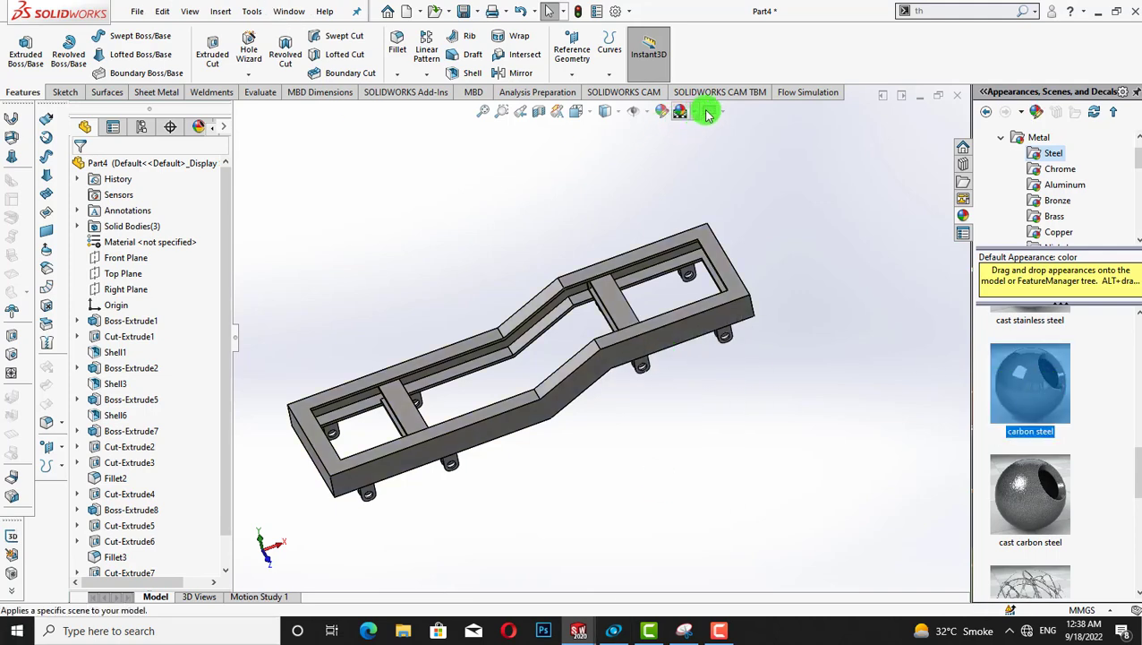
# Change the display scene to one with a plain white background
pyautogui.moveTo(682, 111)
pyautogui.click(702, 144)
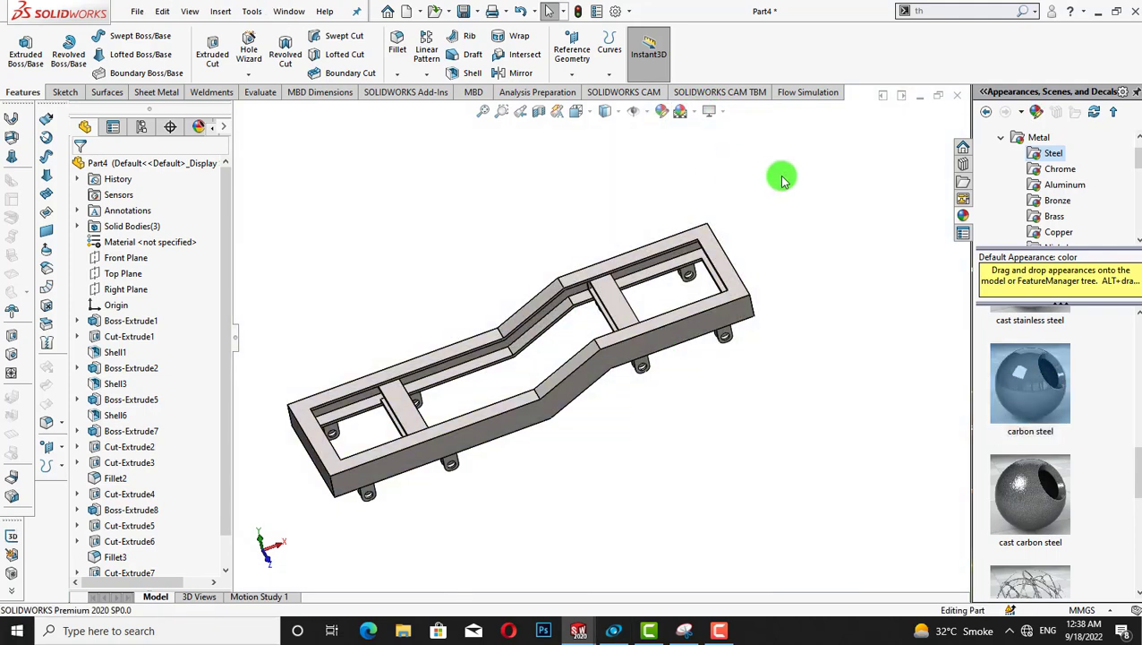
pyautogui.moveTo(776, 180)
pyautogui.mouseDown(button='middle')
pyautogui.moveTo(767, 187)
pyautogui.moveTo(772, 176)
pyautogui.mouseUp(button='middle')
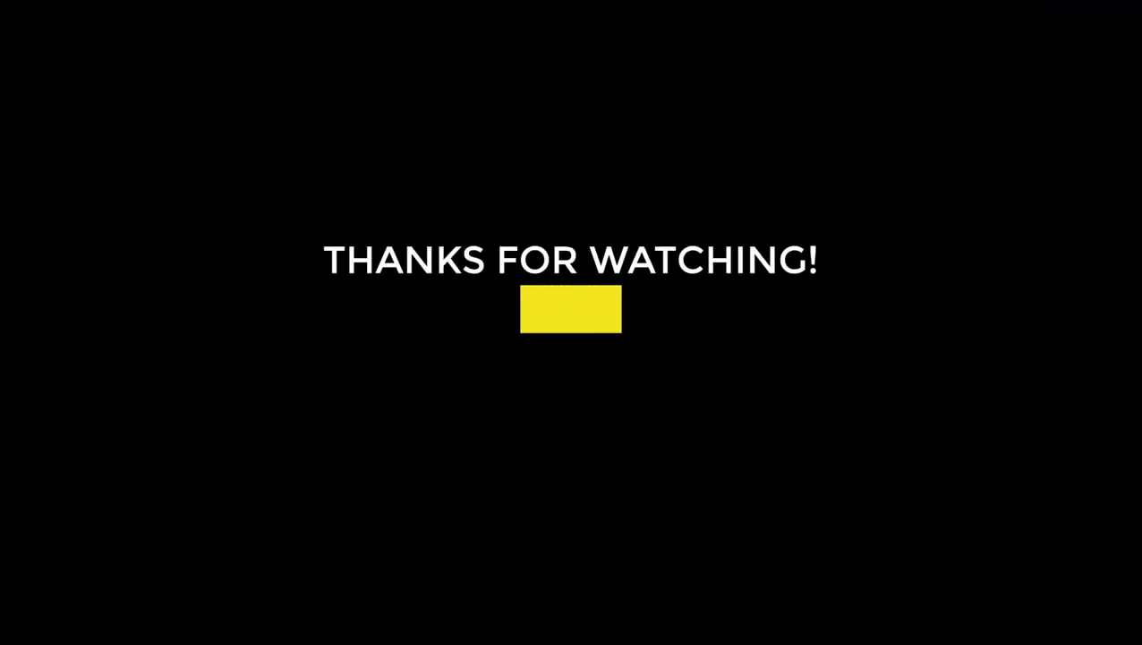